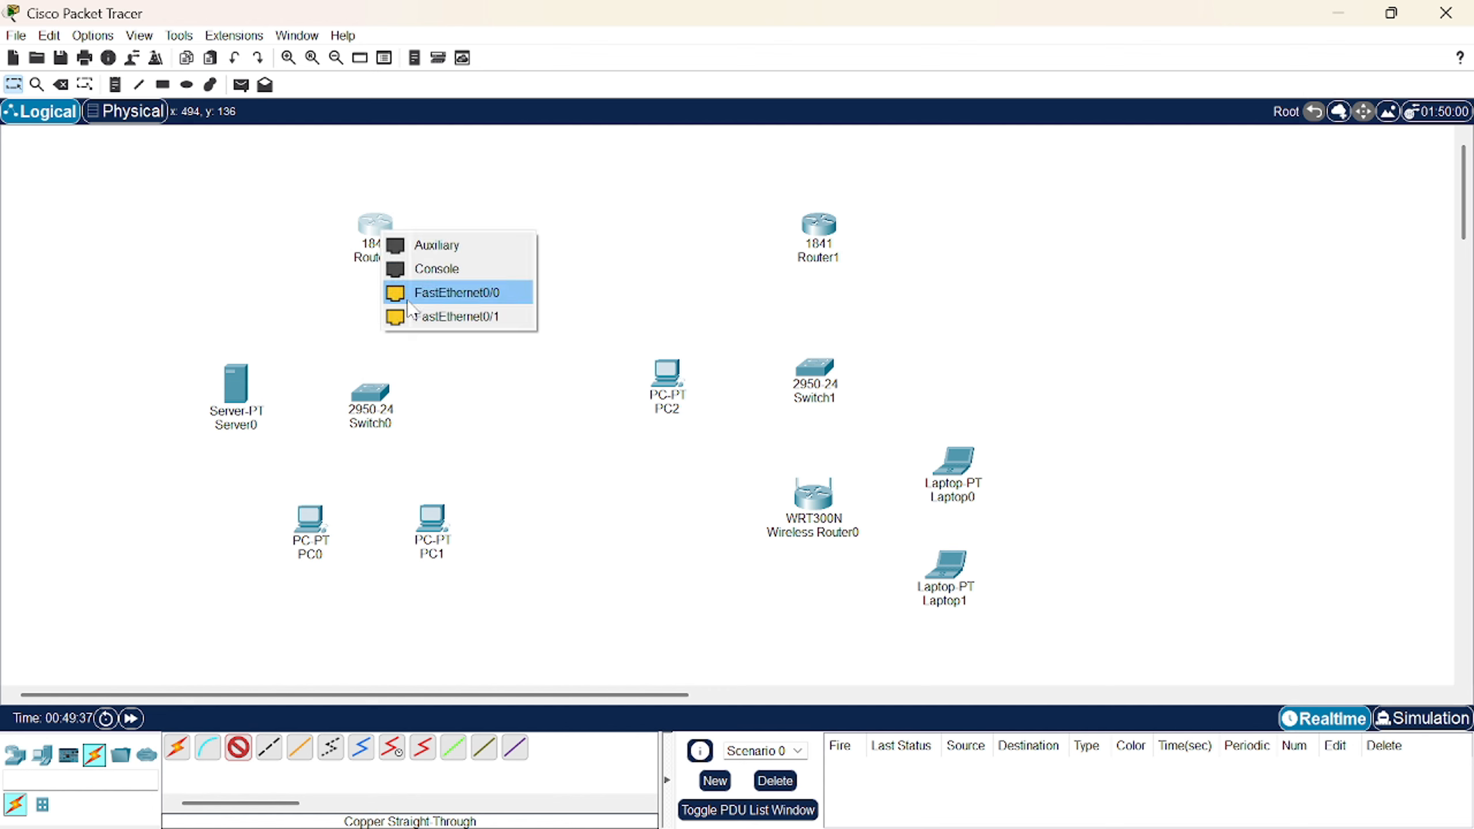
- Connect Router0 Fa0/0 to Switch0 Fa0/1 and Server0 Fa0 to Switch0 Fa0/2 with straight-through cables
{"action": "left_click", "coordinate": [411, 290]}
{"action": "left_click", "coordinate": [369, 394]}
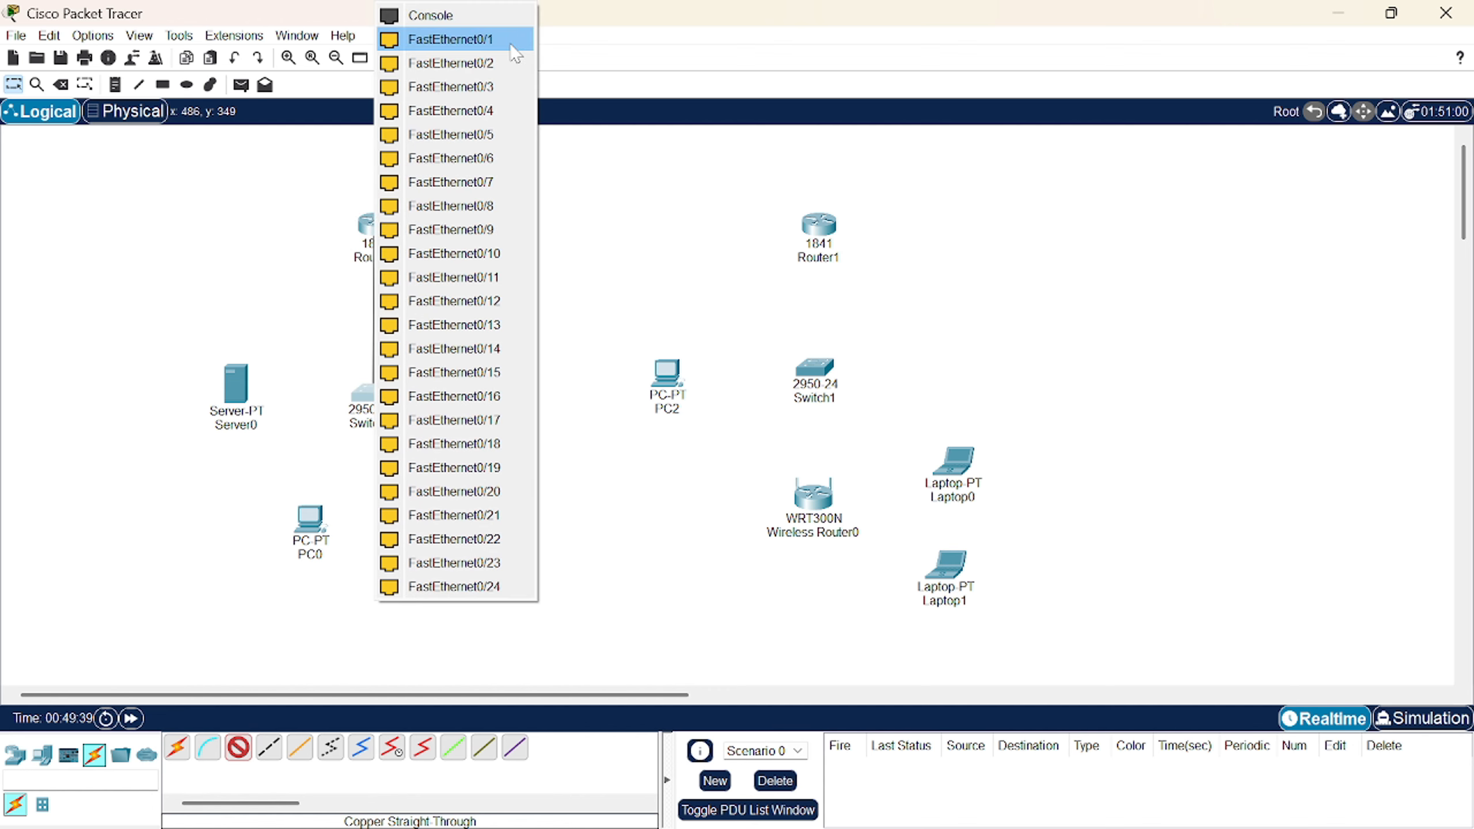
{"action": "left_click", "coordinate": [450, 39]}
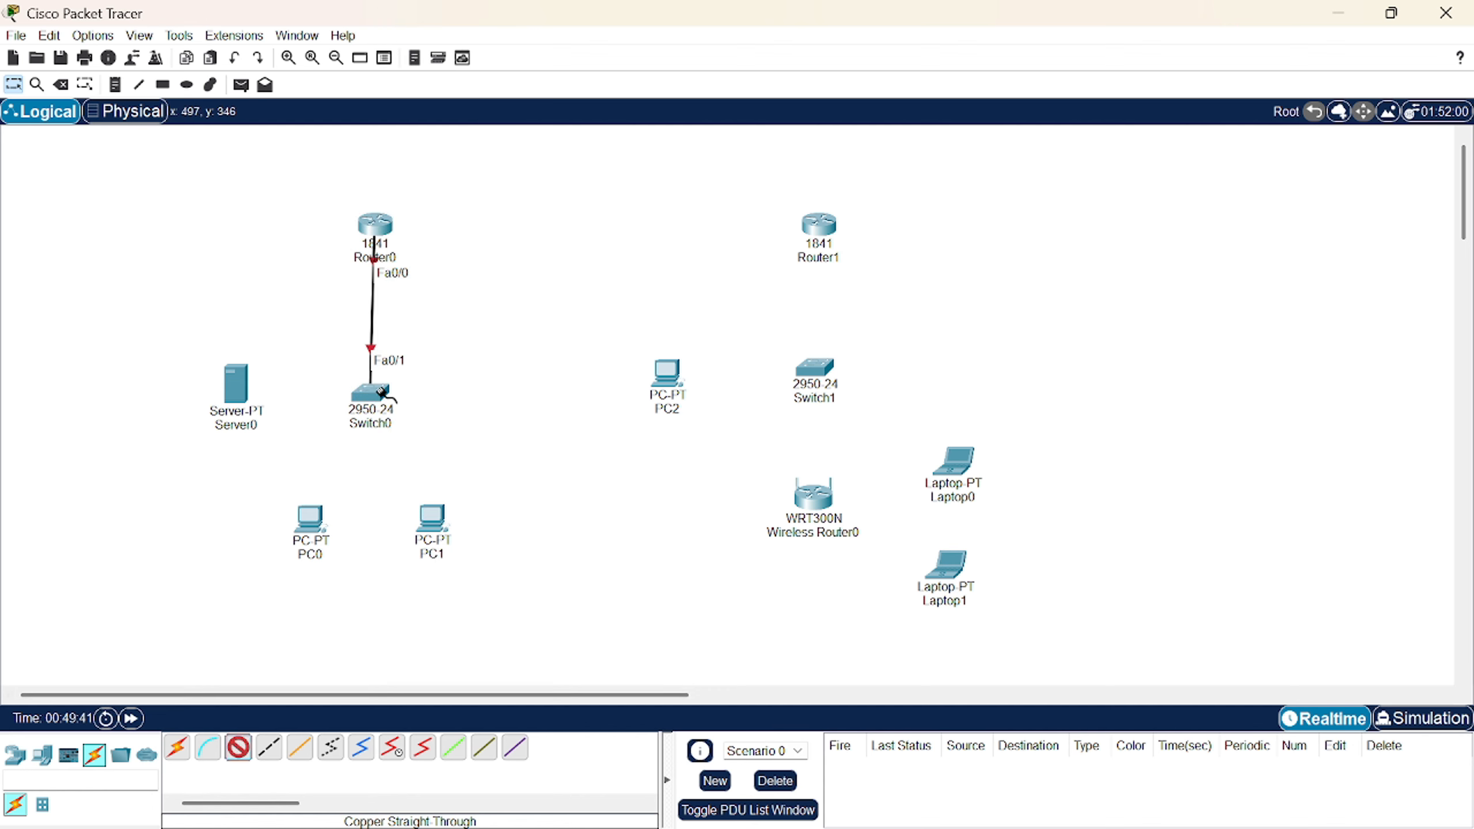
{"action": "left_click", "coordinate": [381, 393]}
{"action": "left_click", "coordinate": [458, 61]}
{"action": "left_click", "coordinate": [228, 378]}
{"action": "left_click", "coordinate": [317, 383]}
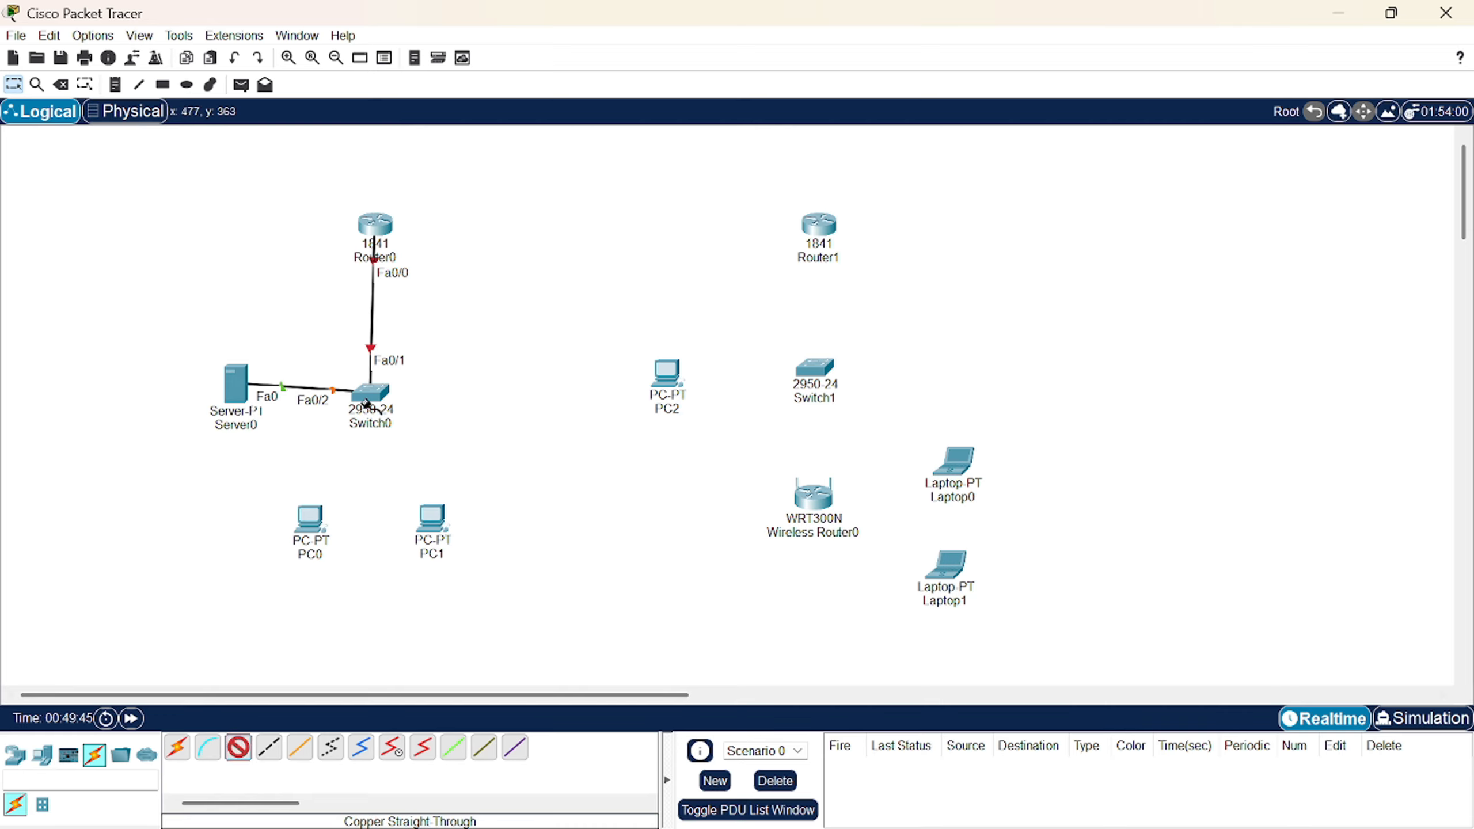
- Cable PC0 and PC1 to Switch0 ports Fa0/3 and Fa0/4
{"action": "left_click", "coordinate": [367, 403]}
{"action": "left_click", "coordinate": [447, 40]}
{"action": "left_click", "coordinate": [310, 514]}
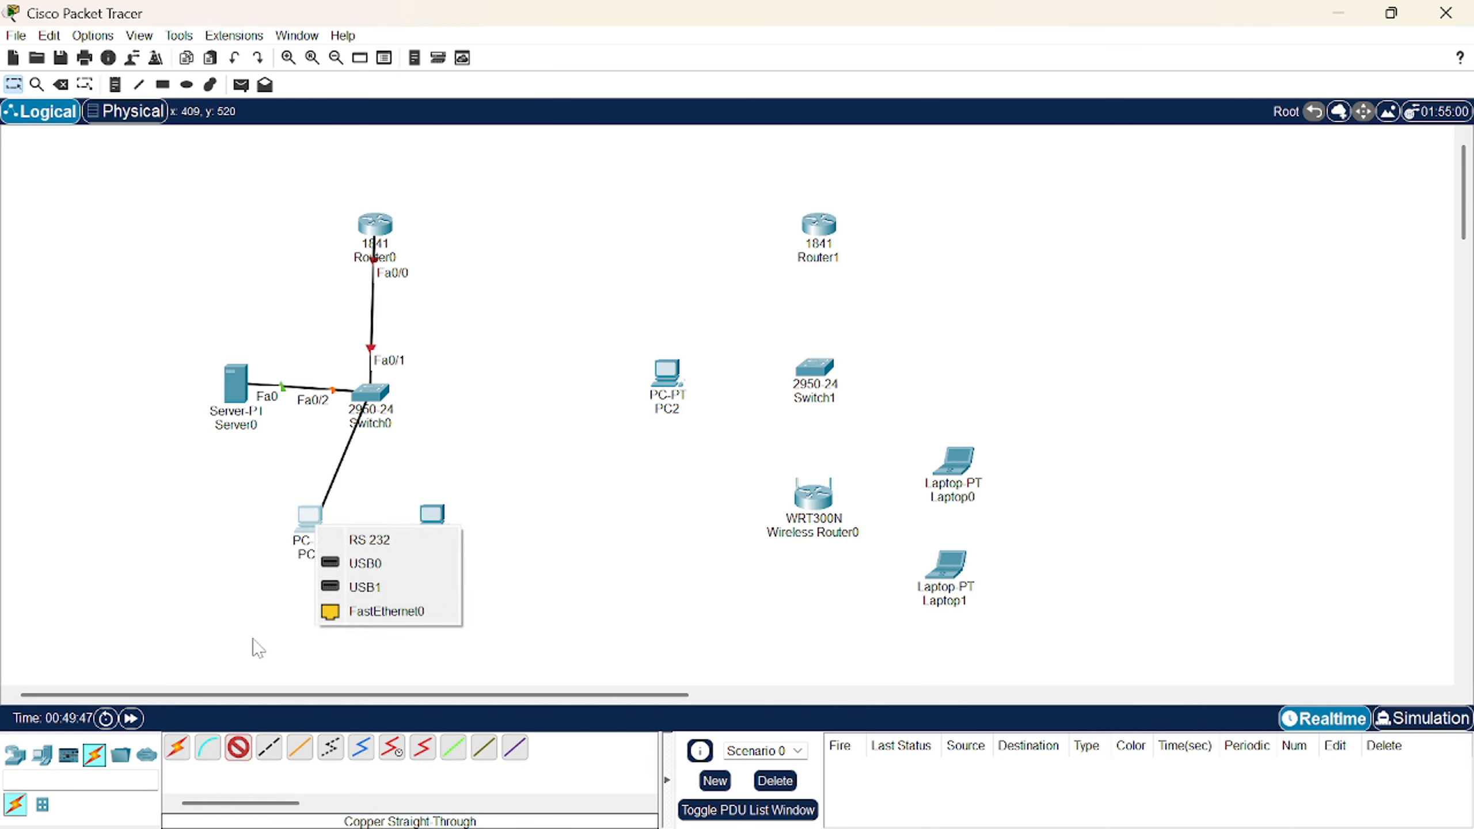
{"action": "left_click", "coordinate": [386, 611]}
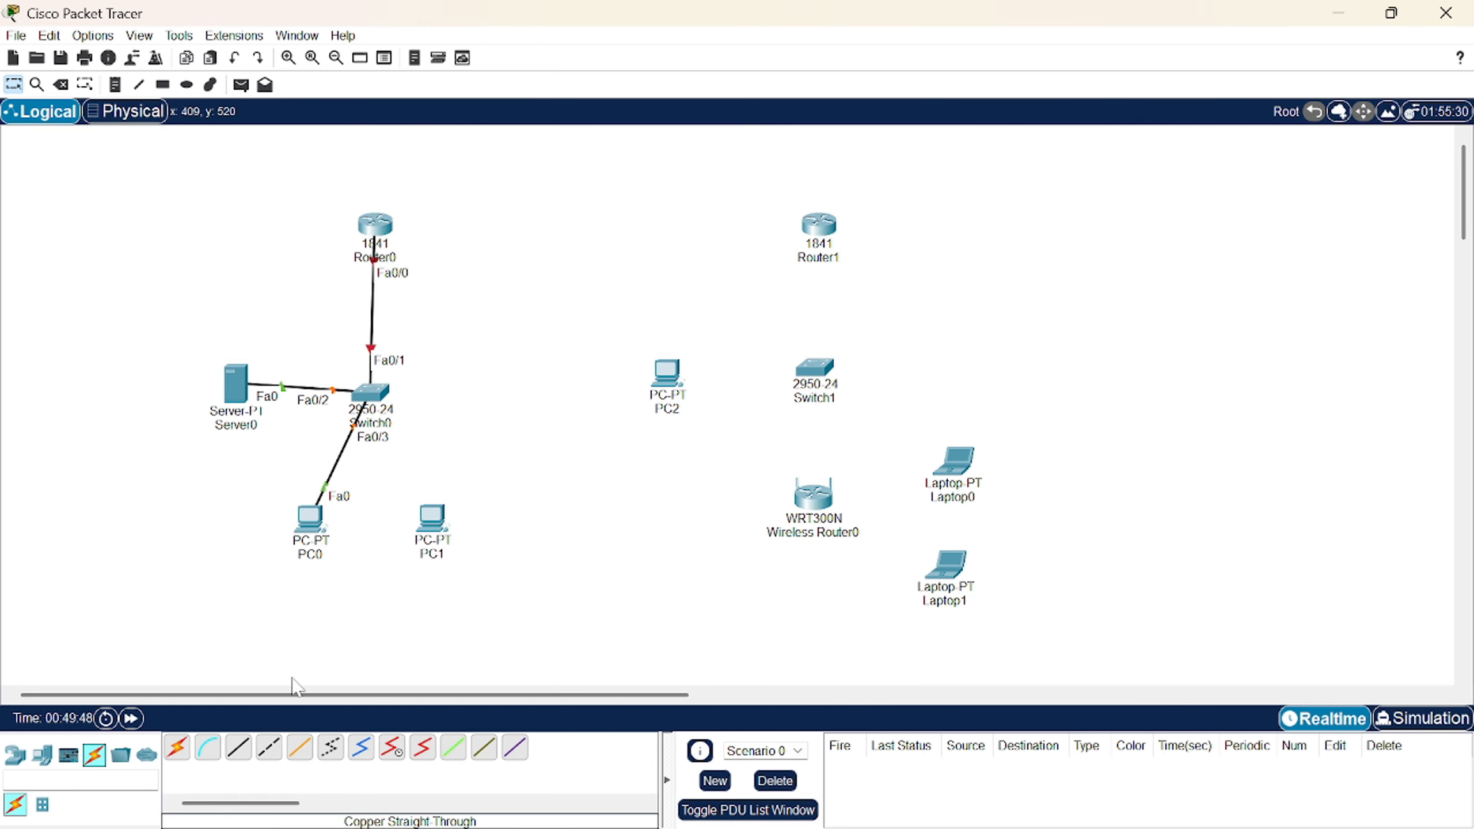
{"action": "left_click", "coordinate": [379, 401]}
{"action": "left_click", "coordinate": [483, 89]}
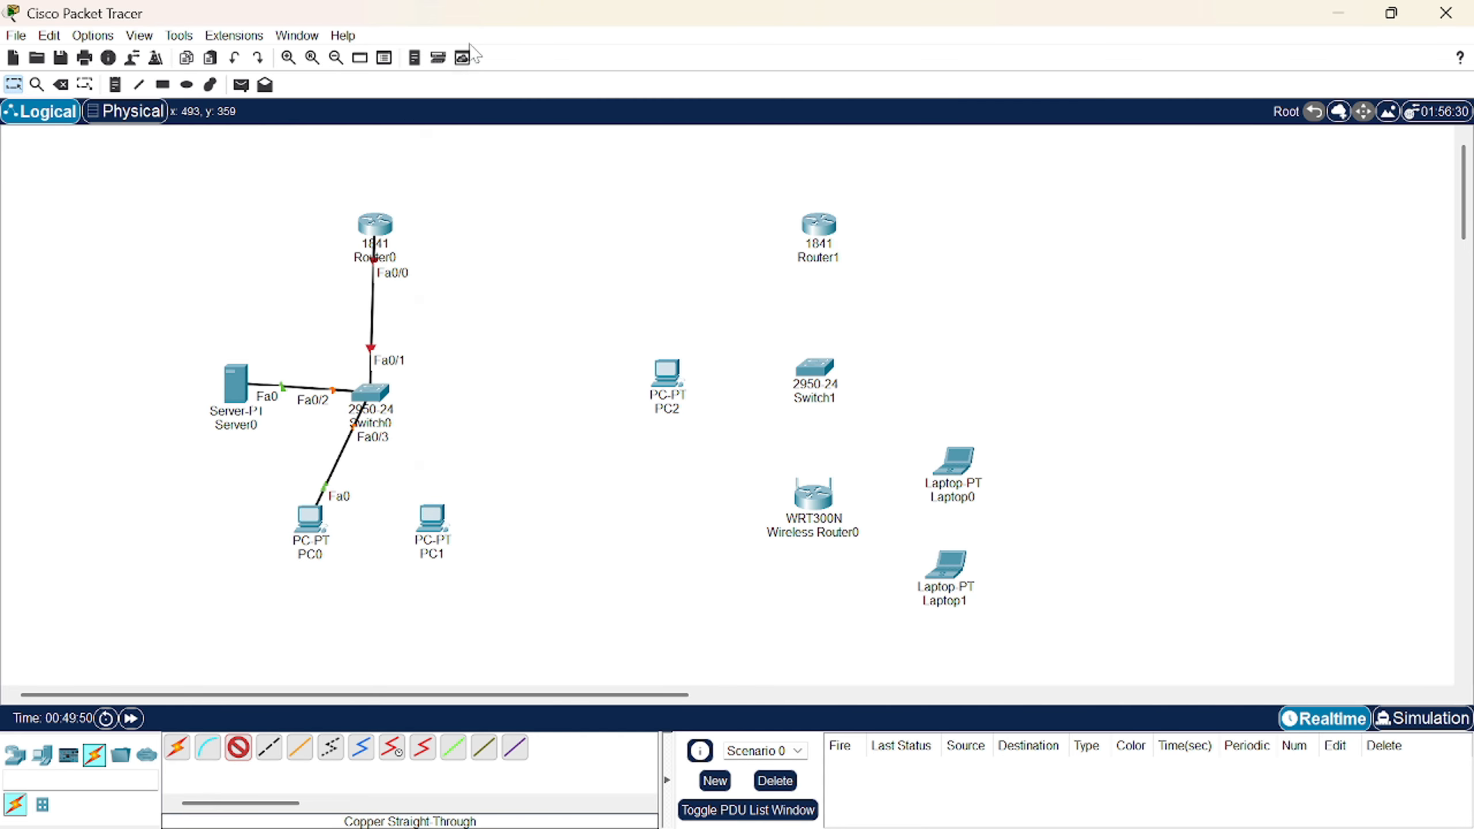
{"action": "left_click", "coordinate": [431, 525]}
{"action": "left_click", "coordinate": [484, 613]}
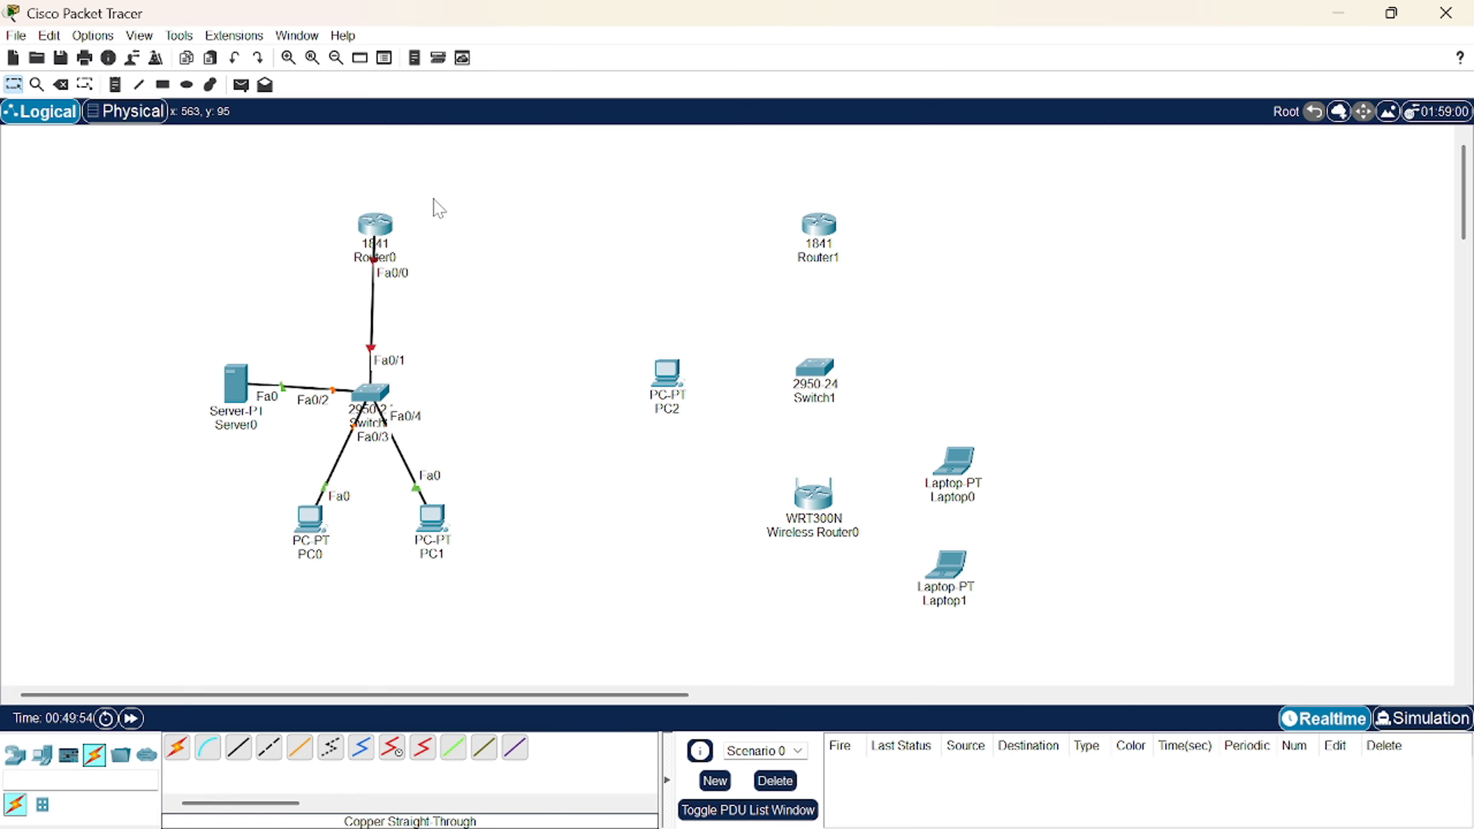
{"action": "left_click", "coordinate": [269, 748]}
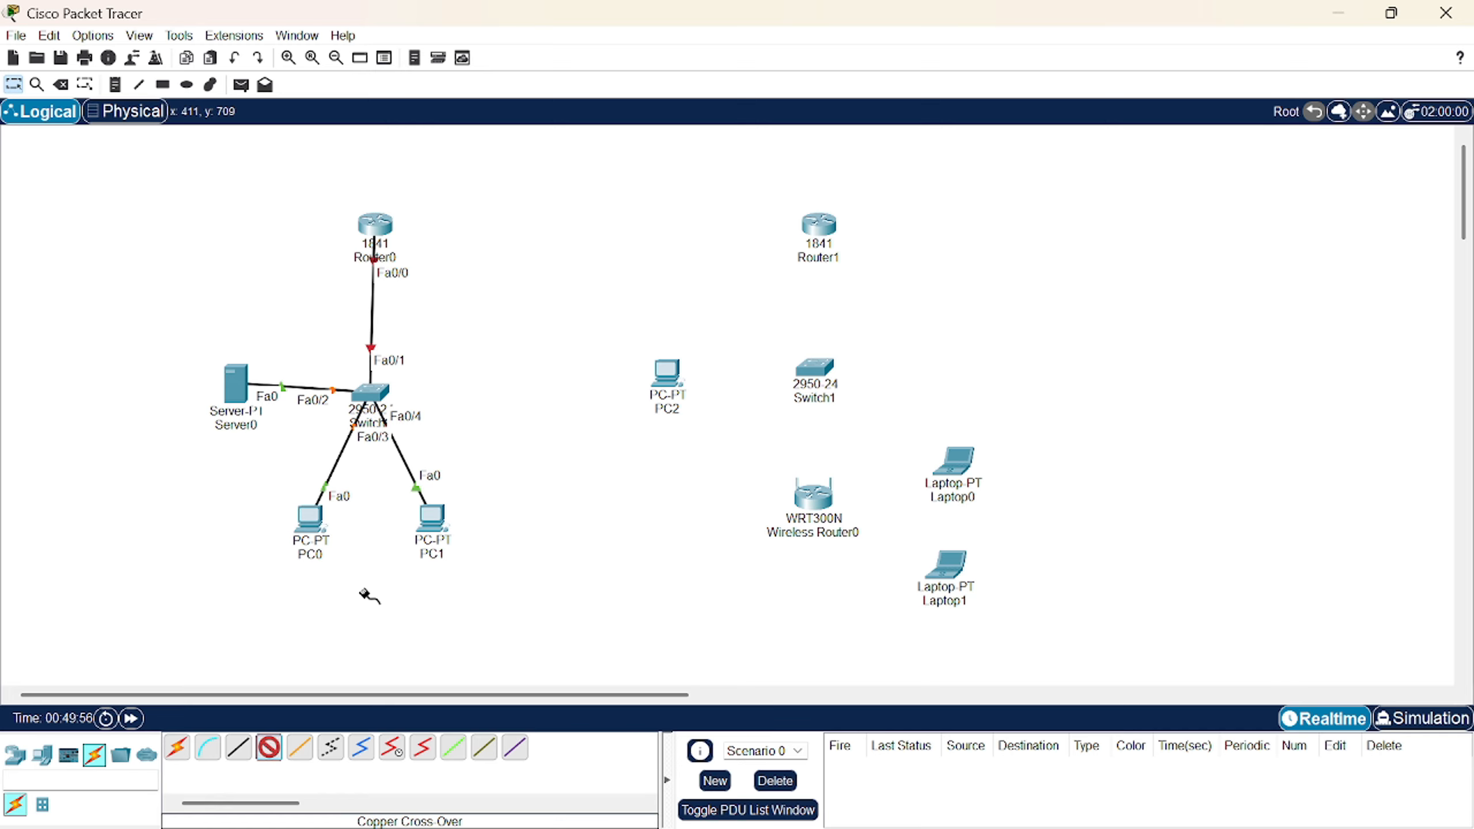
- Link Router0 Fa0/1 to Router1 Fa0/0 with a cross-over cable
{"action": "left_click", "coordinate": [378, 229]}
{"action": "left_click", "coordinate": [449, 286]}
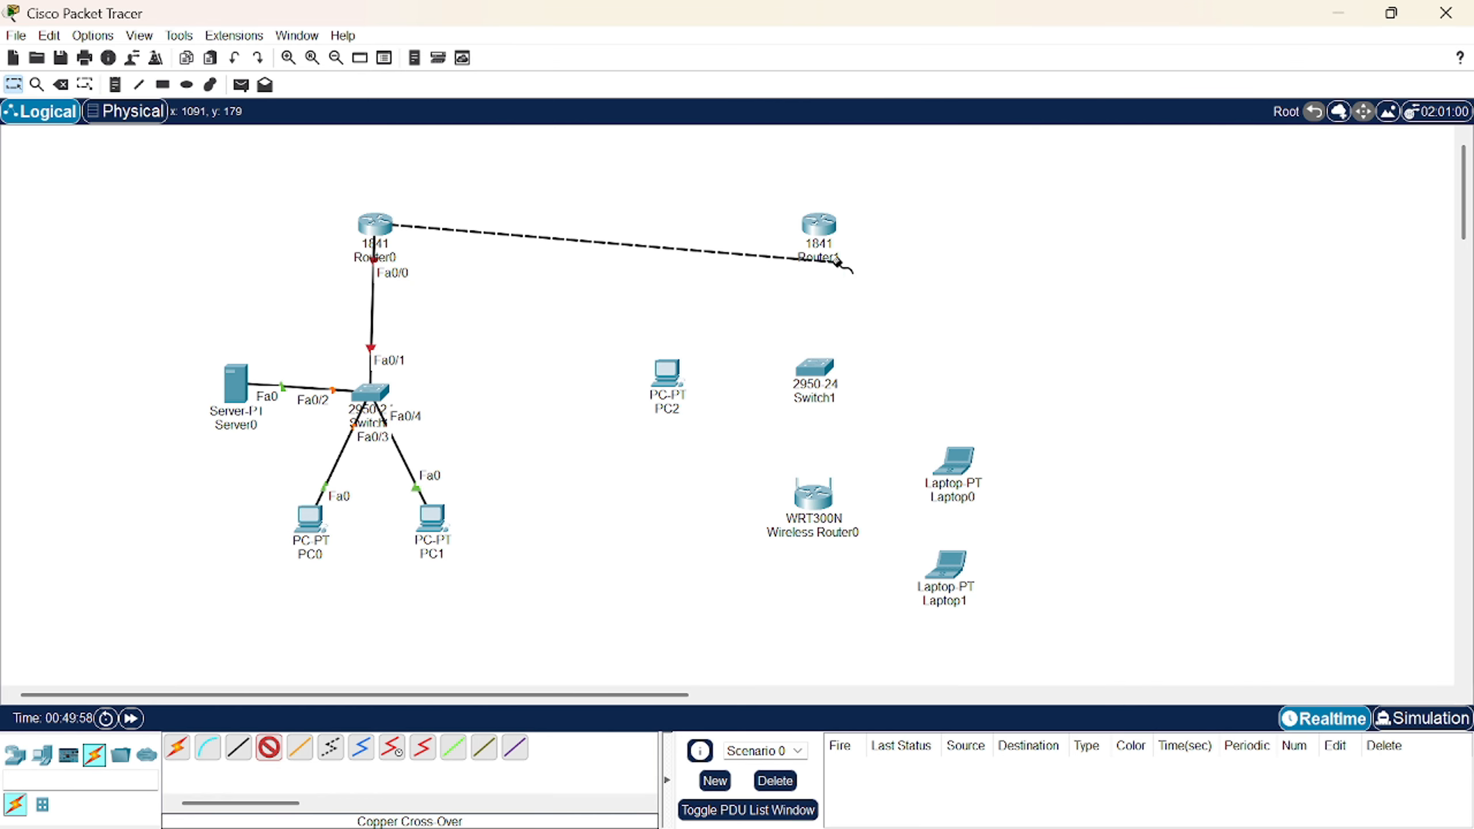
{"action": "left_click", "coordinate": [823, 231]}
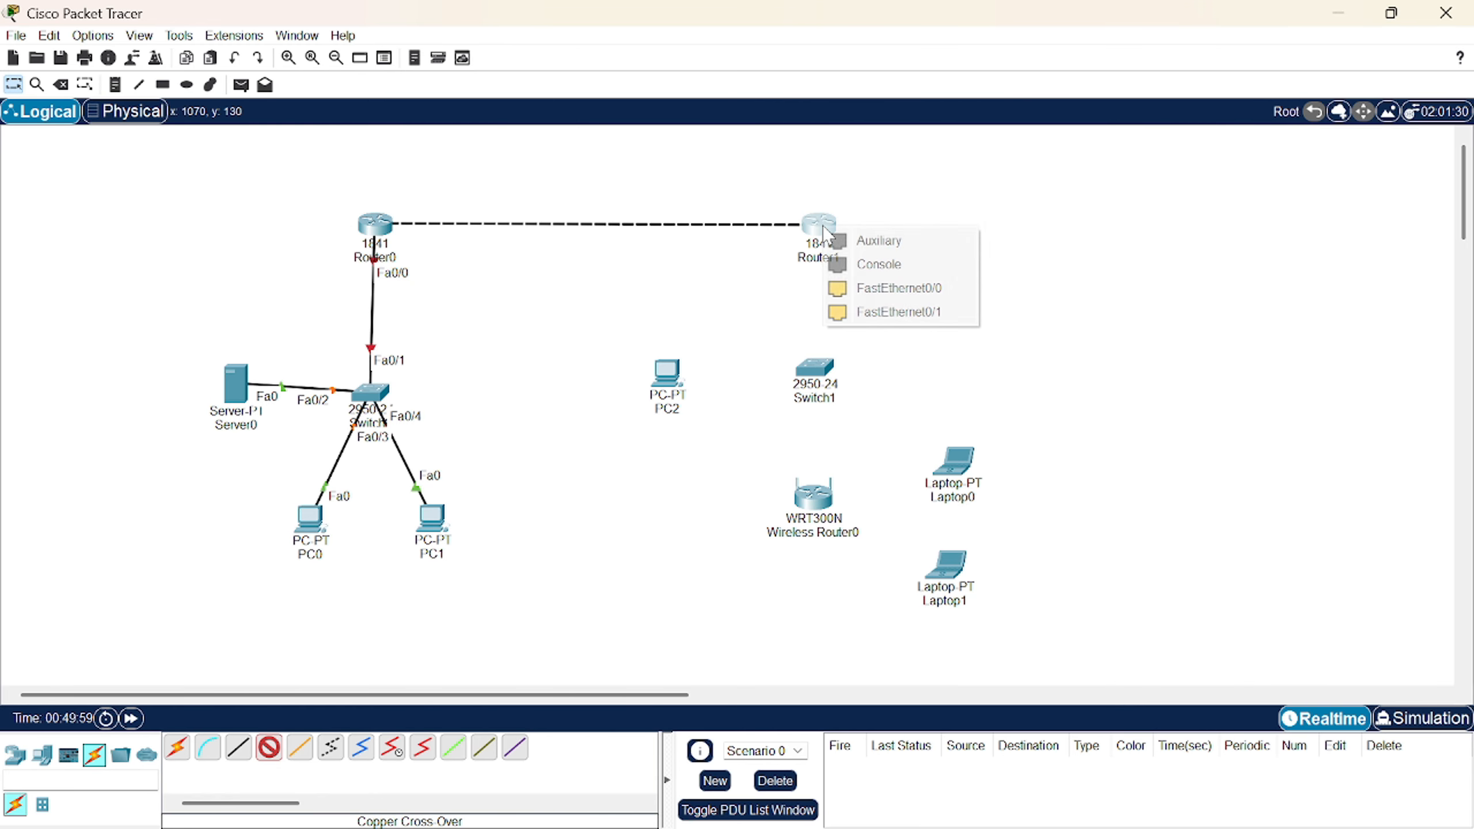
{"action": "left_click", "coordinate": [852, 290]}
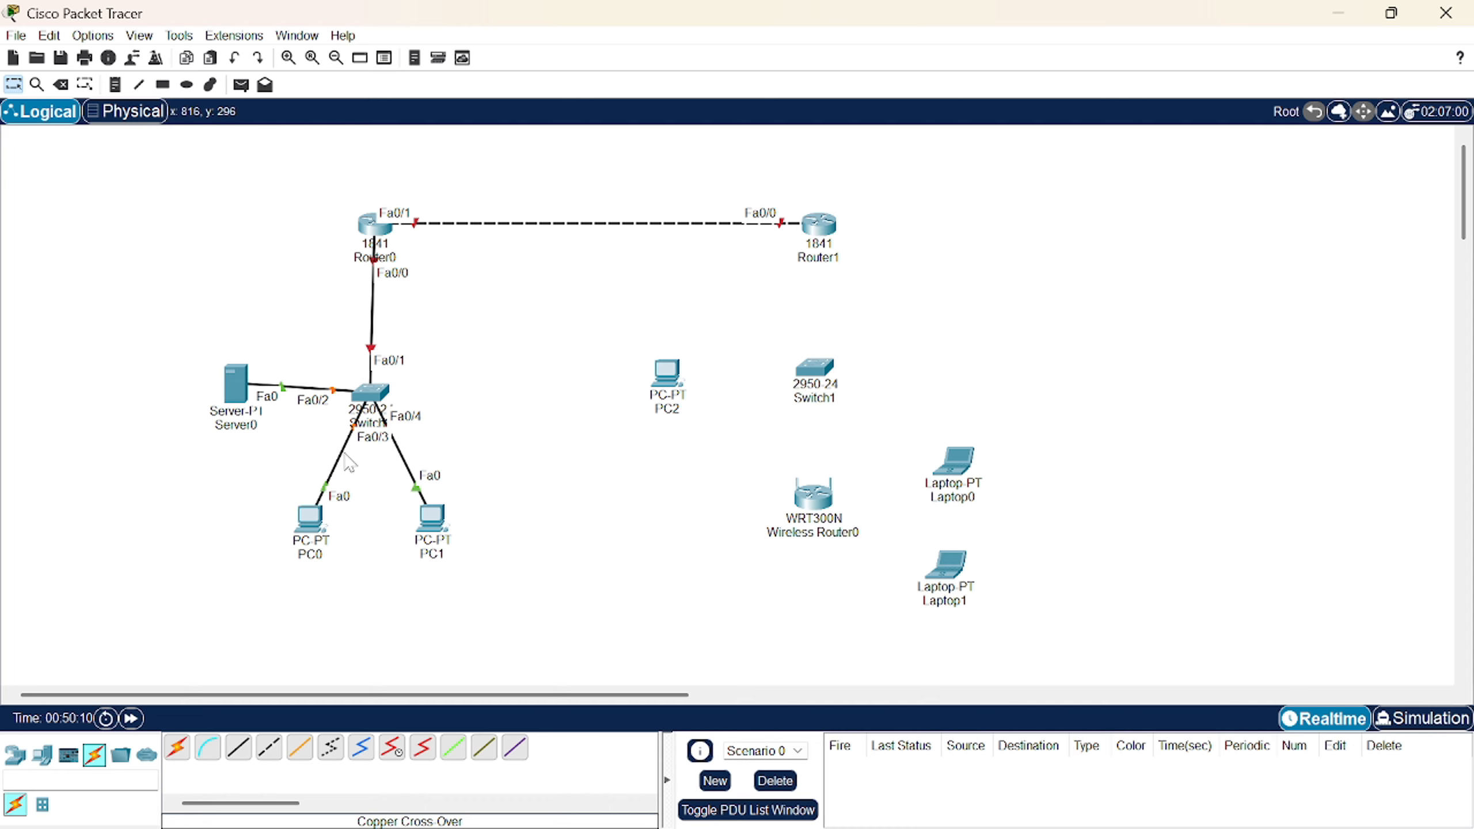
- Connect Router1 Fa0/1 to Switch1 Fa0/1 with a straight-through cable
{"action": "left_click", "coordinate": [237, 748]}
{"action": "left_click", "coordinate": [820, 220]}
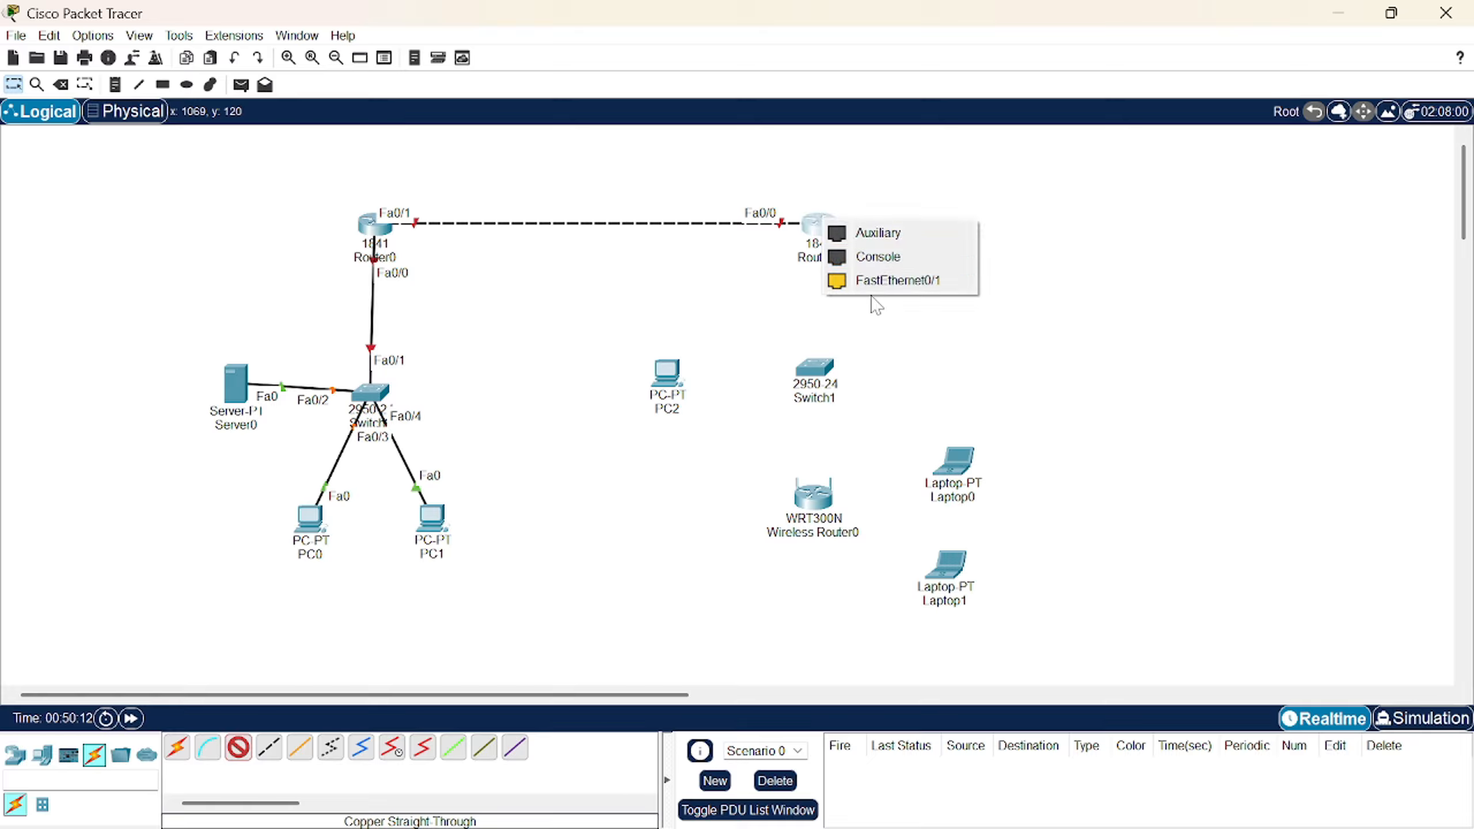
{"action": "left_click", "coordinate": [872, 296]}
{"action": "left_click", "coordinate": [820, 223]}
{"action": "left_click", "coordinate": [888, 290]}
{"action": "left_click", "coordinate": [814, 368]}
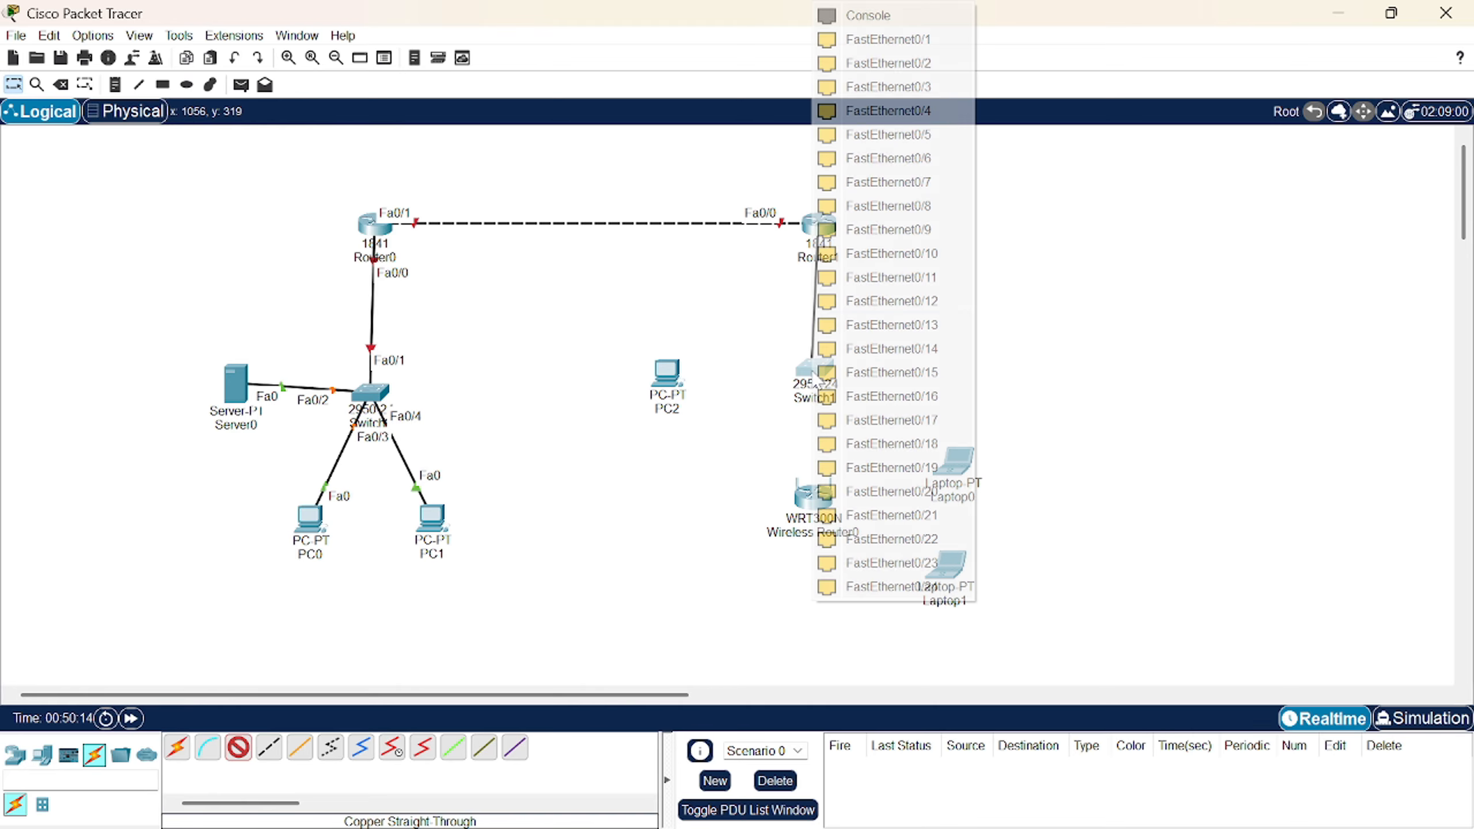
{"action": "left_click", "coordinate": [859, 37]}
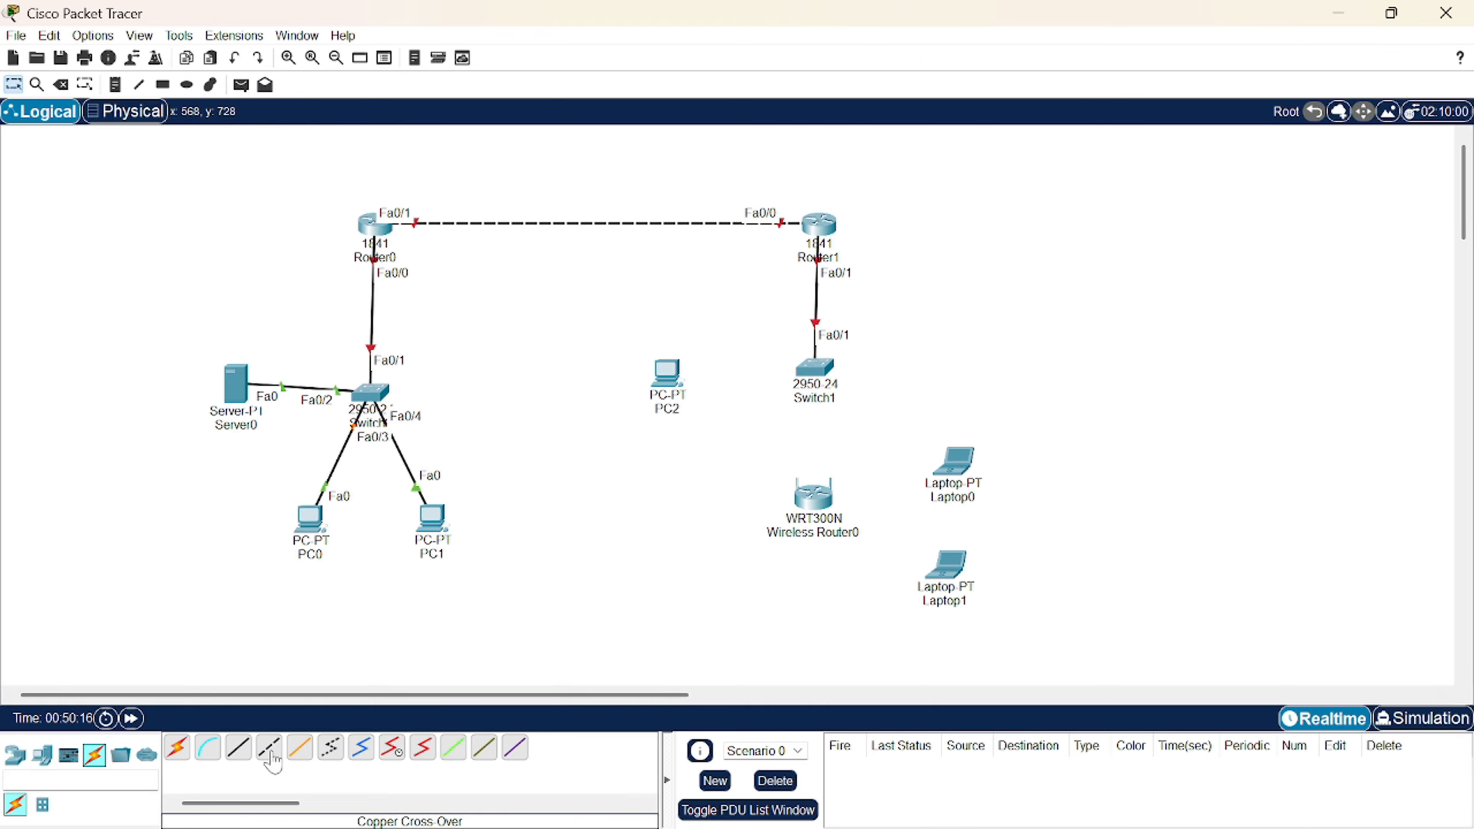
- Cable PC2's FastEthernet0 to Switch1 Fa0/2 with a straight-through cable
{"action": "left_click", "coordinate": [237, 747]}
{"action": "left_click", "coordinate": [820, 364]}
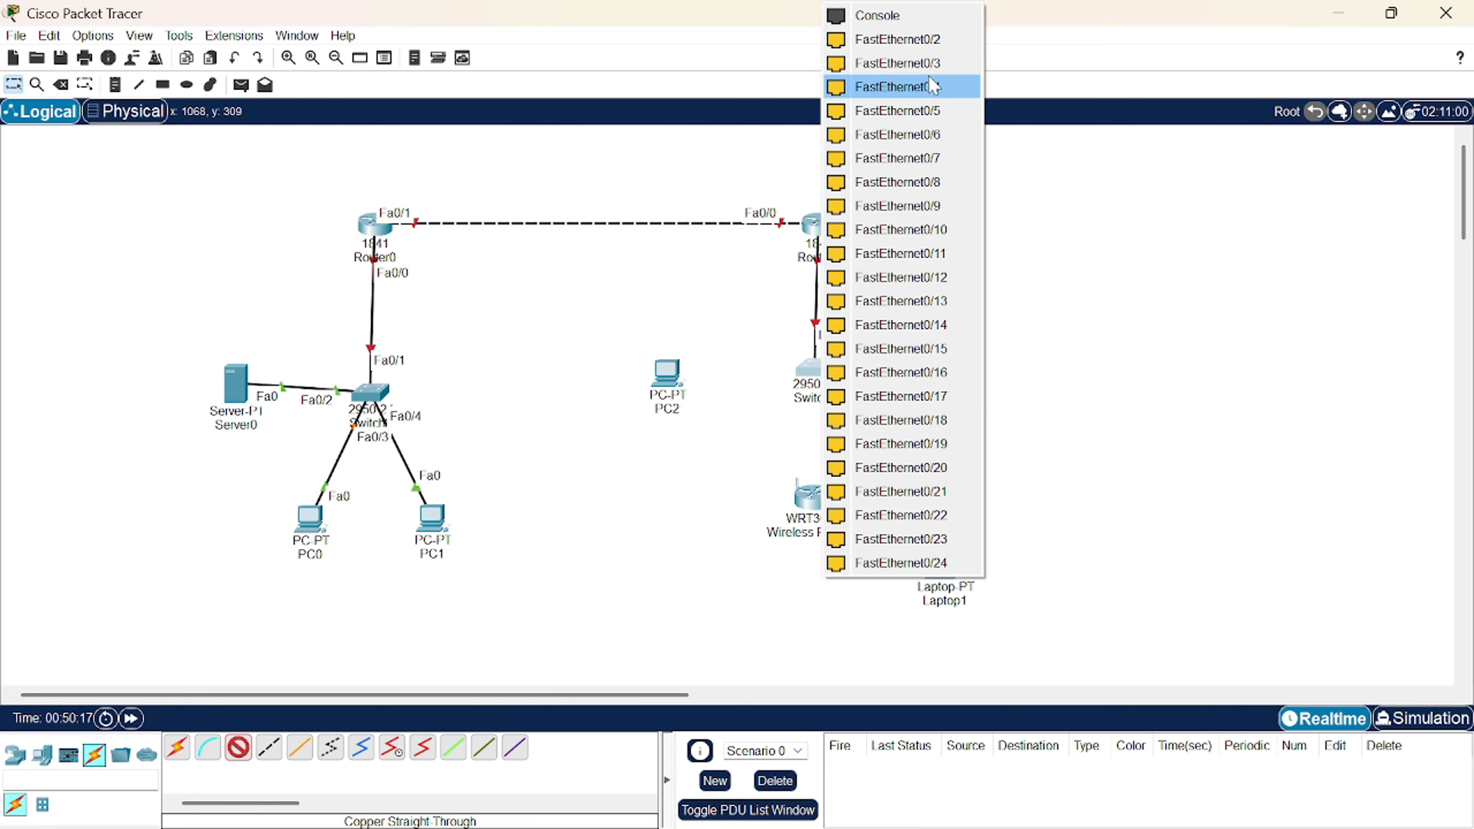
{"action": "left_click", "coordinate": [859, 36]}
{"action": "left_click", "coordinate": [682, 373]}
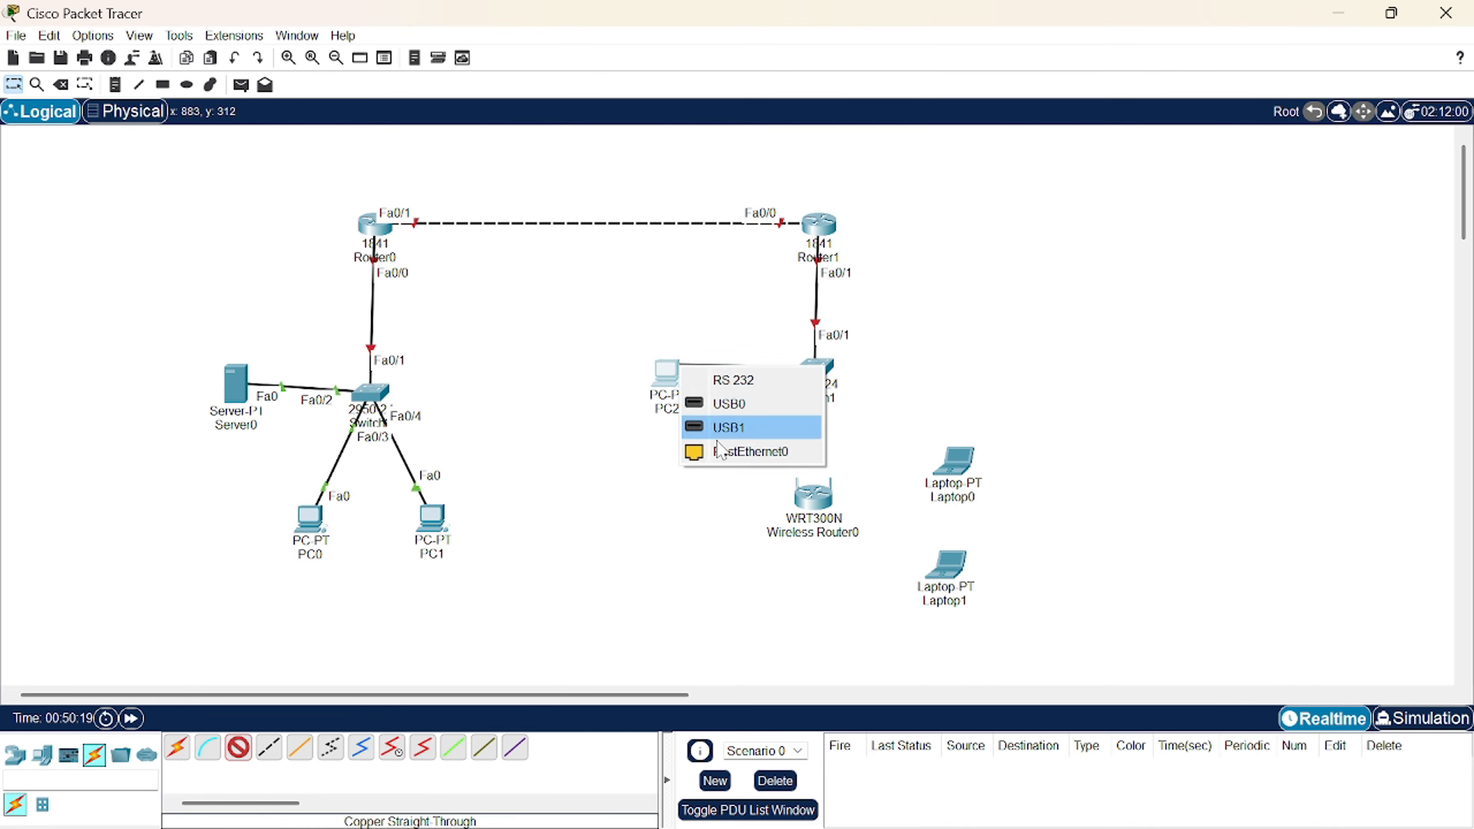
{"action": "left_click", "coordinate": [749, 452]}
- Connect Switch1 Fa0/3 to Wireless Router0's Internet port with a straight-through cable
{"action": "left_click", "coordinate": [234, 753]}
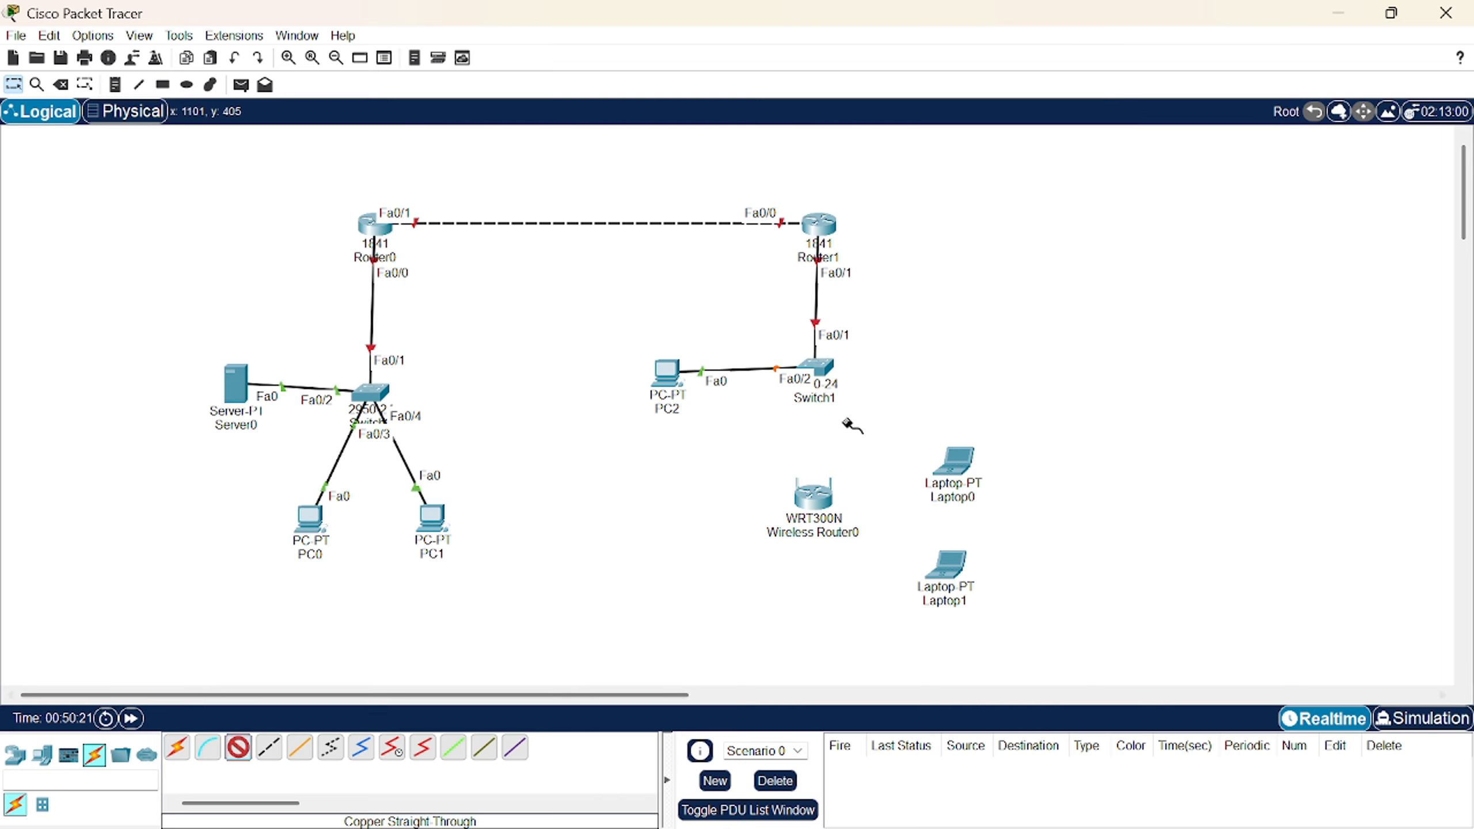
{"action": "left_click", "coordinate": [817, 367]}
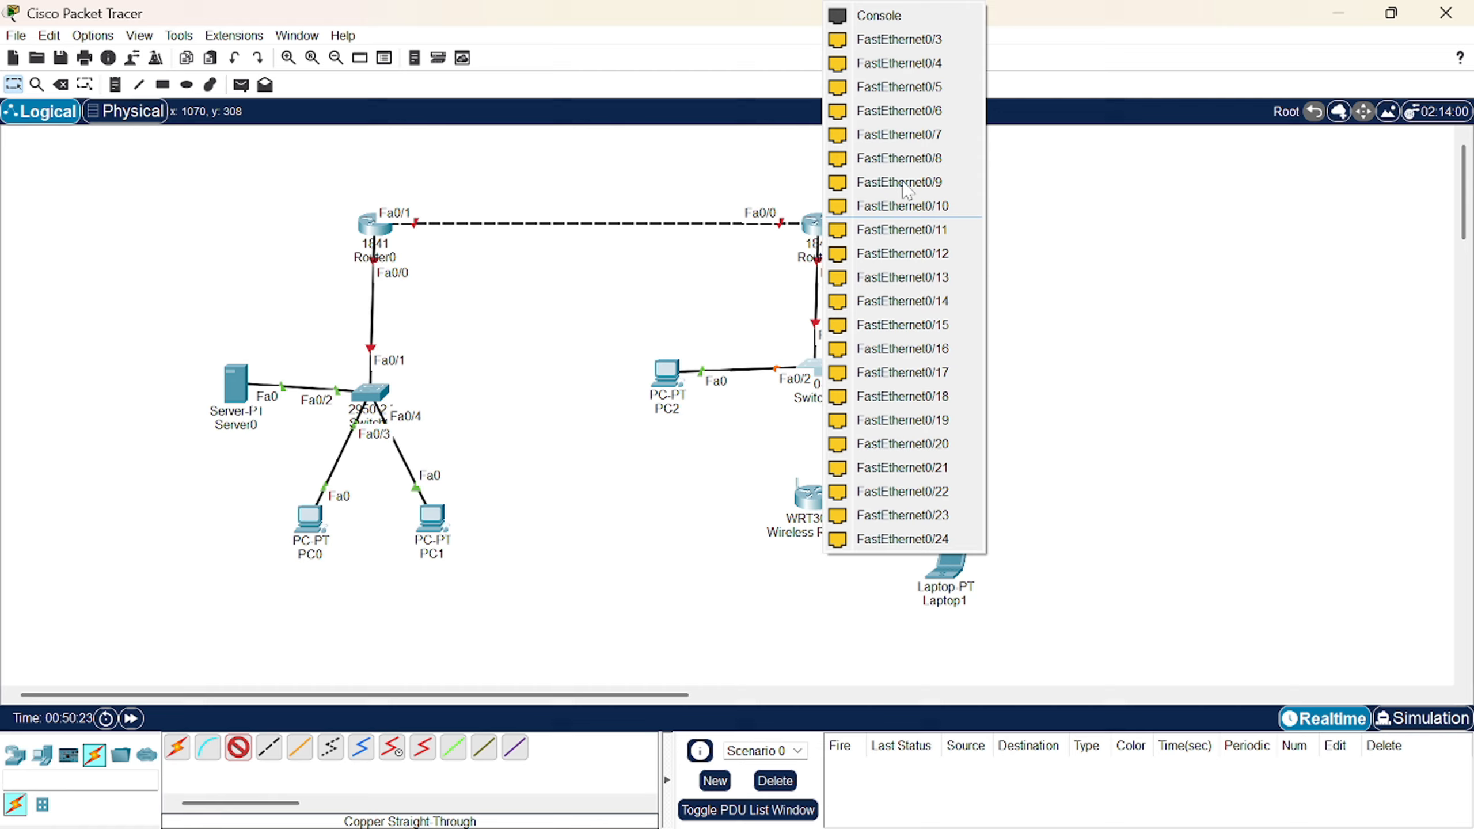
{"action": "left_click", "coordinate": [899, 39]}
{"action": "left_click", "coordinate": [819, 503]}
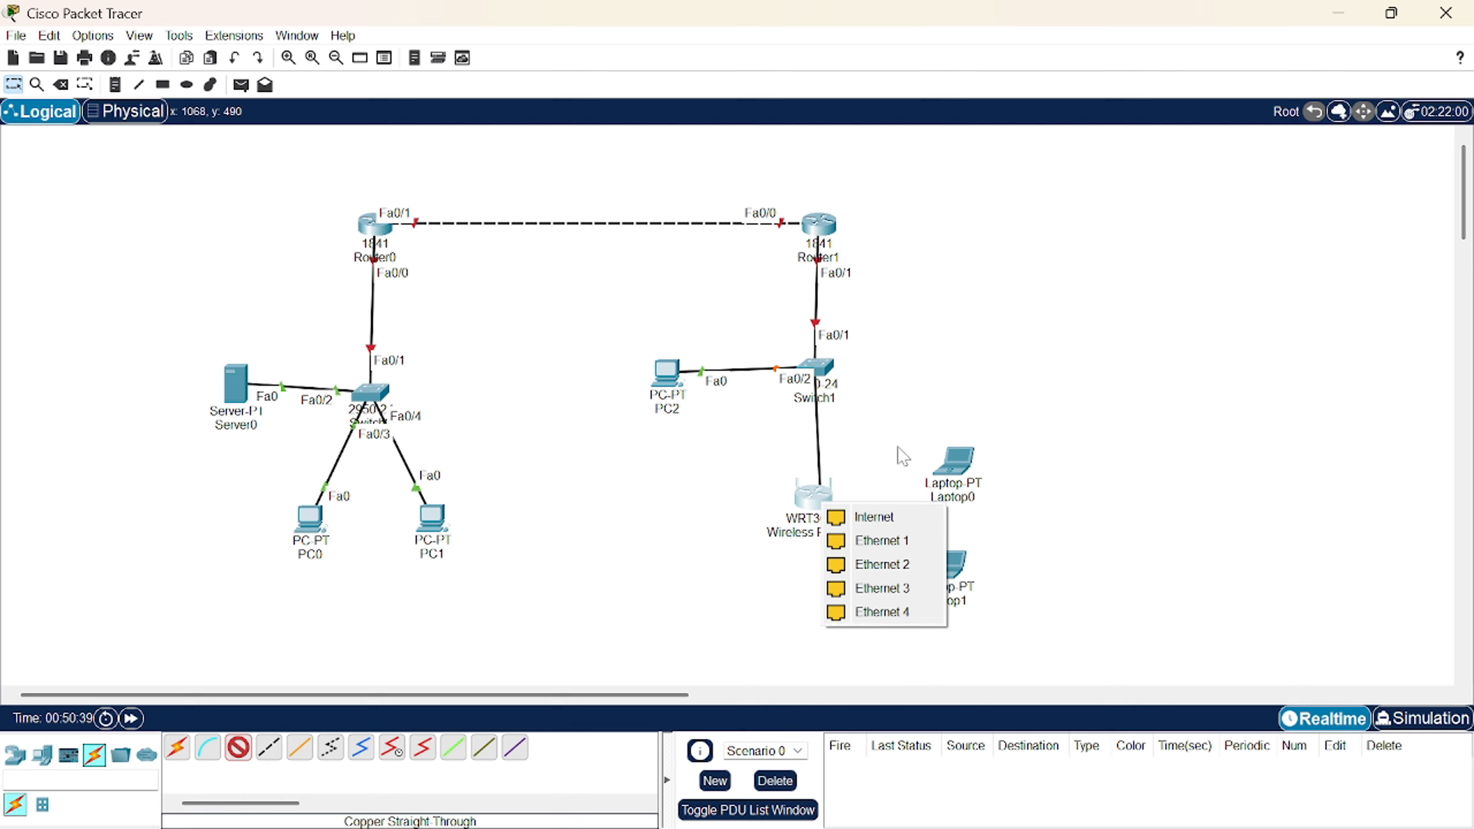
{"action": "left_click", "coordinate": [874, 518]}
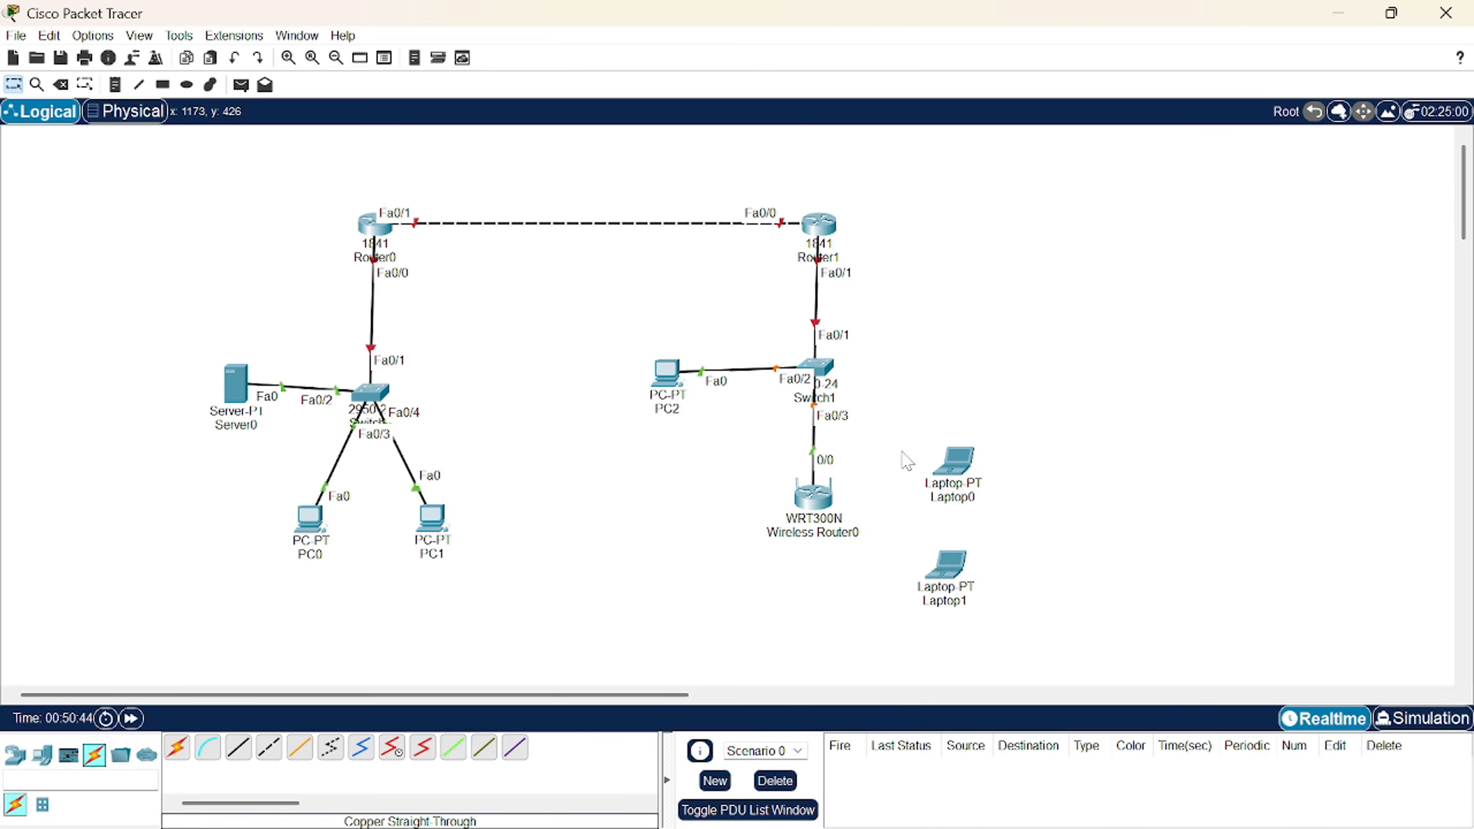
{"action": "left_click", "coordinate": [963, 464]}
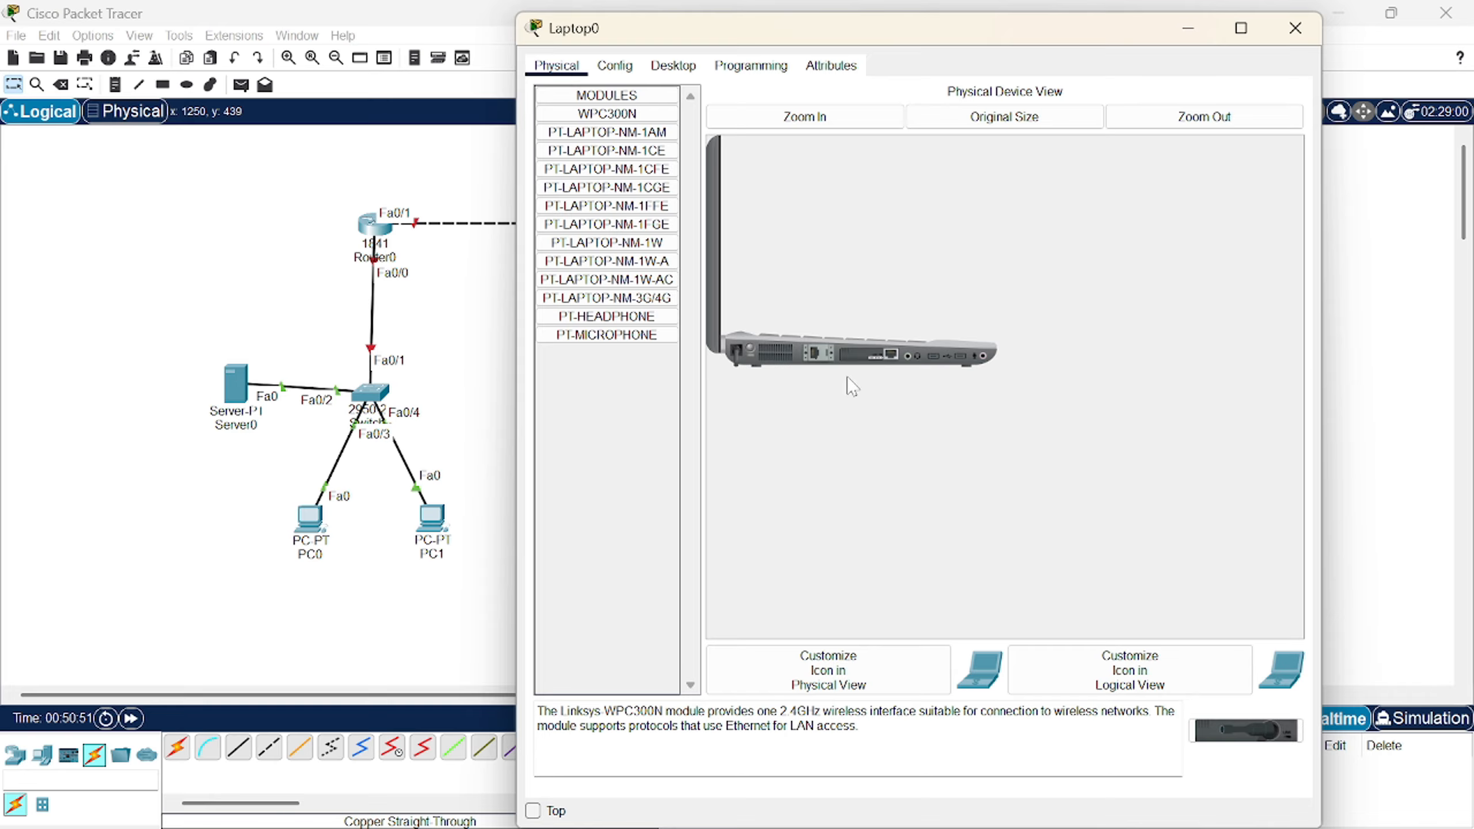
- Replace Laptop0's Ethernet module with a WPC300N wireless card
{"action": "left_click_drag", "start_coordinate": [879, 361], "coordinate": [593, 429]}
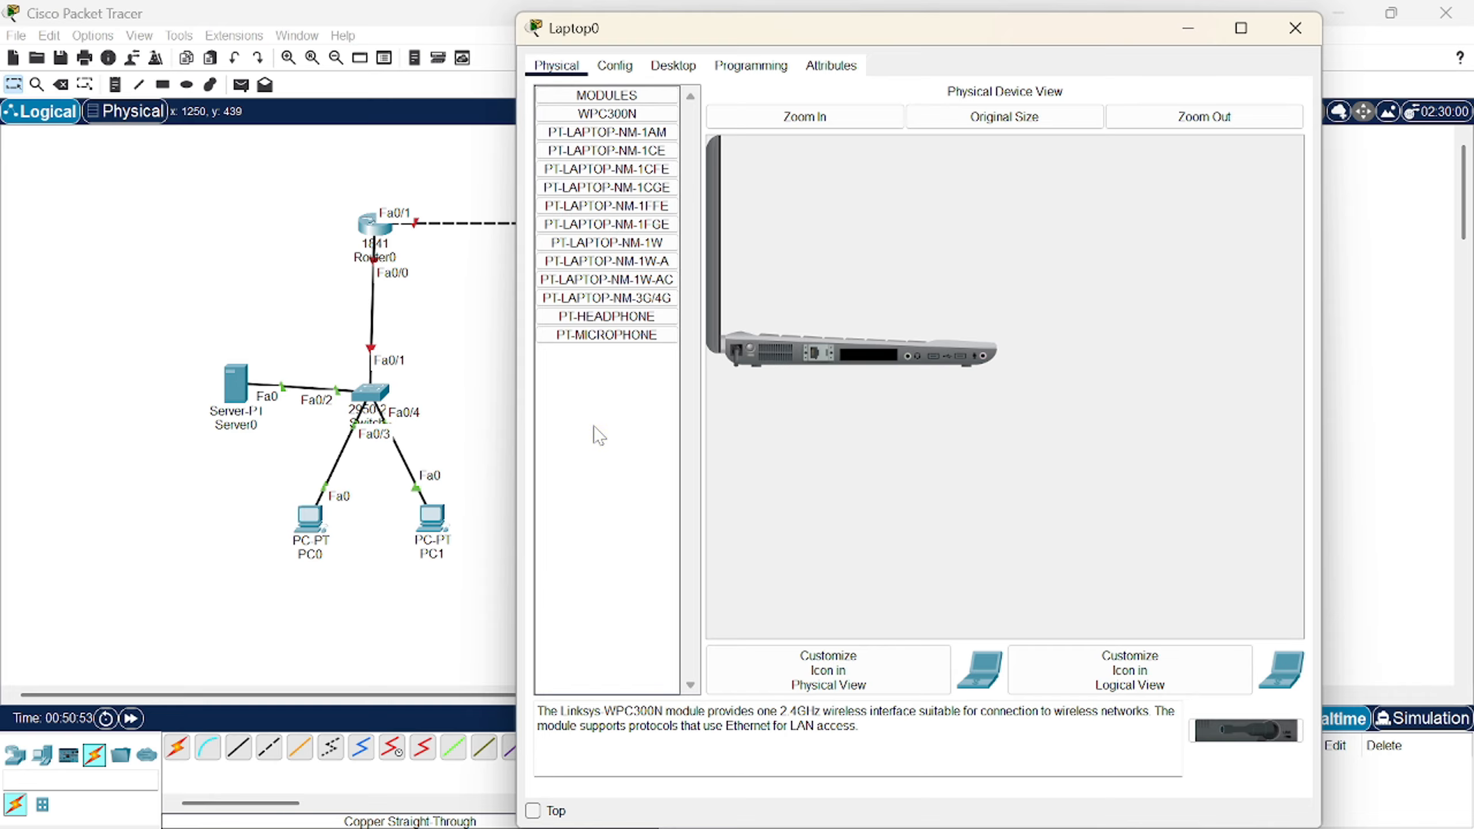
{"action": "left_click_drag", "start_coordinate": [1247, 731], "coordinate": [869, 357]}
{"action": "left_click", "coordinate": [1295, 28]}
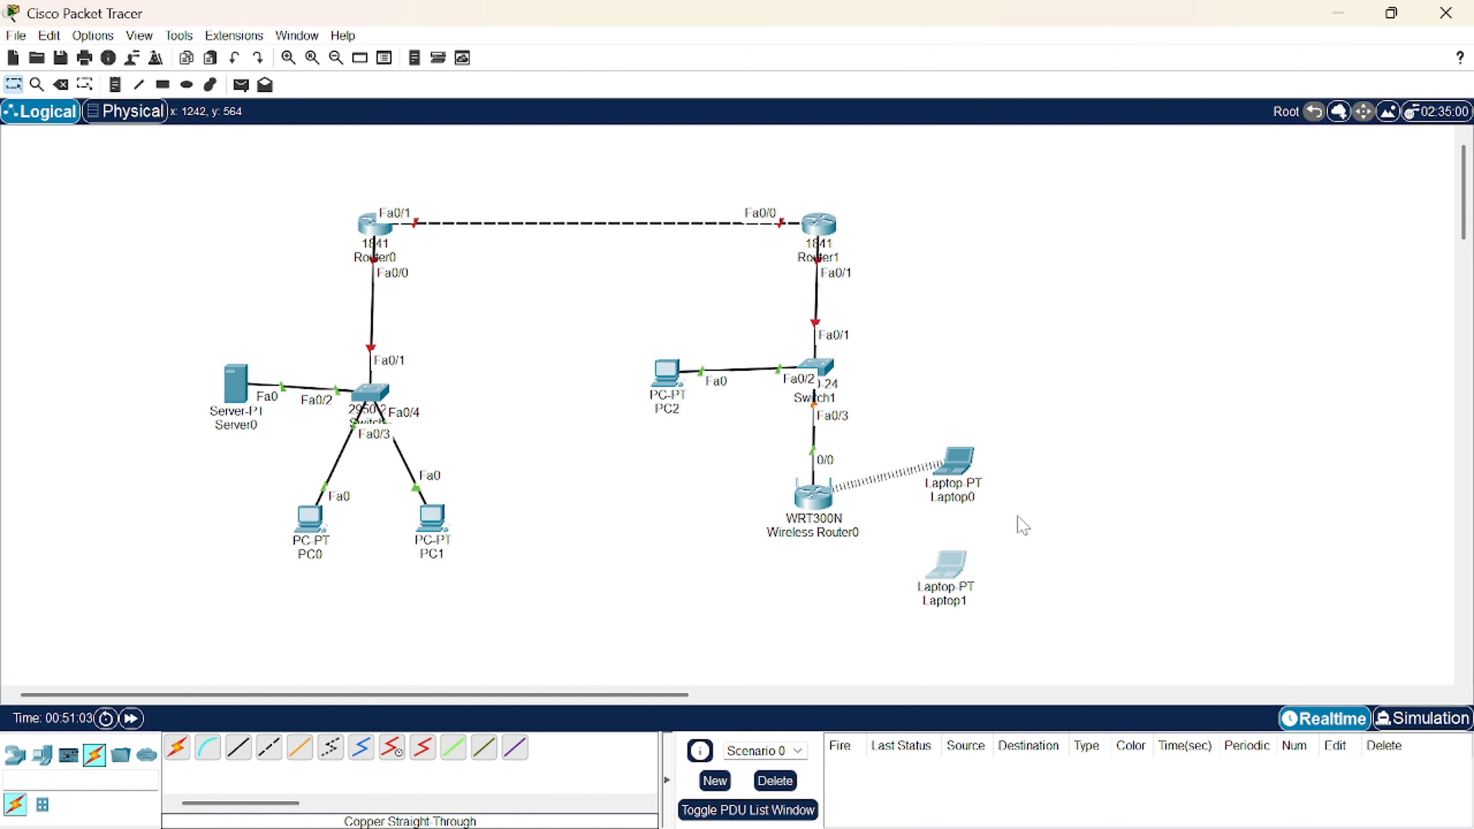
- Power off Laptop1, swap its Ethernet module for a WPC300N card, and power it back on
{"action": "left_click", "coordinate": [949, 563]}
{"action": "left_click", "coordinate": [624, 66]}
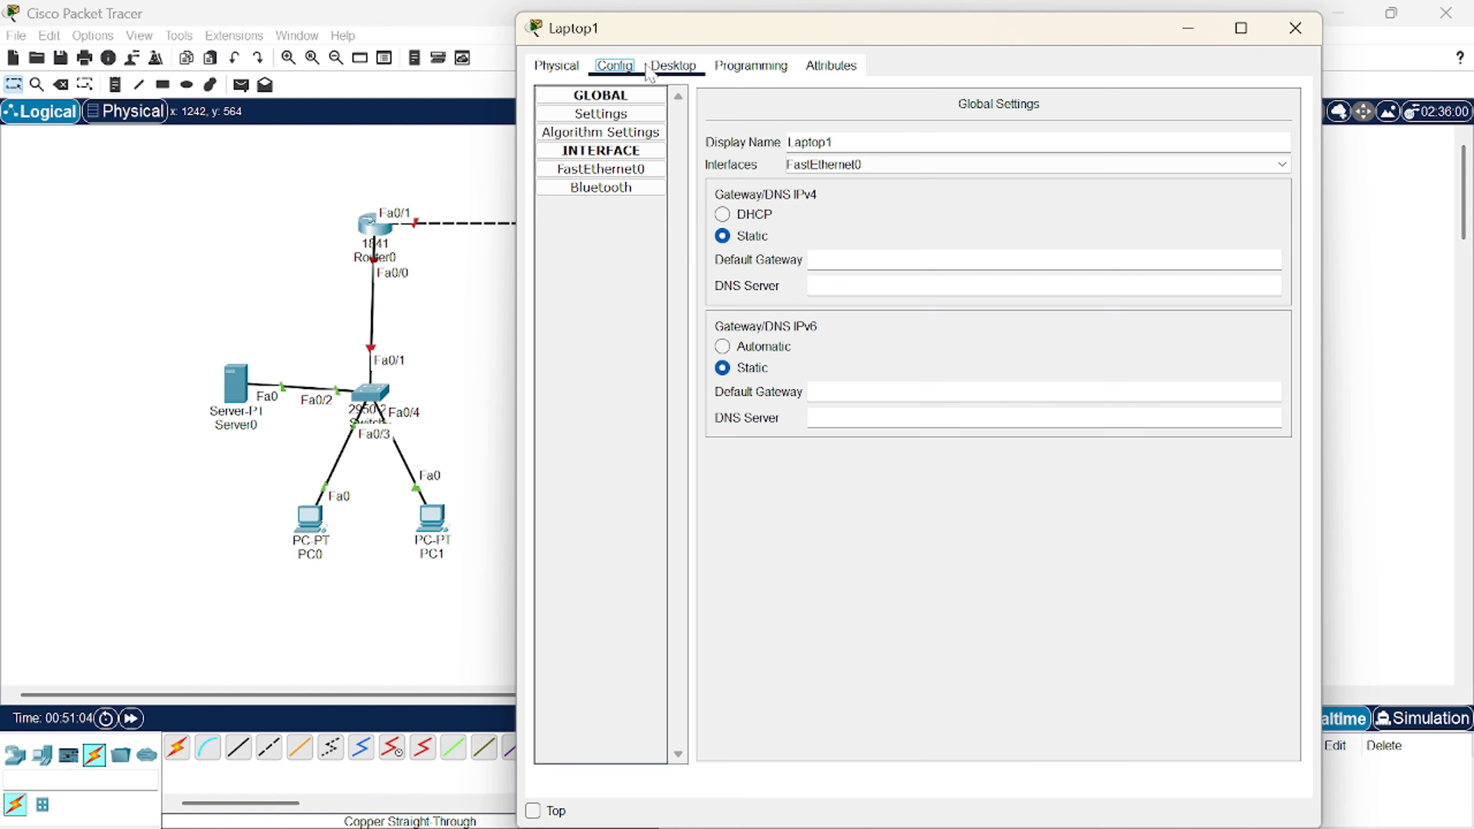
{"action": "left_click", "coordinate": [650, 69]}
{"action": "left_click", "coordinate": [583, 69]}
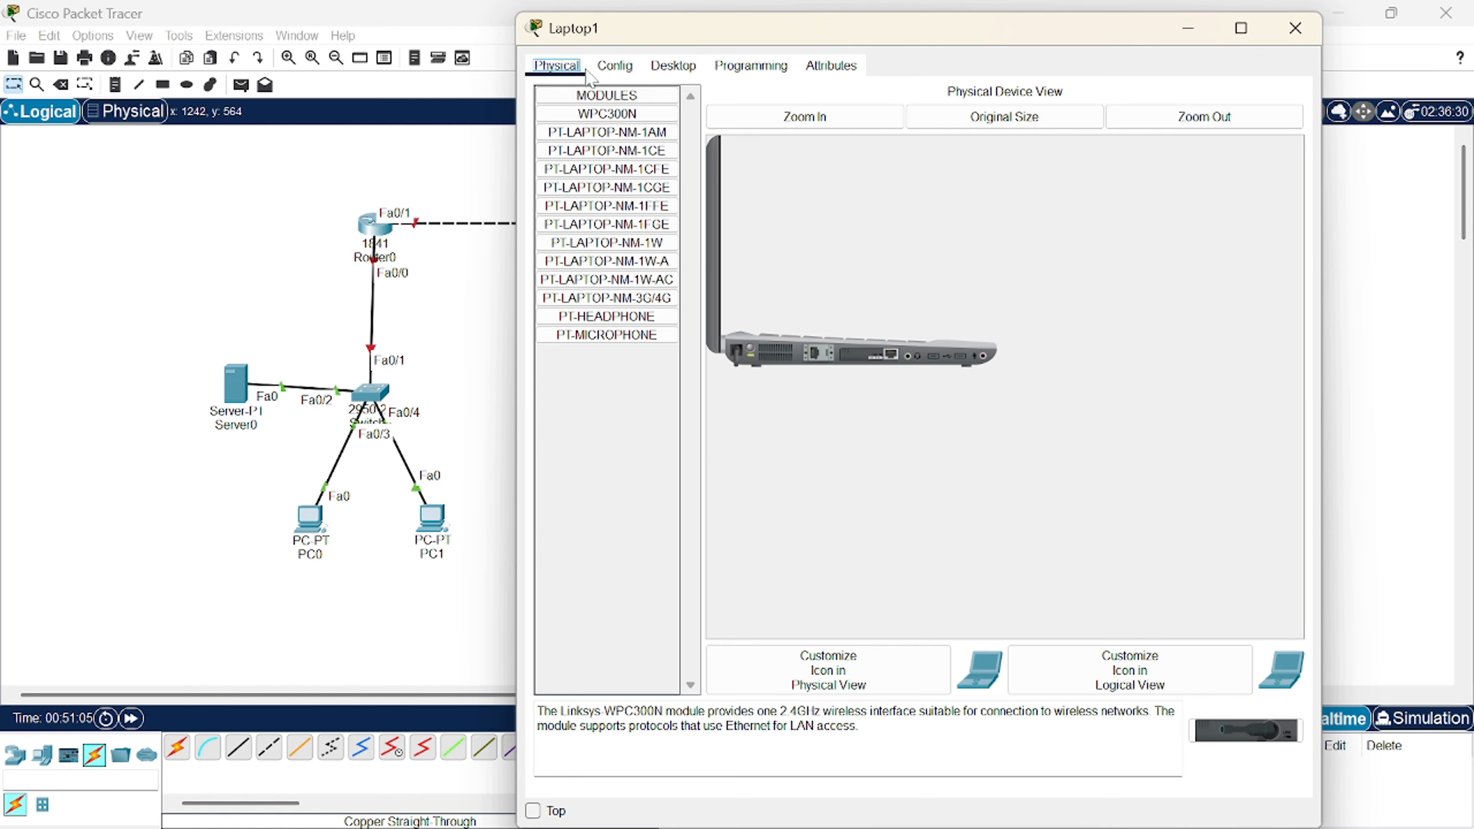
{"action": "left_click", "coordinate": [751, 347]}
{"action": "left_click_drag", "start_coordinate": [879, 360], "coordinate": [676, 412]}
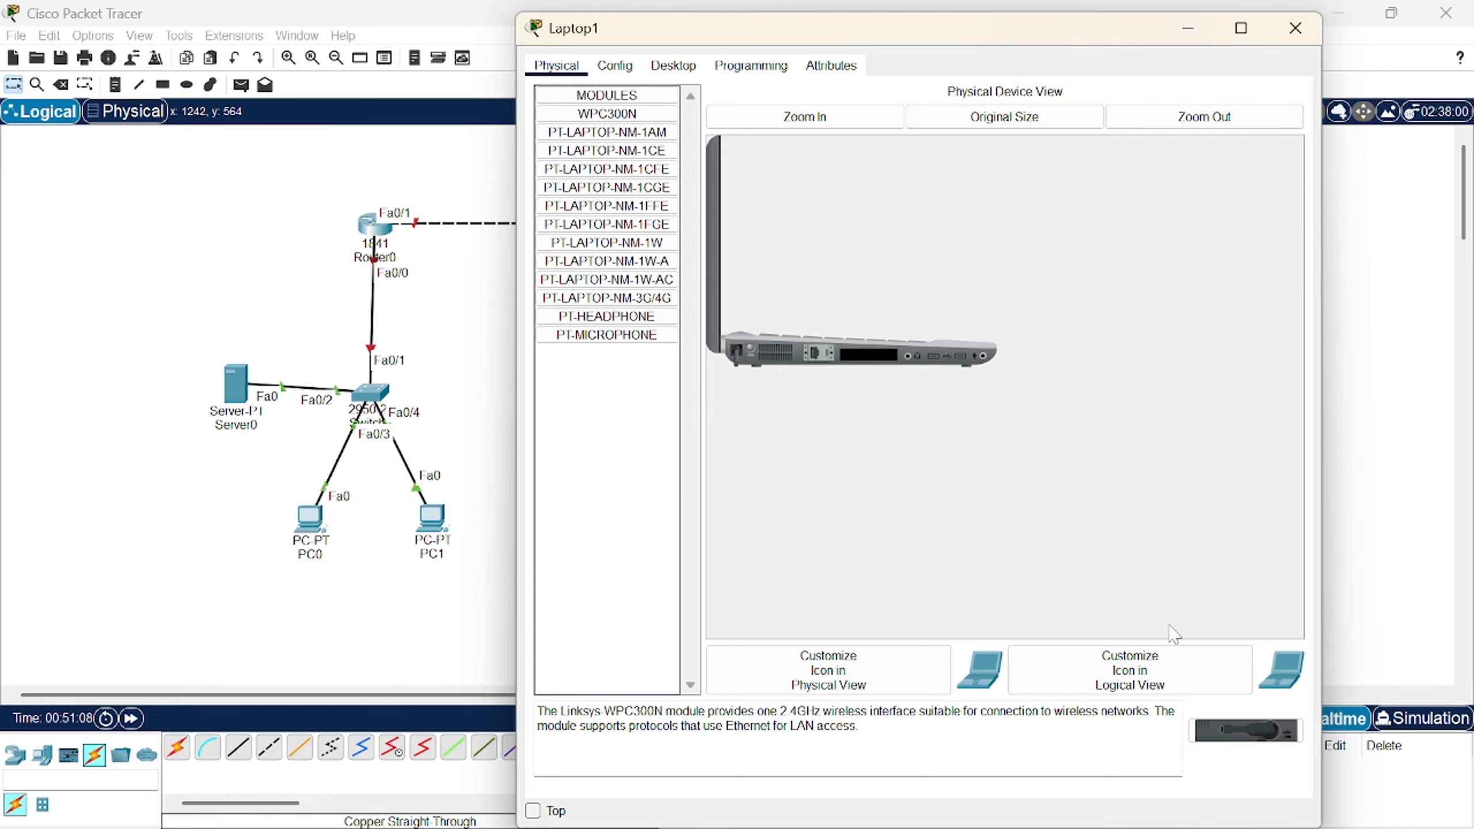
{"action": "left_click_drag", "start_coordinate": [1248, 730], "coordinate": [871, 358]}
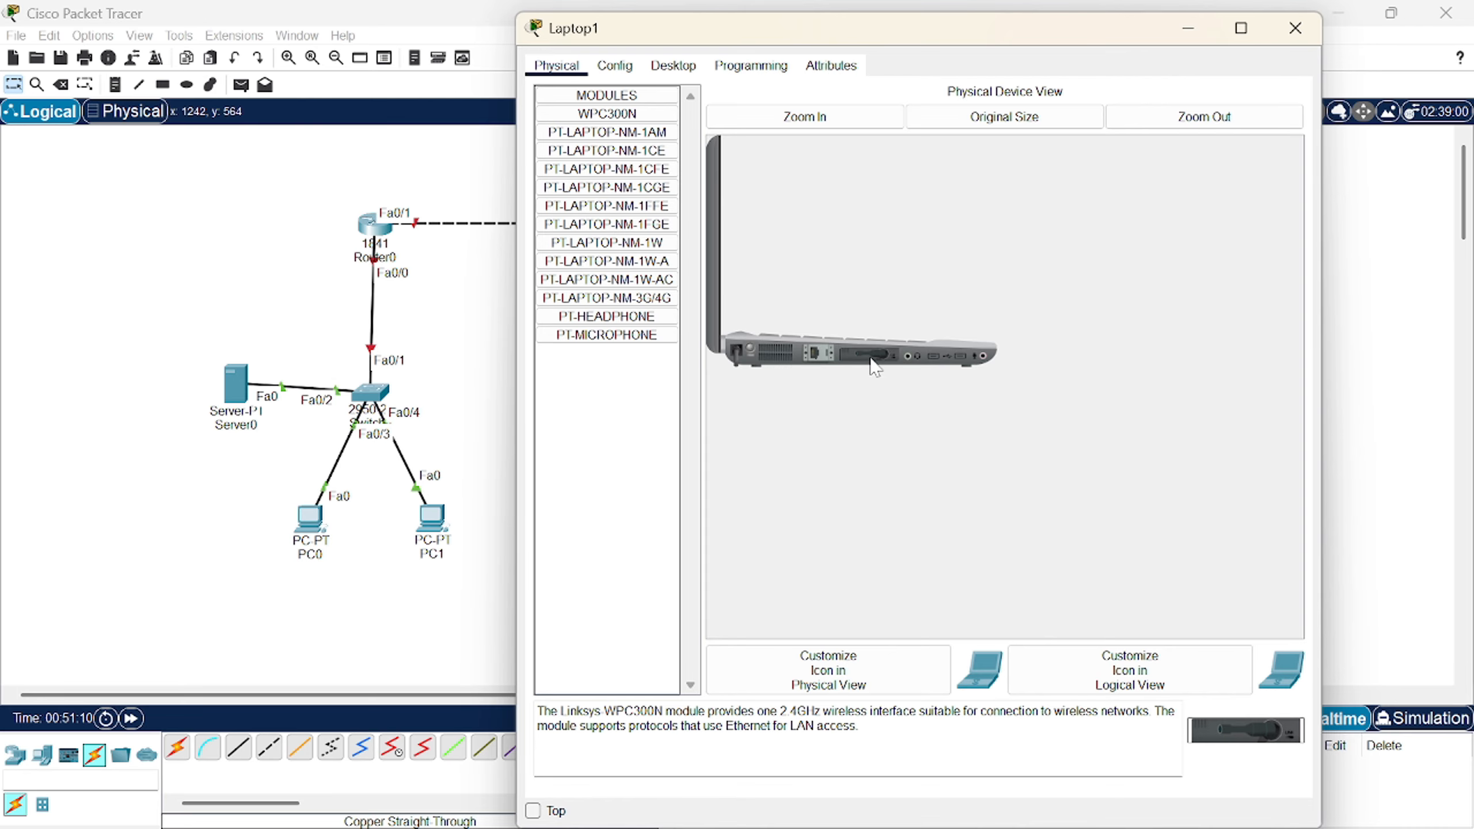
{"action": "left_click", "coordinate": [754, 351]}
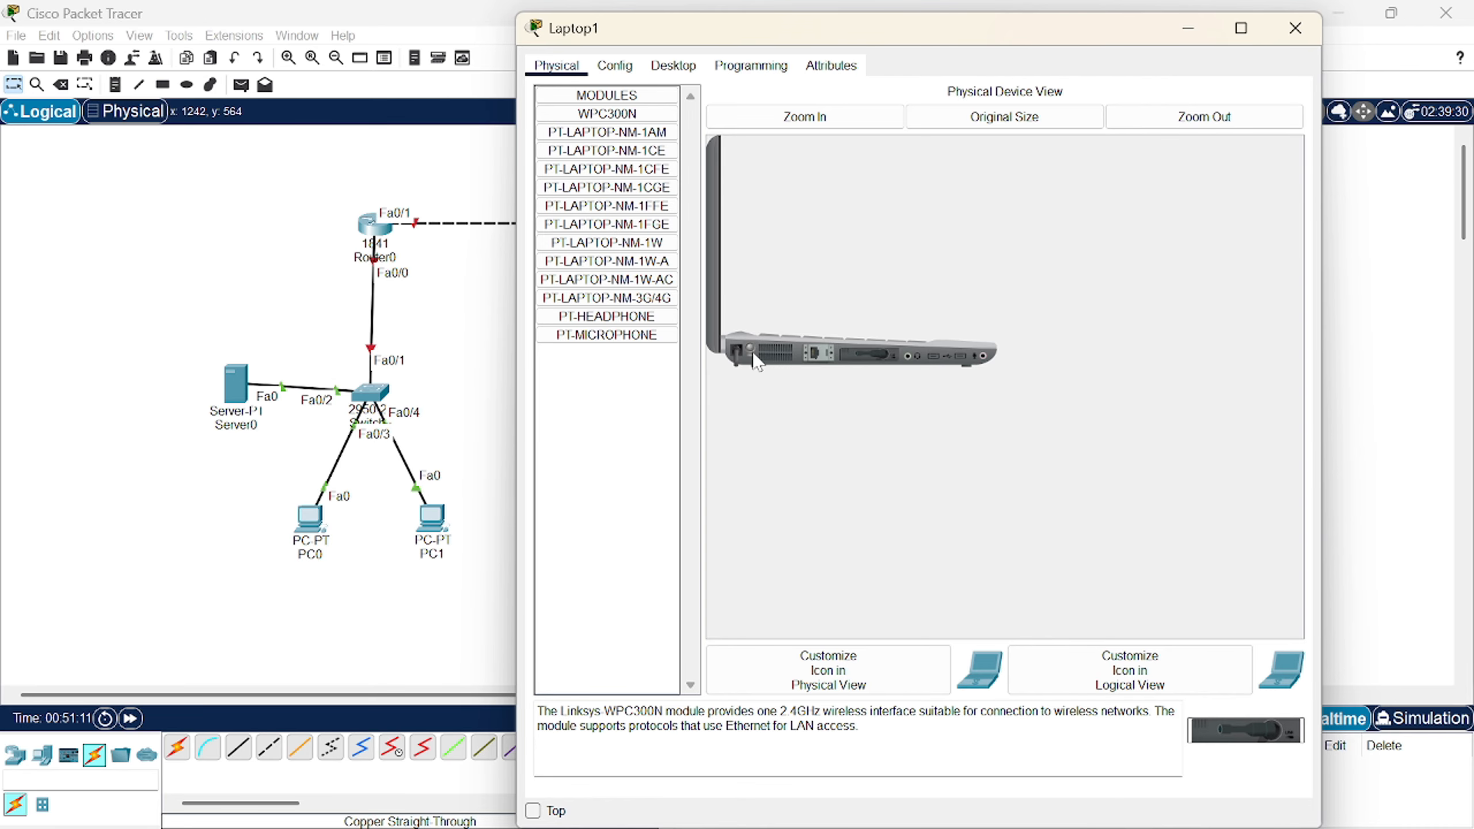
{"action": "left_click", "coordinate": [1295, 28]}
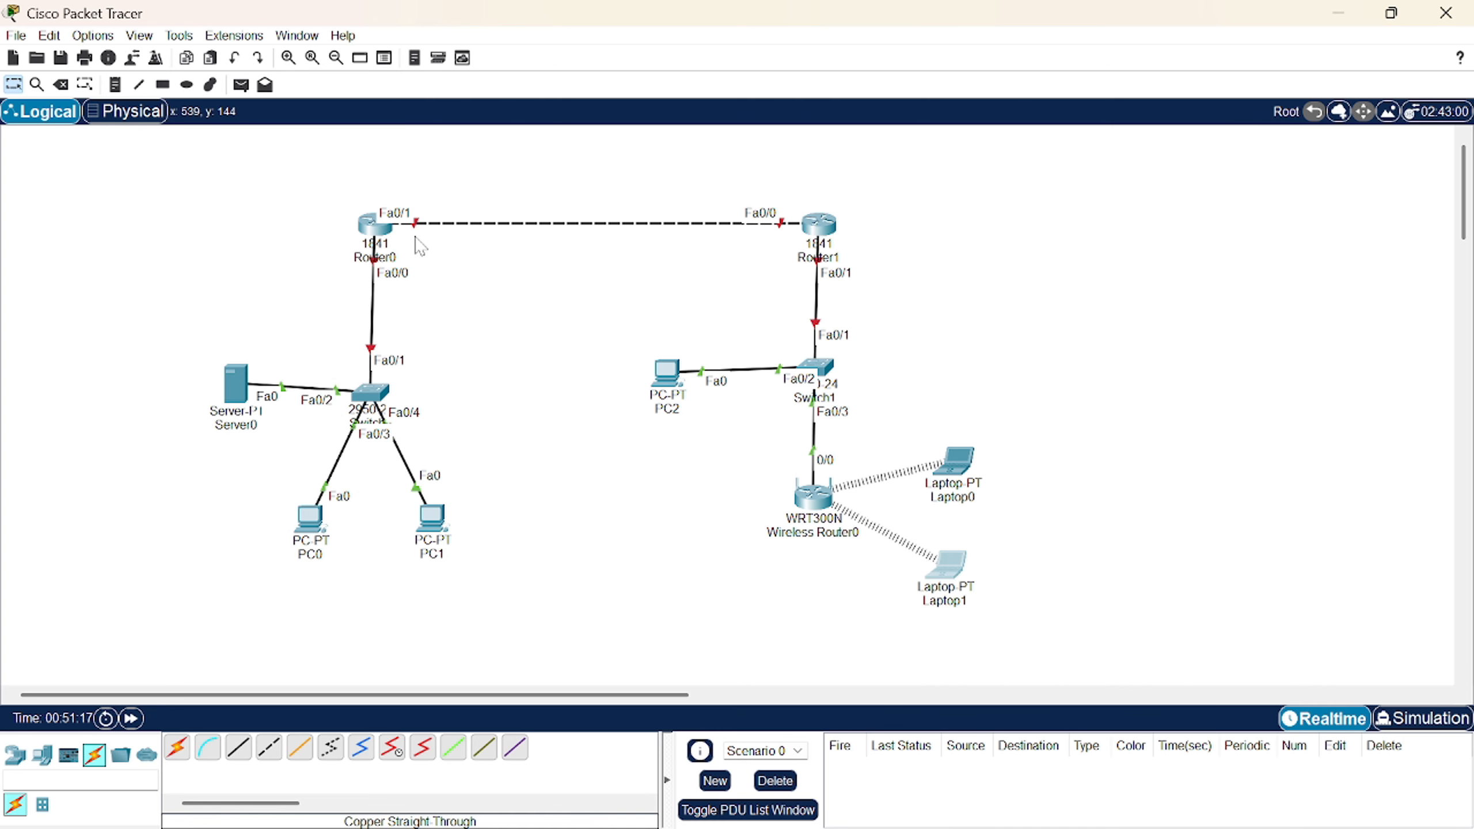
- Give Router0 FastEthernet0/0 the address 10.0.0.1/255.0.0.0 and turn the port on
{"action": "left_click", "coordinate": [370, 227]}
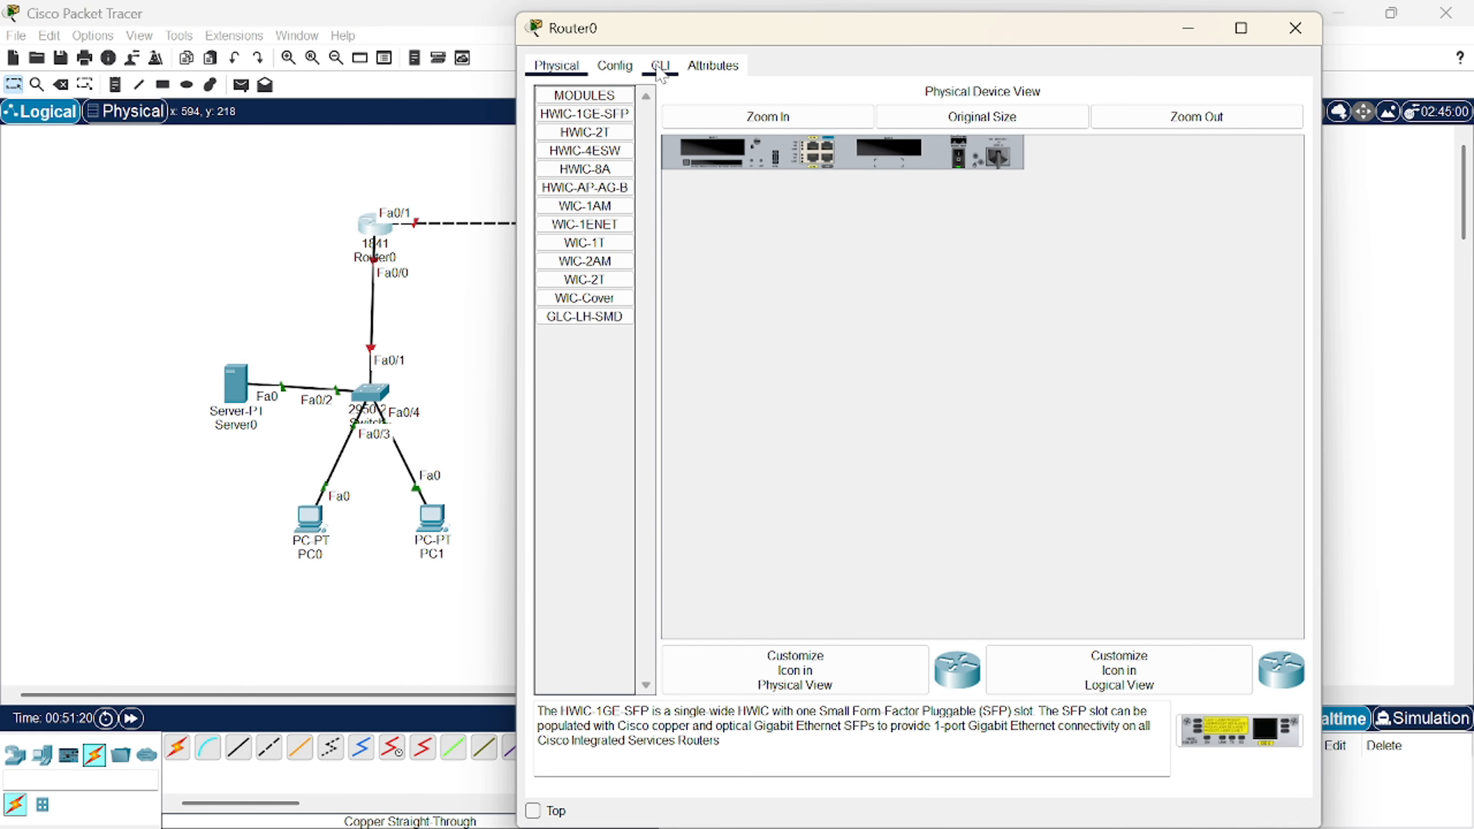
{"action": "left_click", "coordinate": [660, 66]}
{"action": "left_click", "coordinate": [614, 65]}
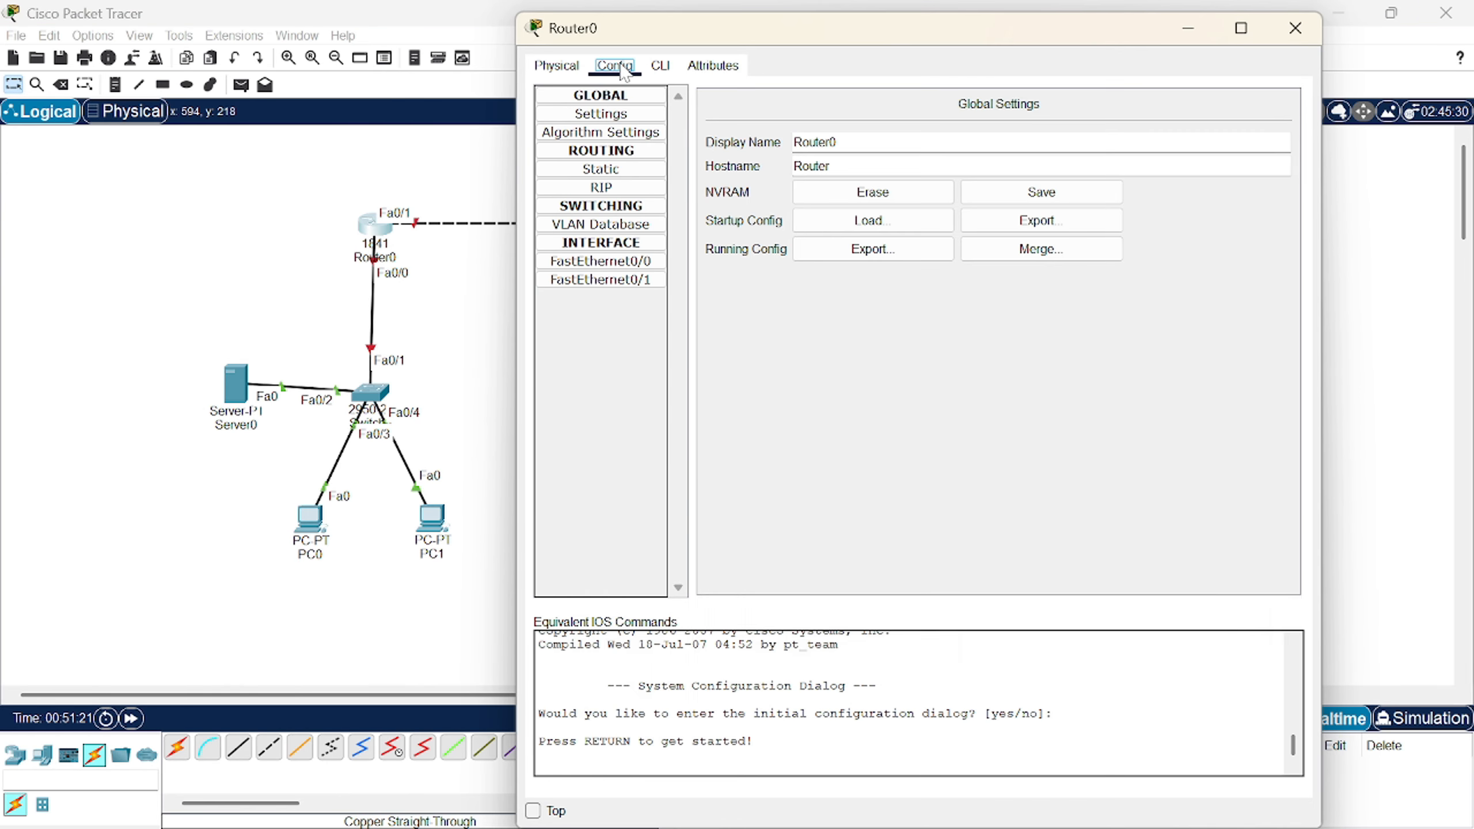
{"action": "left_click", "coordinate": [635, 261]}
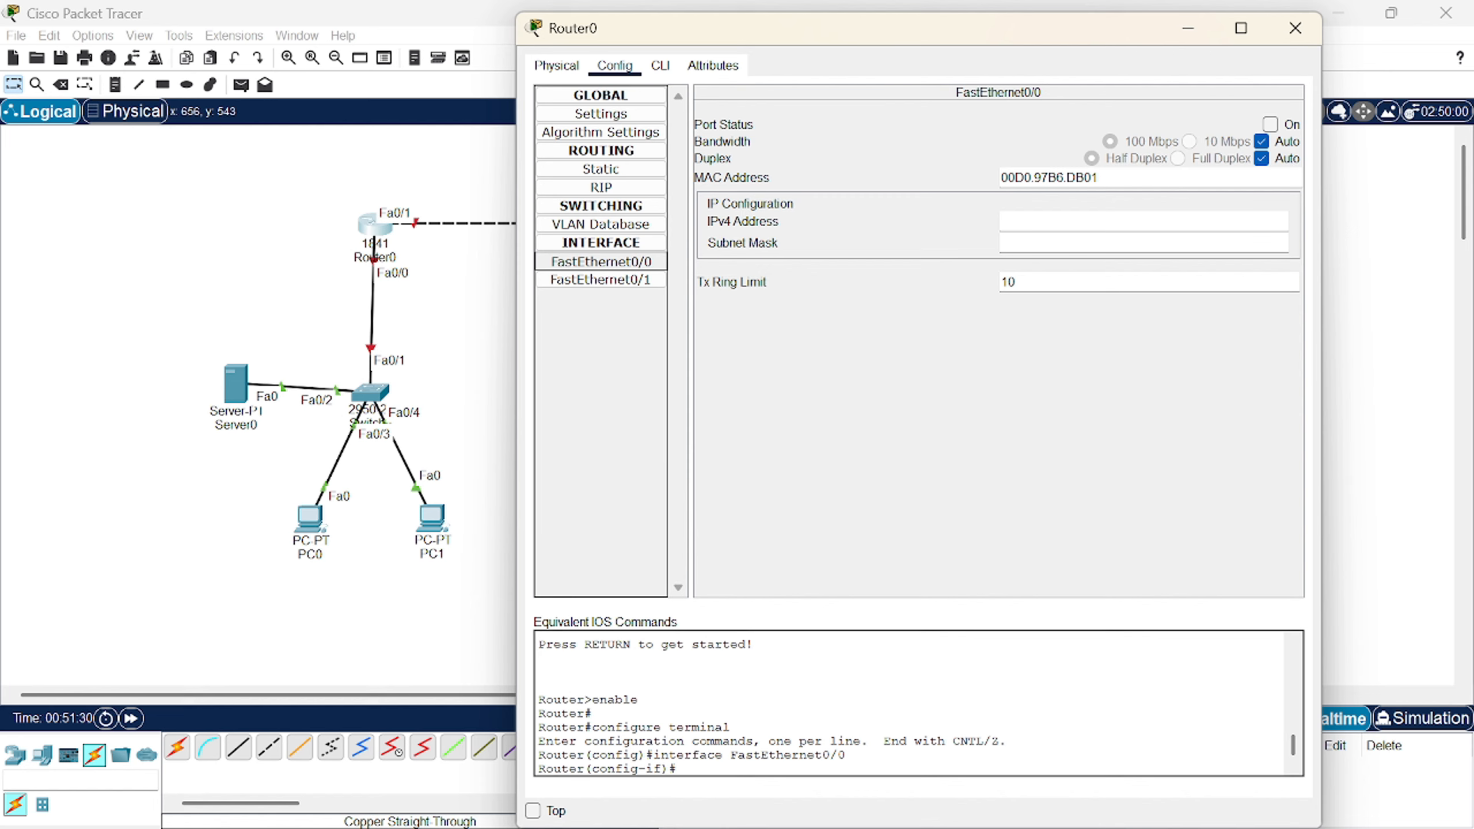
{"action": "left_click", "coordinate": [822, 382]}
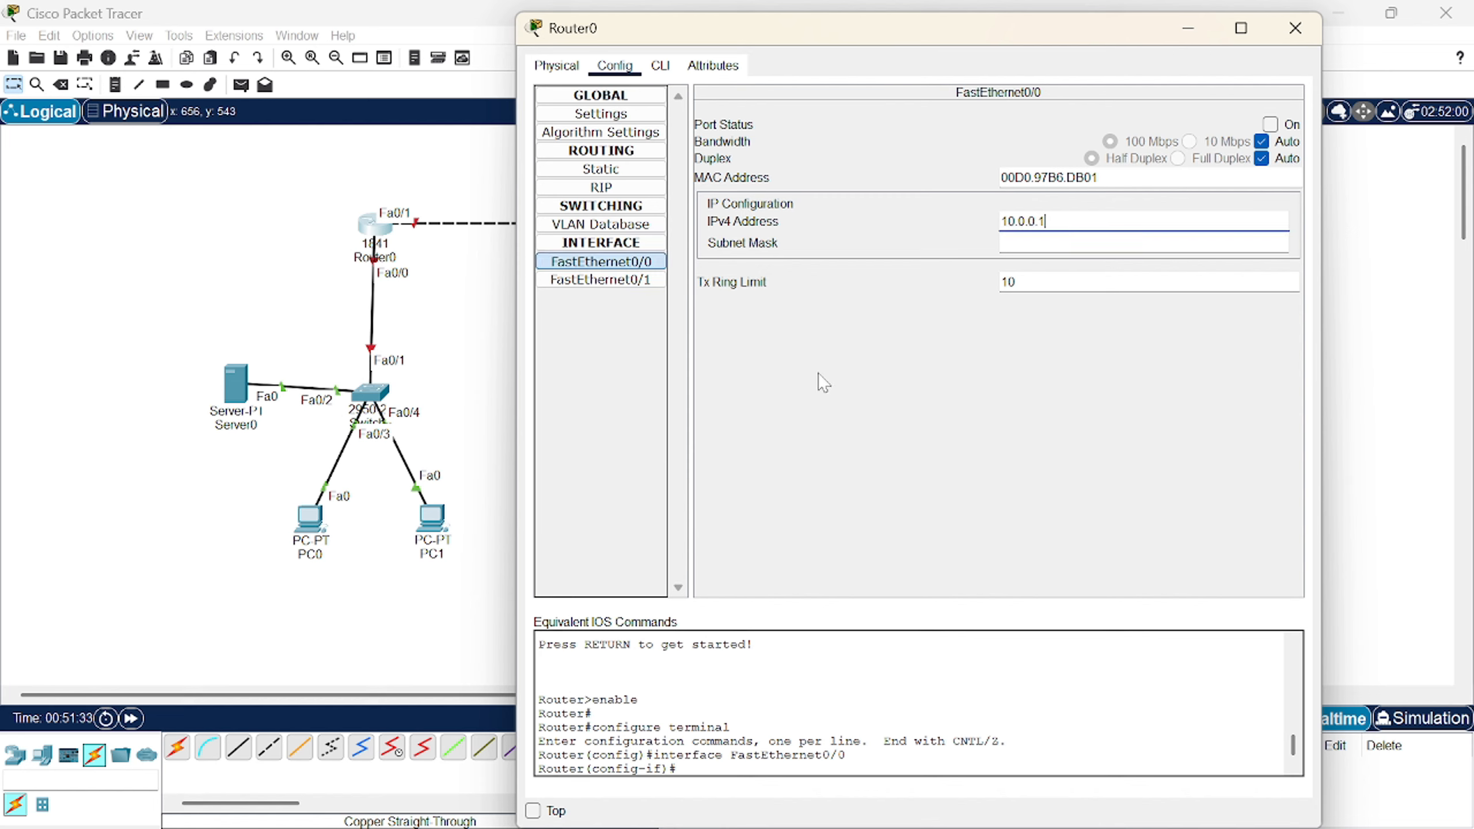
{"action": "key", "text": "Return"}
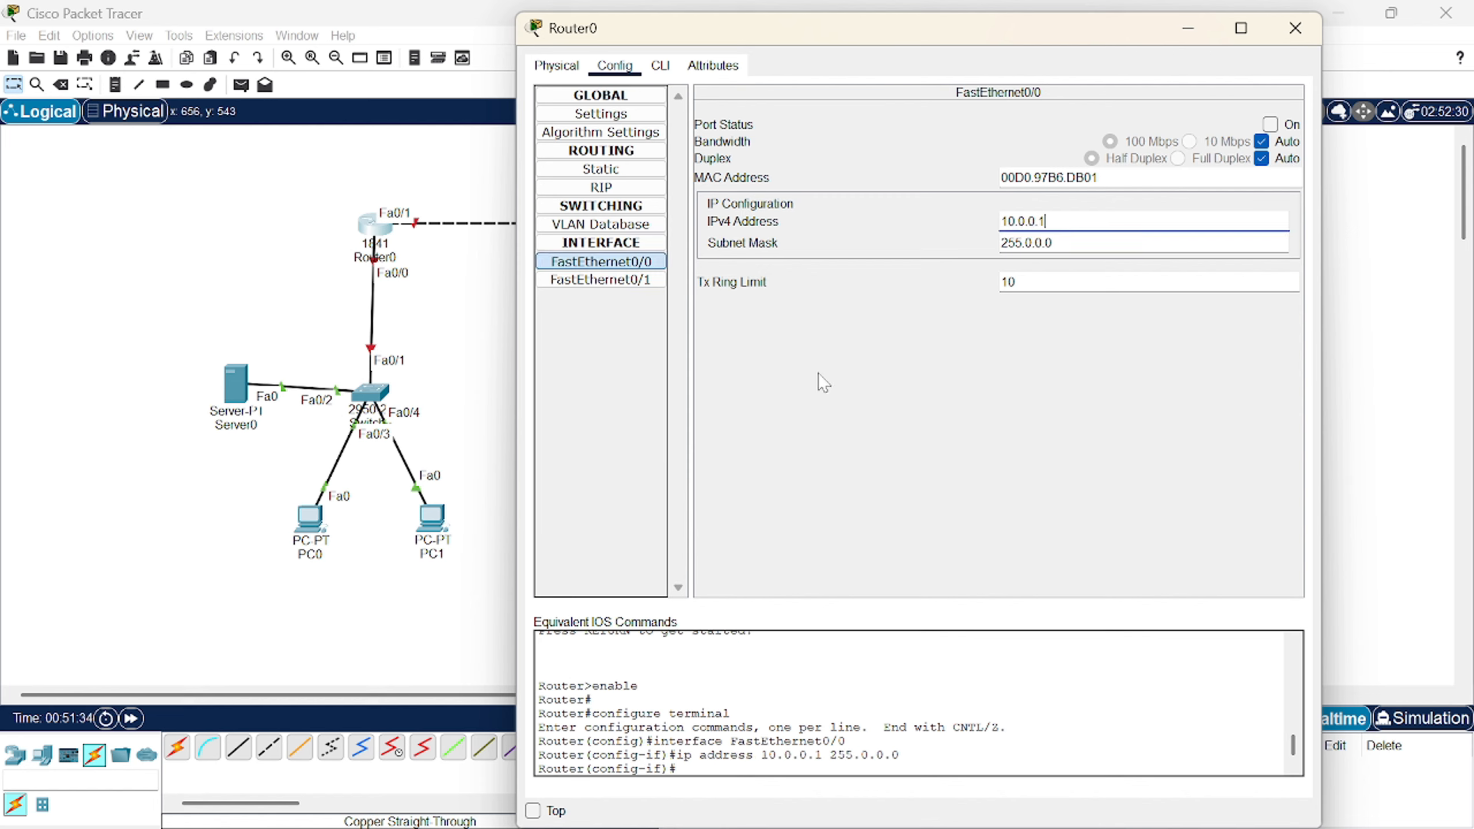
{"action": "left_click", "coordinate": [1270, 124]}
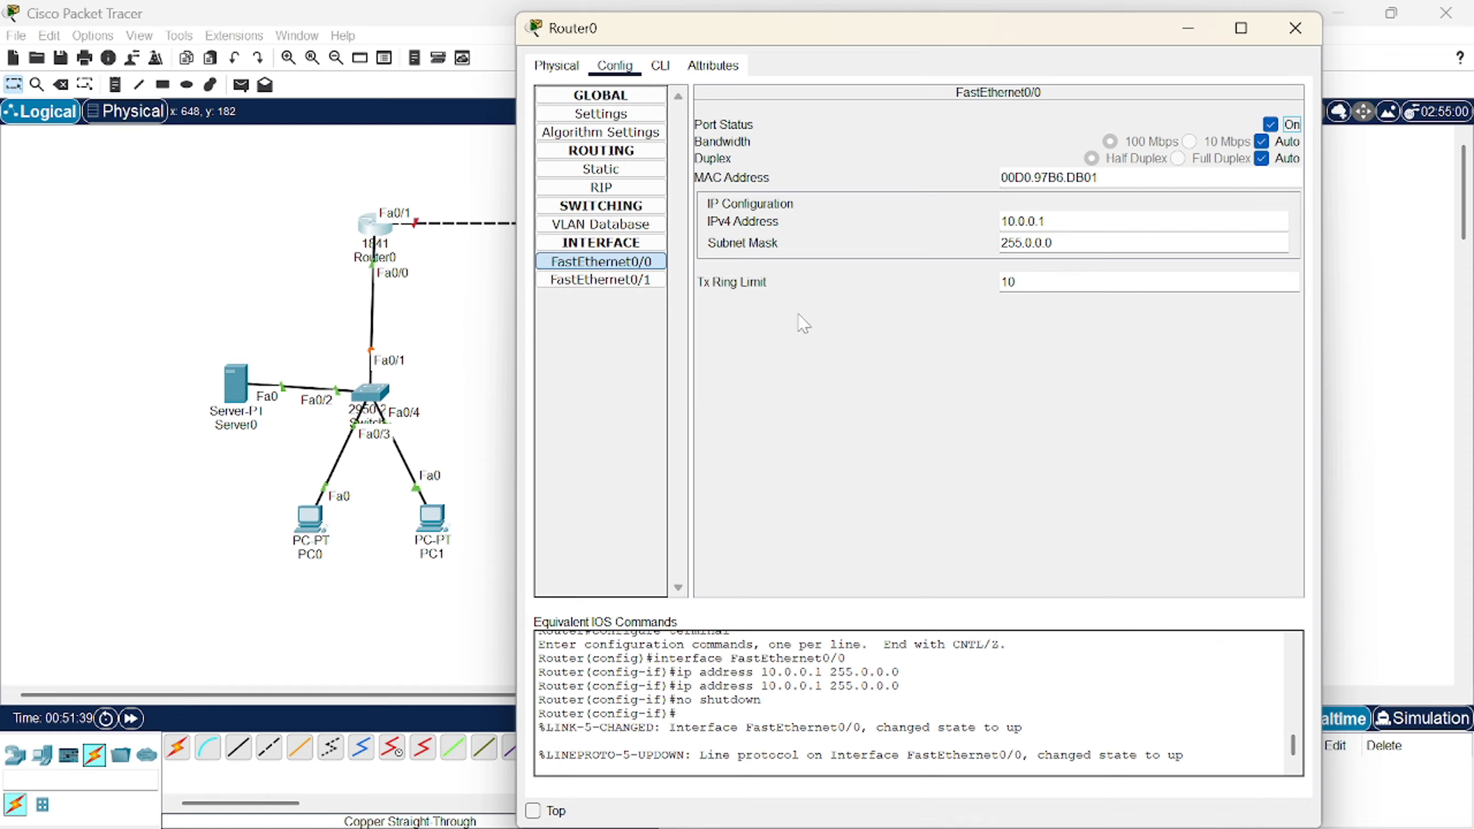
- Give Router0 FastEthernet0/1 the address 172.16.0.1/255.255.0.0 and turn the port on
{"action": "left_click", "coordinate": [600, 280]}
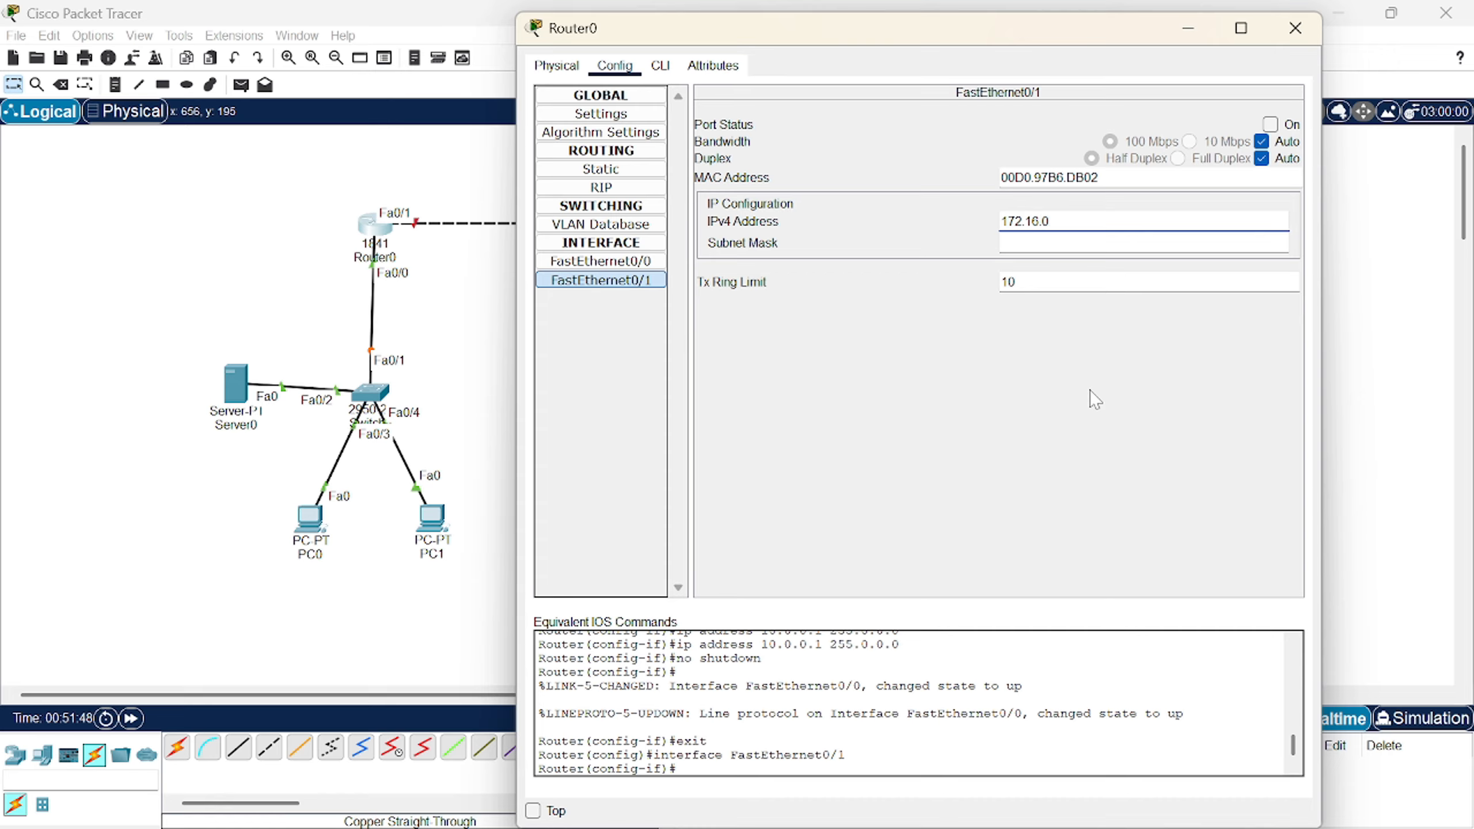
{"action": "key", "text": "Tab"}
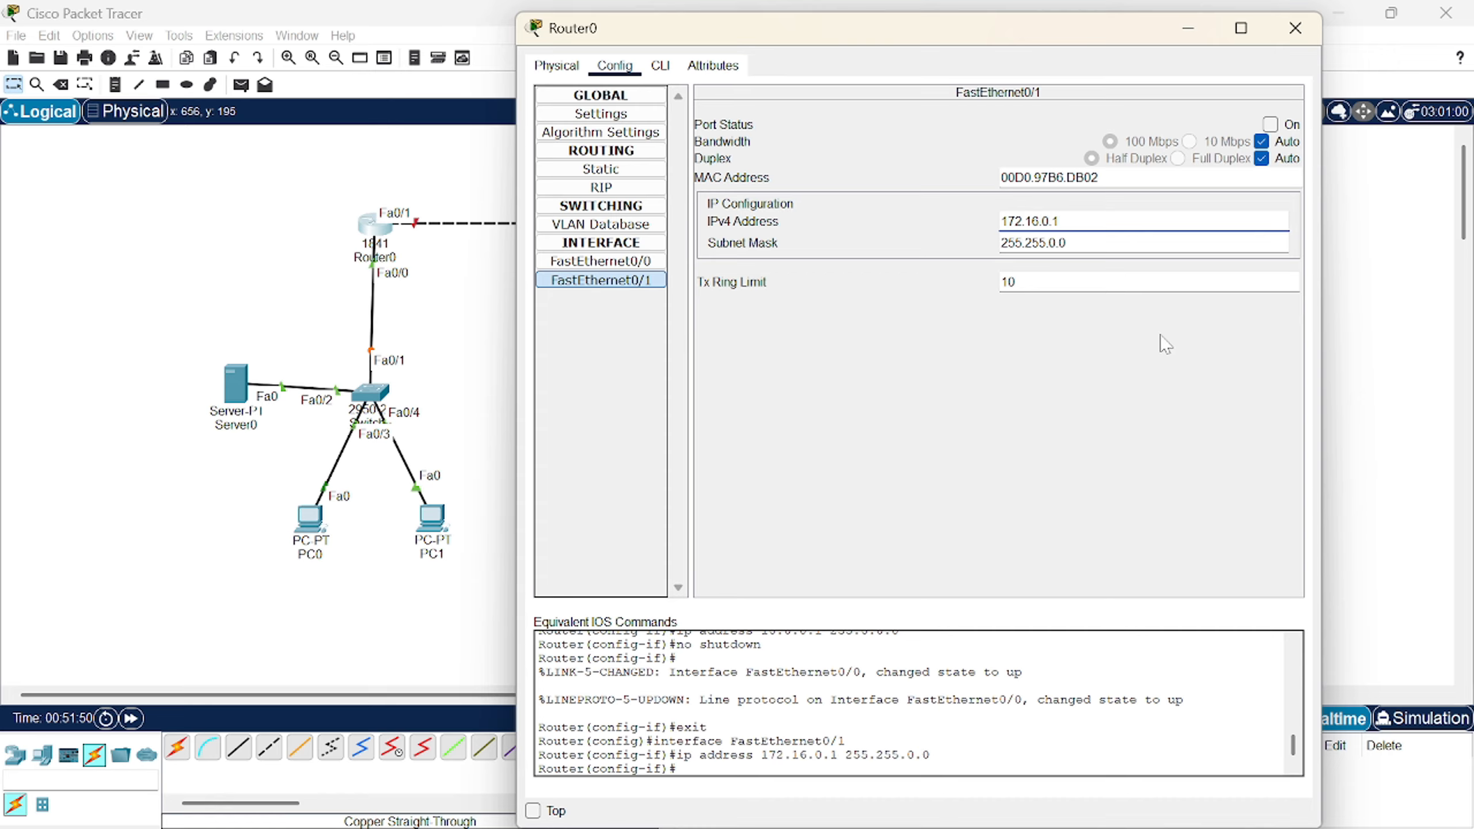
{"action": "left_click", "coordinate": [1270, 124]}
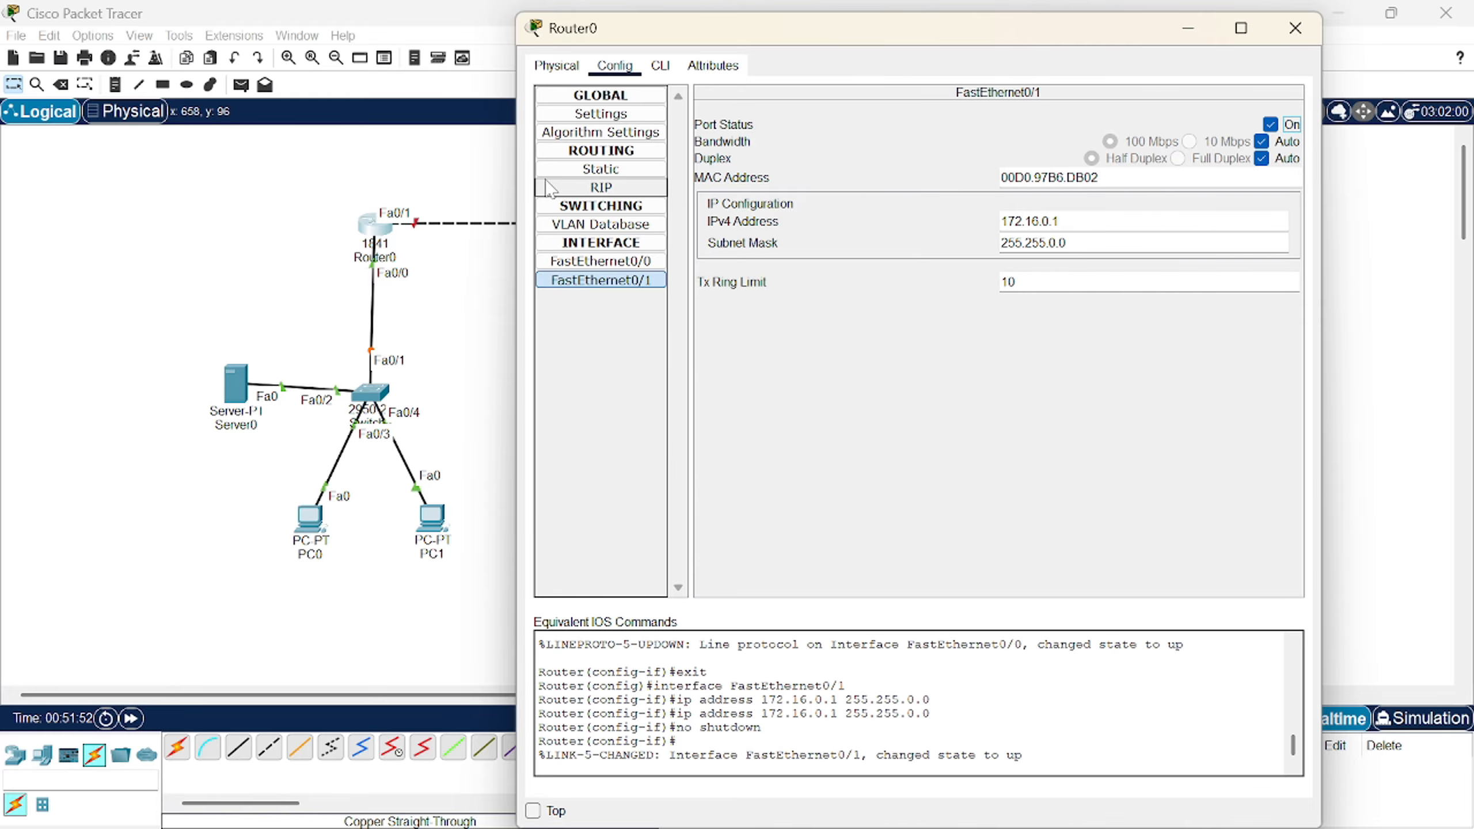
{"action": "left_click", "coordinate": [1293, 30]}
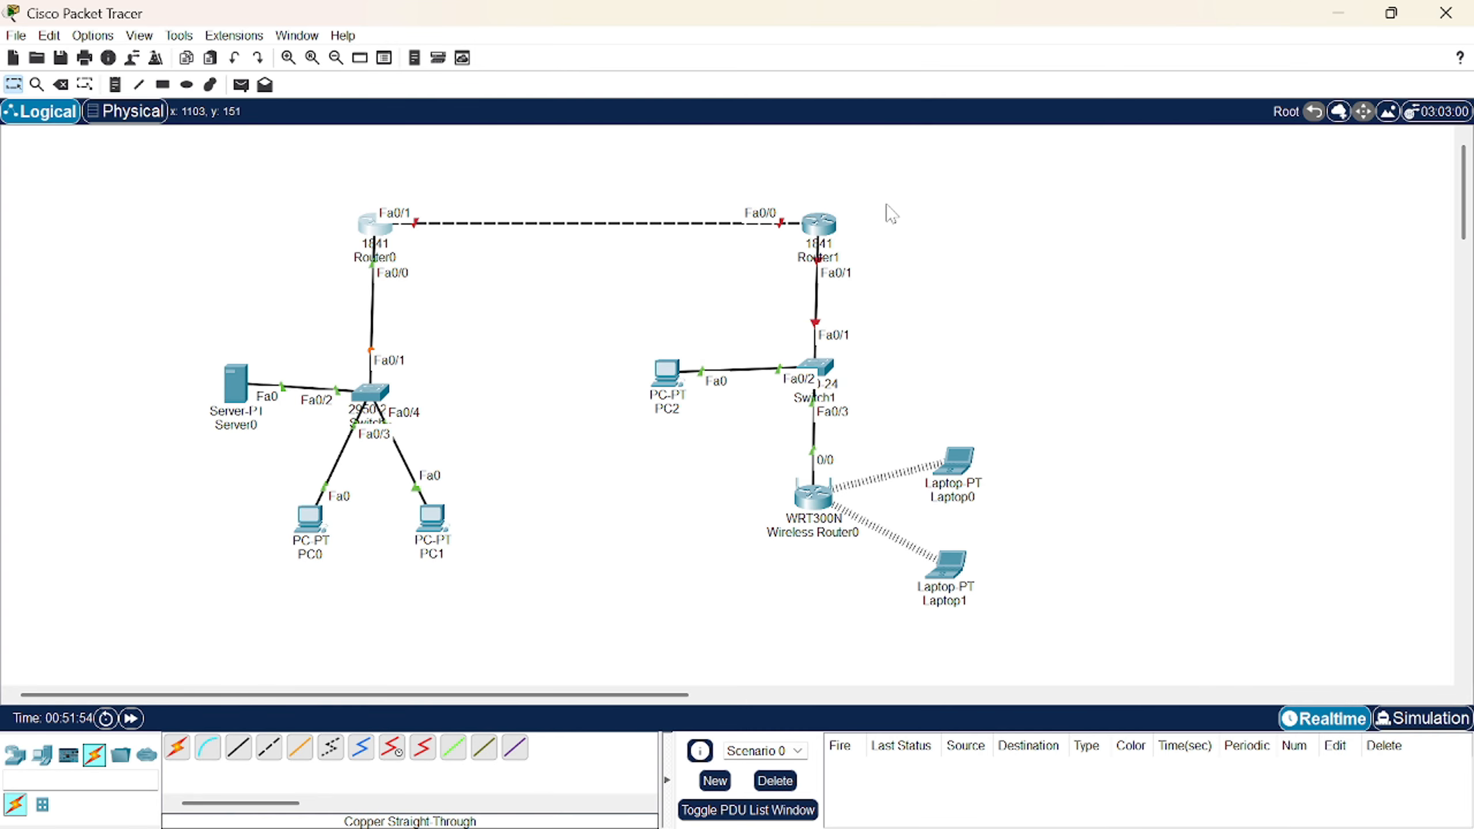
- Give Router1 FastEthernet0/0 the address 172.16.0.2/255.255.0.0 and turn the port on
{"action": "left_click", "coordinate": [830, 228]}
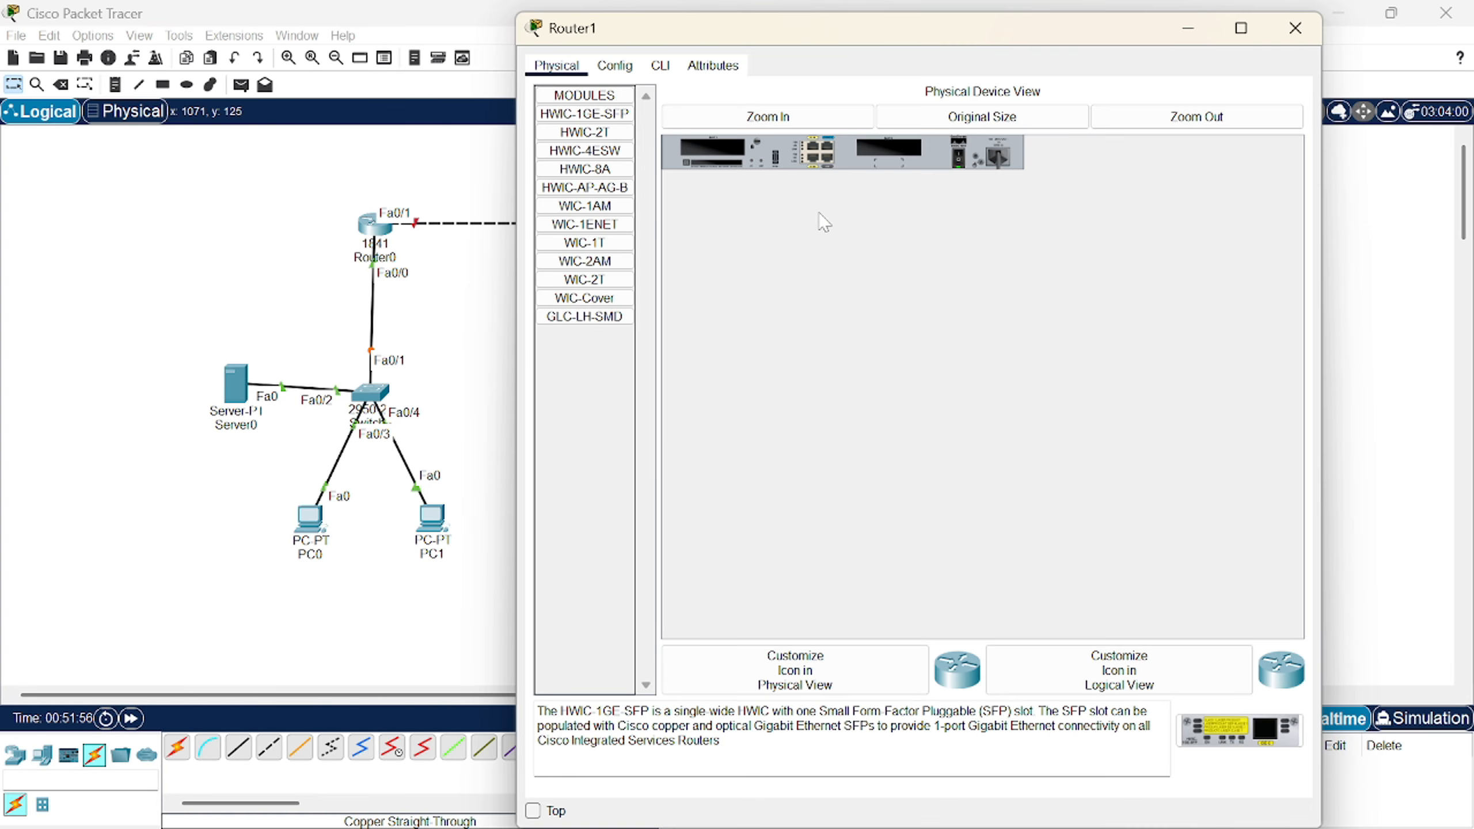
{"action": "left_click", "coordinate": [615, 66]}
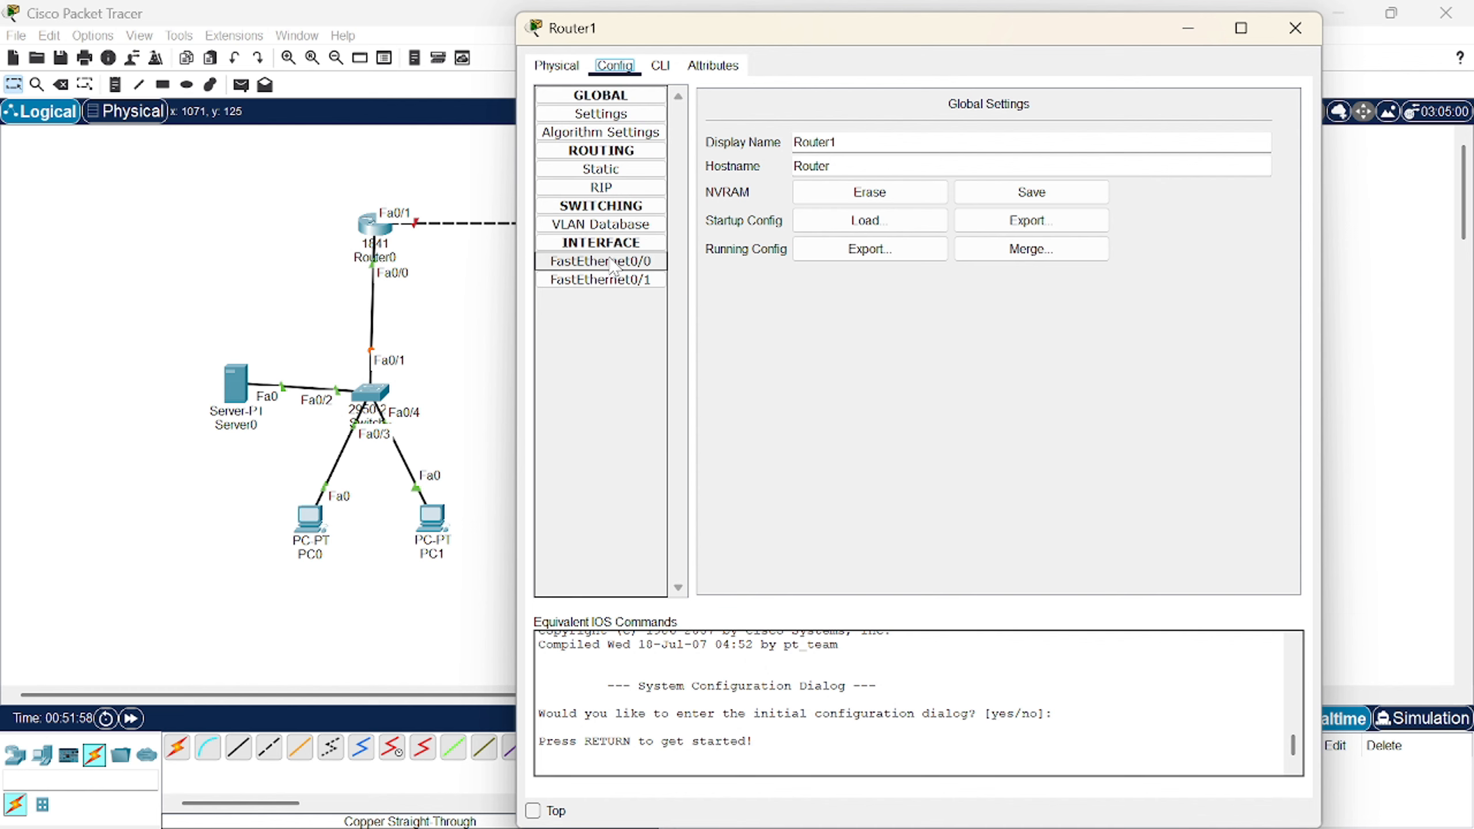
{"action": "left_click", "coordinate": [645, 261]}
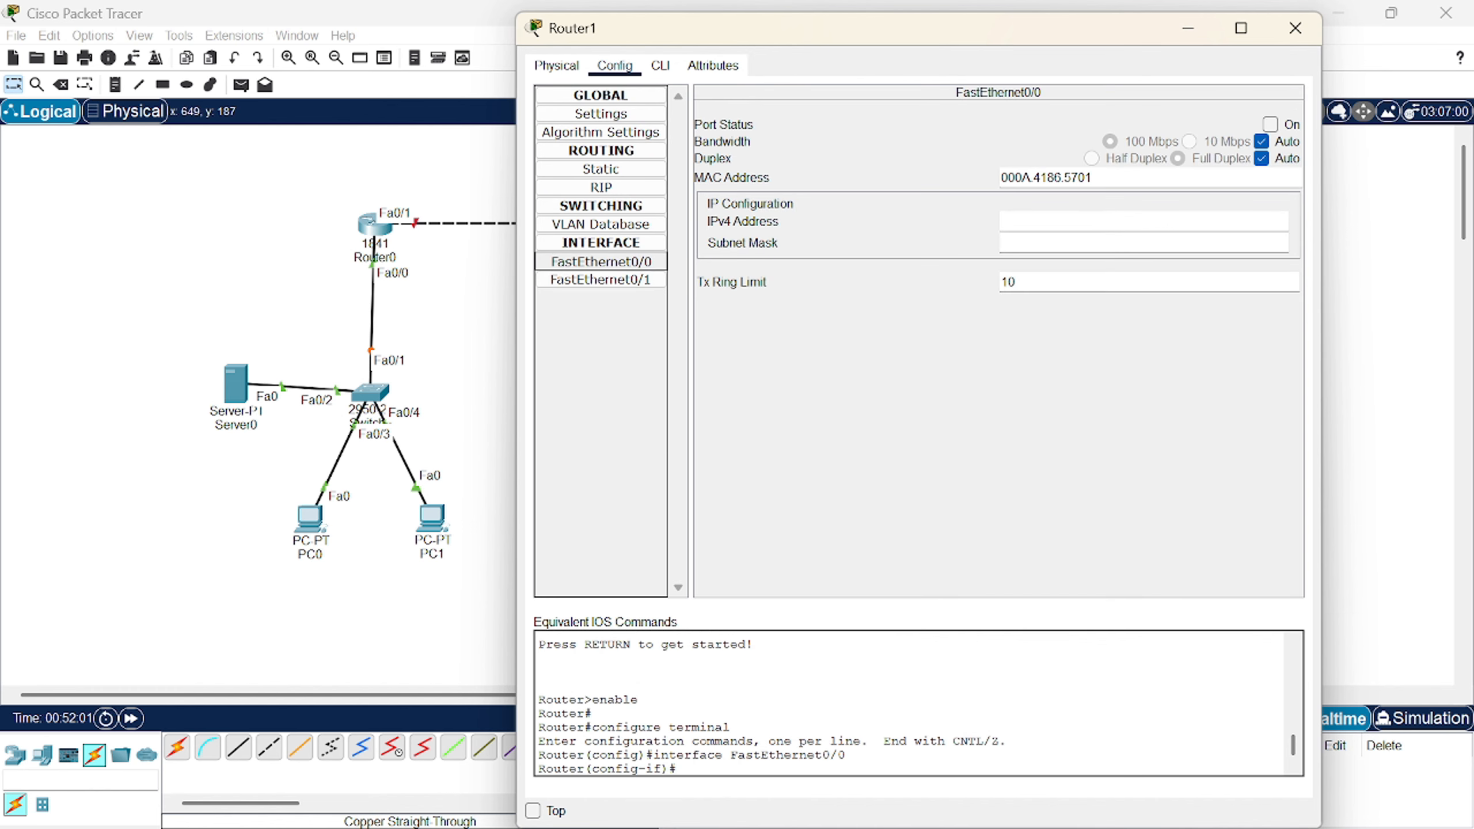
{"action": "left_click", "coordinate": [1039, 221]}
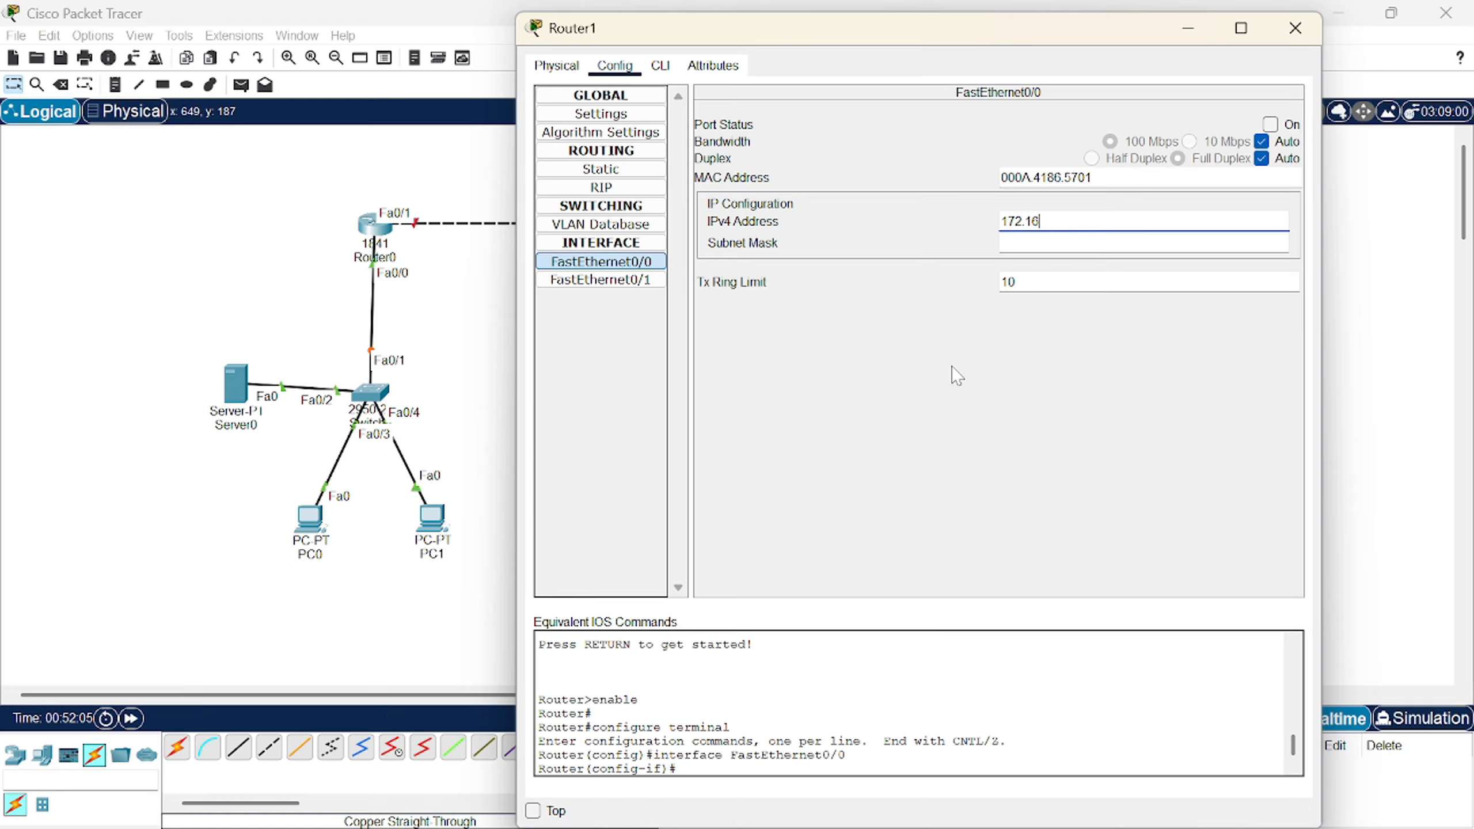
{"action": "key", "text": "Return"}
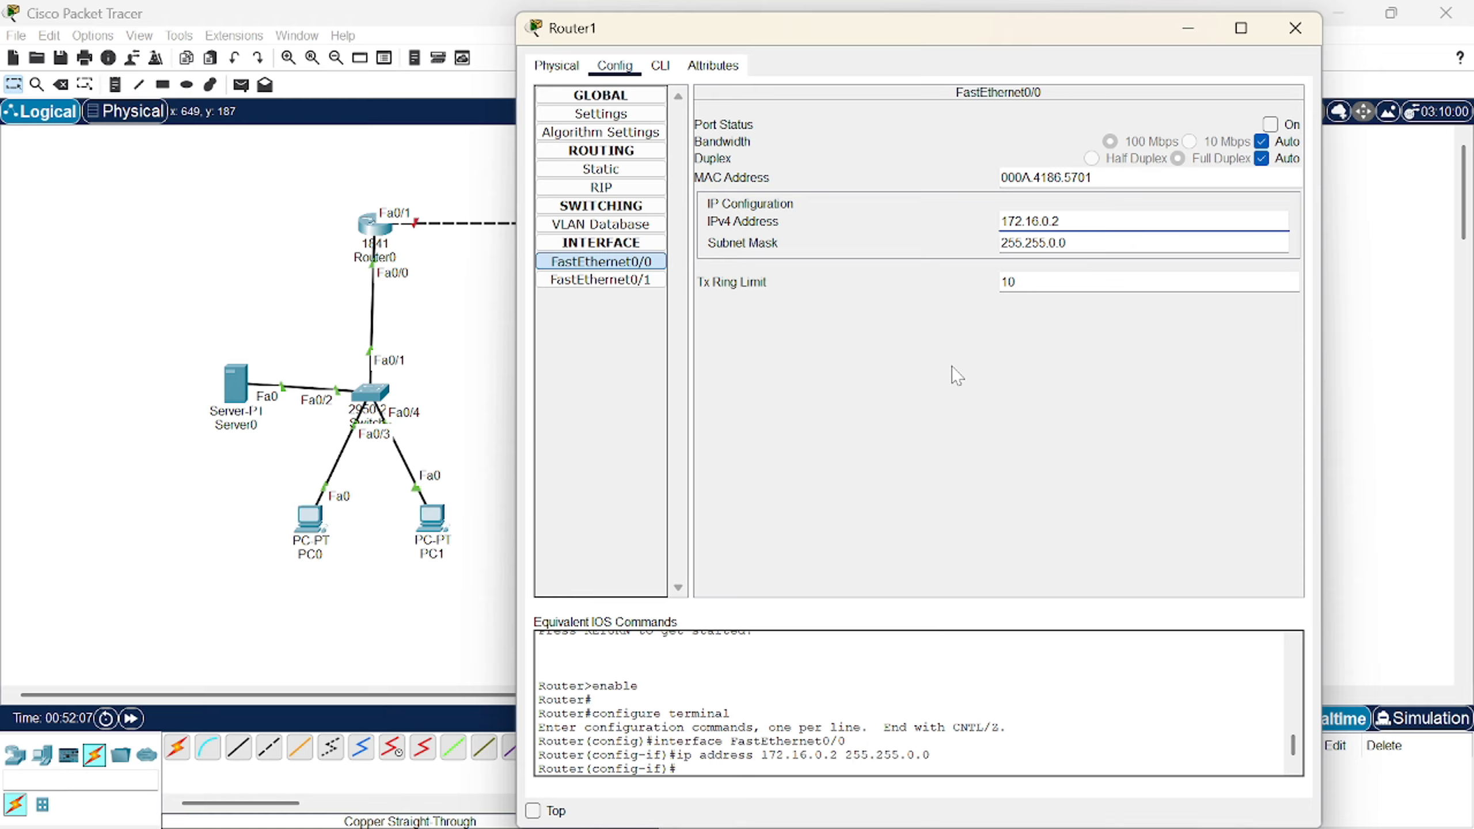
{"action": "left_click", "coordinate": [1270, 125]}
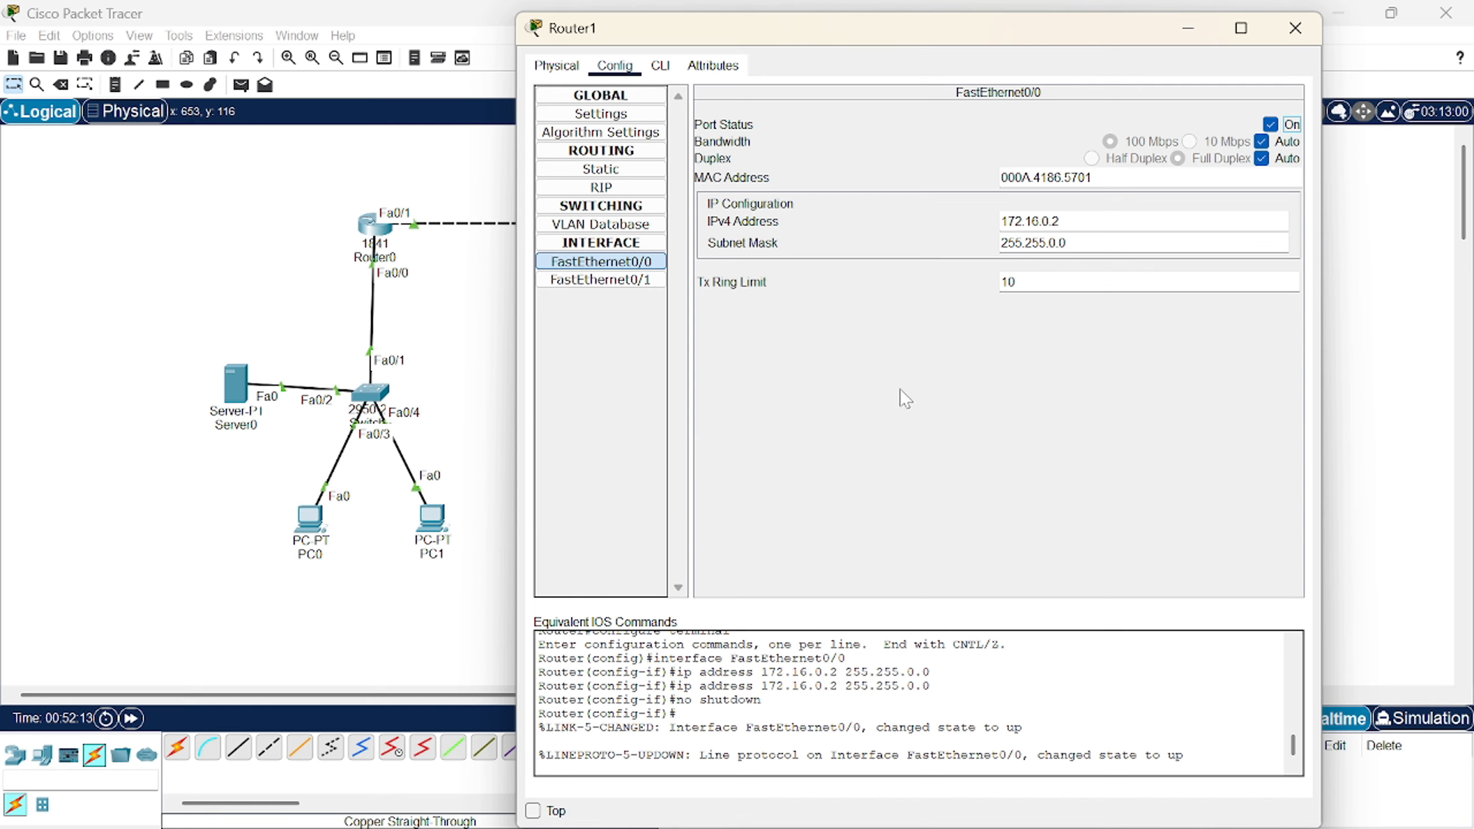
- Give Router1 FastEthernet0/1 the address 192.168.1.1/255.255.255.0 and turn the port on
{"action": "left_click", "coordinate": [600, 279]}
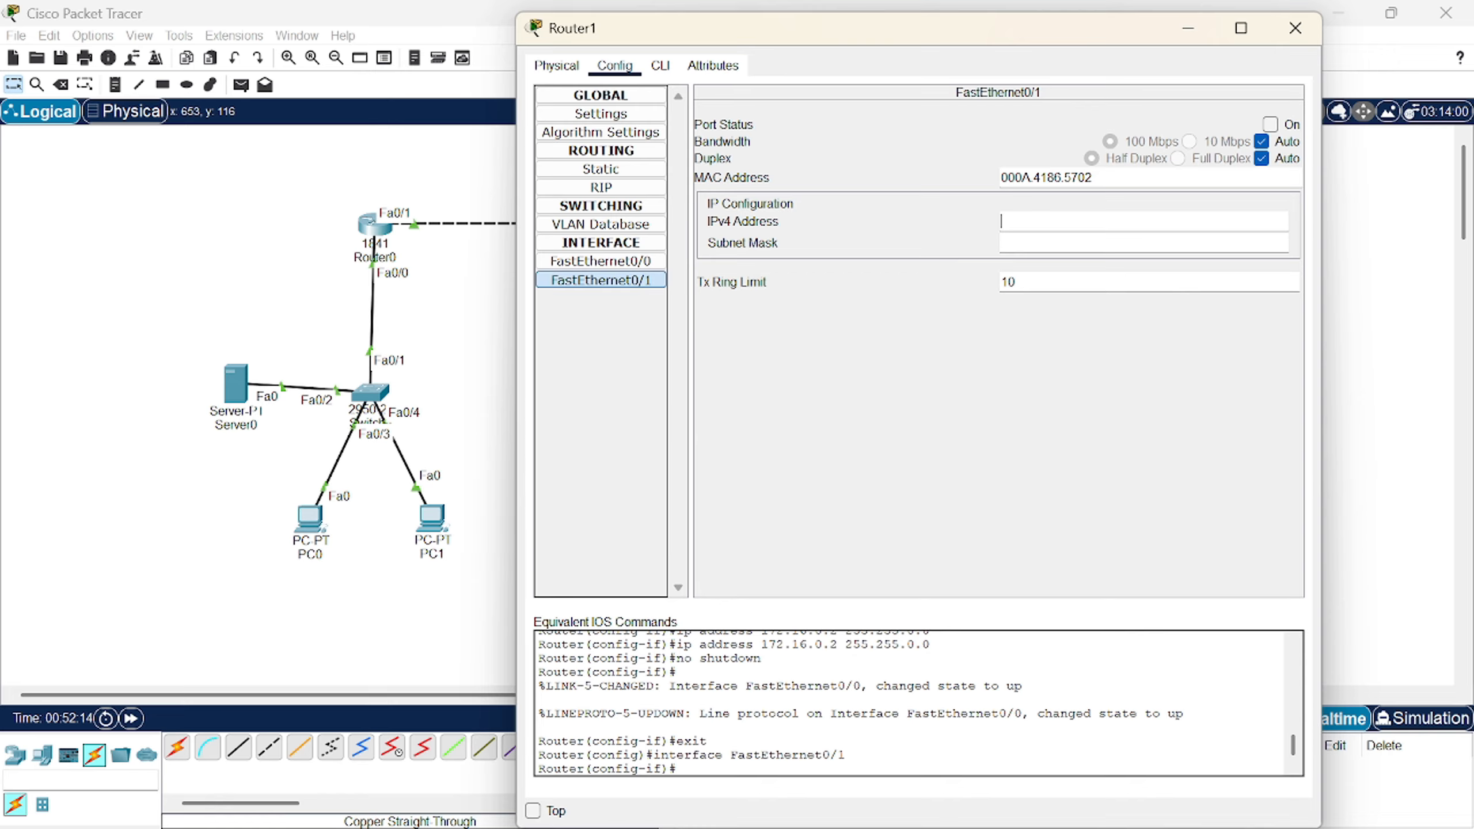
{"action": "type", "text": "192.1"}
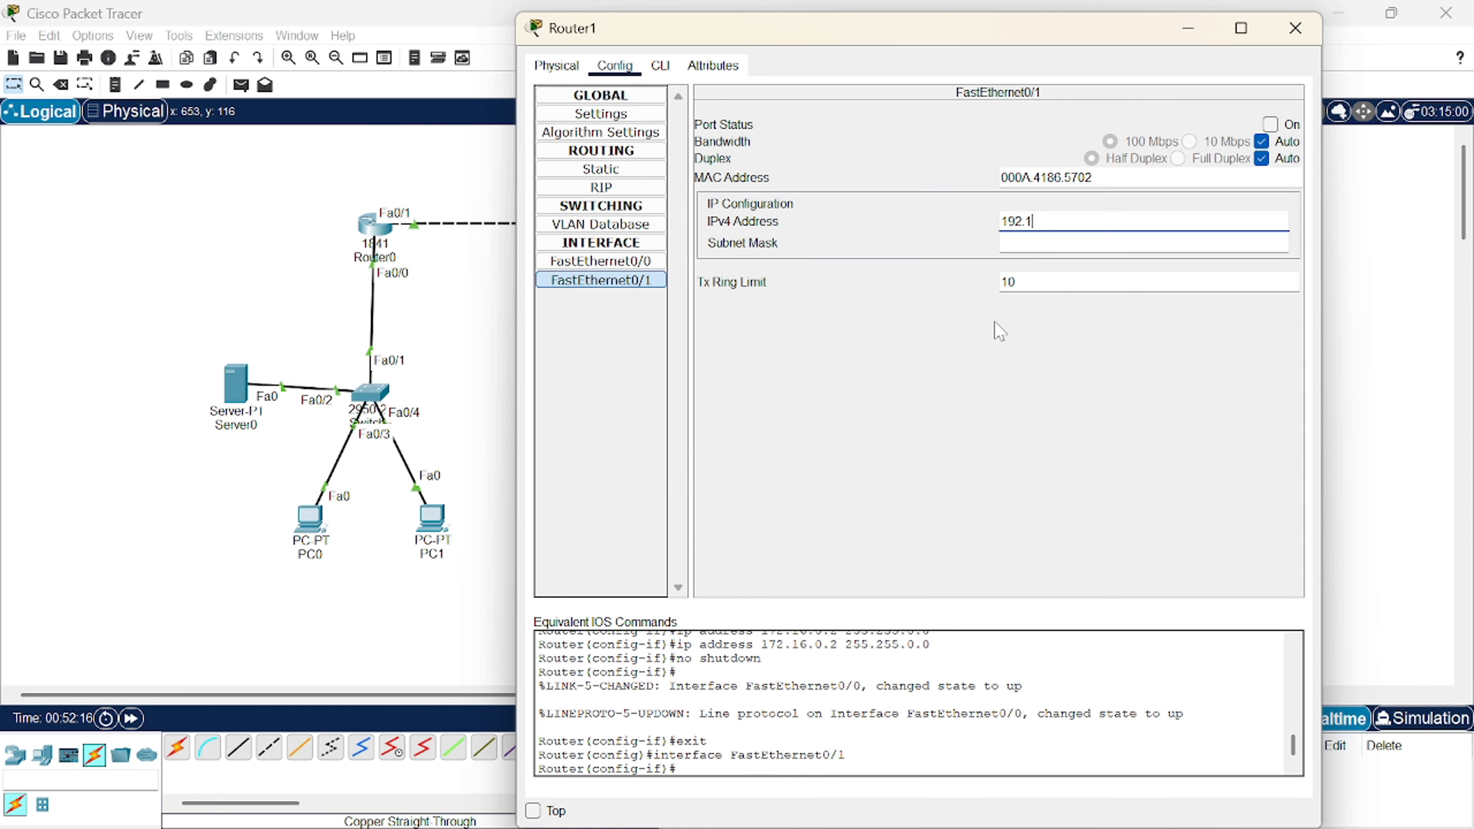
{"action": "type", "text": "68.1.1"}
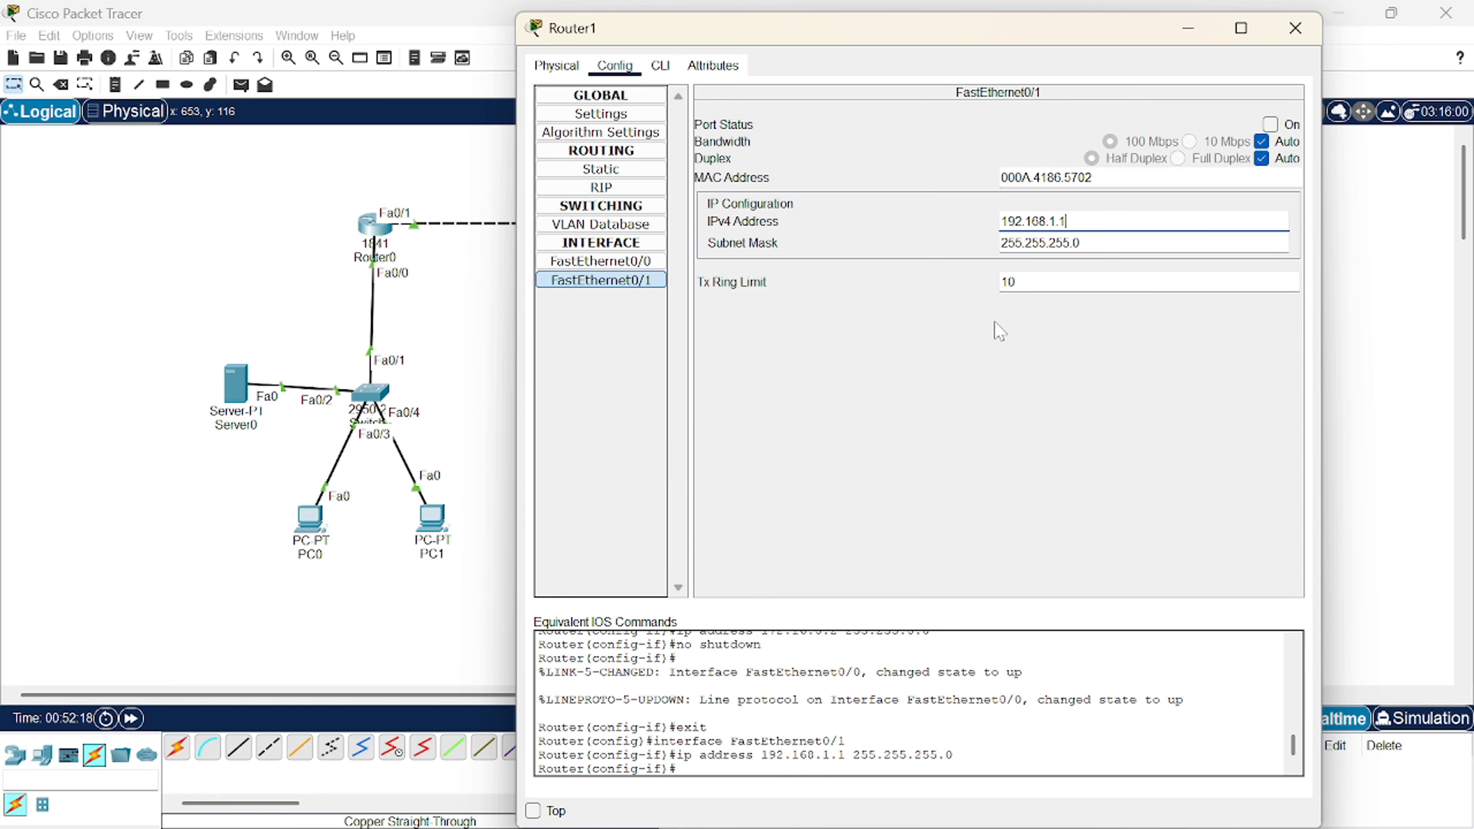
{"action": "left_click", "coordinate": [1270, 124]}
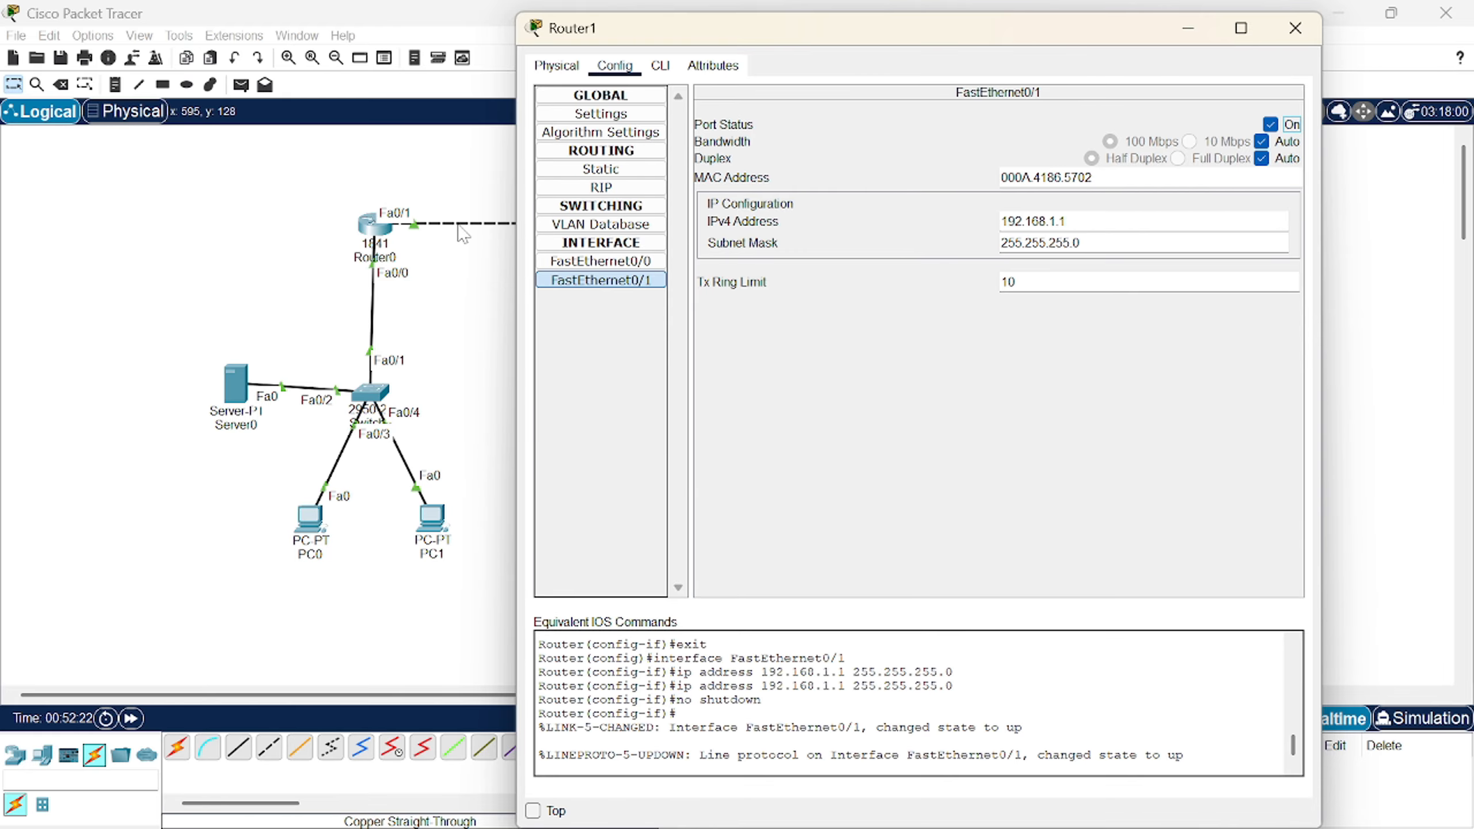
{"action": "left_click", "coordinate": [648, 171]}
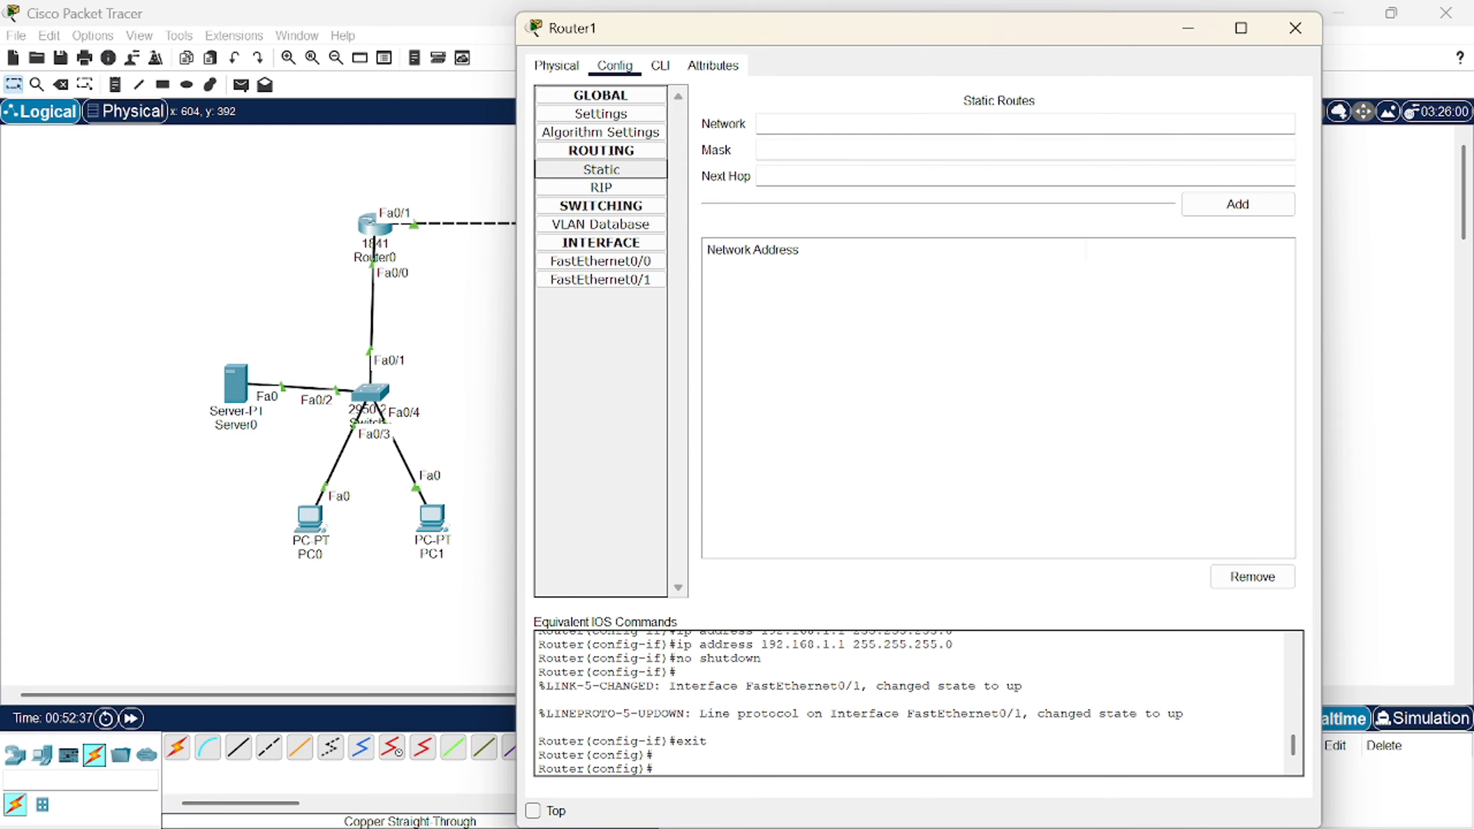
- Add a Router1 static route to 10.0.0.0 mask 255.0.0.0 via next hop 172.16.0.1
{"action": "left_click", "coordinate": [601, 168]}
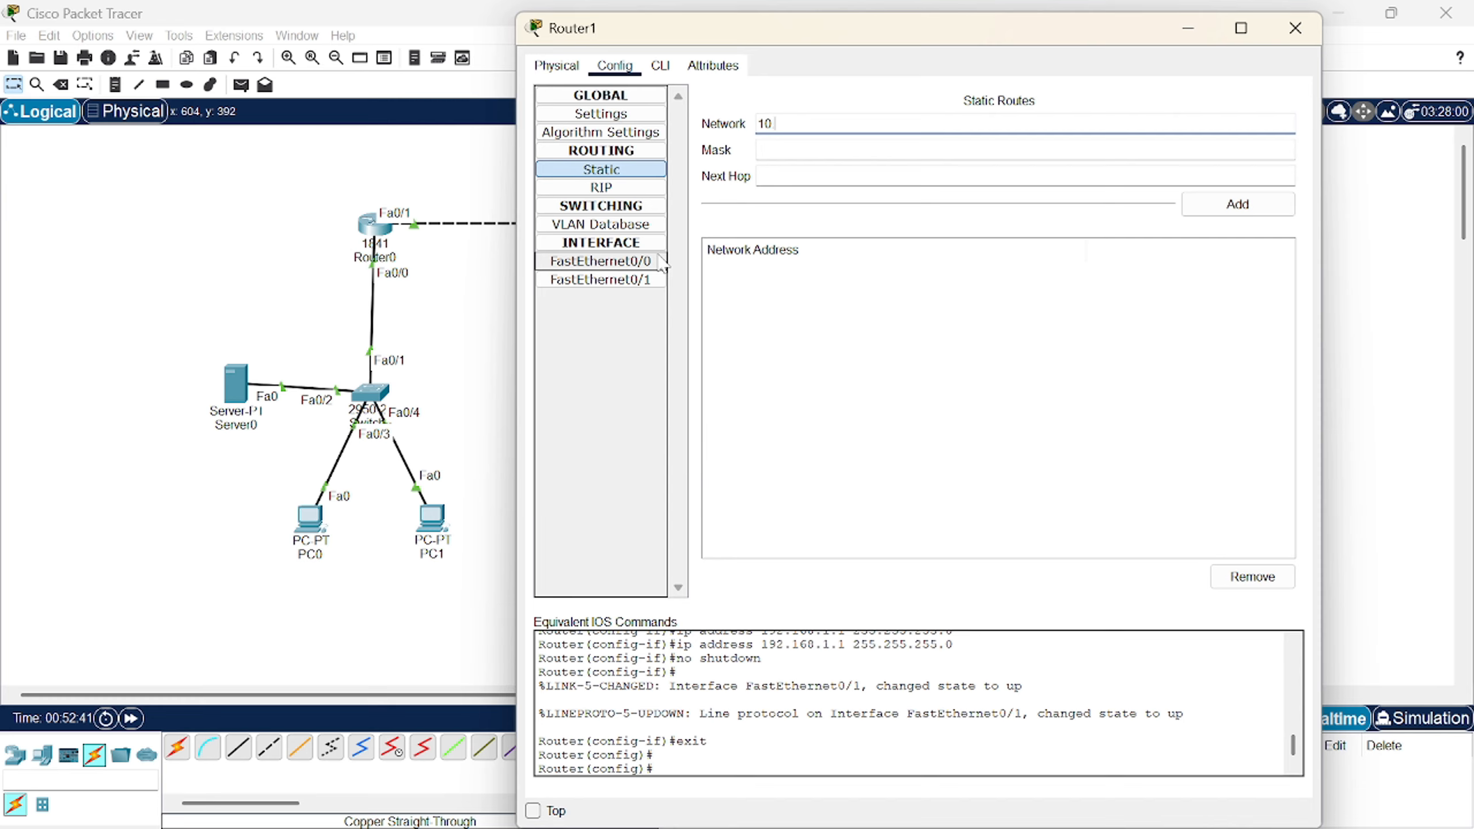
{"action": "key", "text": "Tab"}
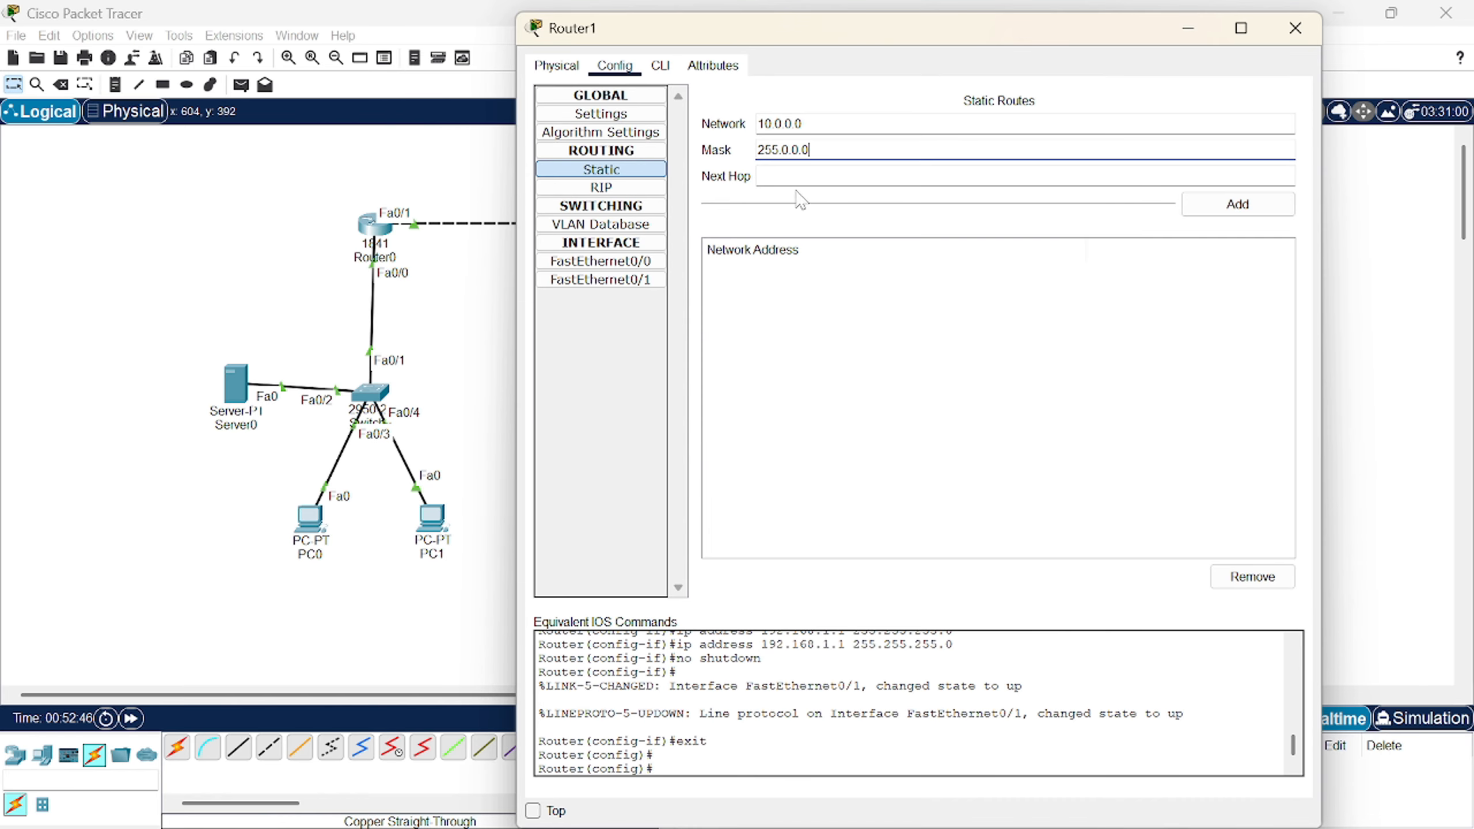
{"action": "left_click", "coordinate": [811, 176]}
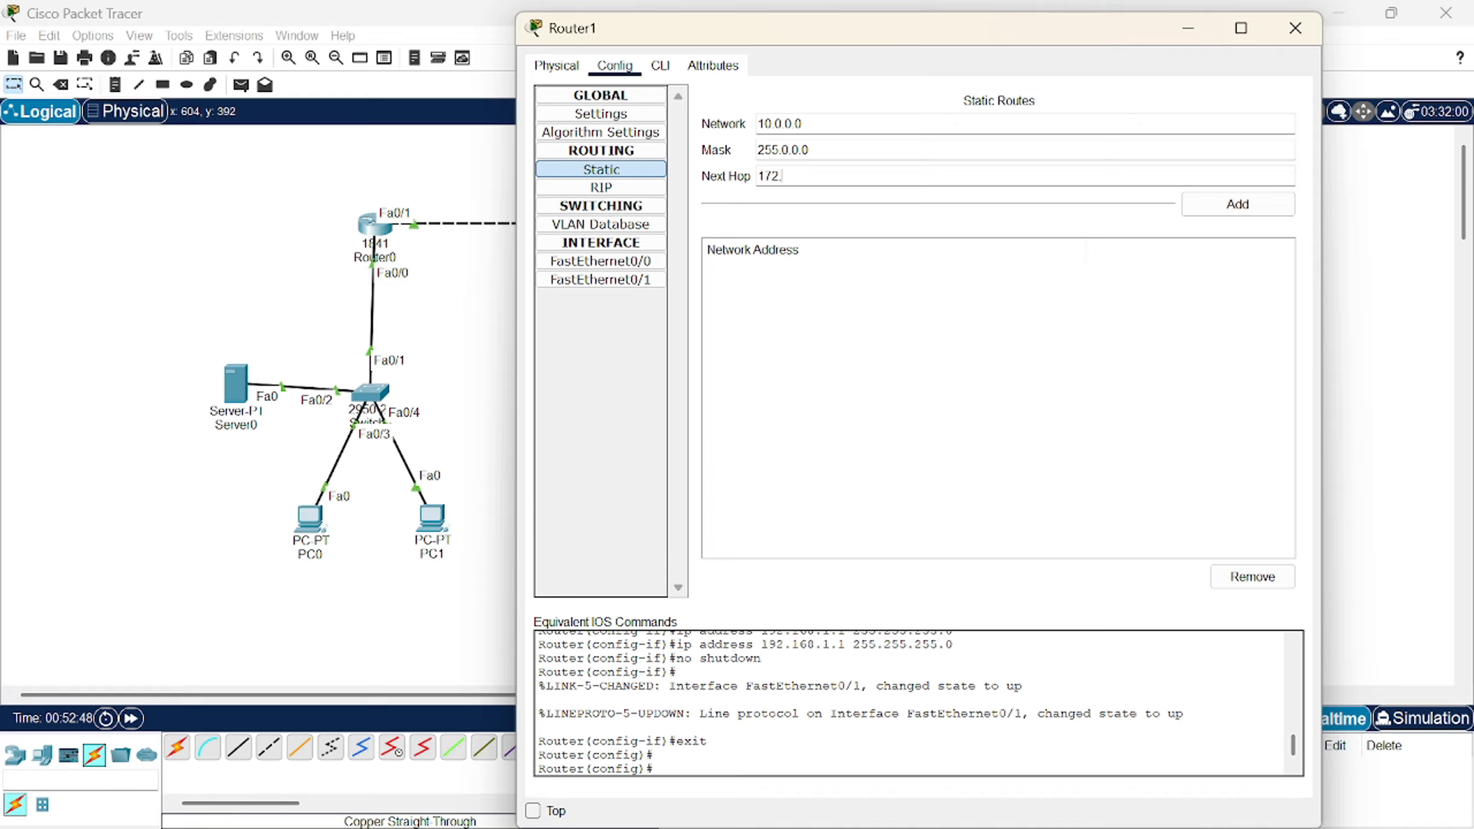
{"action": "type", "text": "172.16.0.1"}
{"action": "left_click", "coordinate": [1236, 208]}
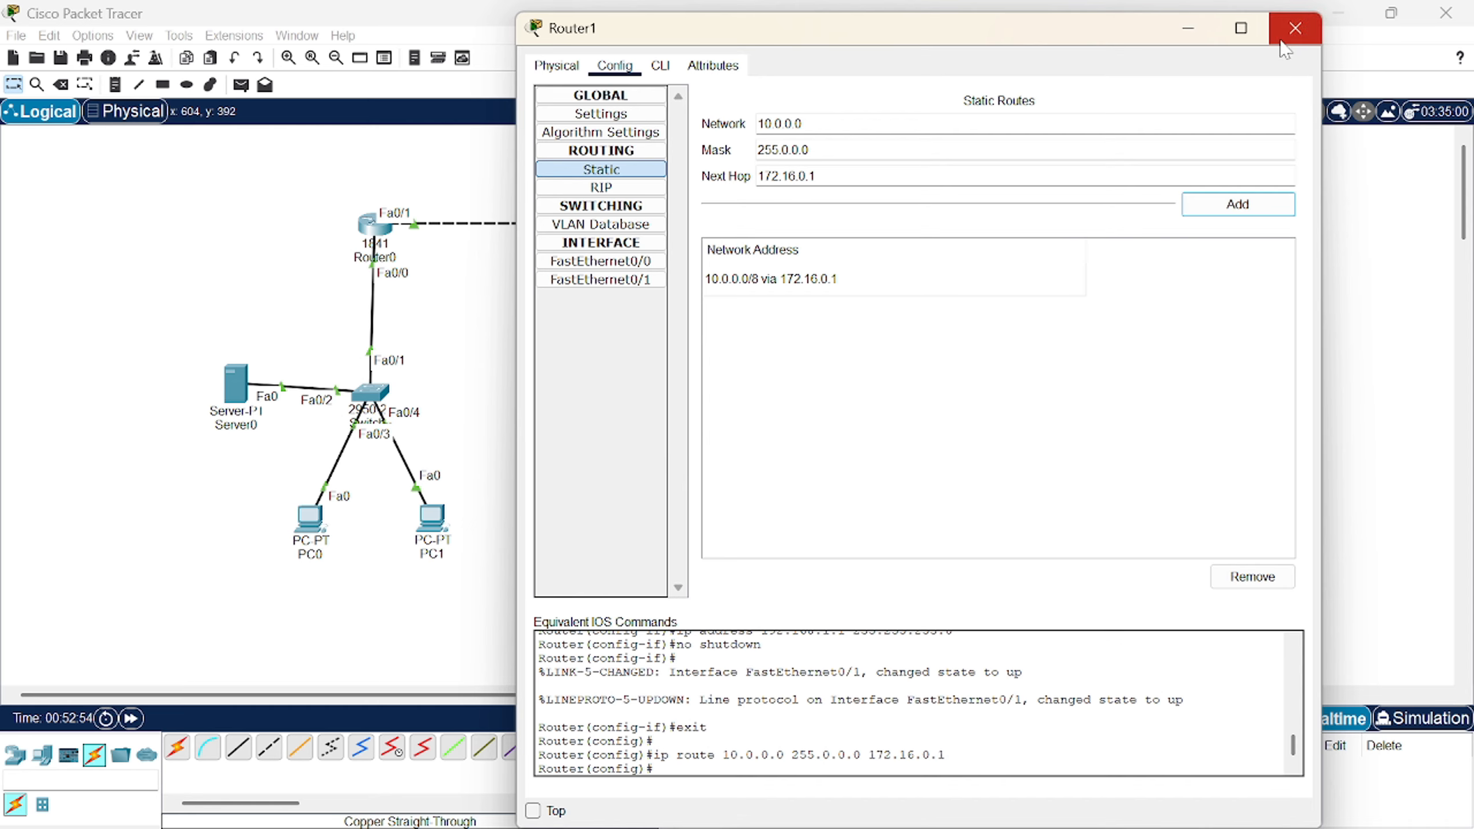
{"action": "left_click", "coordinate": [1296, 28]}
- Add a Router0 static route to 192.168.1.0 mask 255.255.255.0 via next hop 172.16.0.2
{"action": "left_click", "coordinate": [374, 223]}
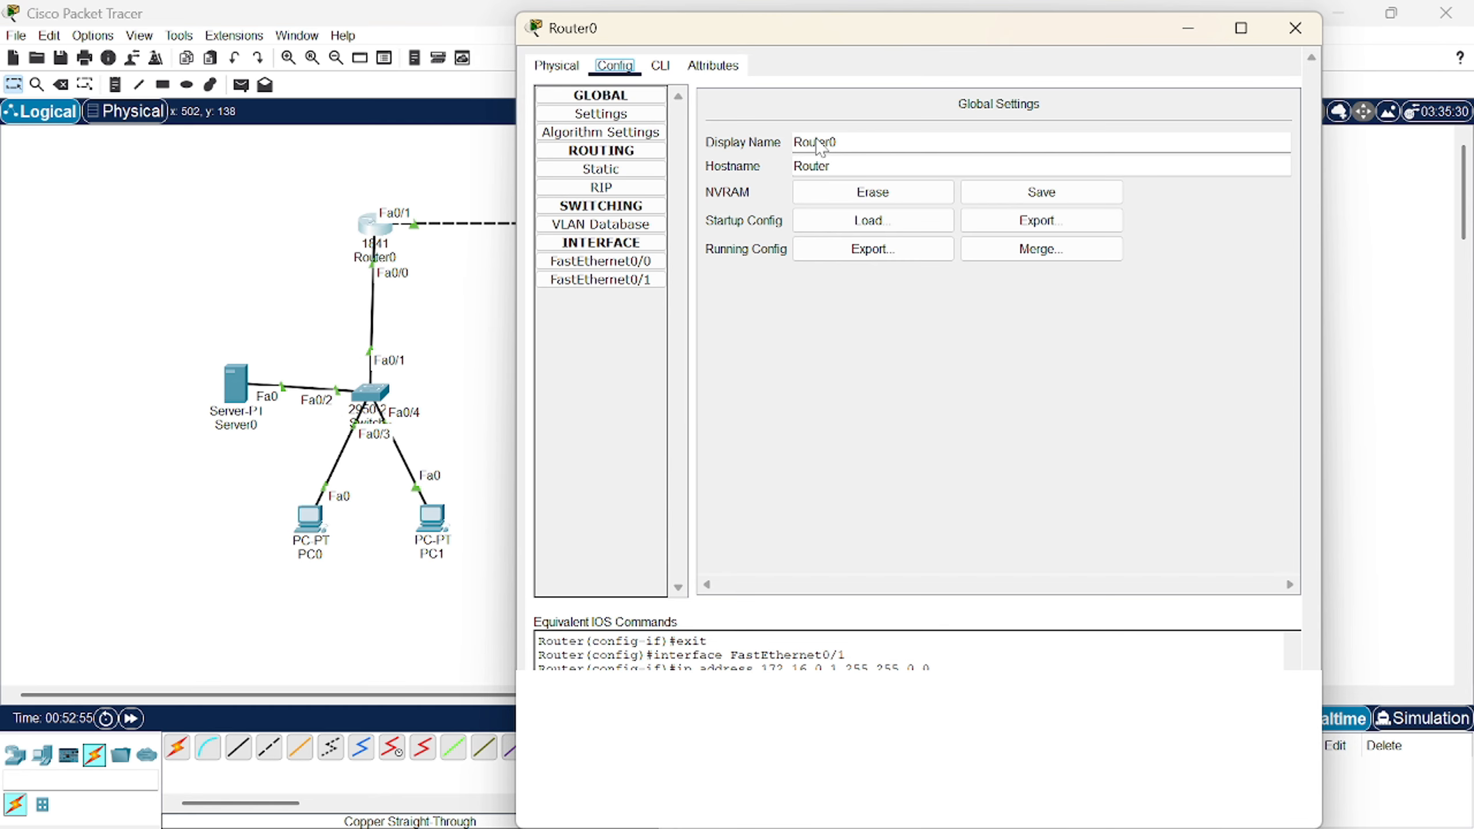
{"action": "left_click", "coordinate": [602, 170]}
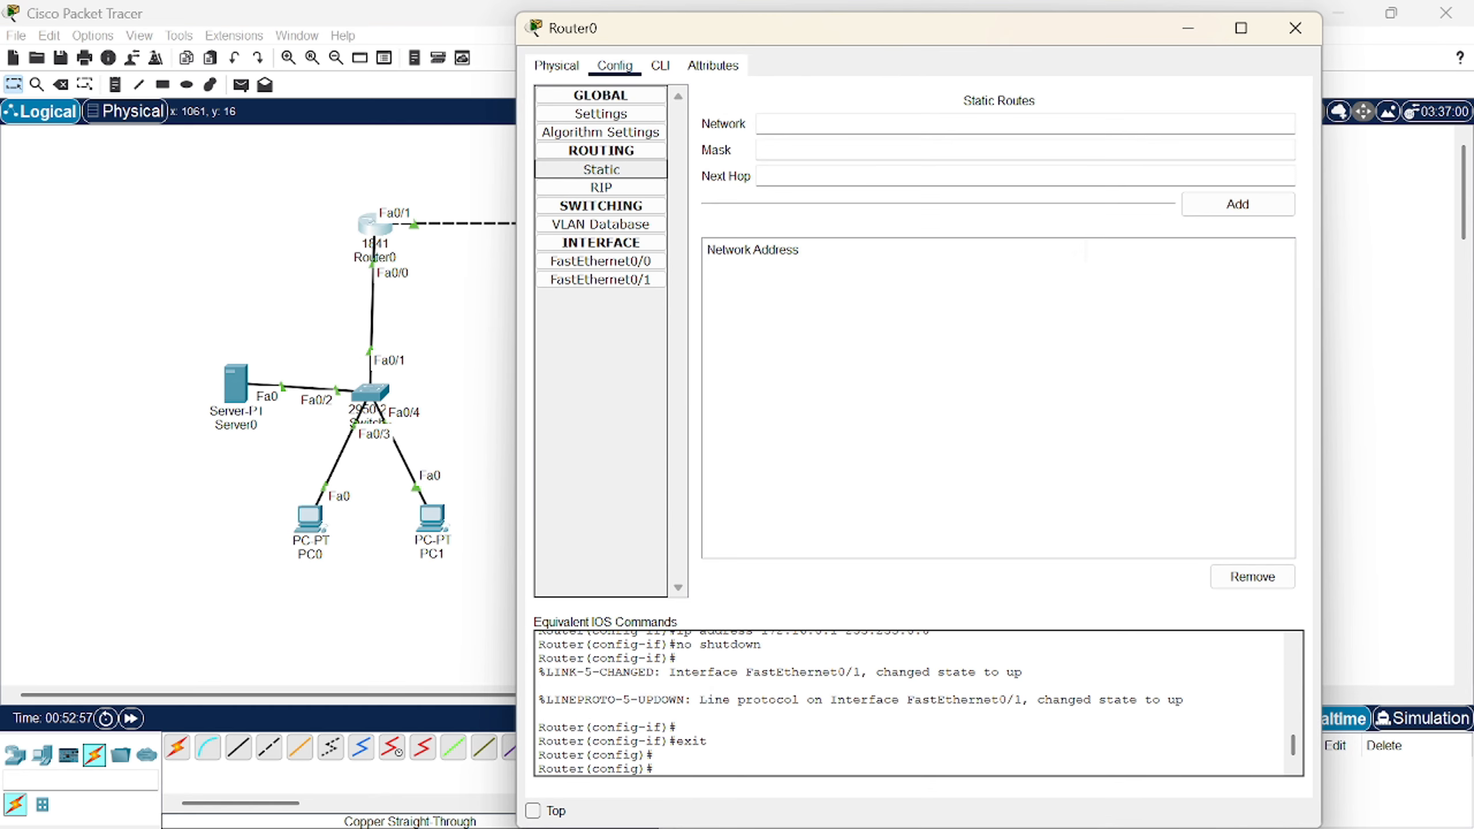
{"action": "left_click", "coordinate": [777, 123]}
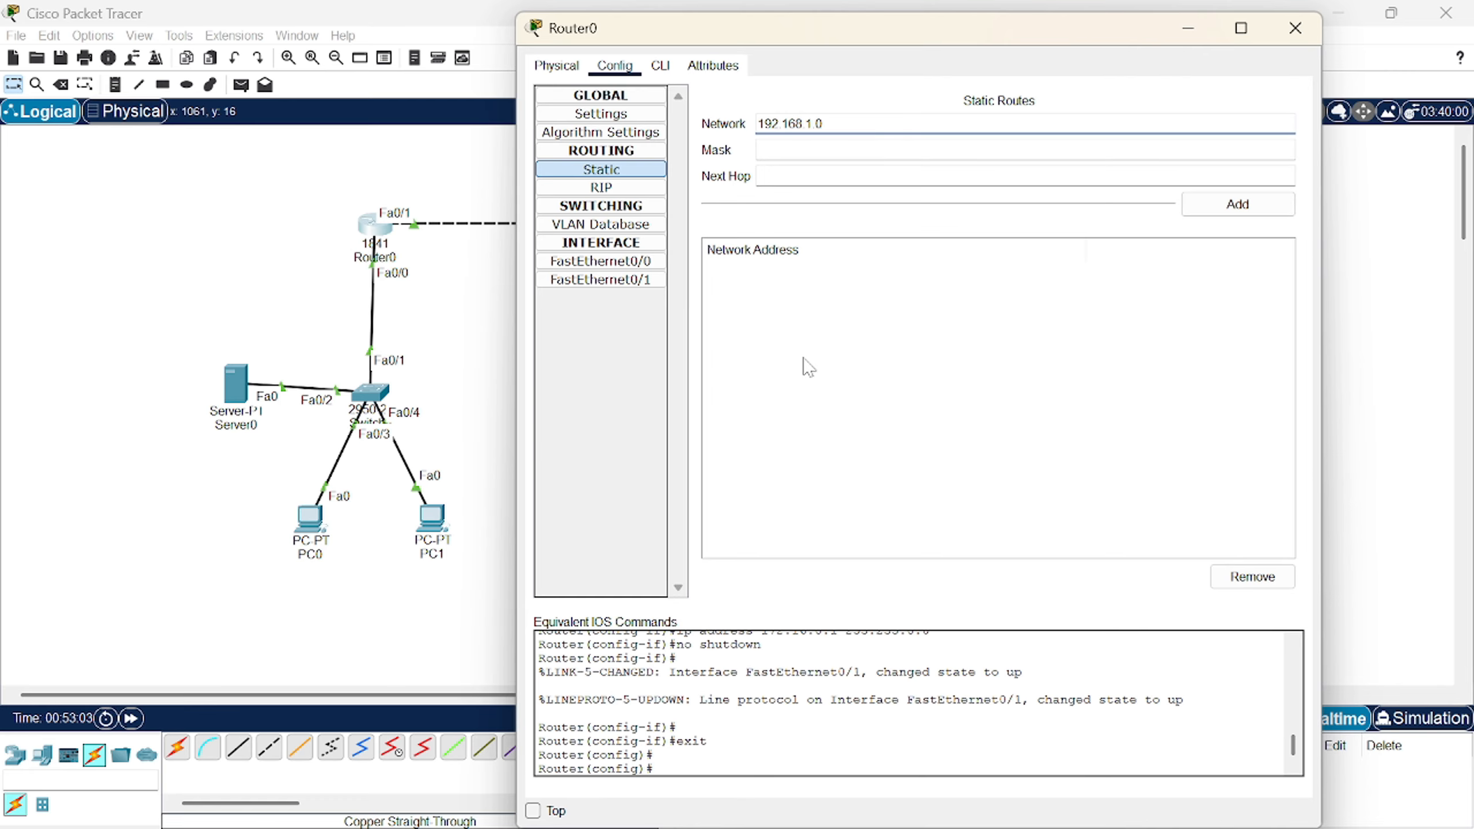
{"action": "key", "text": "Tab"}
{"action": "type", "text": "2"}
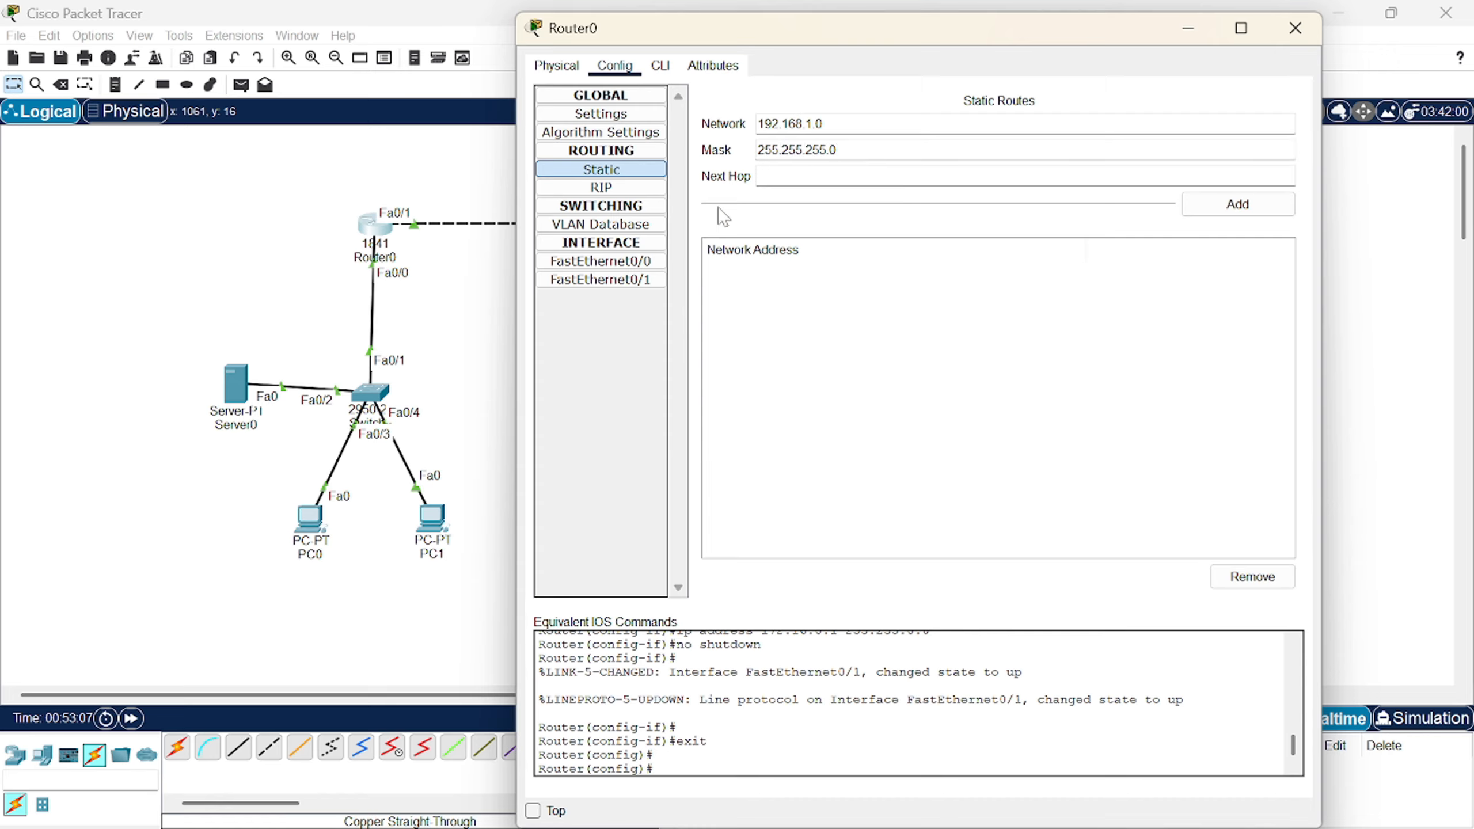
{"action": "left_click", "coordinate": [764, 181]}
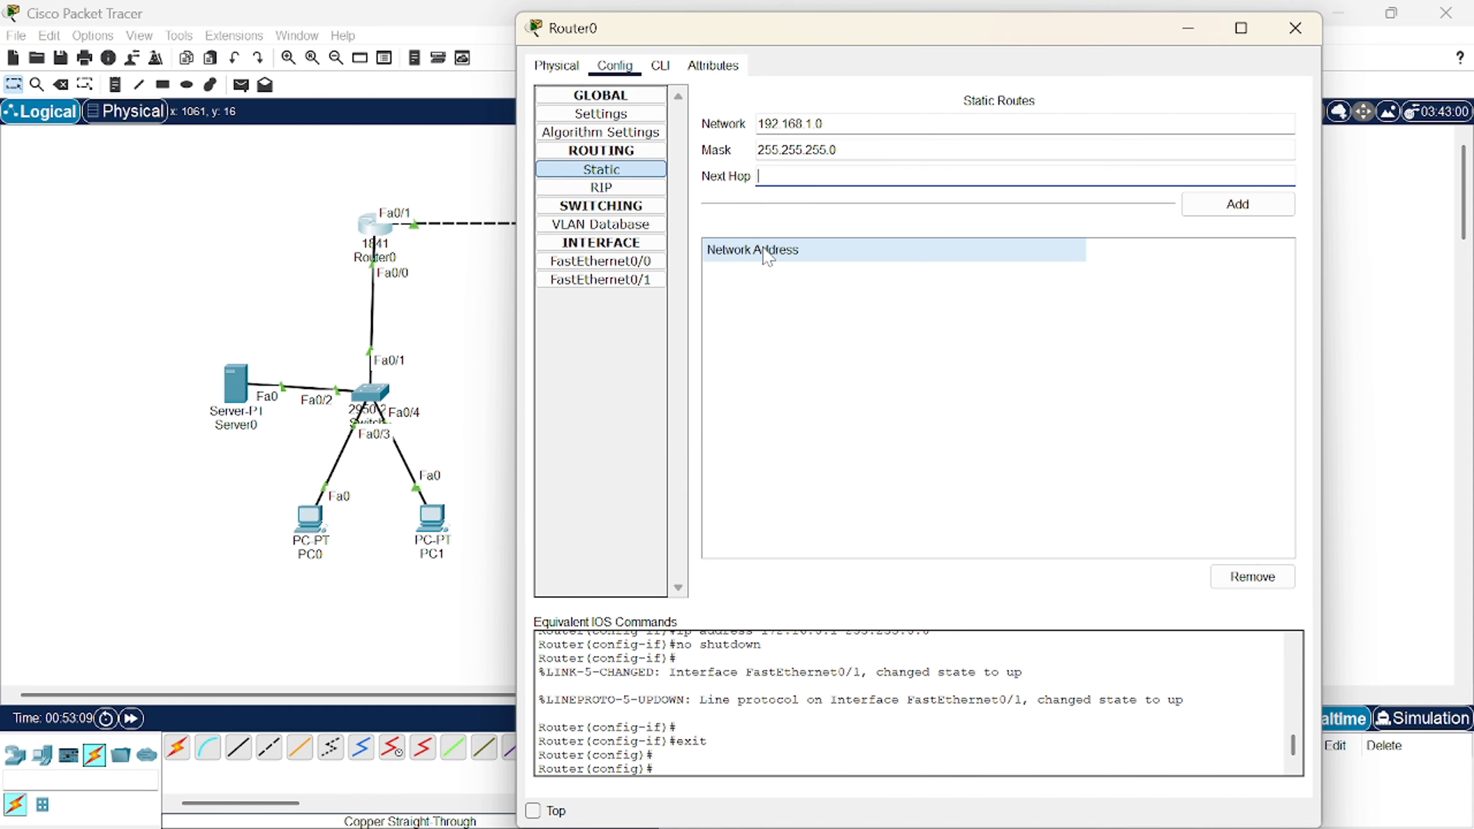
{"action": "type", "text": "172.168"}
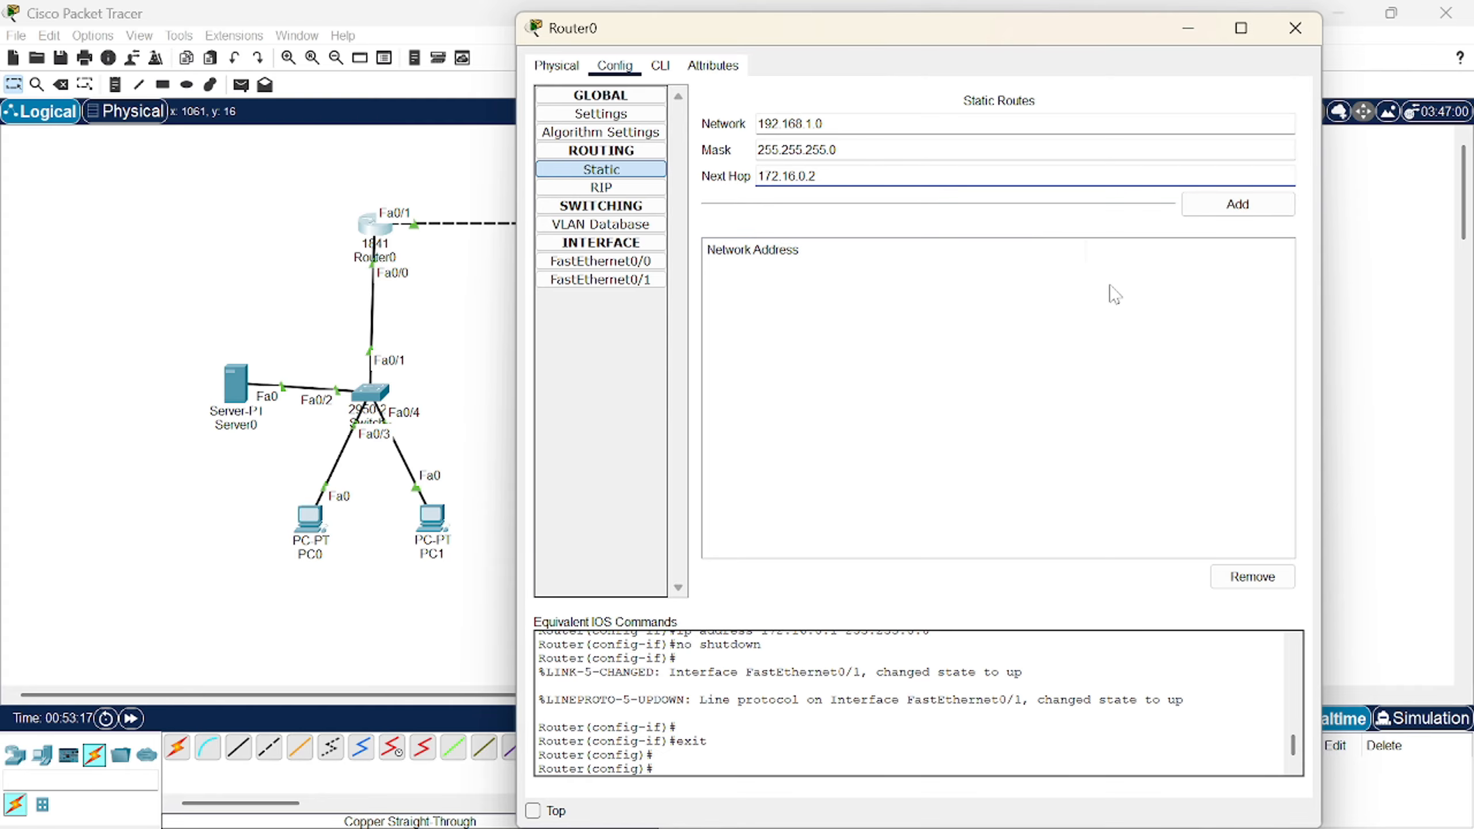
{"action": "left_click", "coordinate": [1234, 214]}
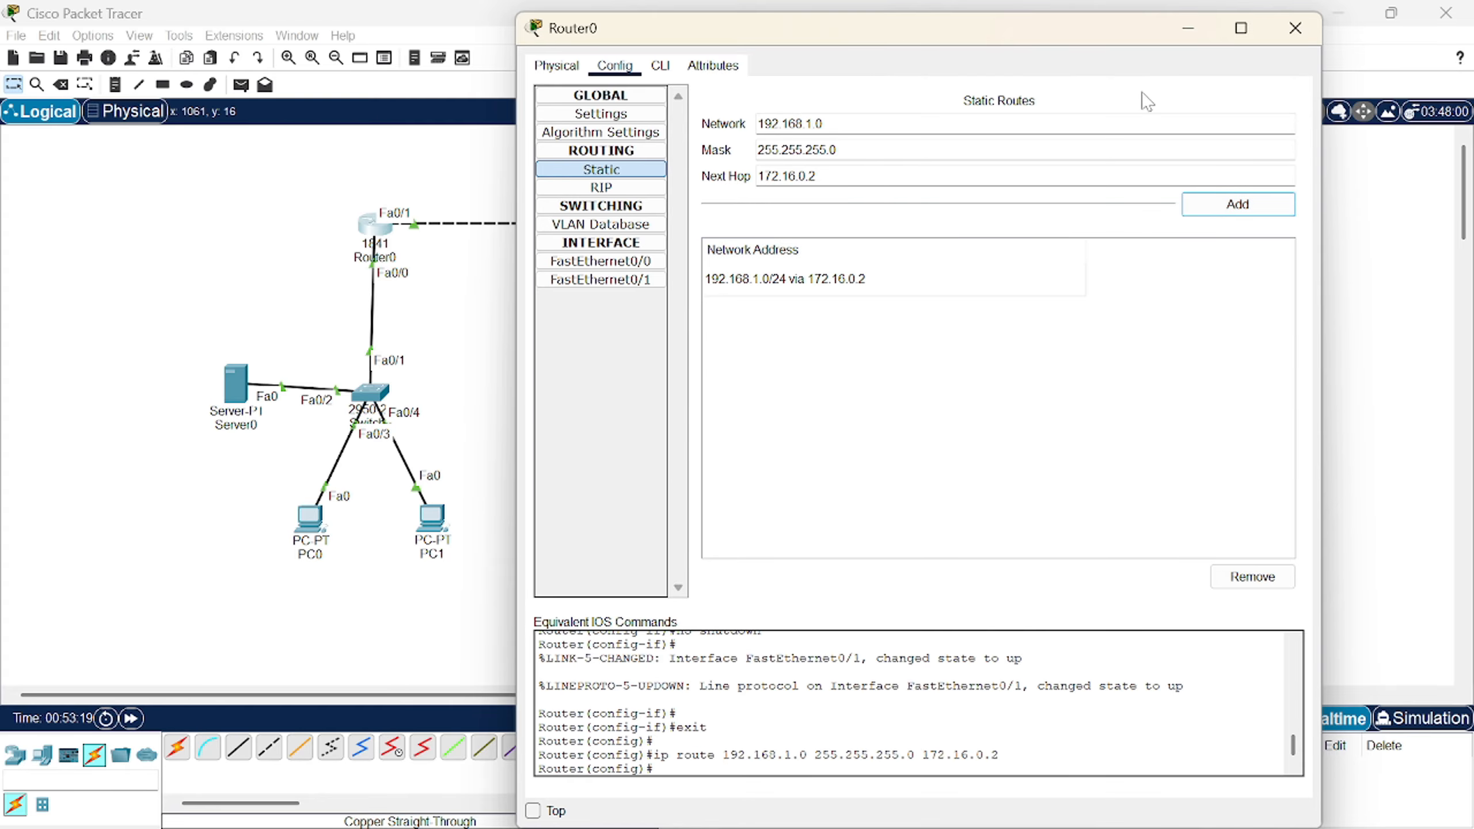
{"action": "left_click", "coordinate": [1295, 28]}
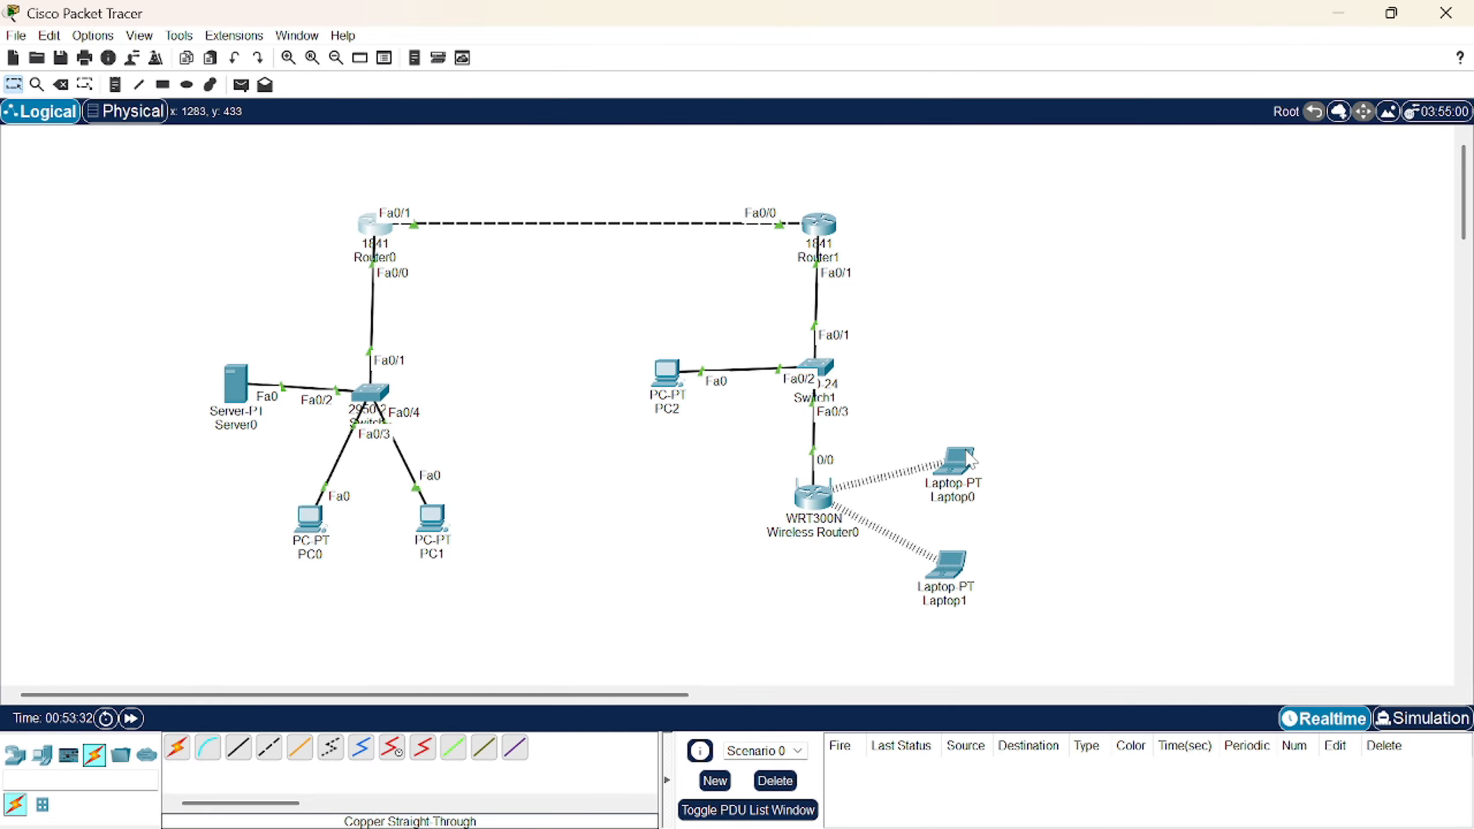
- Set Server0's static IP to 10.0.0.254, mask 255.0.0.0, gateway 10.0.0.1
{"action": "left_click", "coordinate": [237, 385]}
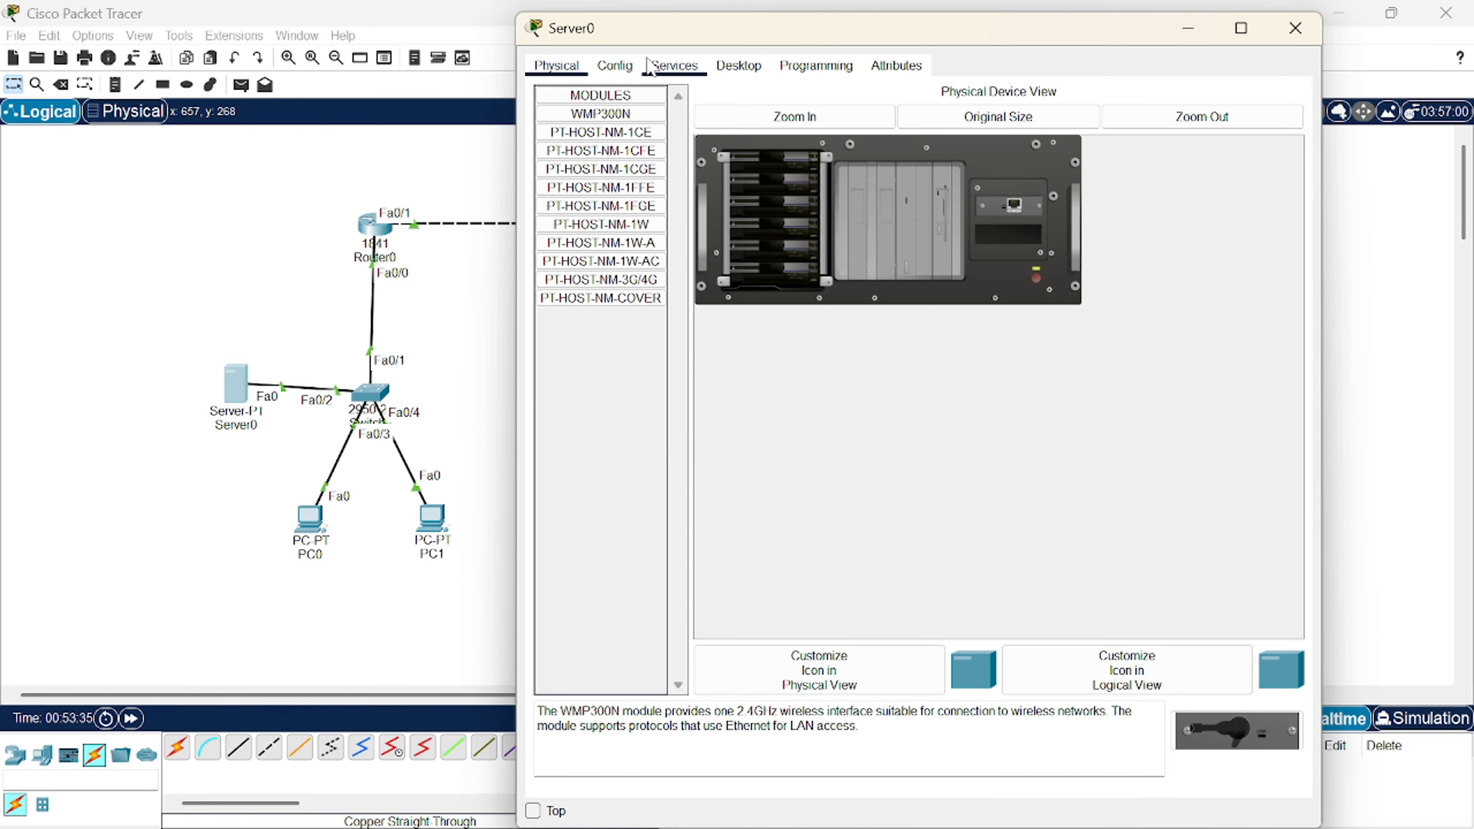
{"action": "left_click", "coordinate": [736, 67]}
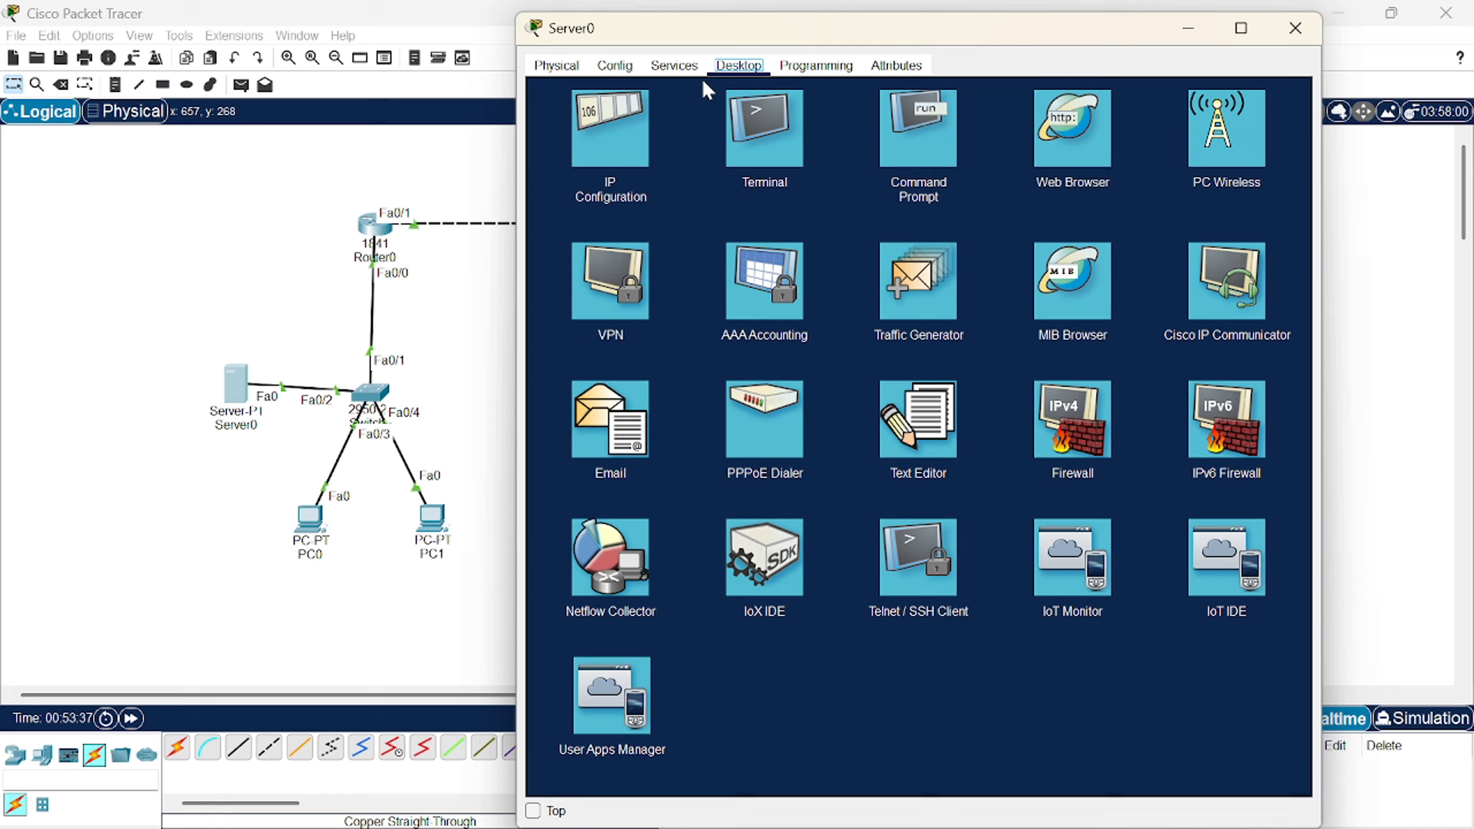
{"action": "left_click", "coordinate": [645, 143]}
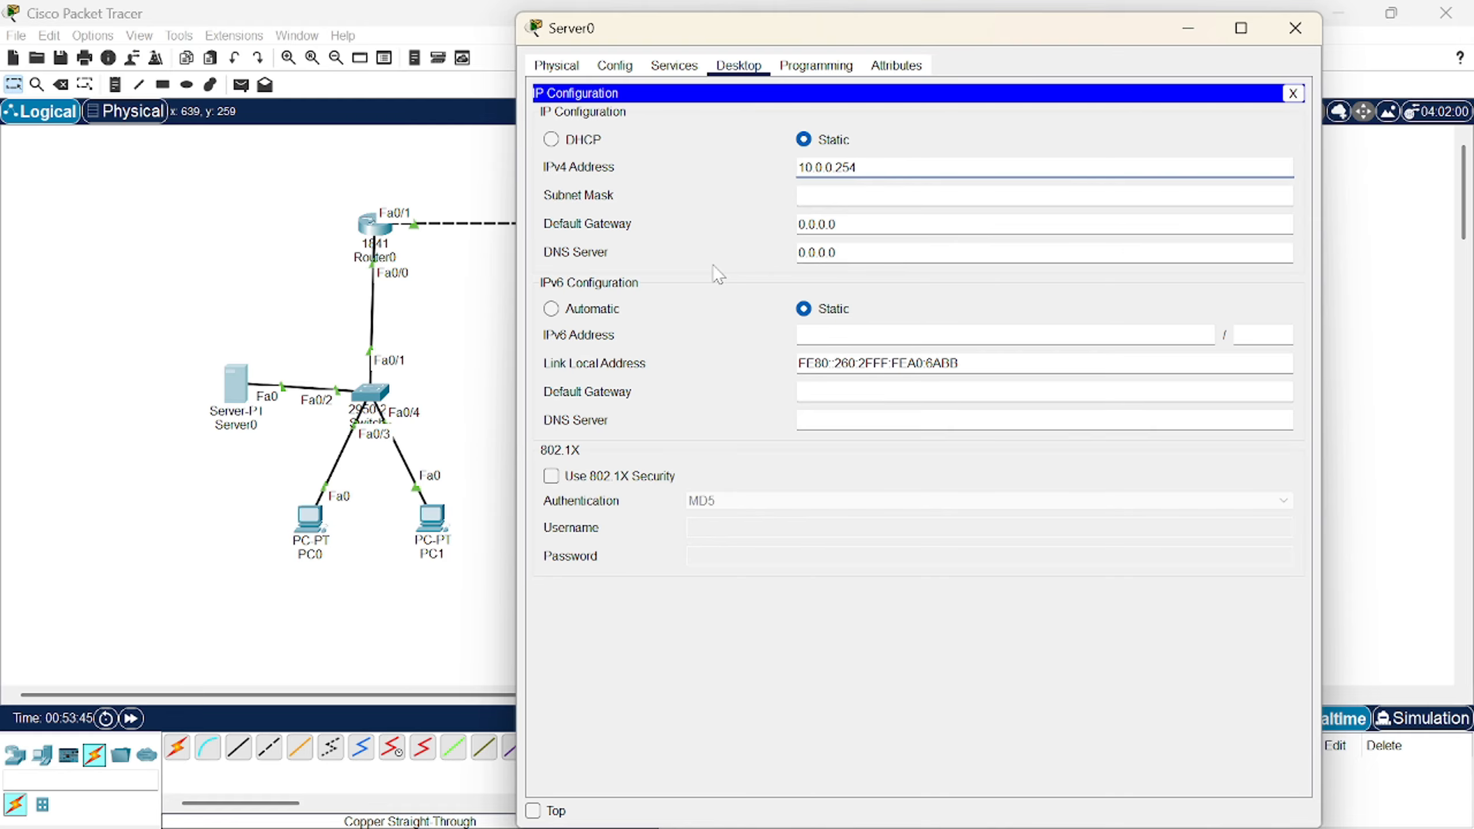
{"action": "key", "text": "Tab"}
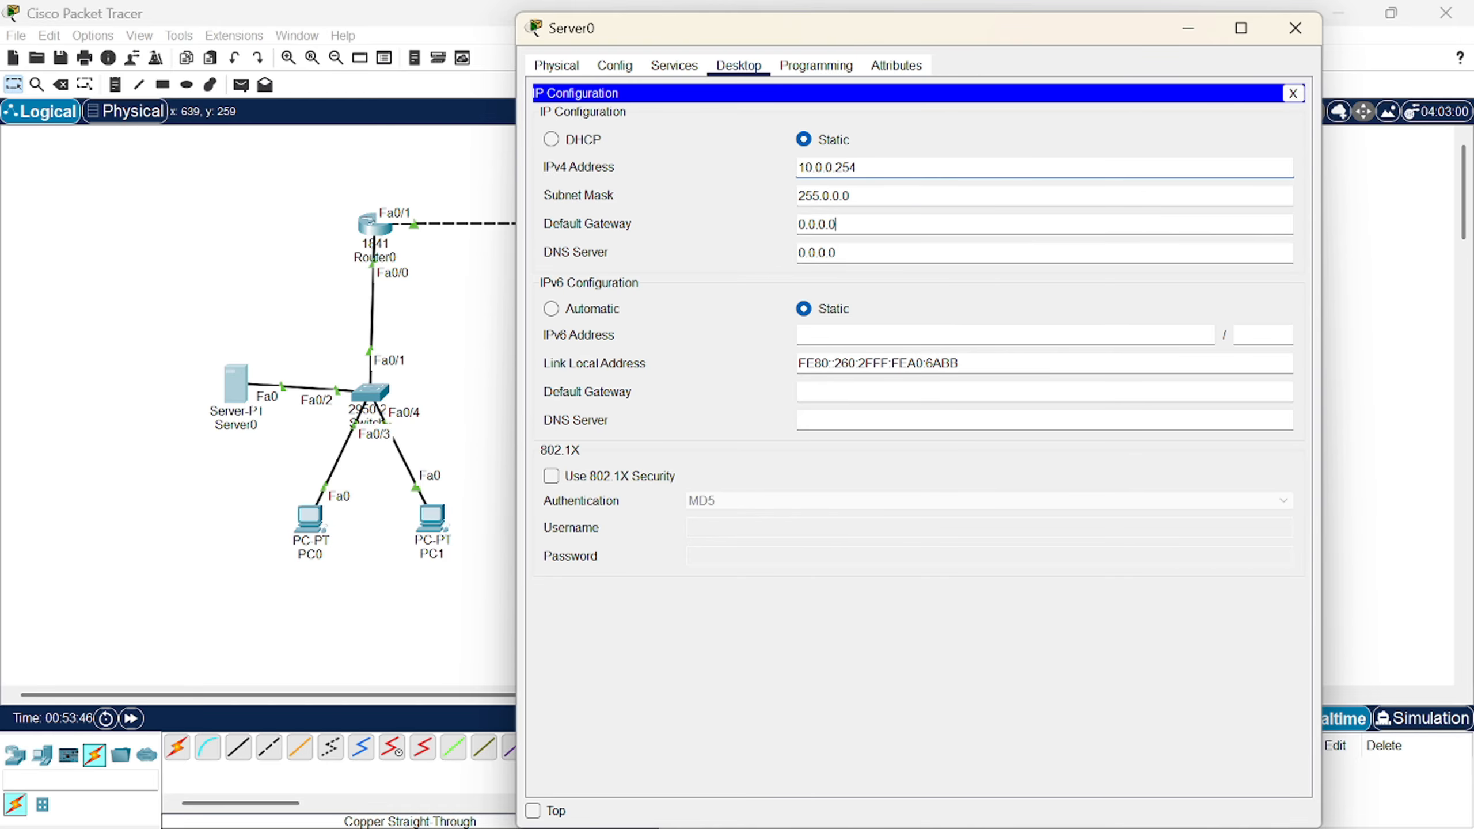
{"action": "key", "text": "ctrl+a"}
{"action": "key", "text": "BackSpace"}
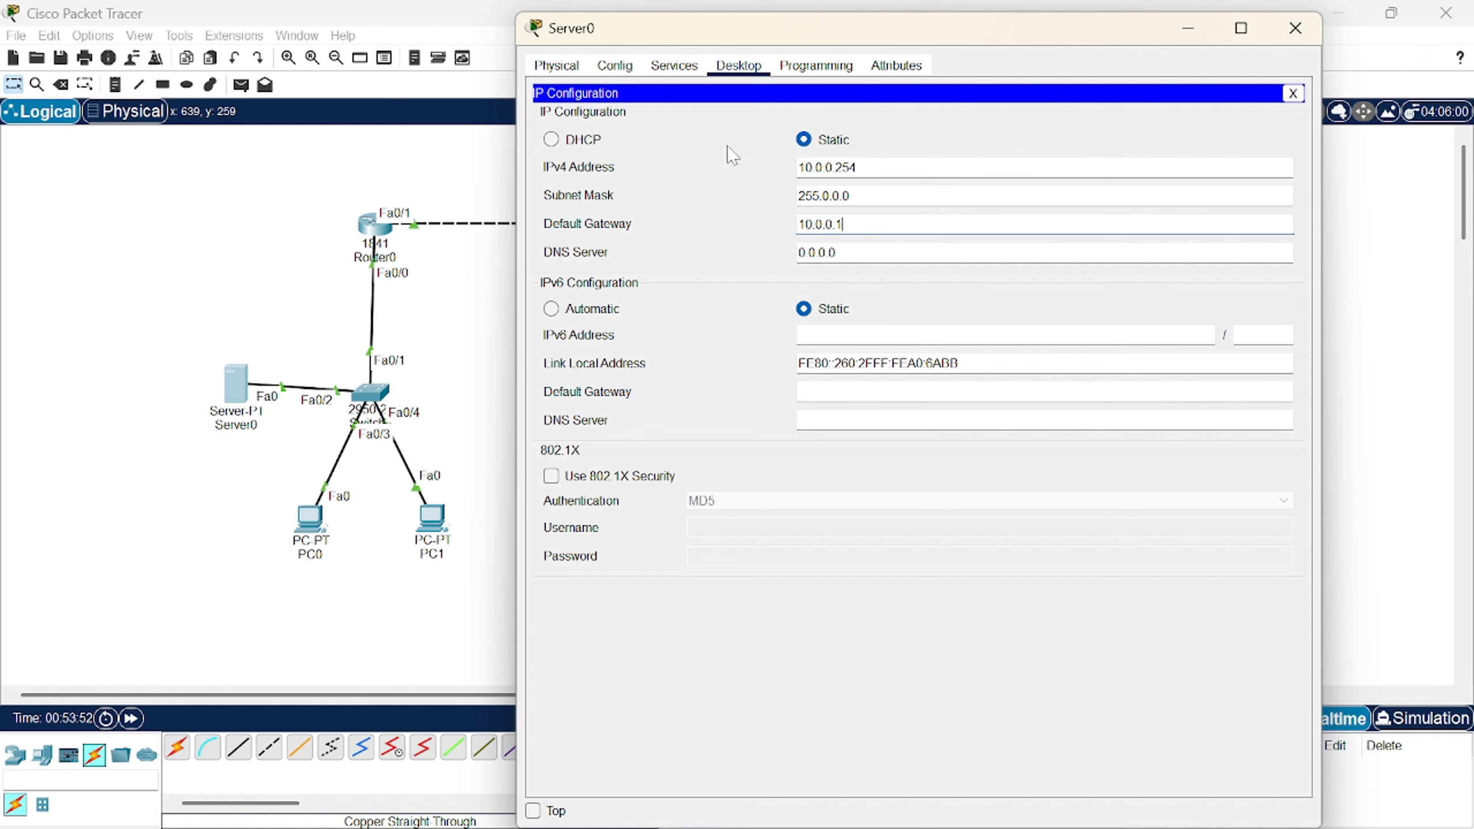
{"action": "left_click", "coordinate": [659, 74]}
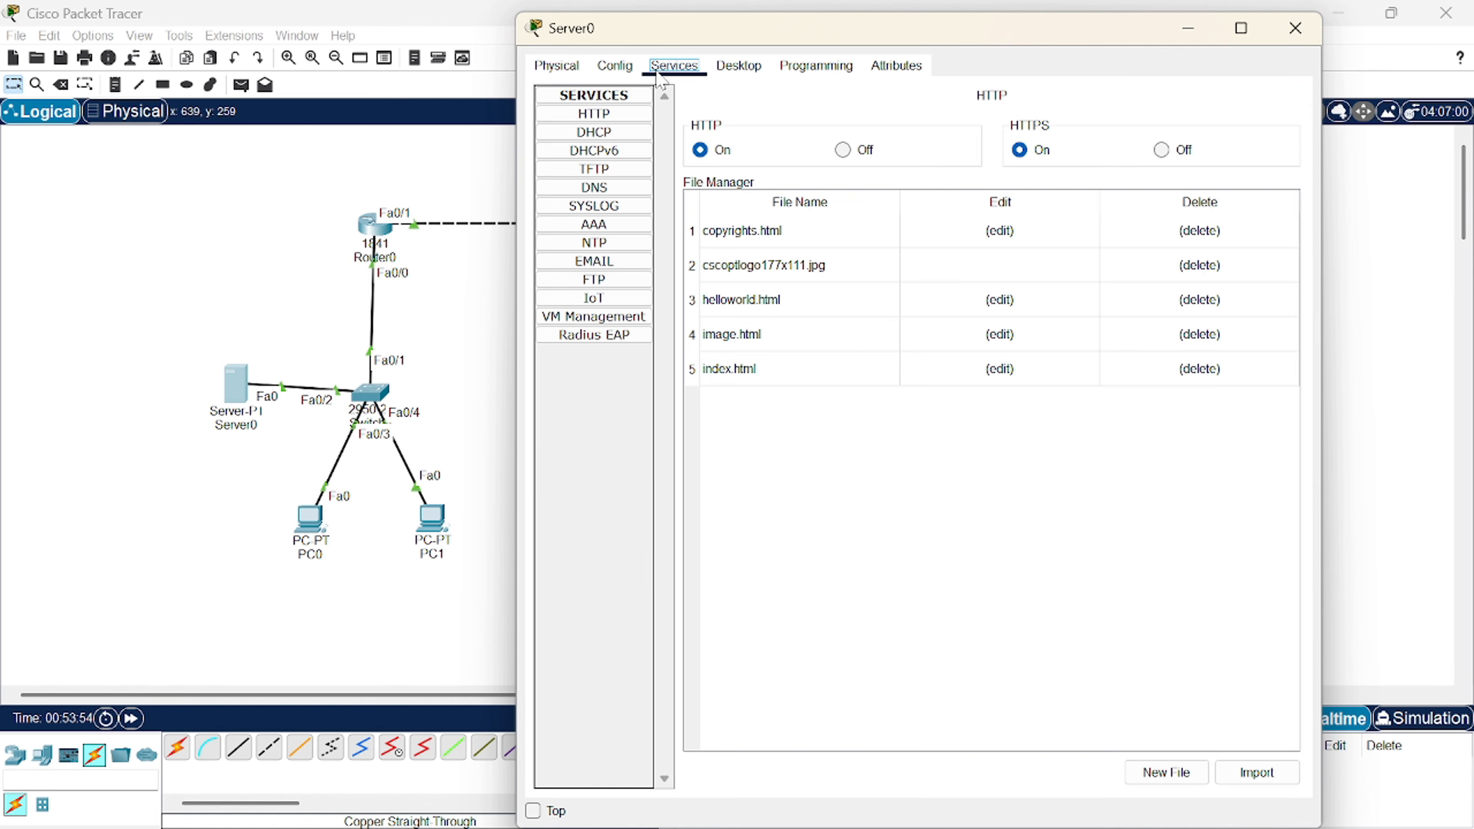
- Save serverPool with gateway 10.0.0.1, DNS 10.0.0.254, start 10.0.0.5, and switch DHCP service on
{"action": "left_click", "coordinate": [632, 139]}
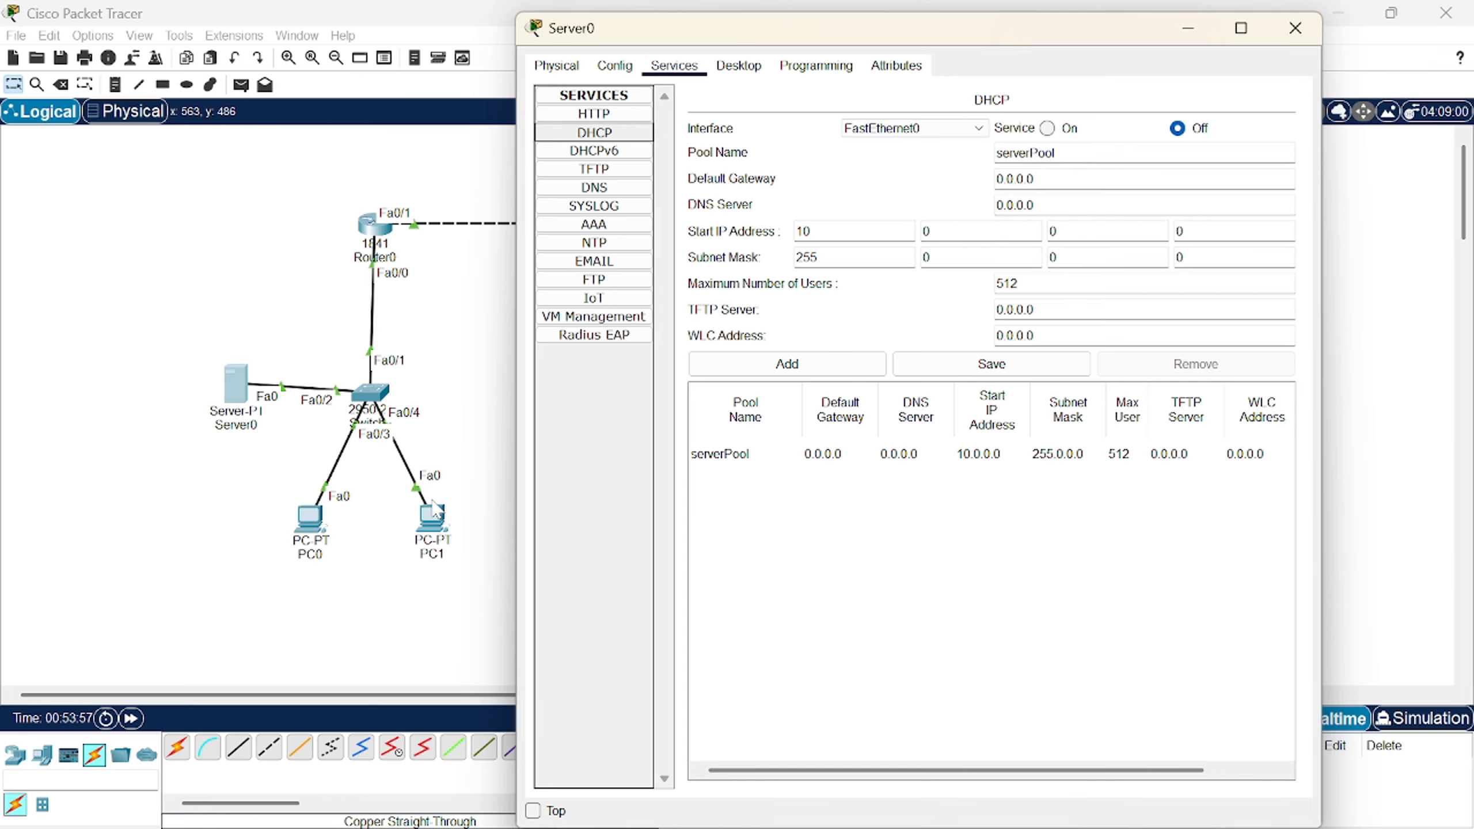
{"action": "left_click_drag", "start_coordinate": [1039, 180], "coordinate": [959, 186]}
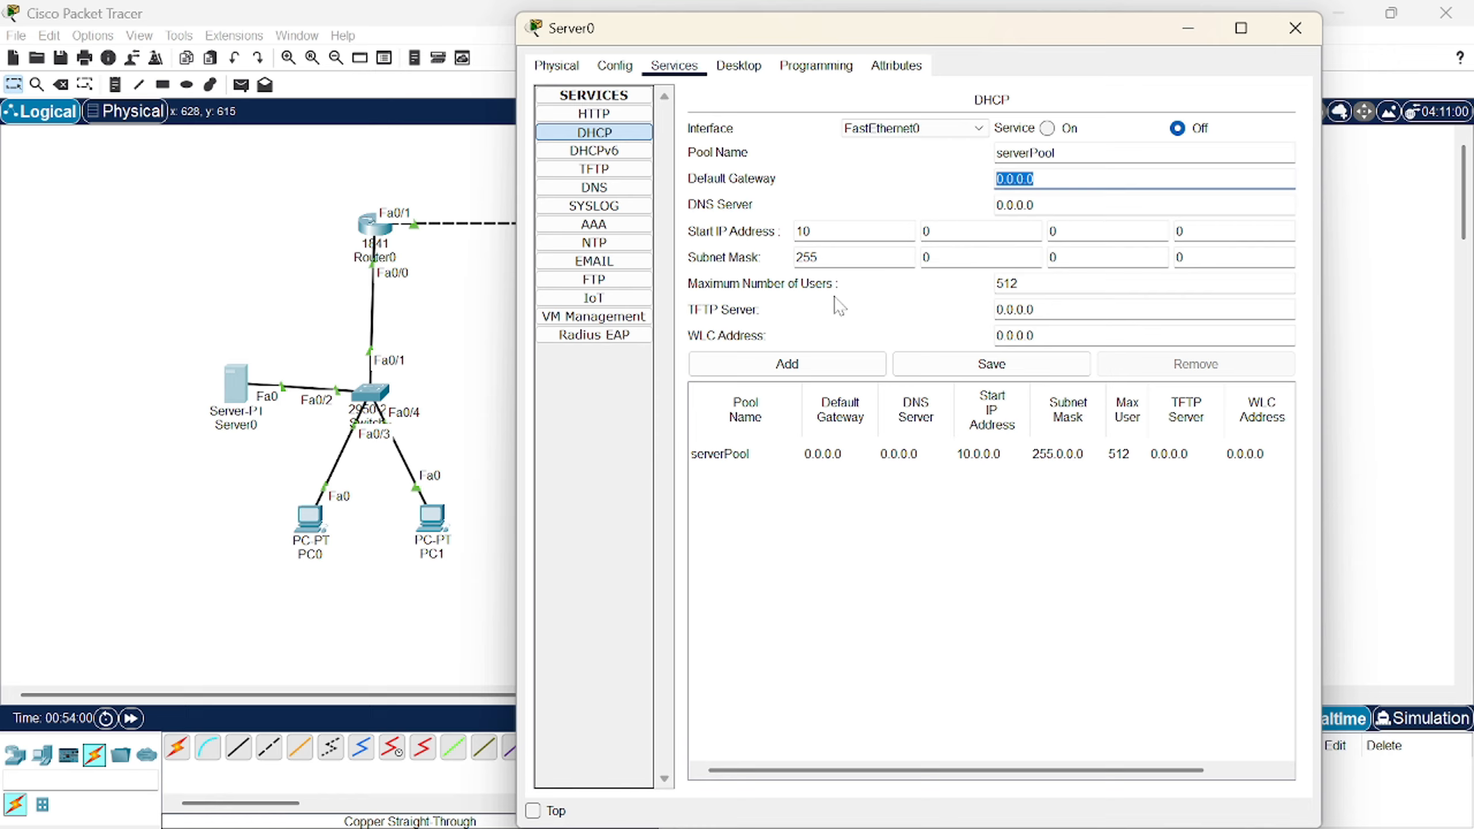
{"action": "type", "text": "10.0"}
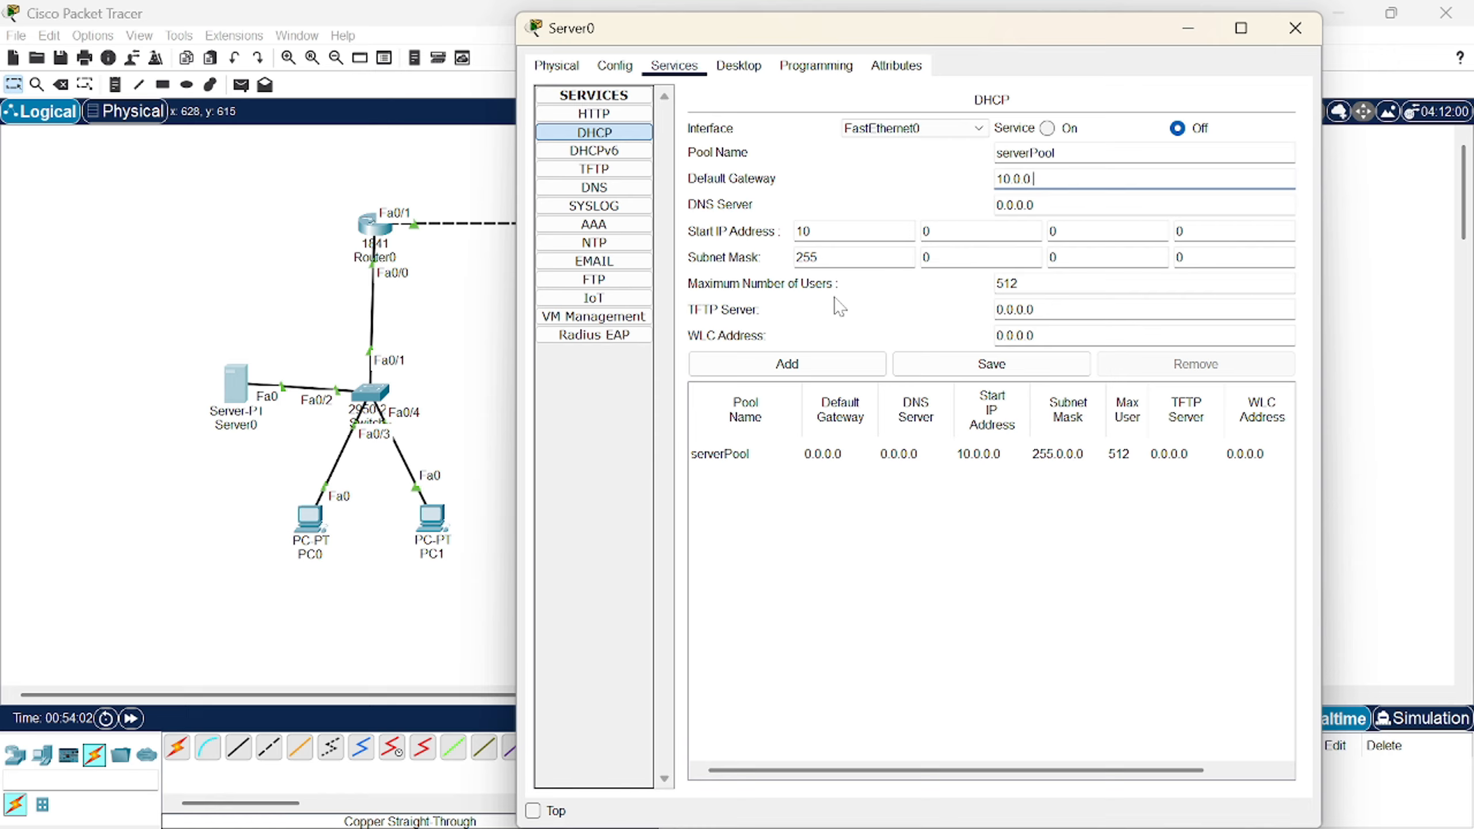
{"action": "left_click_drag", "start_coordinate": [1038, 206], "coordinate": [945, 222]}
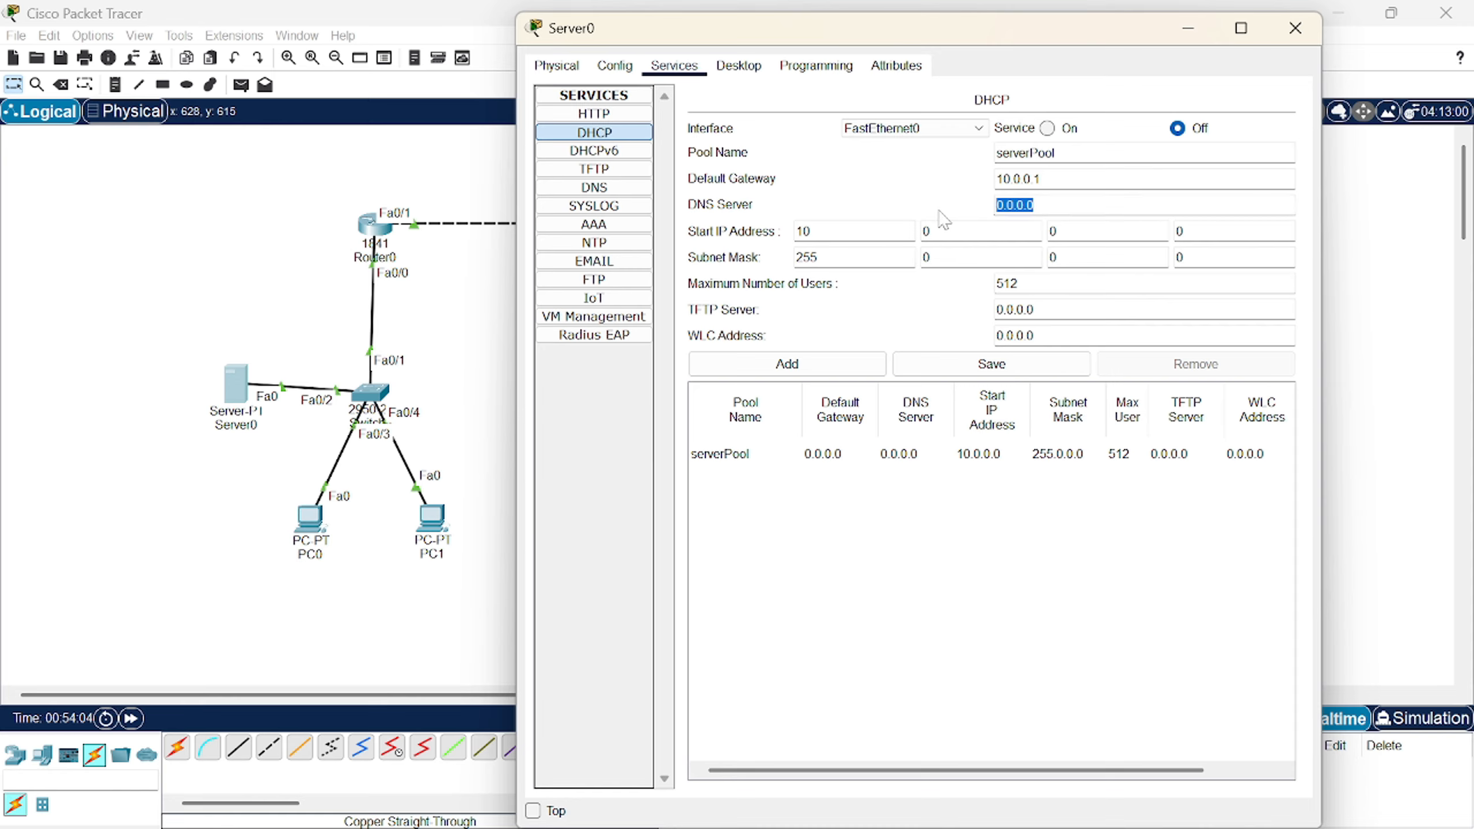
{"action": "type", "text": "1"}
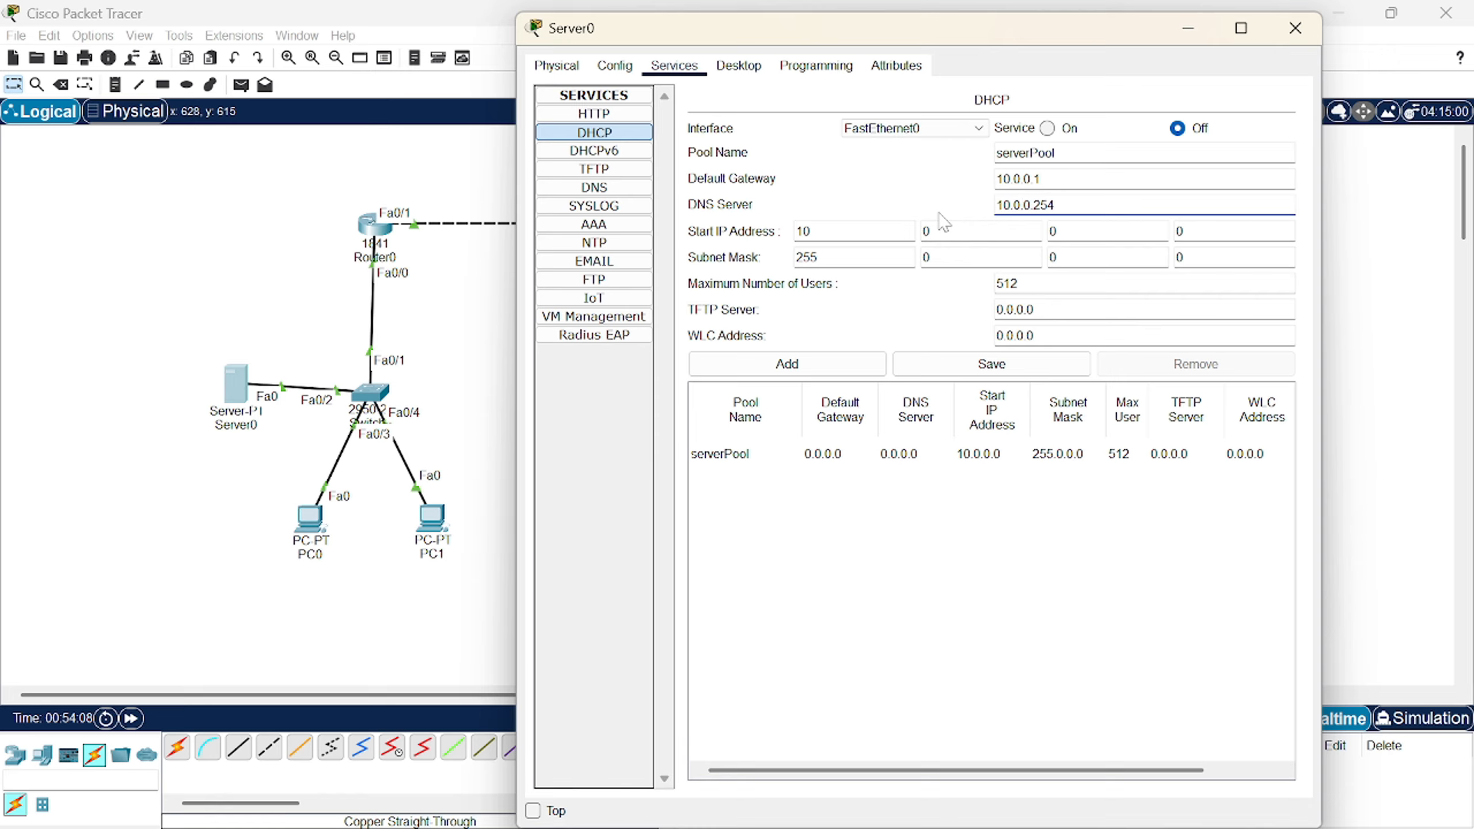
{"action": "left_click", "coordinate": [1185, 231]}
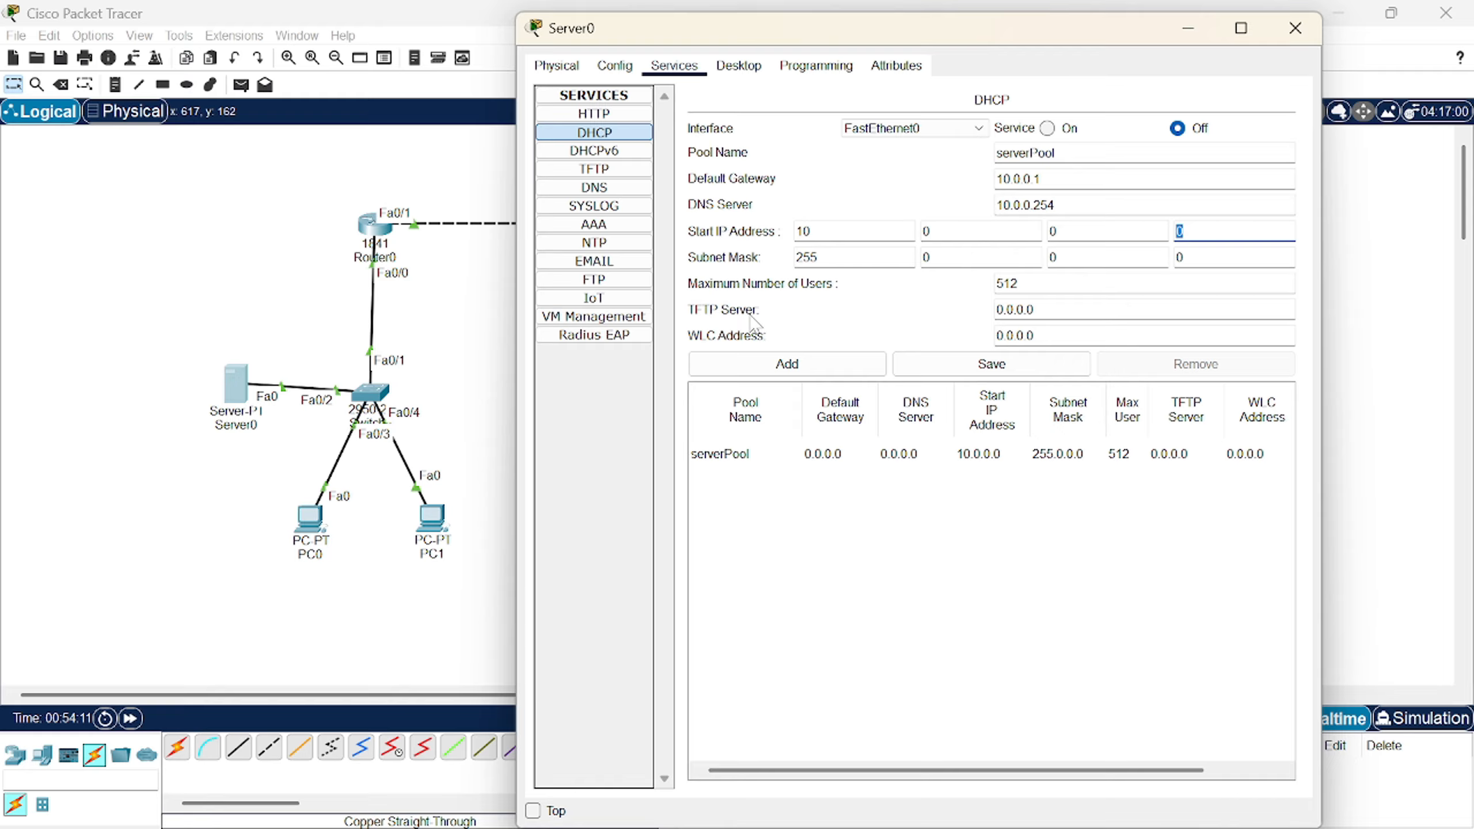
{"action": "type", "text": "5"}
{"action": "left_click", "coordinate": [1021, 366]}
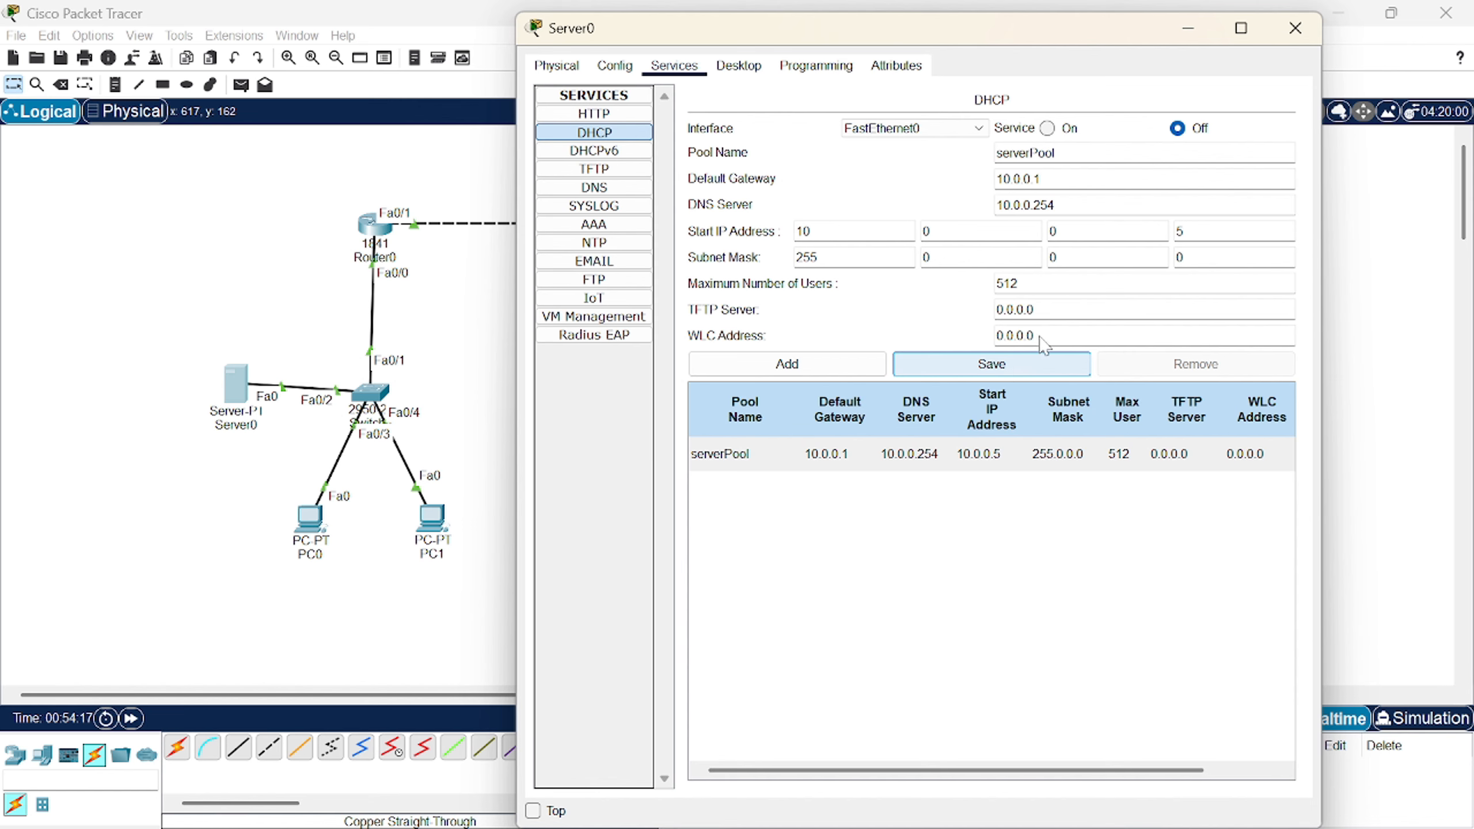
{"action": "left_click", "coordinate": [1047, 129]}
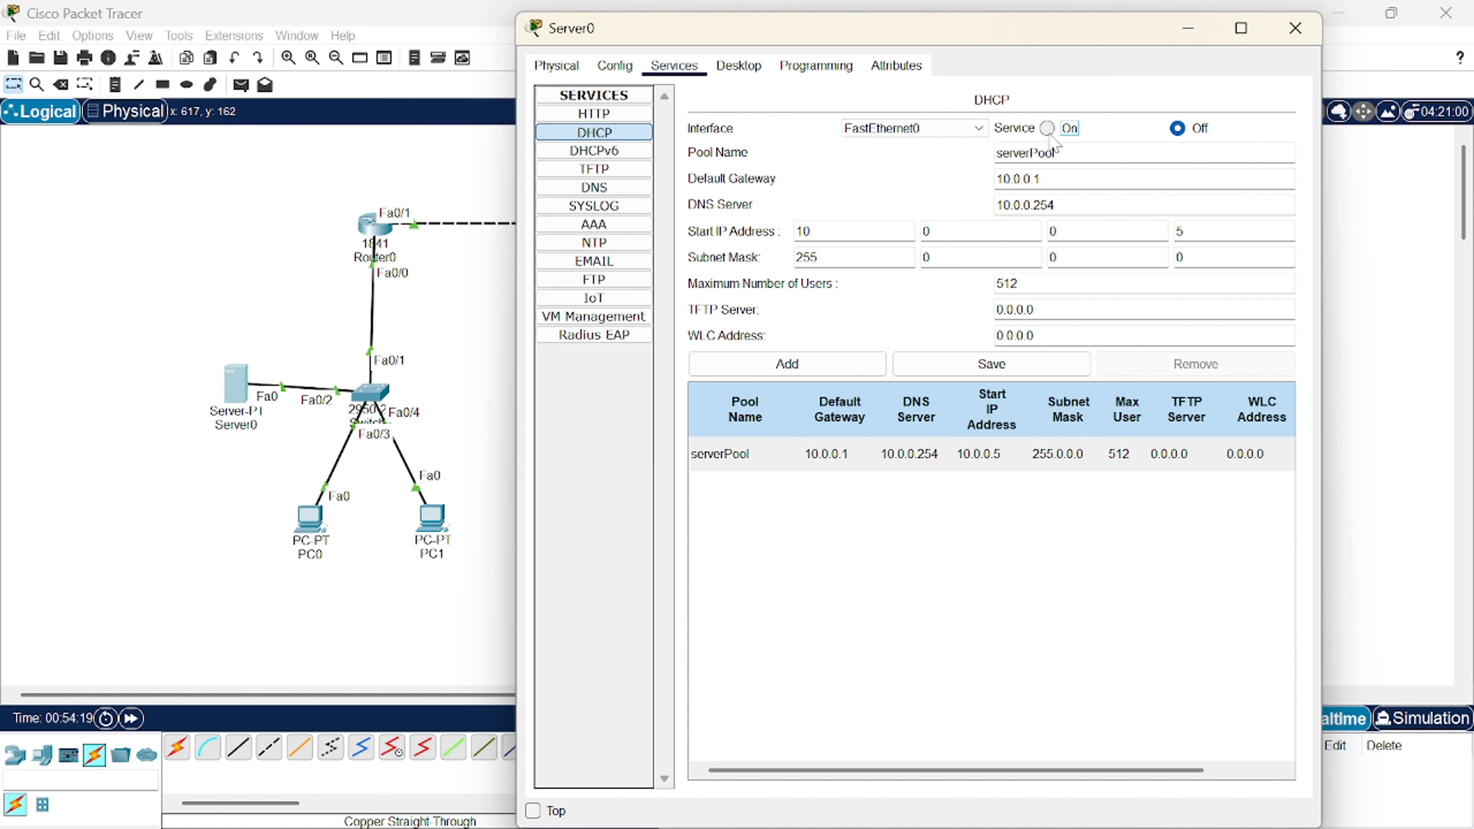
{"action": "left_click", "coordinate": [1296, 28]}
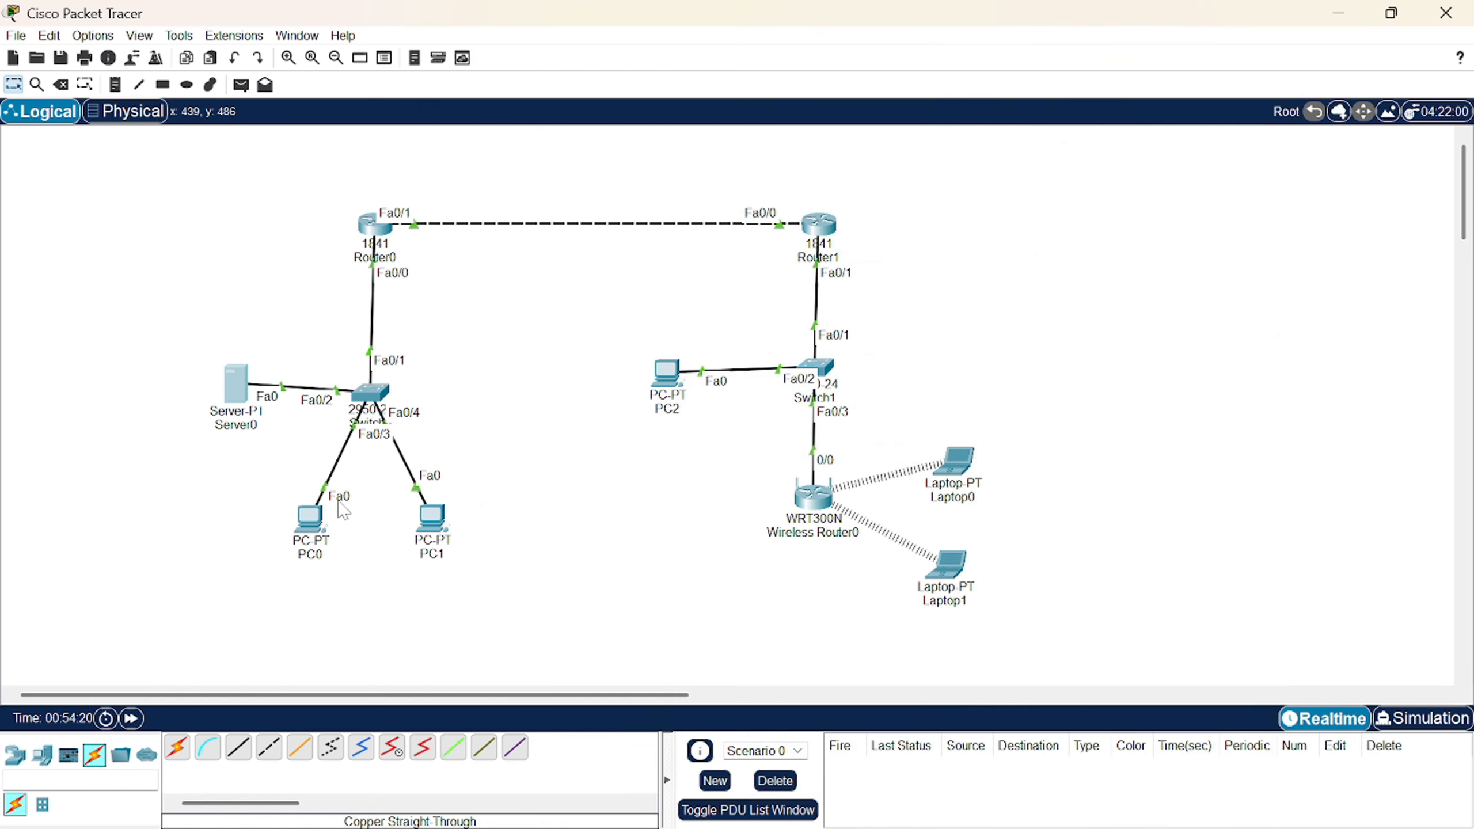
- Switch PC0 to DHCP so it leases 10.0.0.5 from Server0
{"action": "left_click", "coordinate": [312, 535]}
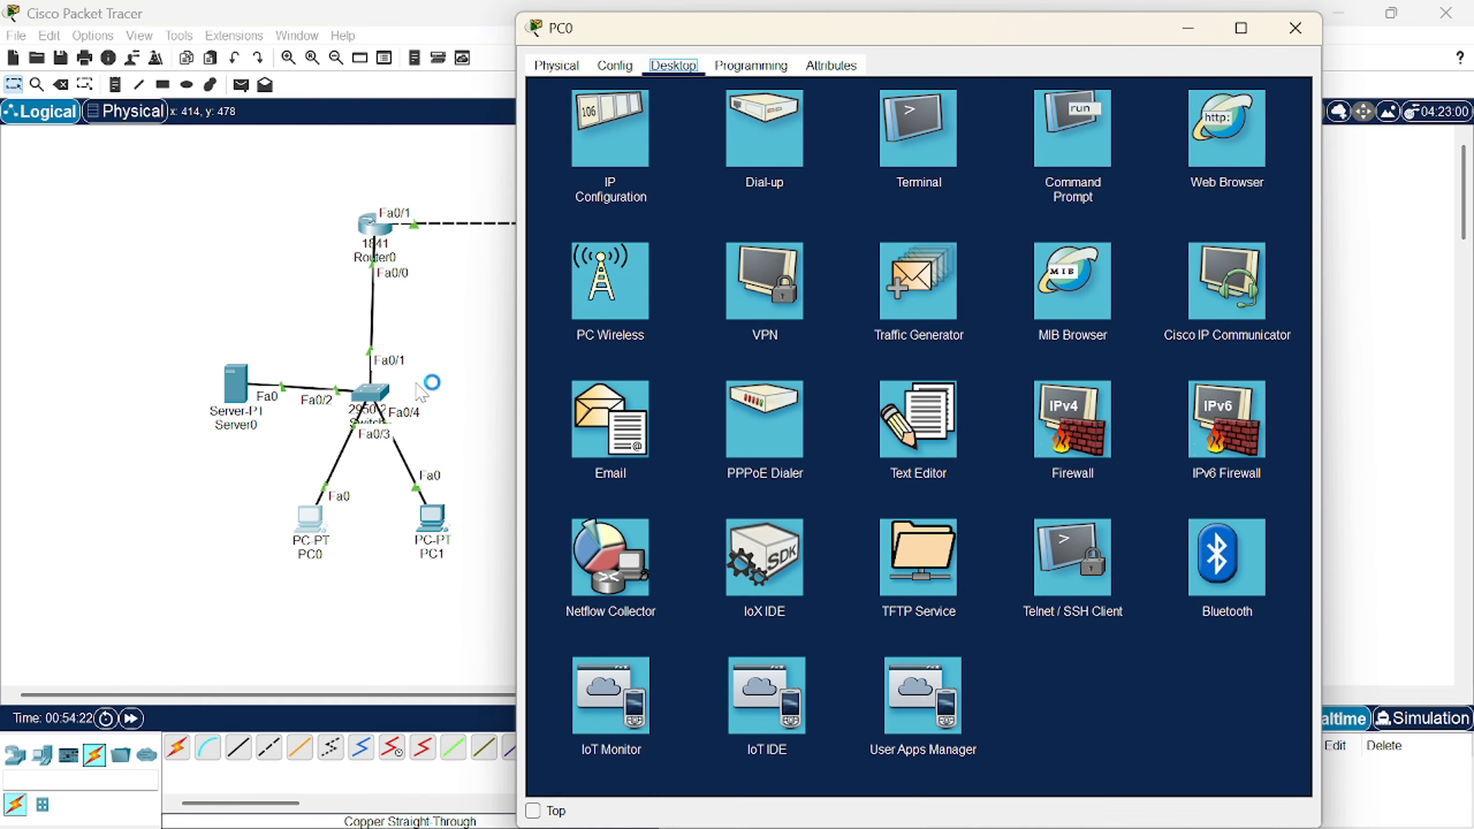
{"action": "left_click", "coordinate": [610, 128]}
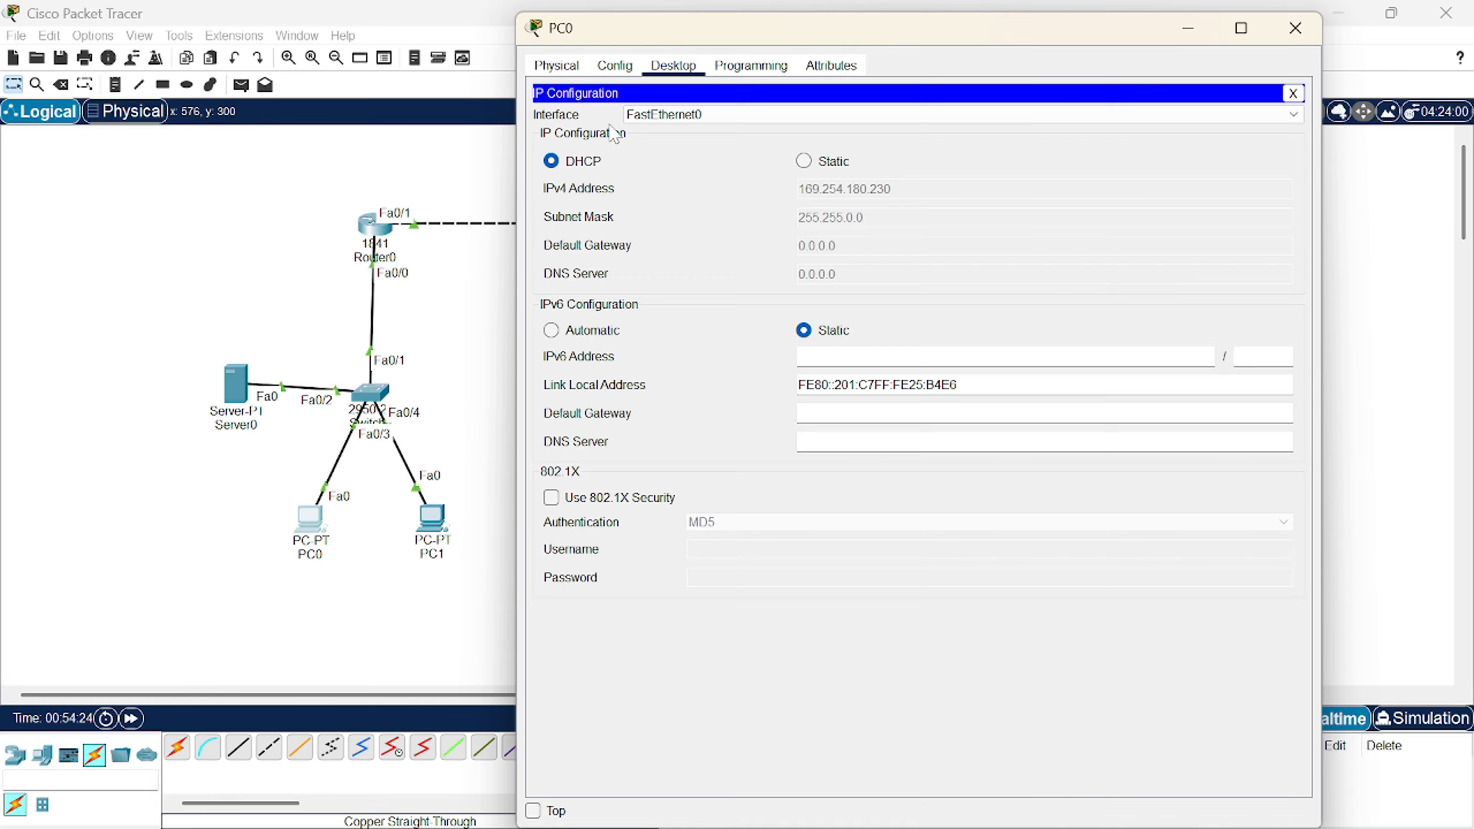
{"action": "left_click", "coordinate": [804, 161]}
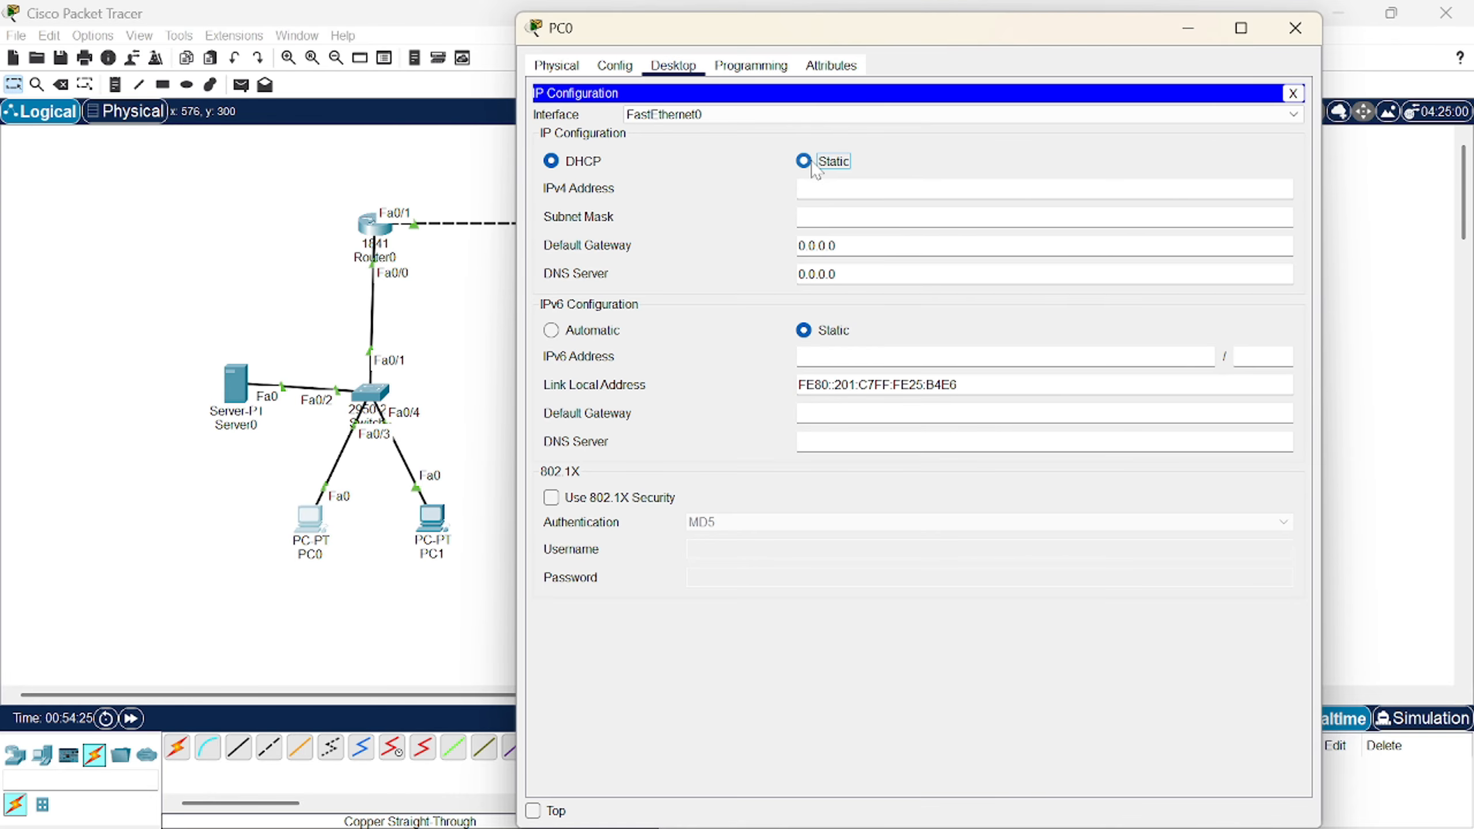
{"action": "left_click", "coordinate": [581, 163]}
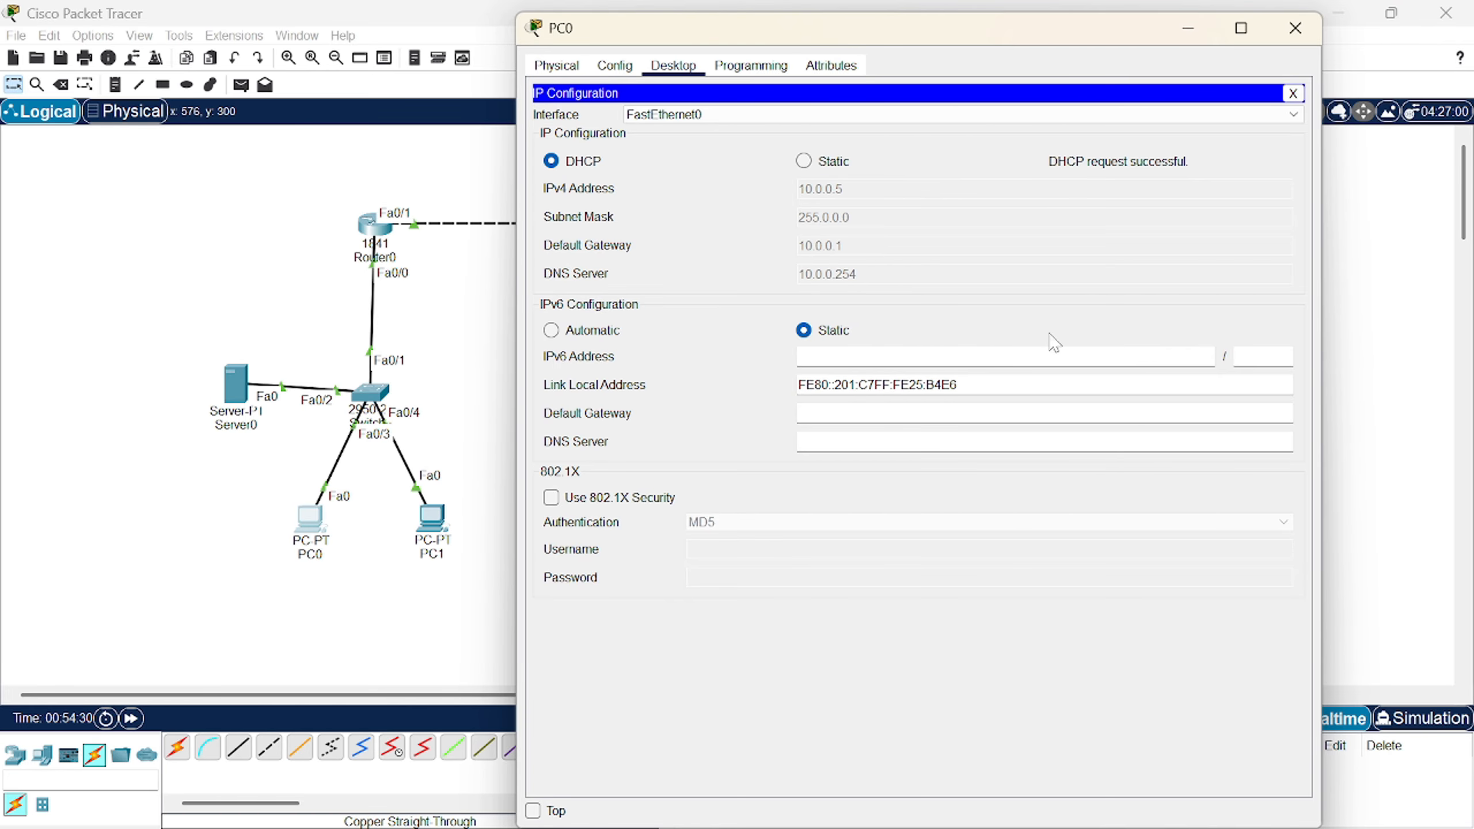
{"action": "left_click", "coordinate": [1308, 45]}
- Switch PC1 to DHCP so it leases 10.0.0.6 from Server0
{"action": "left_click", "coordinate": [433, 519]}
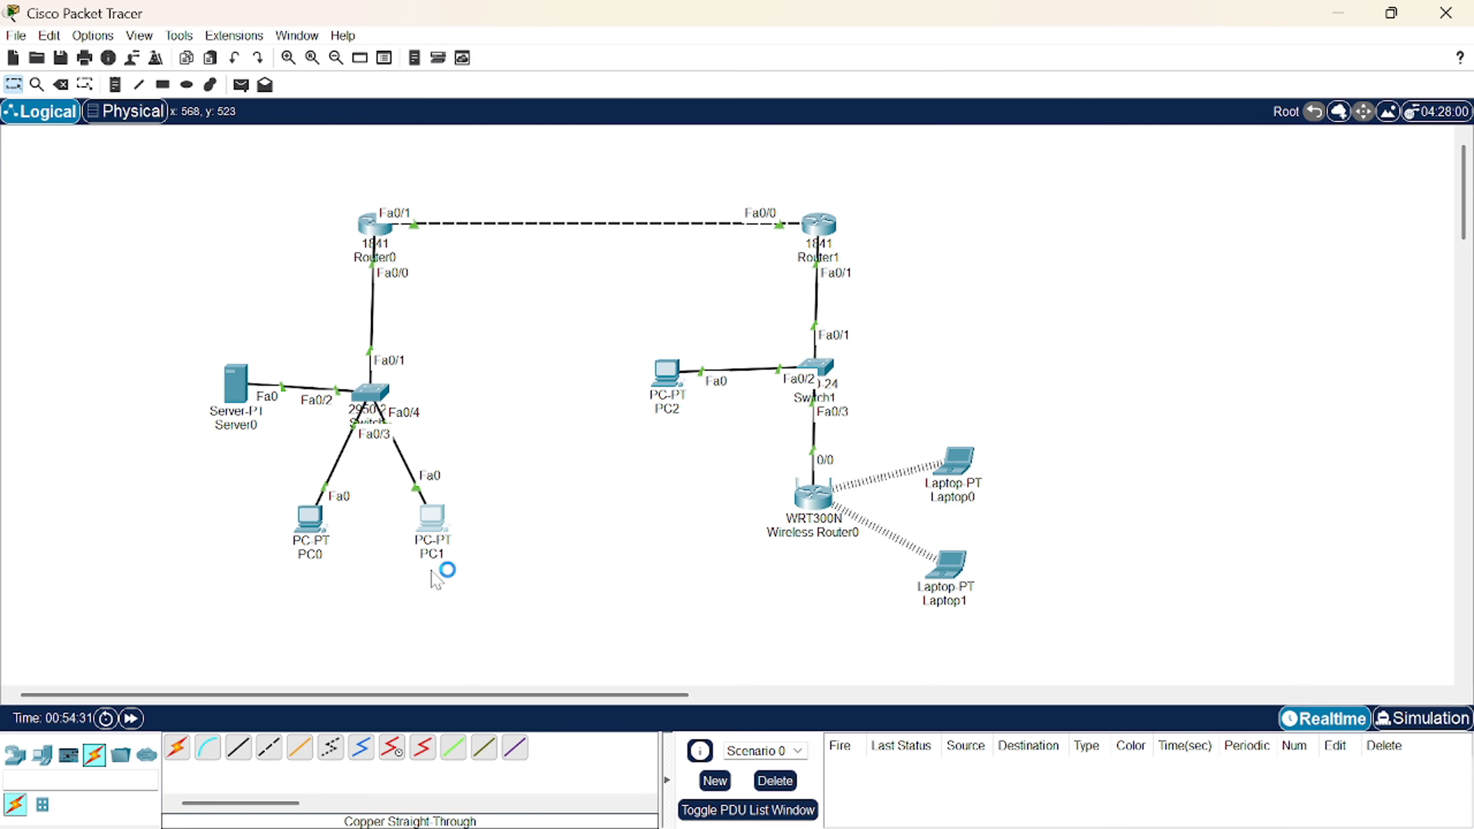
{"action": "left_click", "coordinate": [673, 65]}
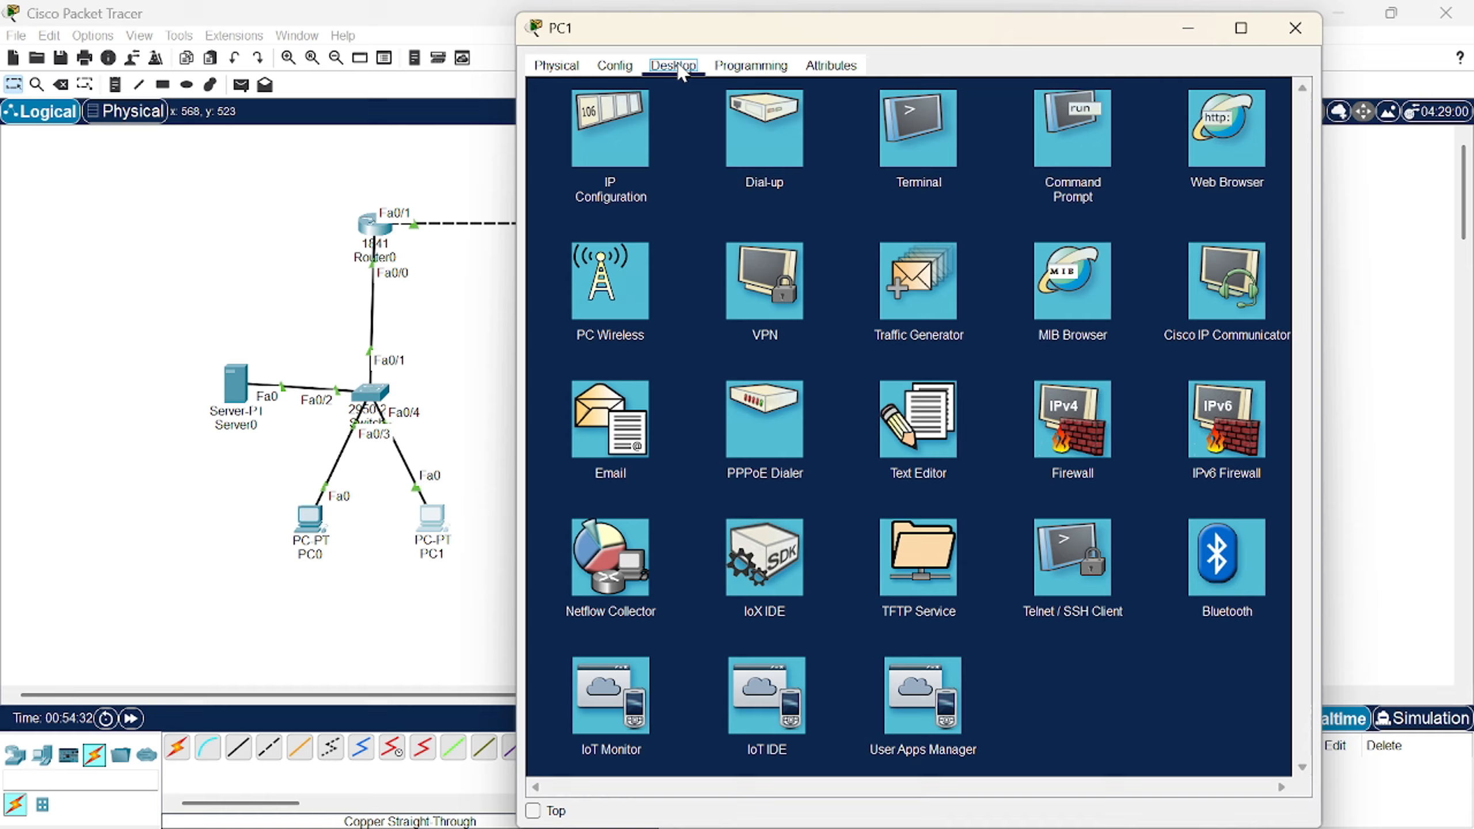
{"action": "left_click", "coordinate": [603, 124]}
{"action": "left_click", "coordinate": [582, 161]}
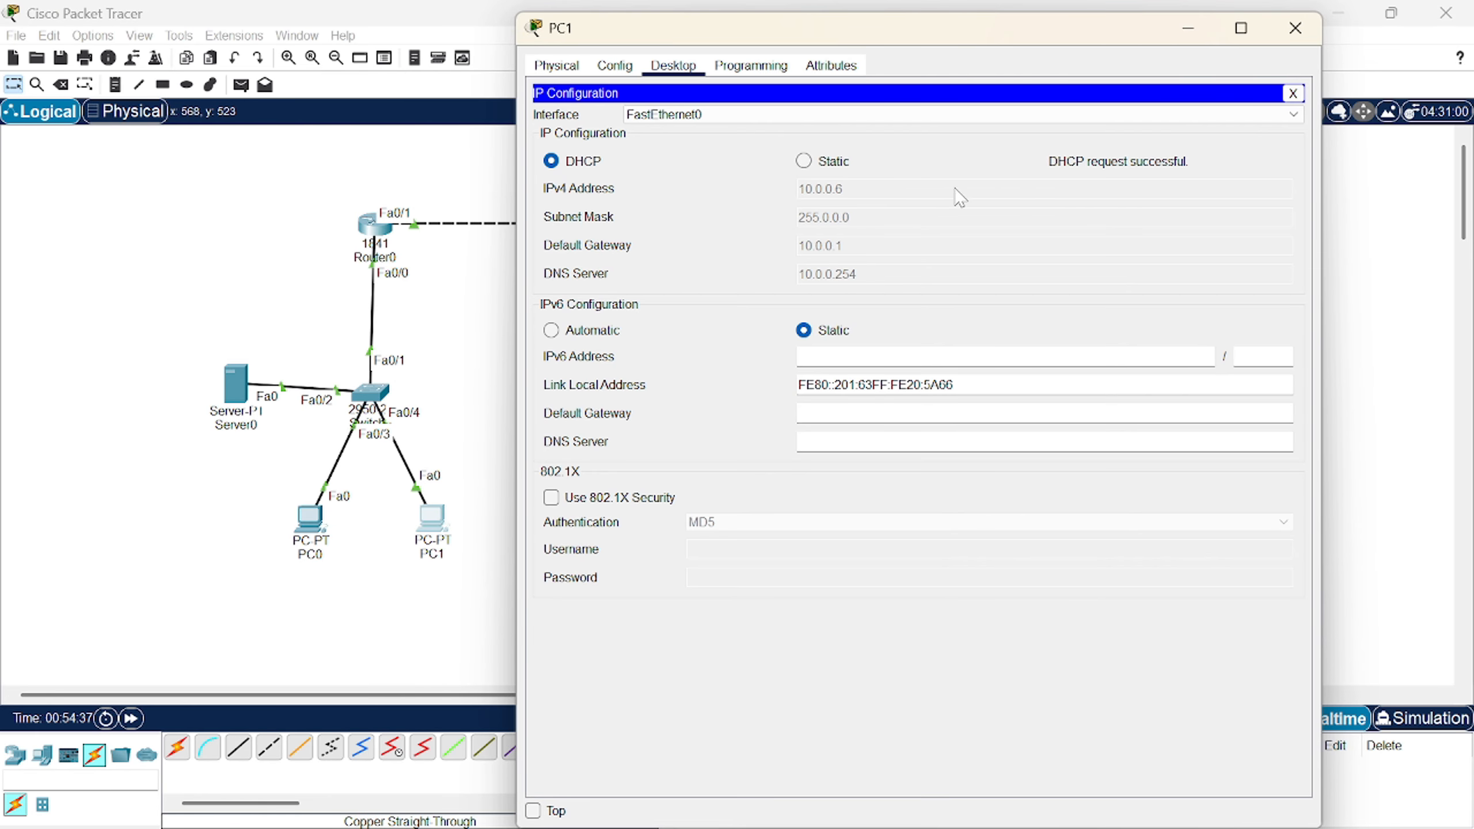
{"action": "left_click", "coordinate": [1296, 27]}
- Give PC2 static IP 192.168.1.11/255.255.255.0, gateway 192.168.1.1 and DNS server 10.0.0.254
{"action": "left_click", "coordinate": [670, 377]}
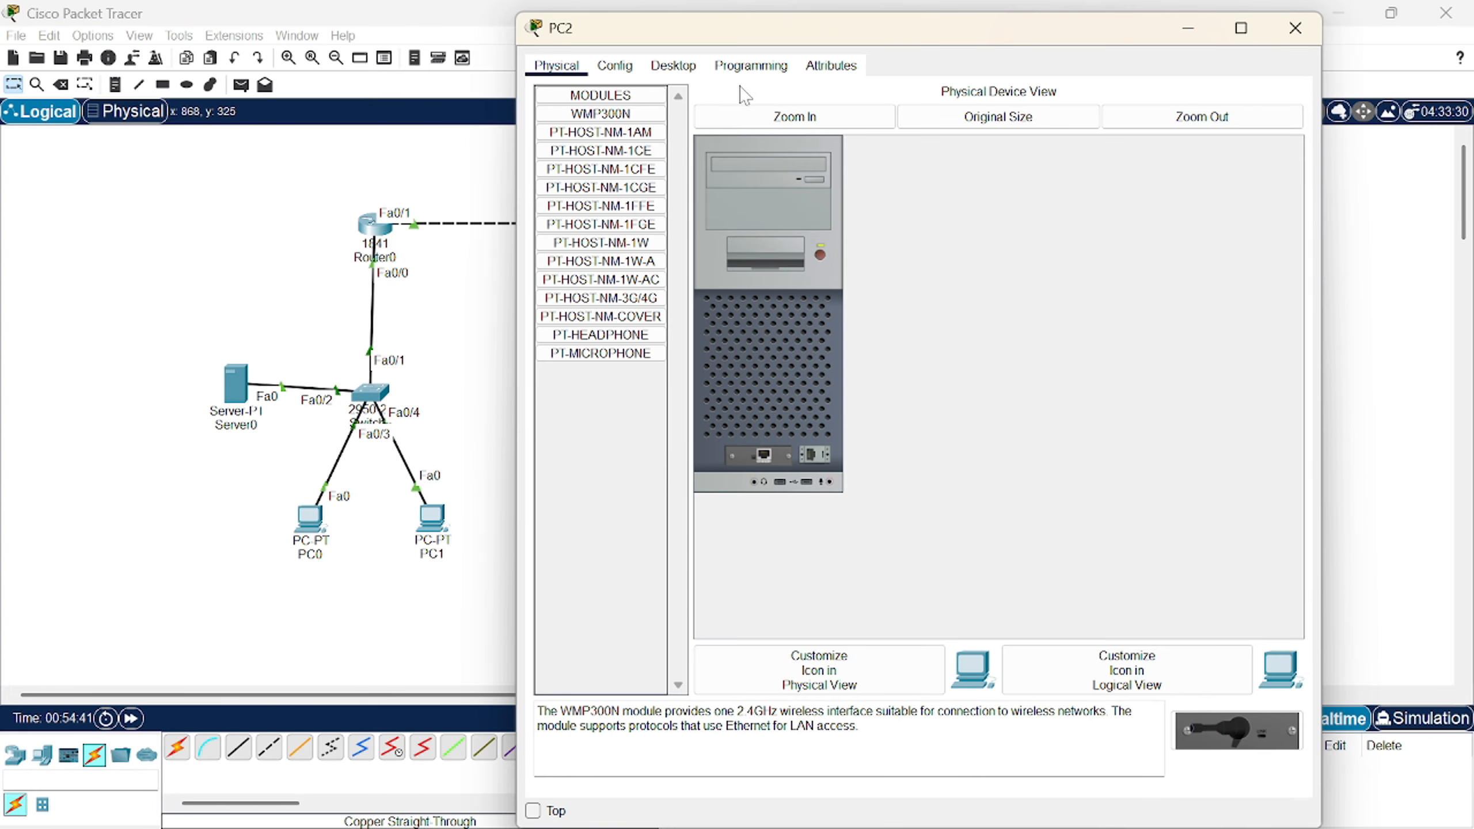
{"action": "left_click", "coordinate": [684, 69]}
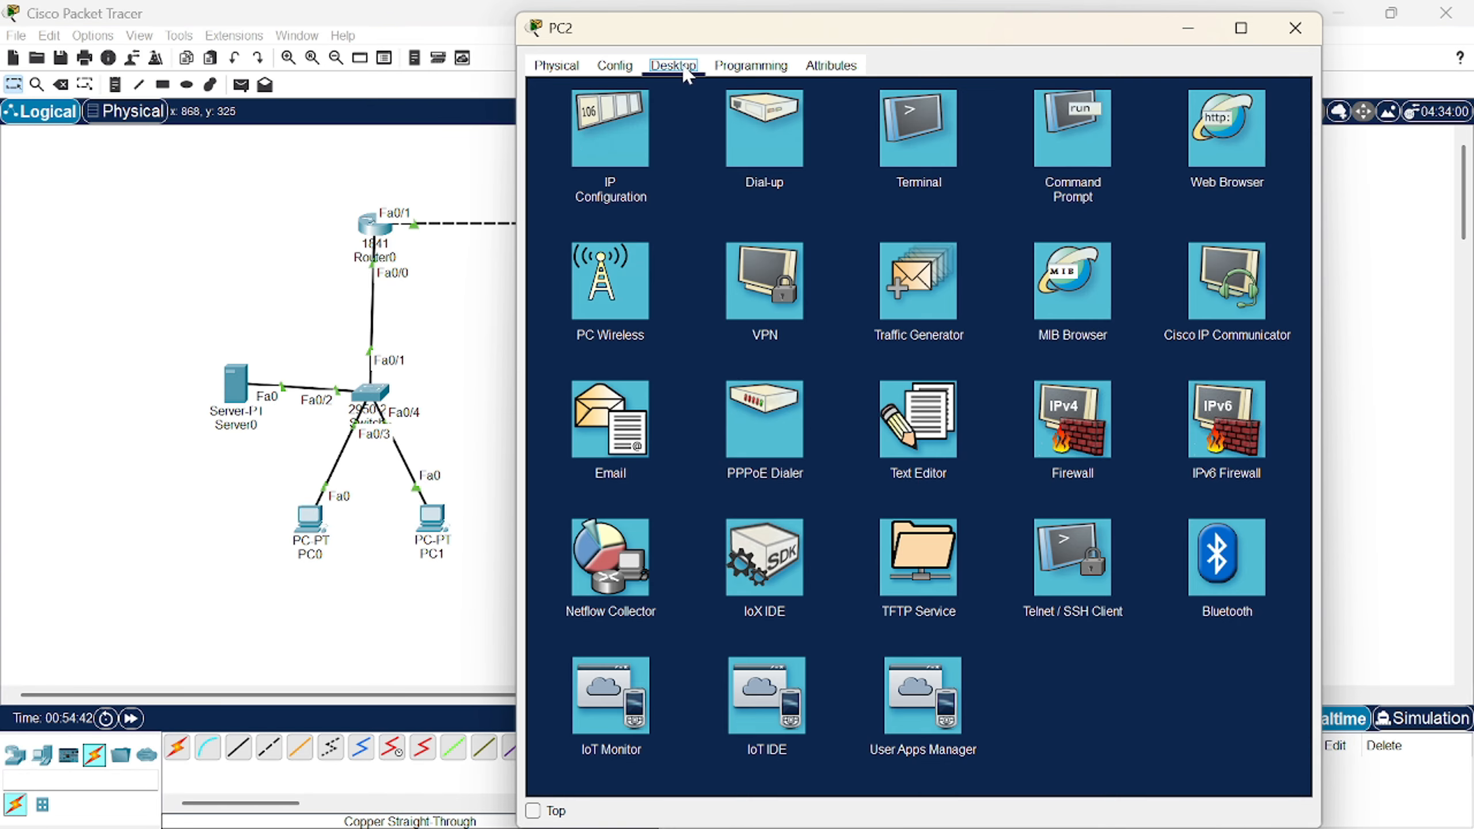
{"action": "left_click", "coordinate": [601, 135]}
{"action": "left_click", "coordinate": [827, 189]}
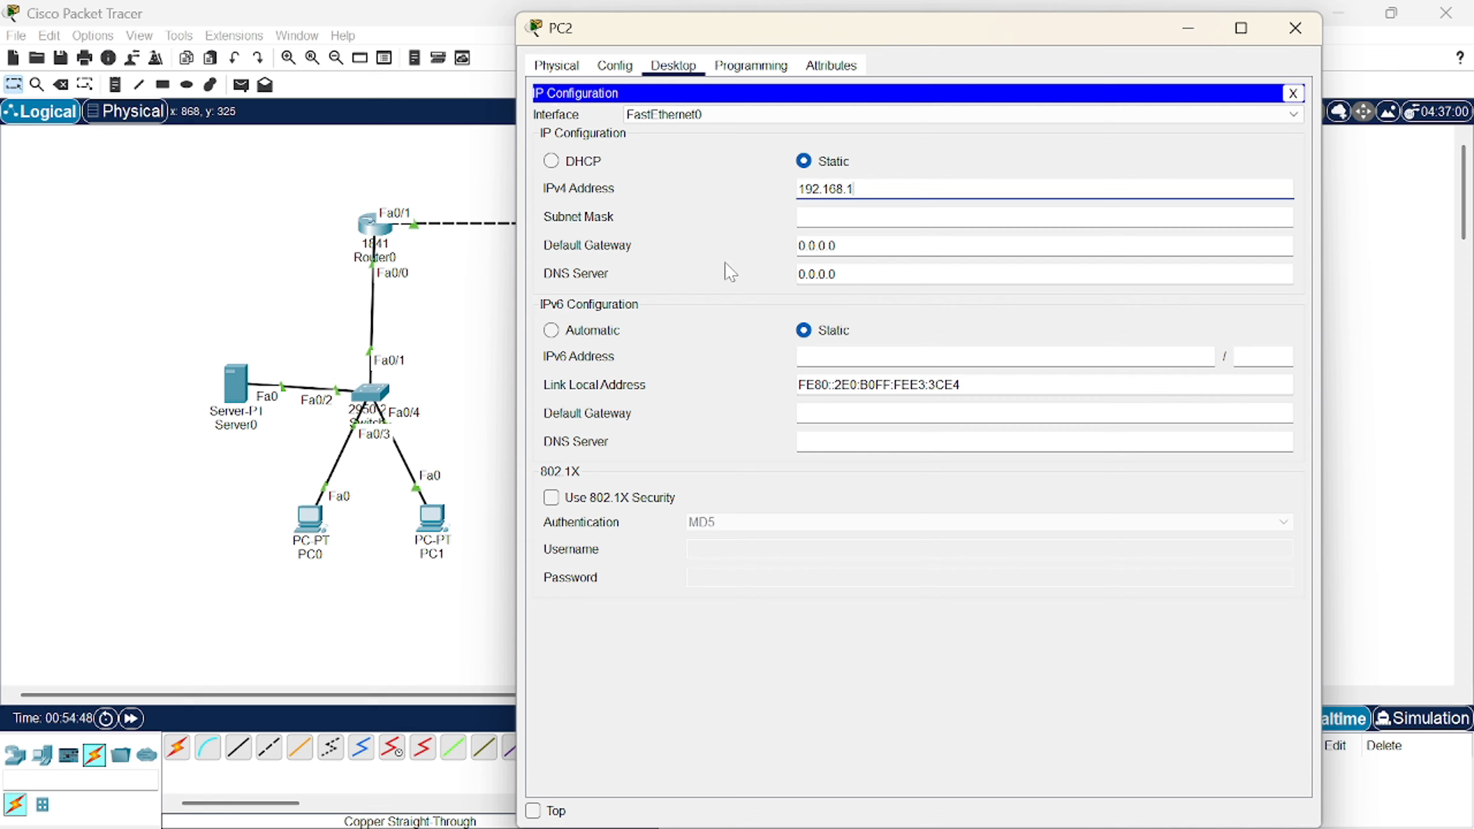
{"action": "left_click", "coordinate": [849, 215]}
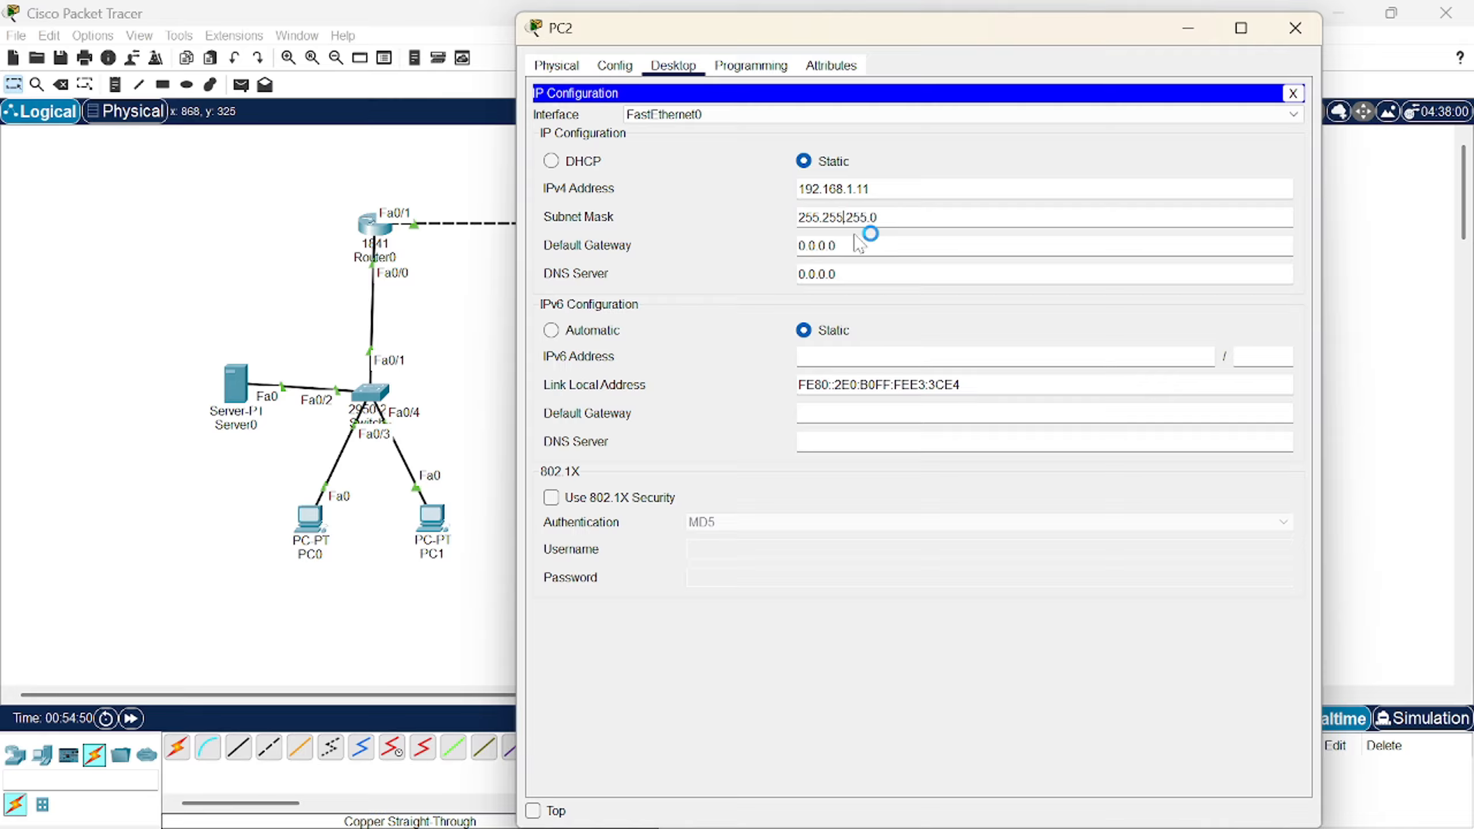
{"action": "key", "text": "Tab"}
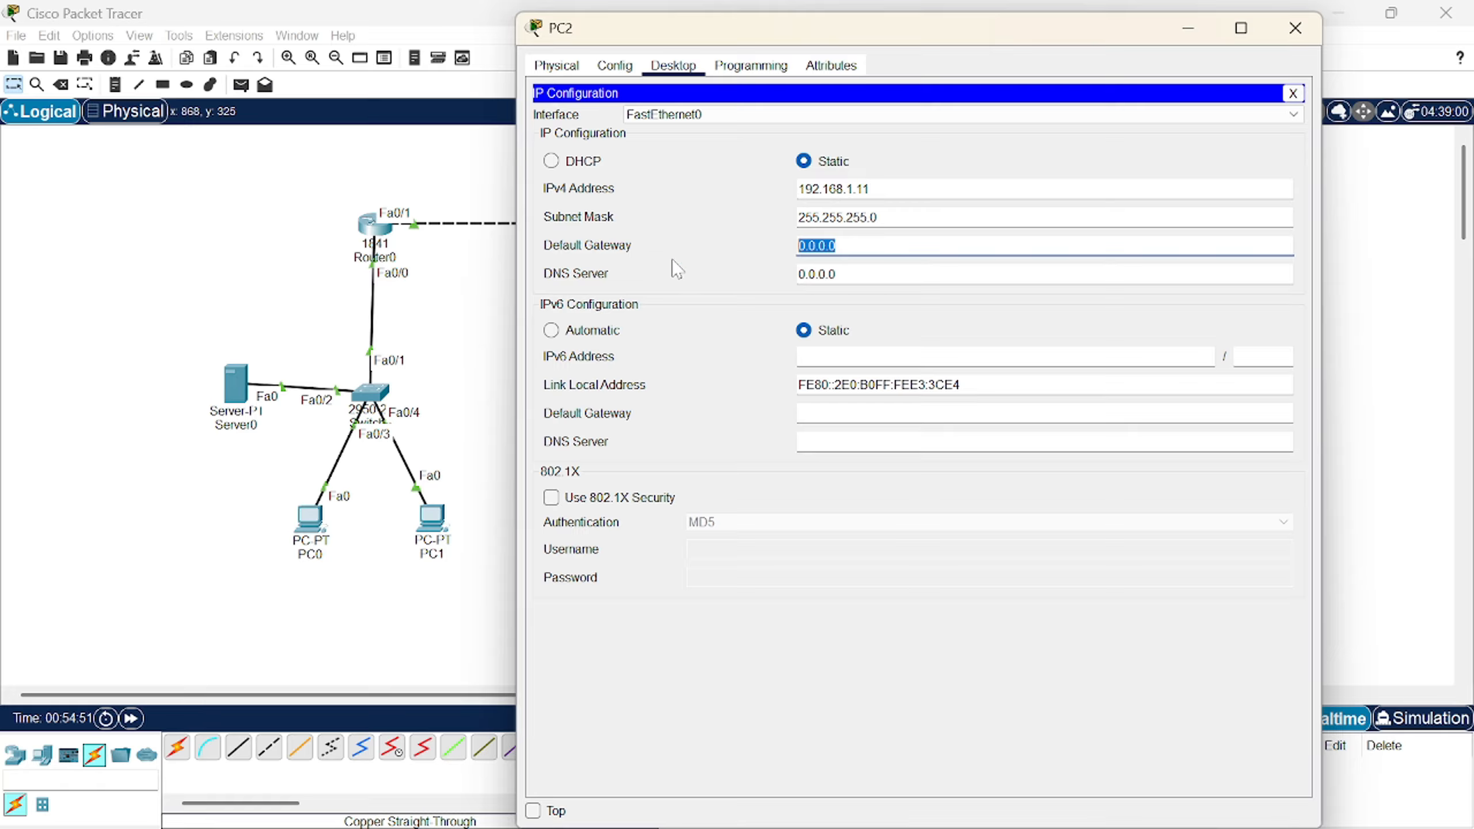
{"action": "type", "text": "192.168.1.1"}
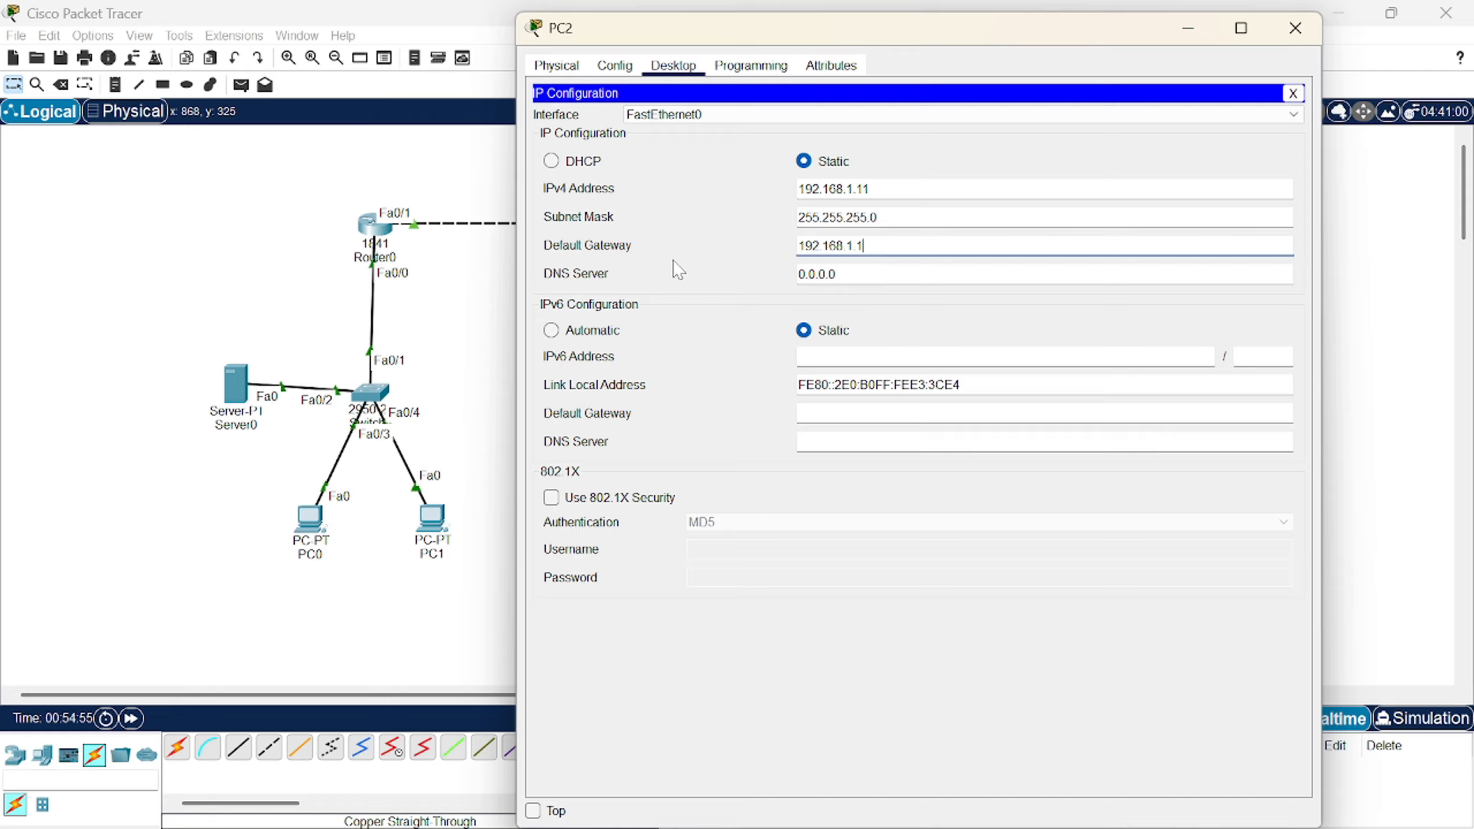
{"action": "key", "text": "Tab"}
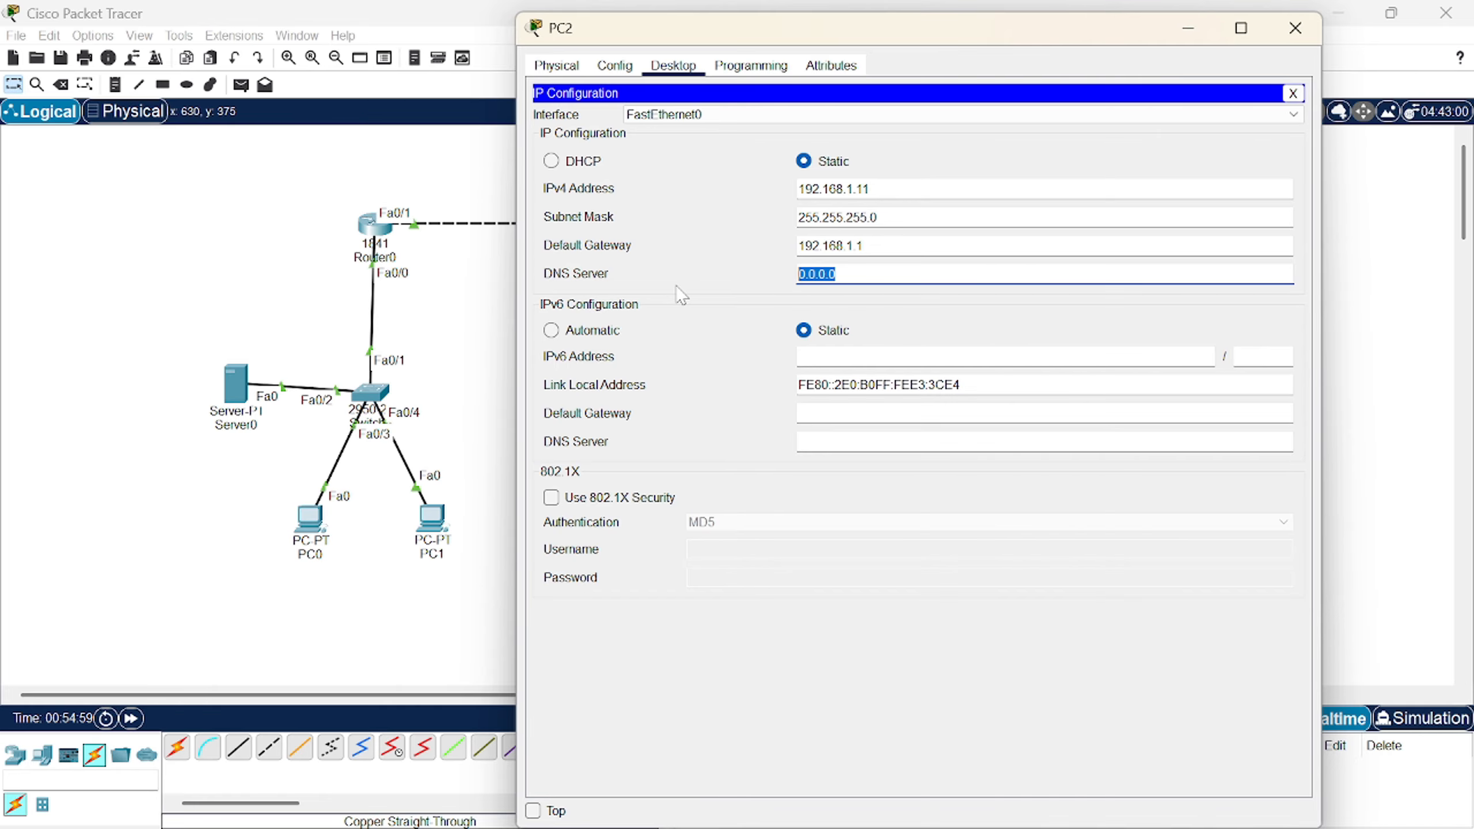
{"action": "type", "text": "10.0"}
- Send a simple PDU ping from PC2 to Server0 and resend it until Successful
{"action": "left_click", "coordinate": [1295, 27]}
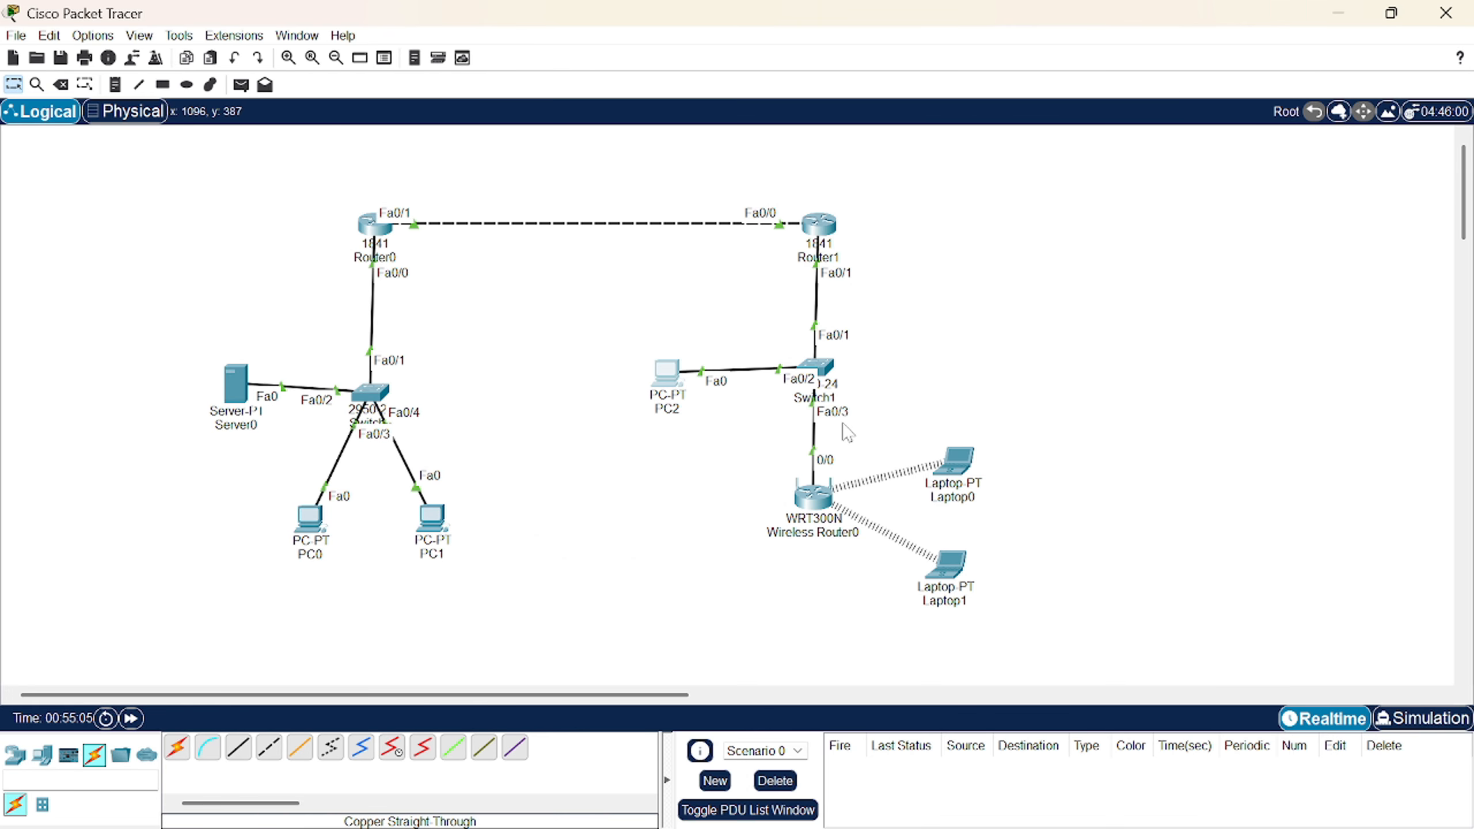
{"action": "left_click", "coordinate": [240, 85]}
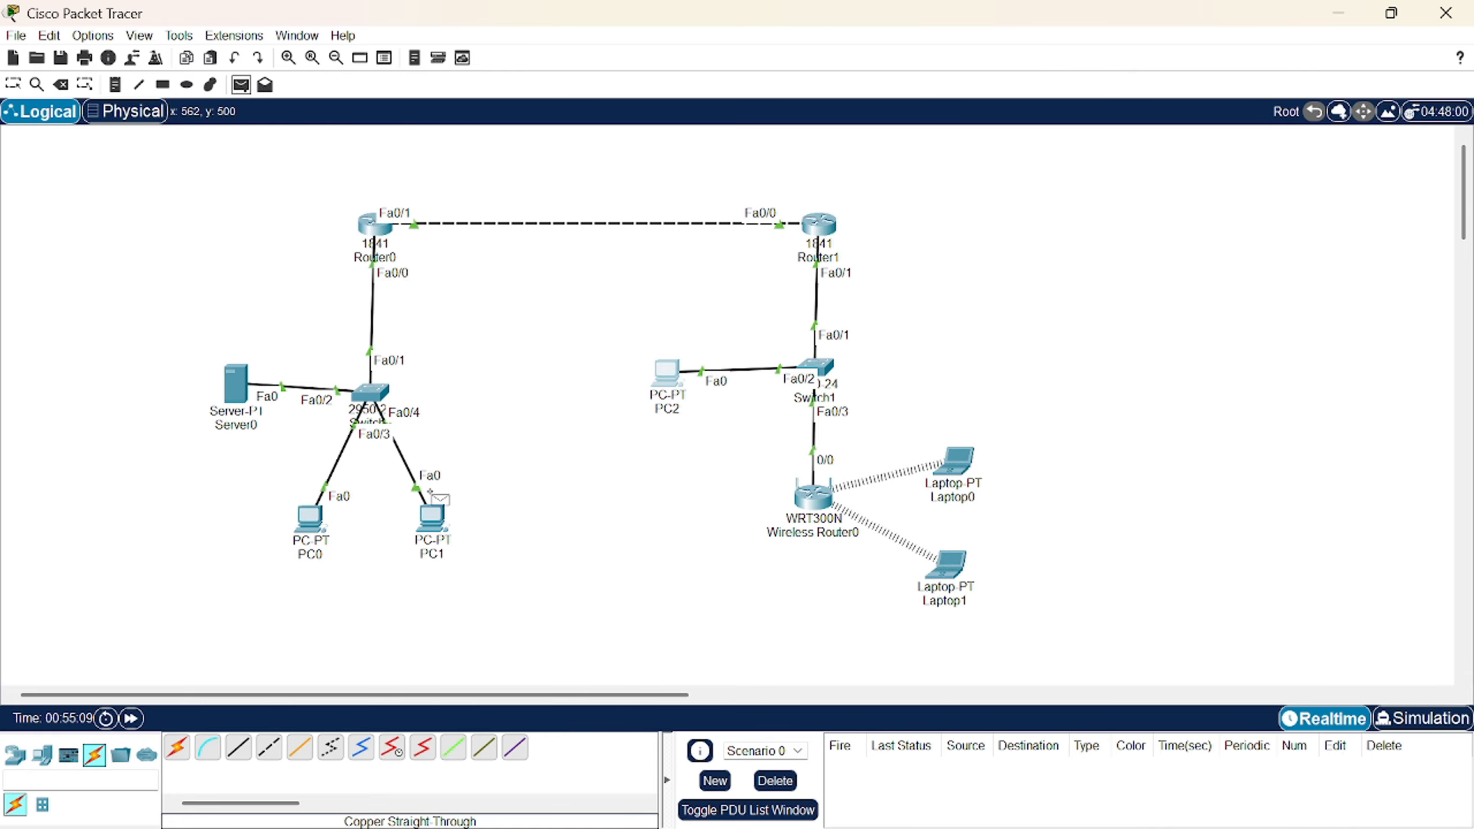
{"action": "left_click", "coordinate": [666, 374]}
{"action": "left_click", "coordinate": [235, 383]}
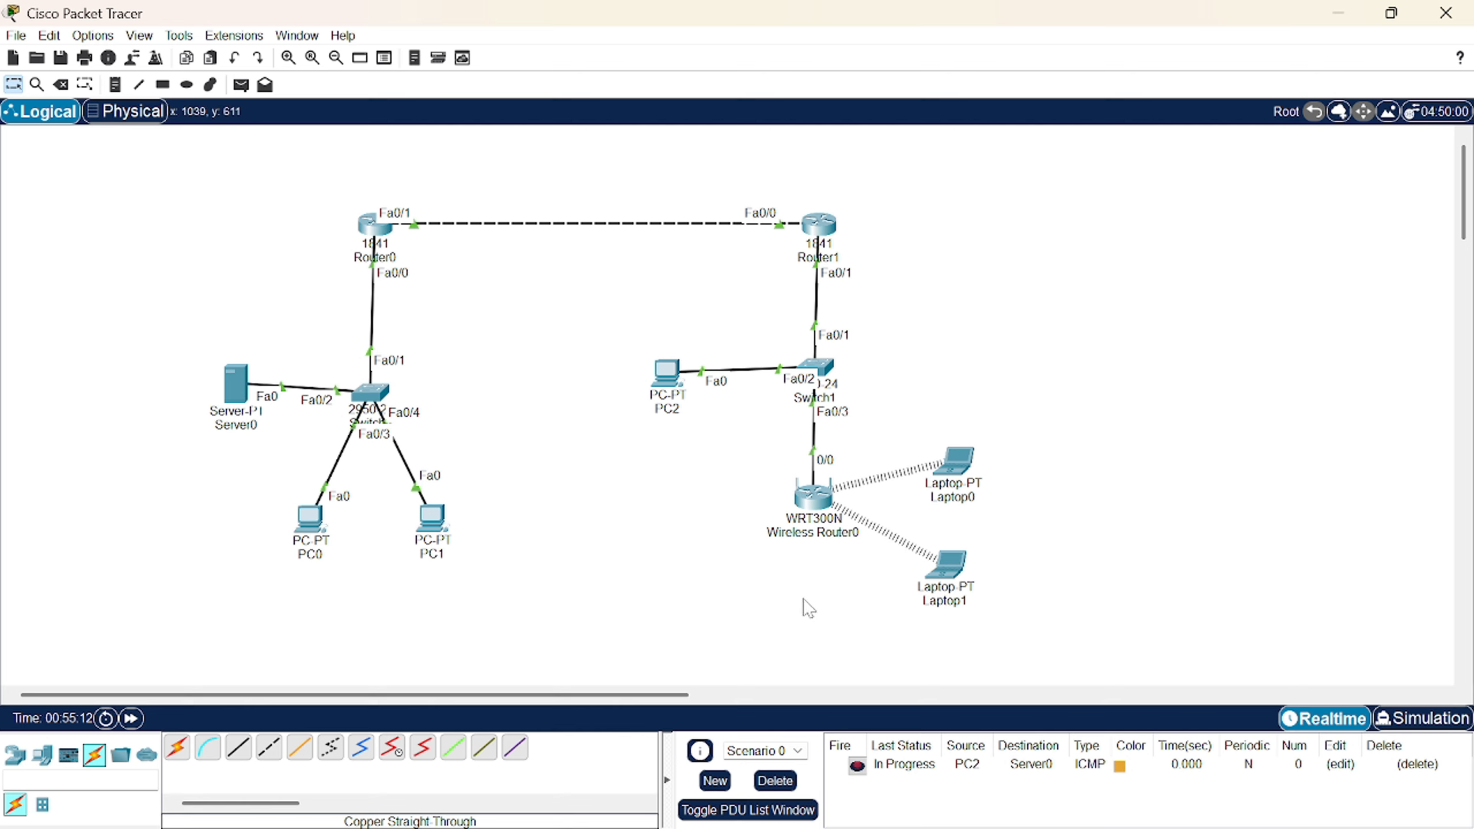
{"action": "left_click", "coordinate": [859, 766]}
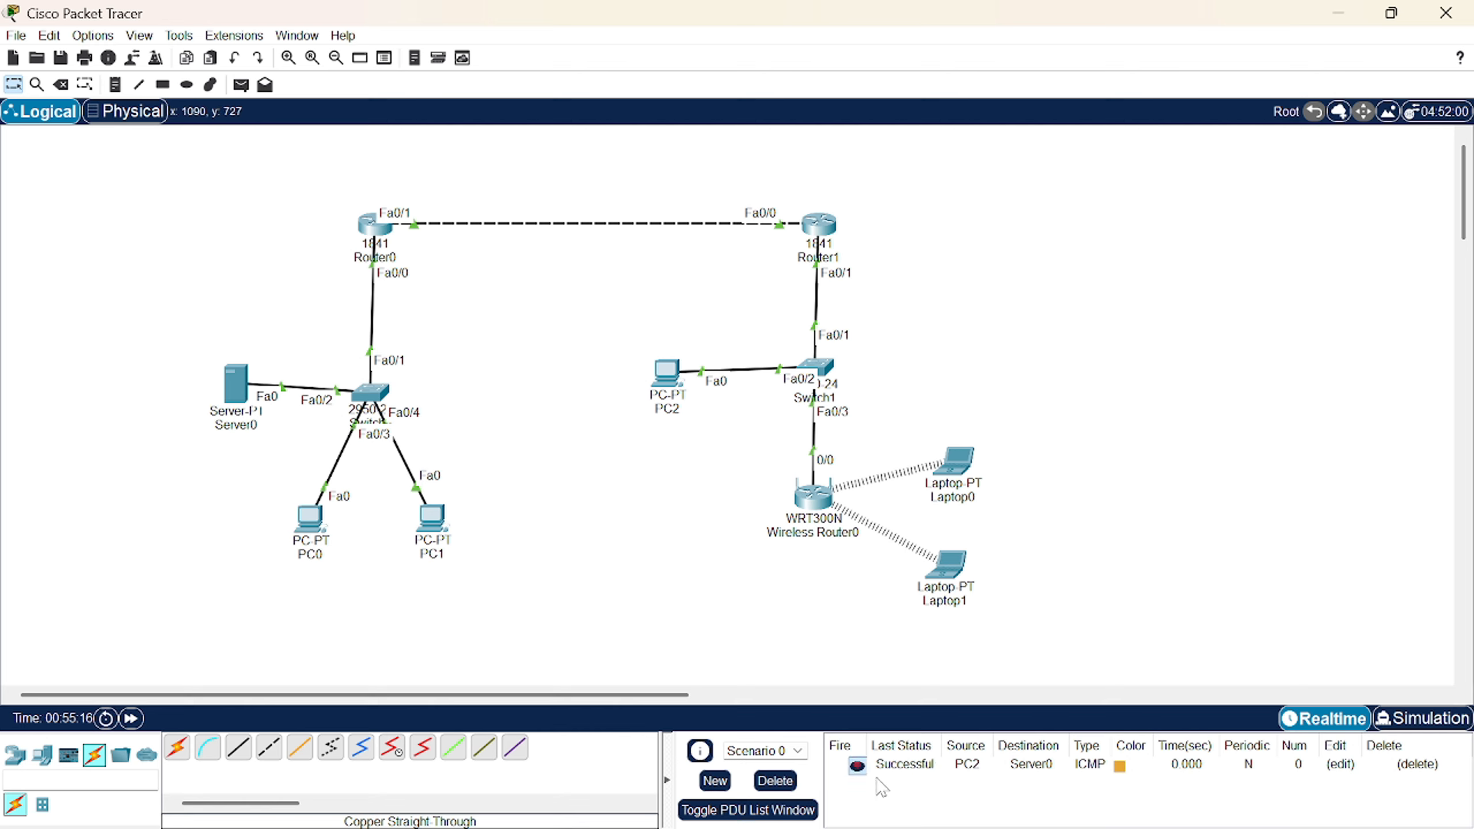
- Send a simple PDU ping from PC2 to PC0 and re-fire the failed attempt
{"action": "left_click", "coordinate": [239, 88]}
{"action": "left_click", "coordinate": [657, 375]}
{"action": "left_click", "coordinate": [319, 519]}
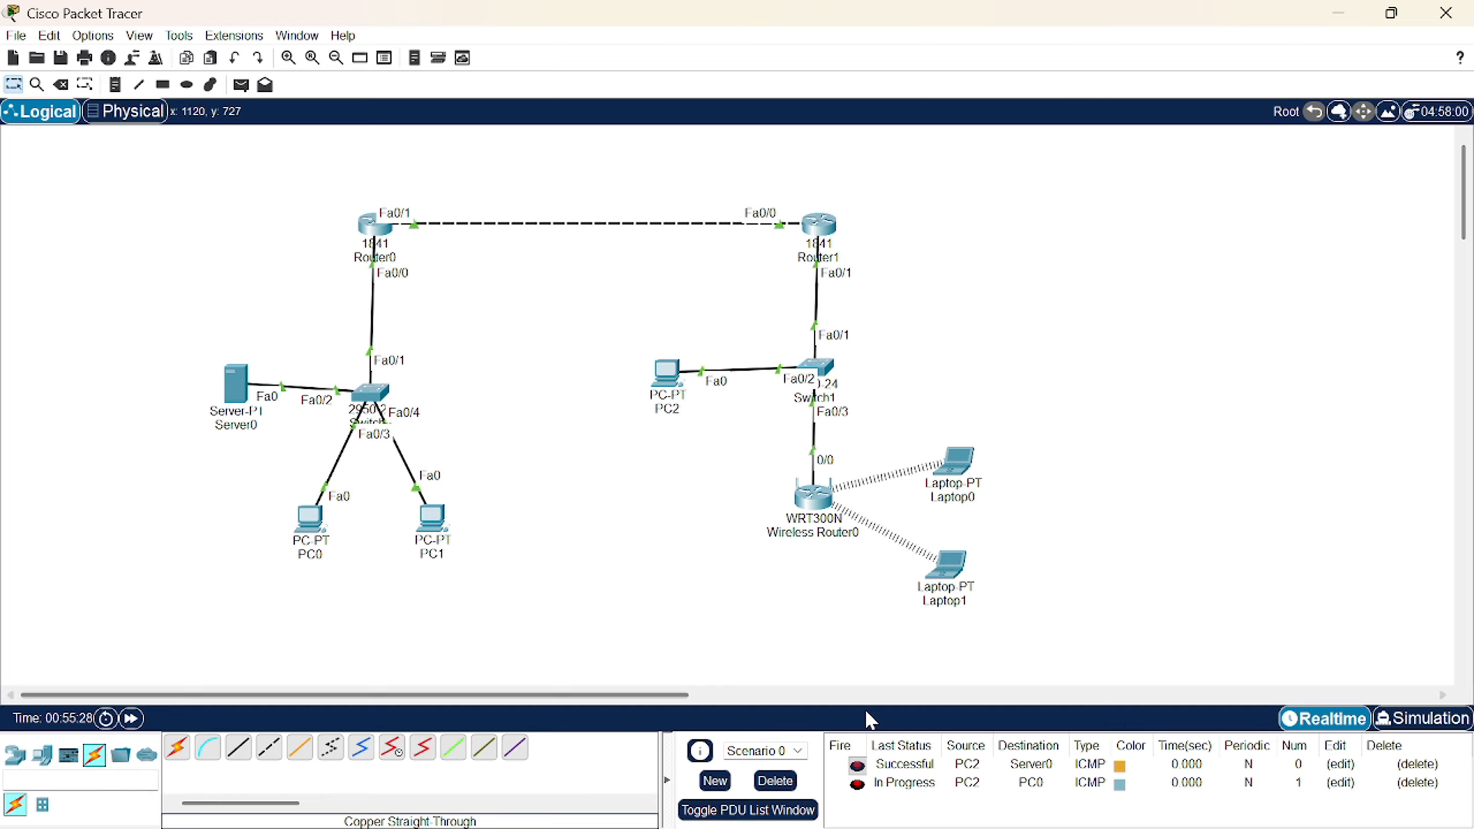
{"action": "left_click", "coordinate": [858, 784]}
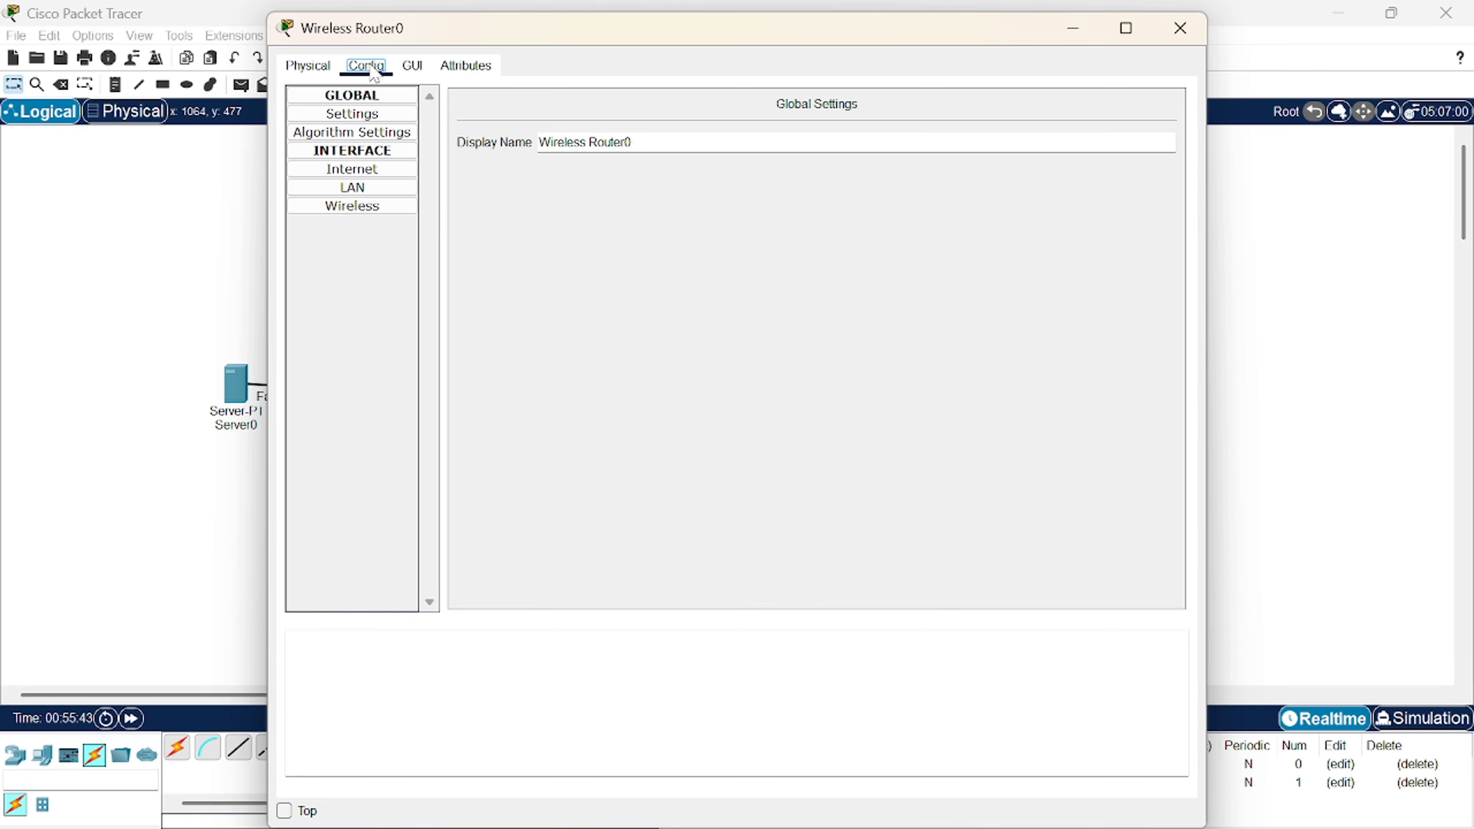
- Set Wireless Router0's Internet port to static 192.168.1.2/255.255.255.0, gateway 192.168.1.1, DNS 10.0.0.254
{"action": "left_click", "coordinate": [392, 174]}
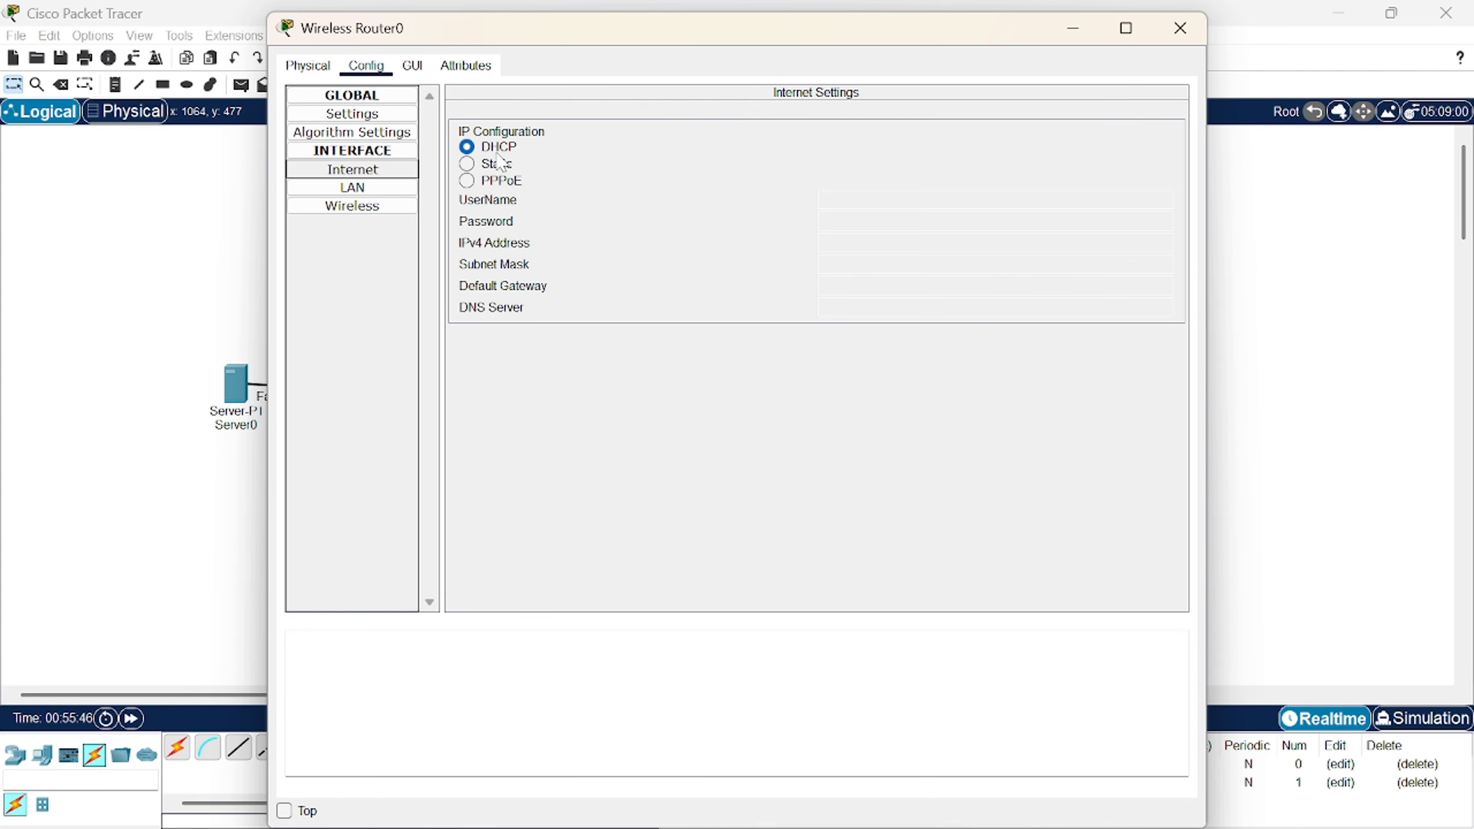
{"action": "left_click", "coordinate": [477, 168]}
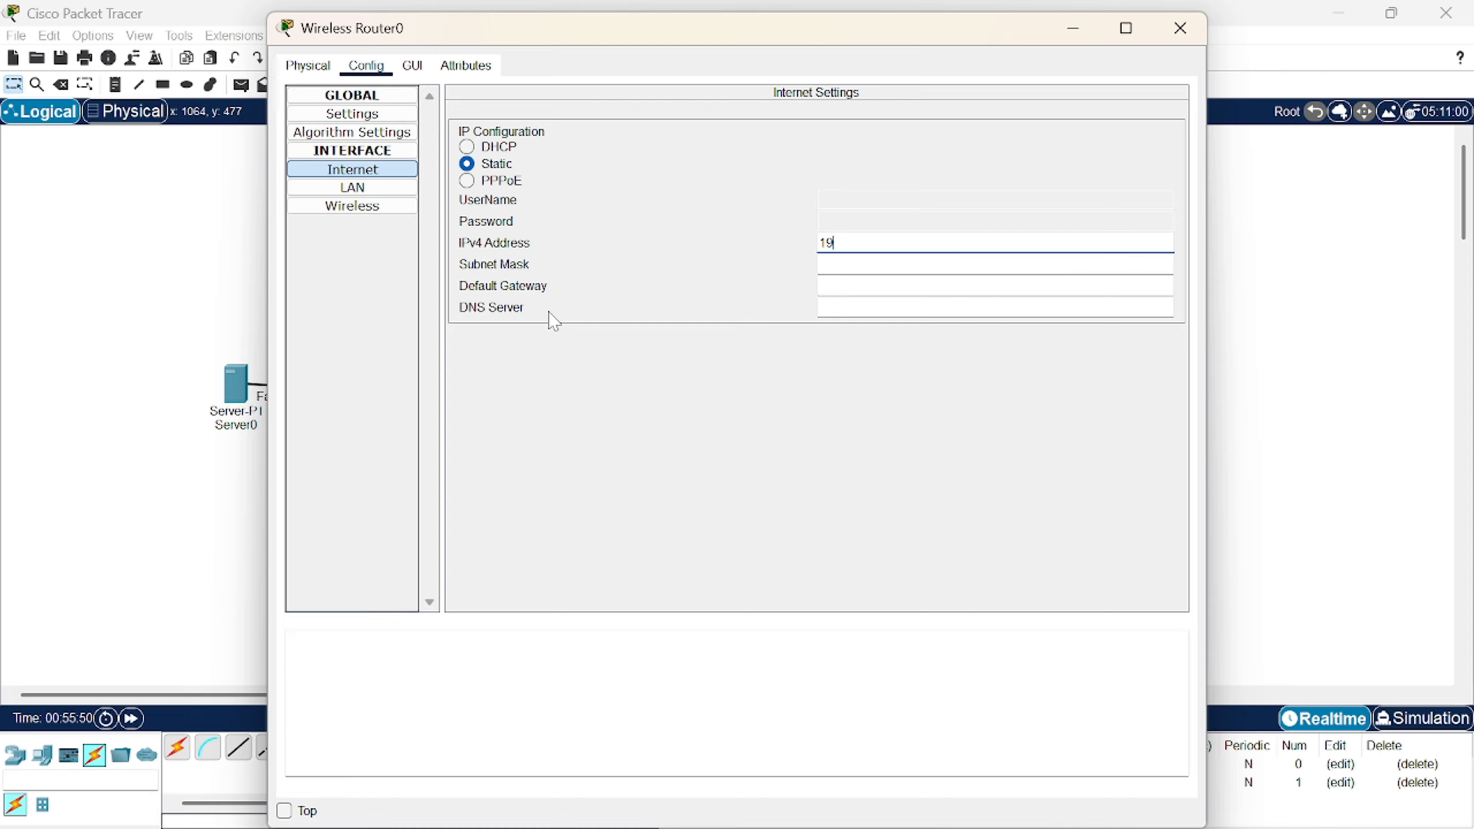
{"action": "type", "text": "192.168.1.2"}
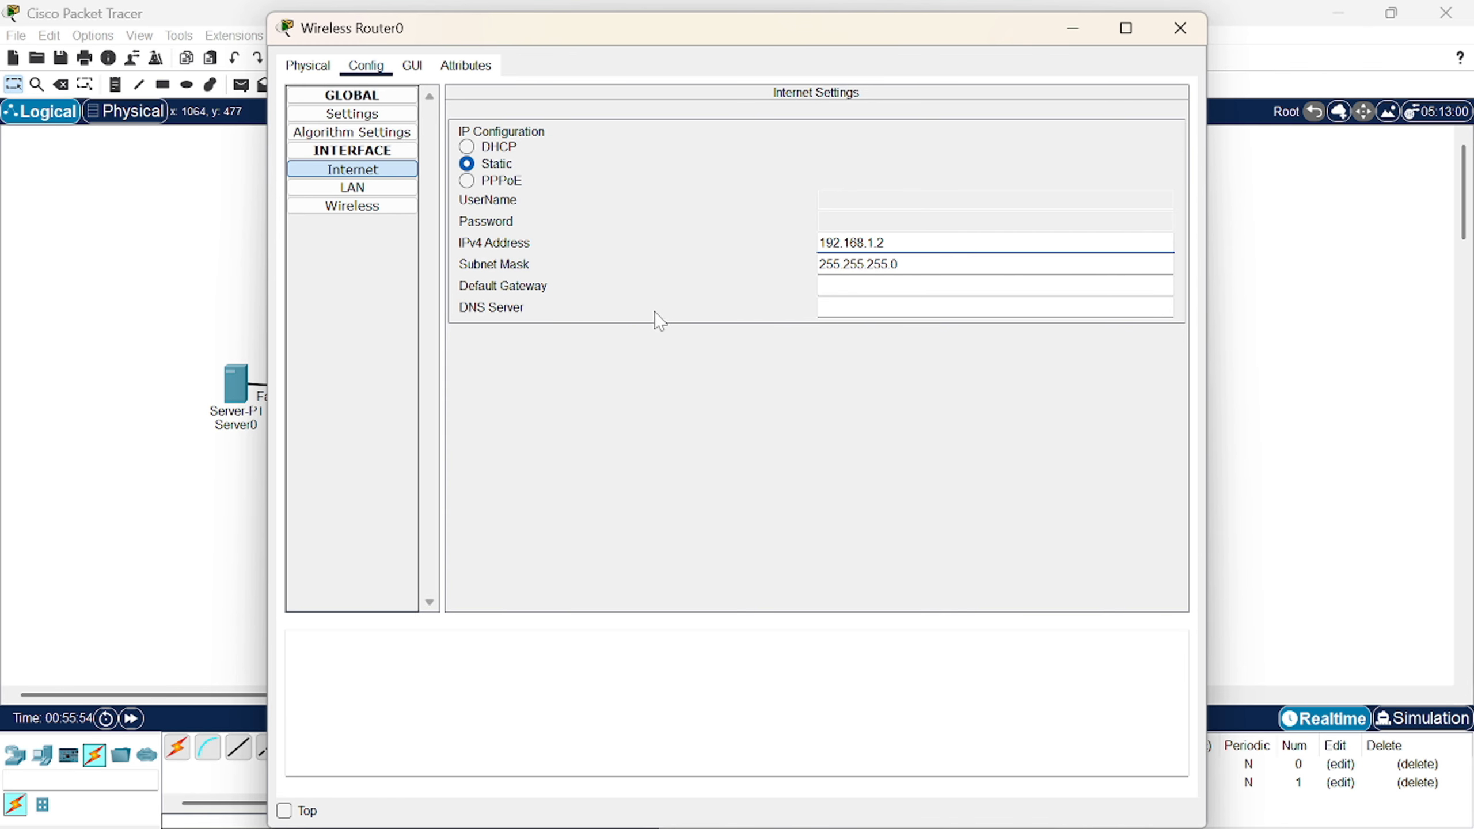
{"action": "key", "text": "Tab"}
{"action": "key", "text": "Tab"}
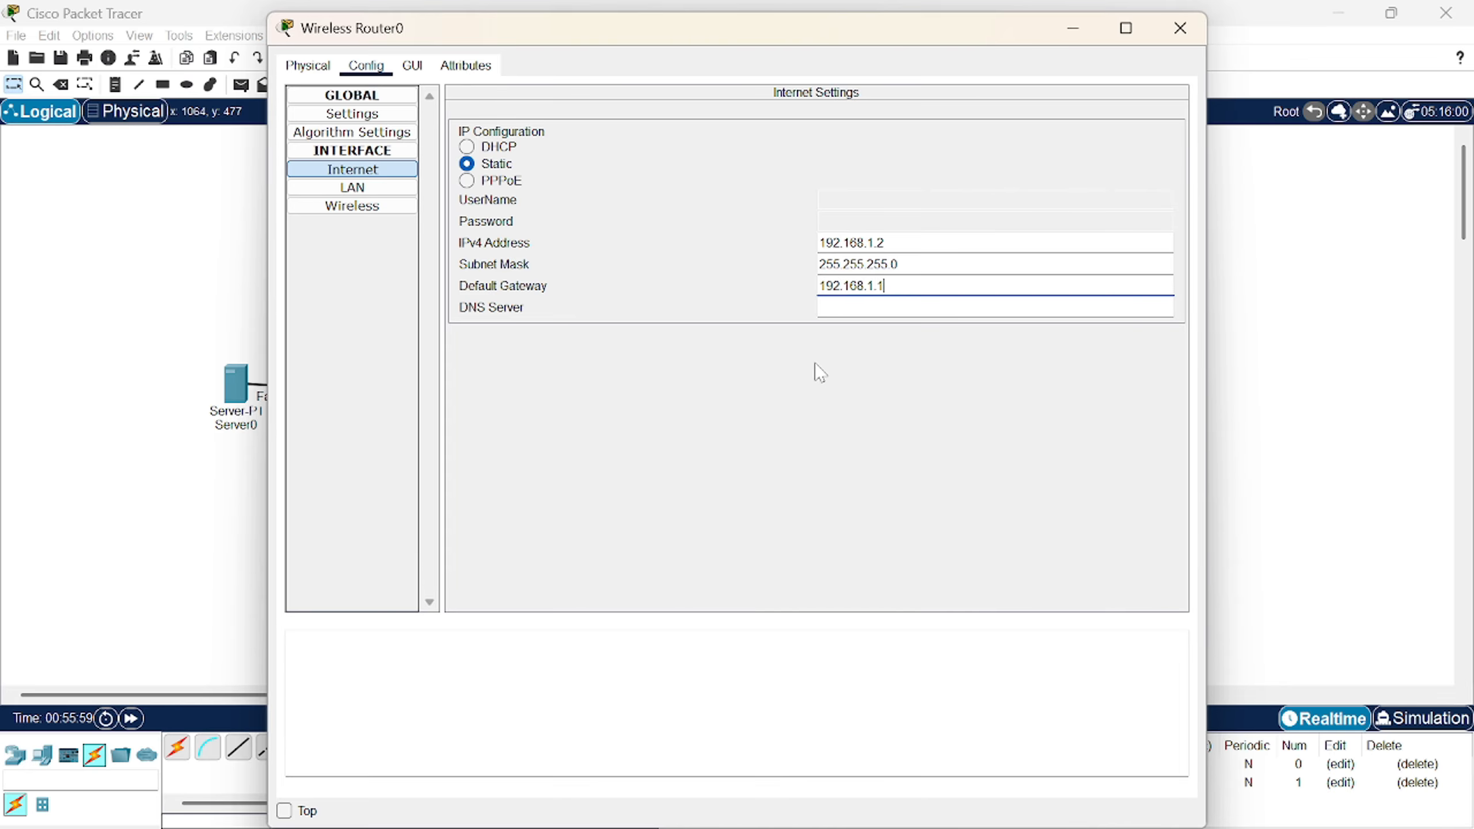
{"action": "key", "text": "Tab"}
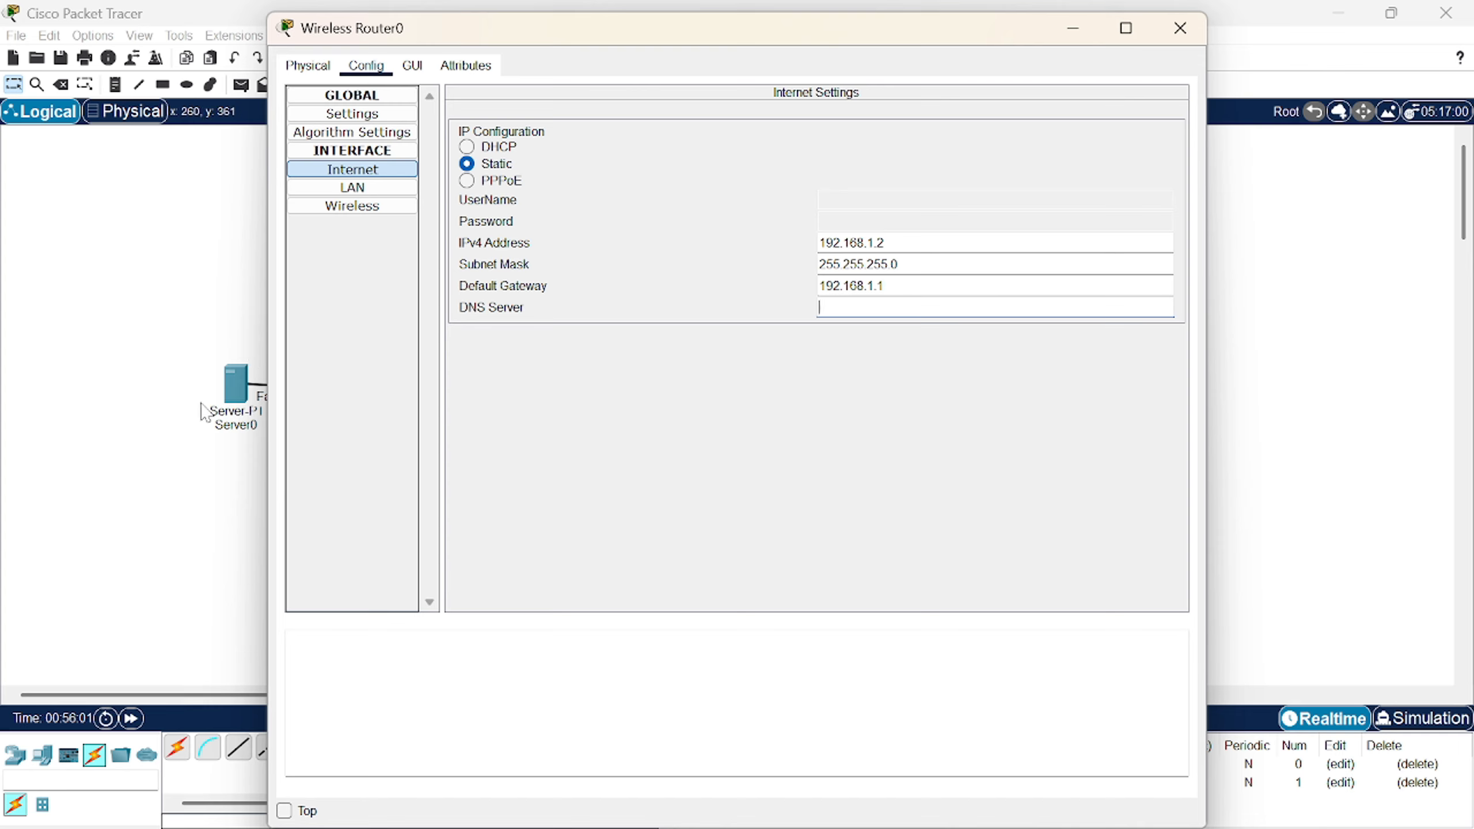
{"action": "type", "text": "10.0.0.254"}
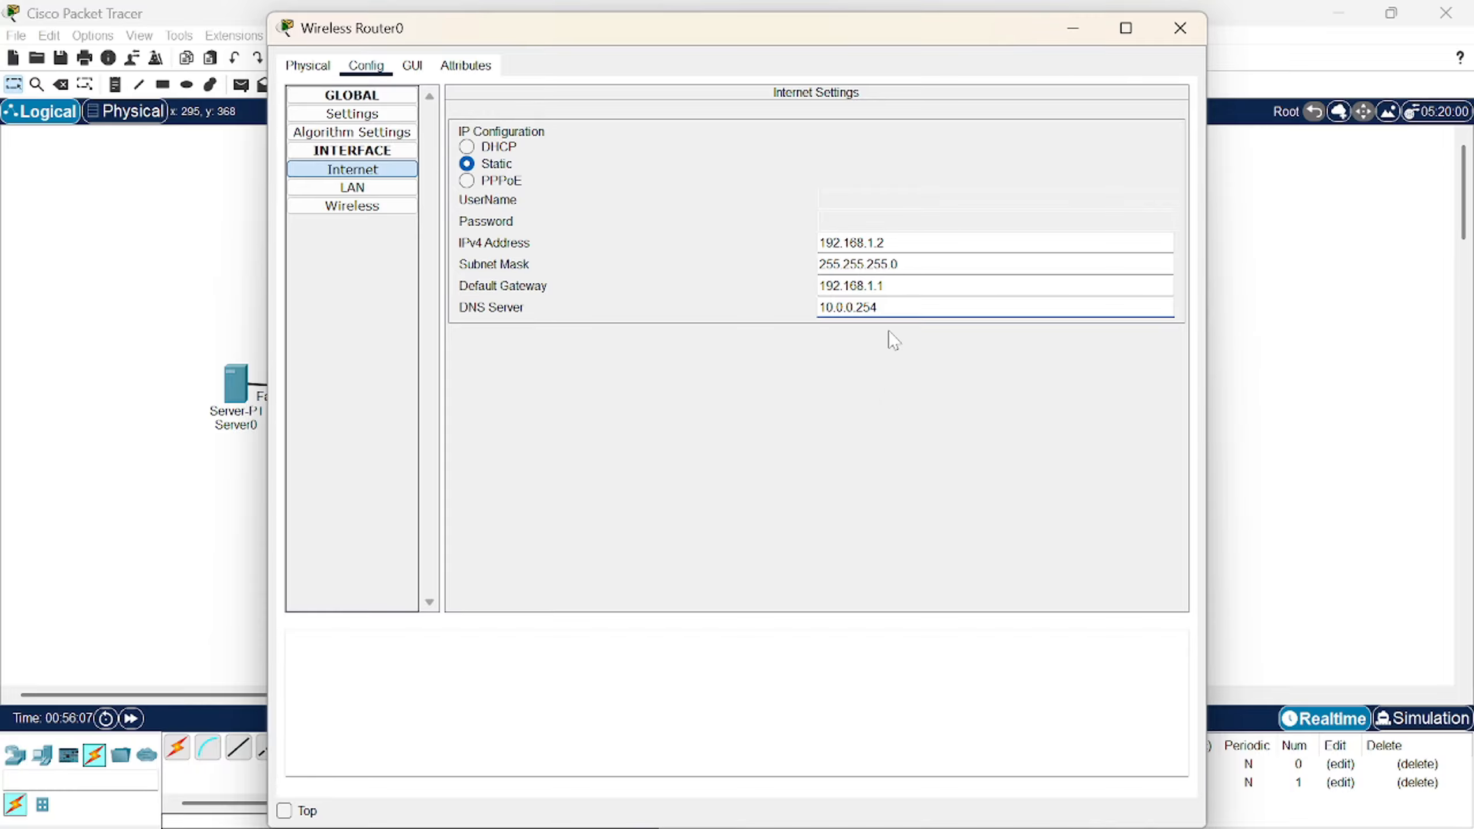
{"action": "left_click", "coordinate": [425, 69]}
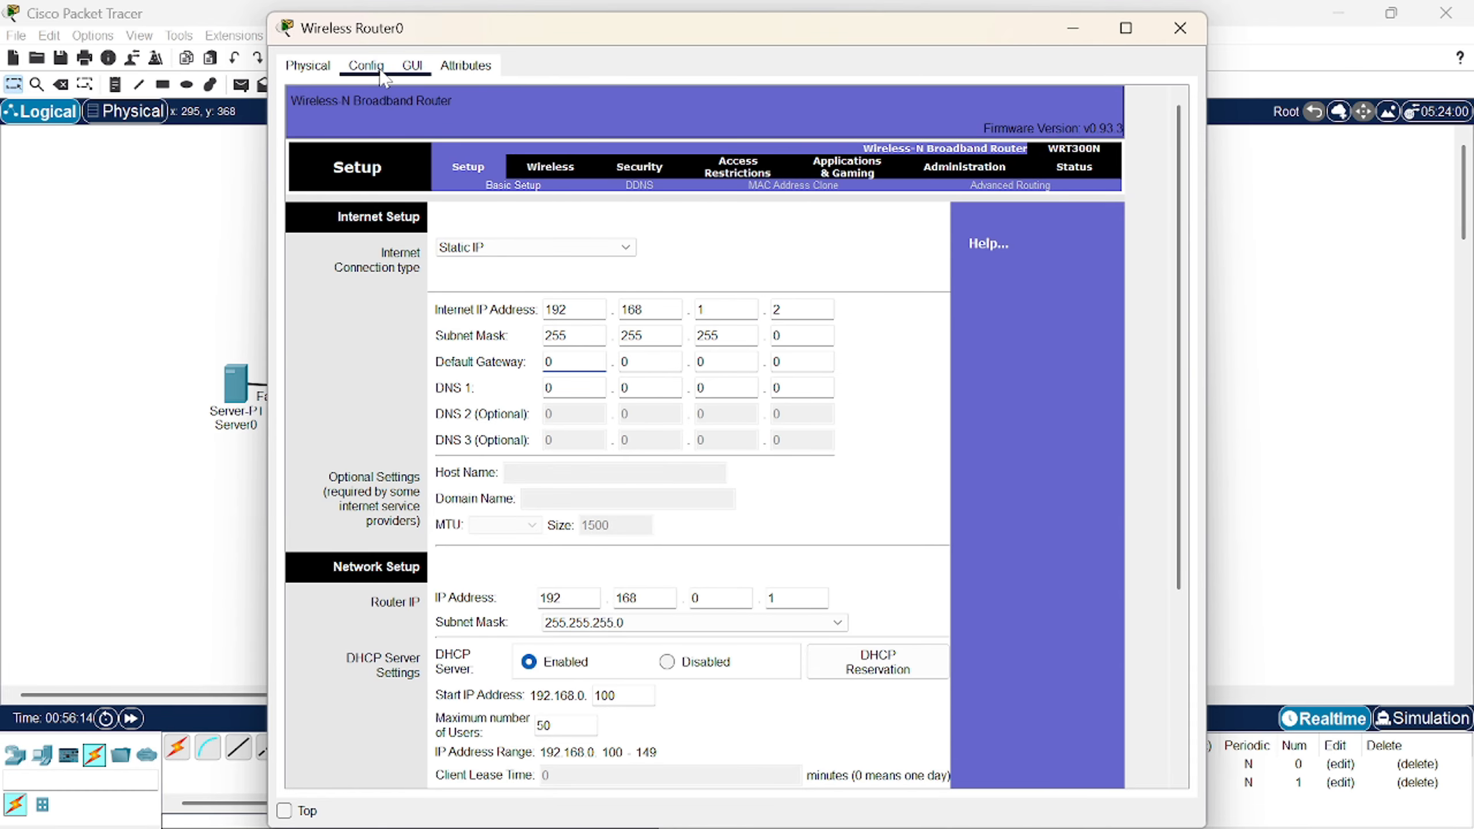
- Save Wireless Router0's web setup settings and close the router window
{"action": "left_click", "coordinate": [382, 74]}
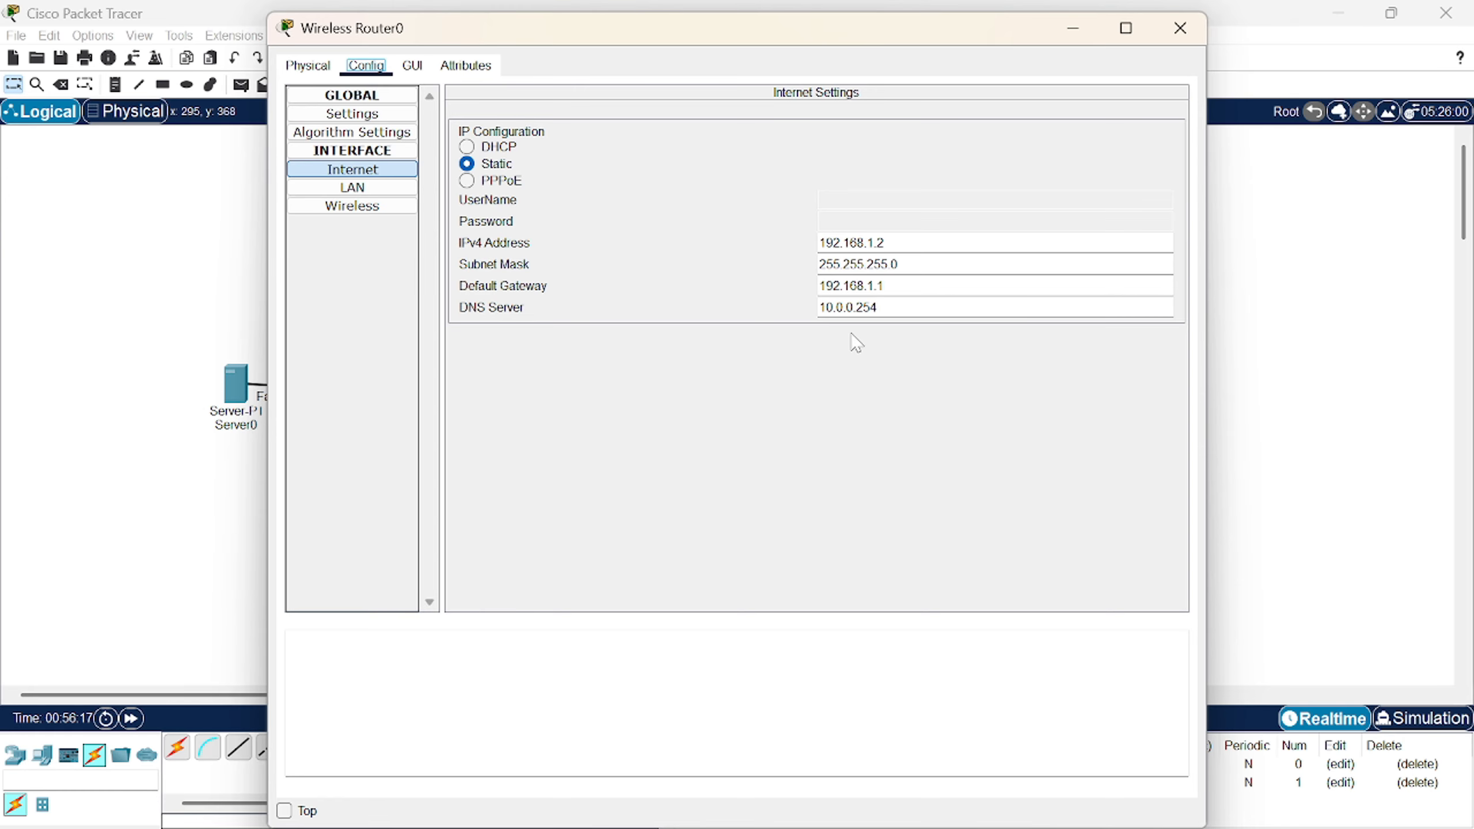
{"action": "left_click", "coordinate": [409, 67]}
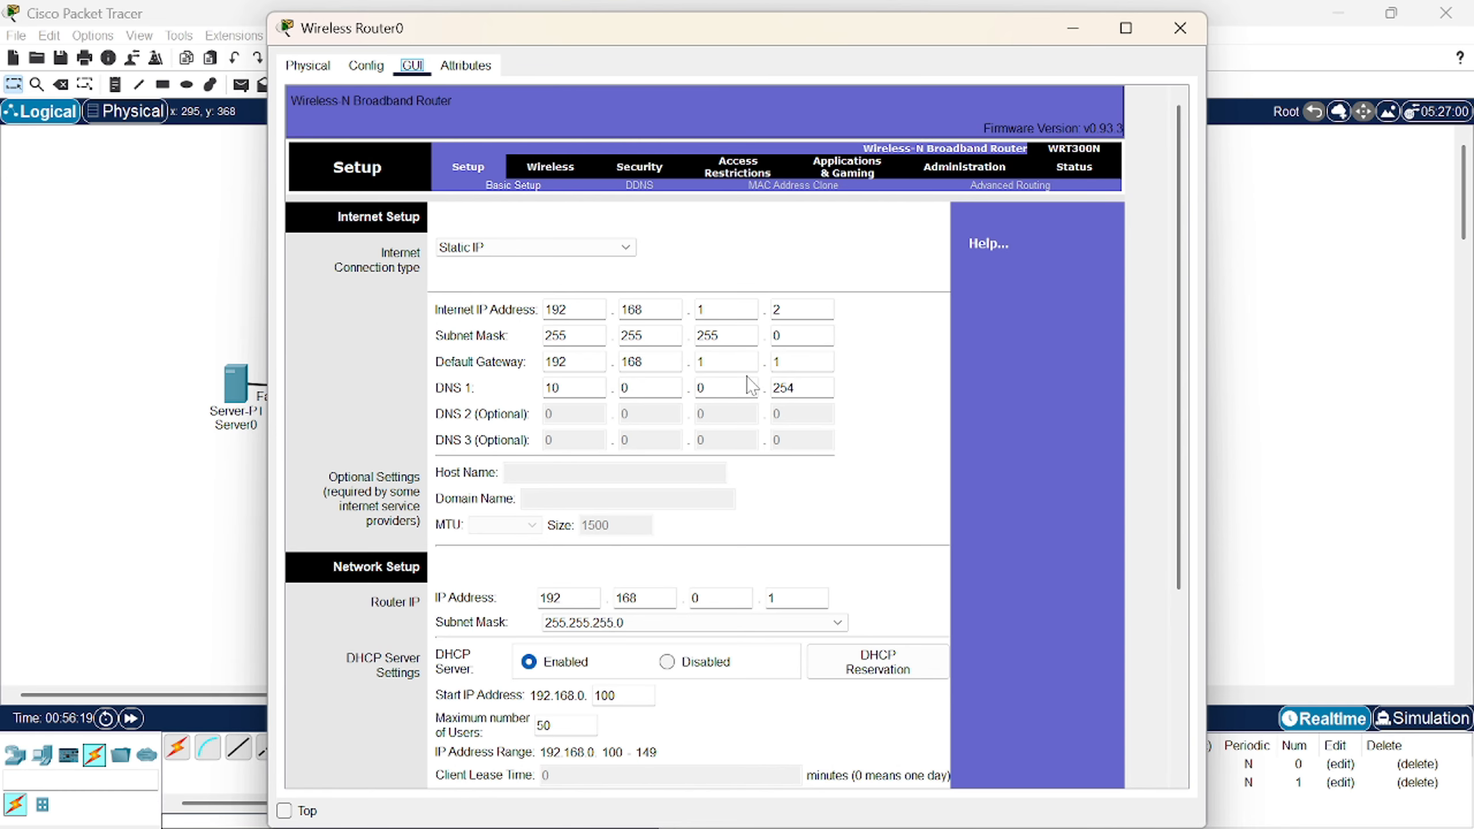
{"action": "scroll", "coordinate": [767, 332], "scroll_direction": "down", "scroll_amount": 5}
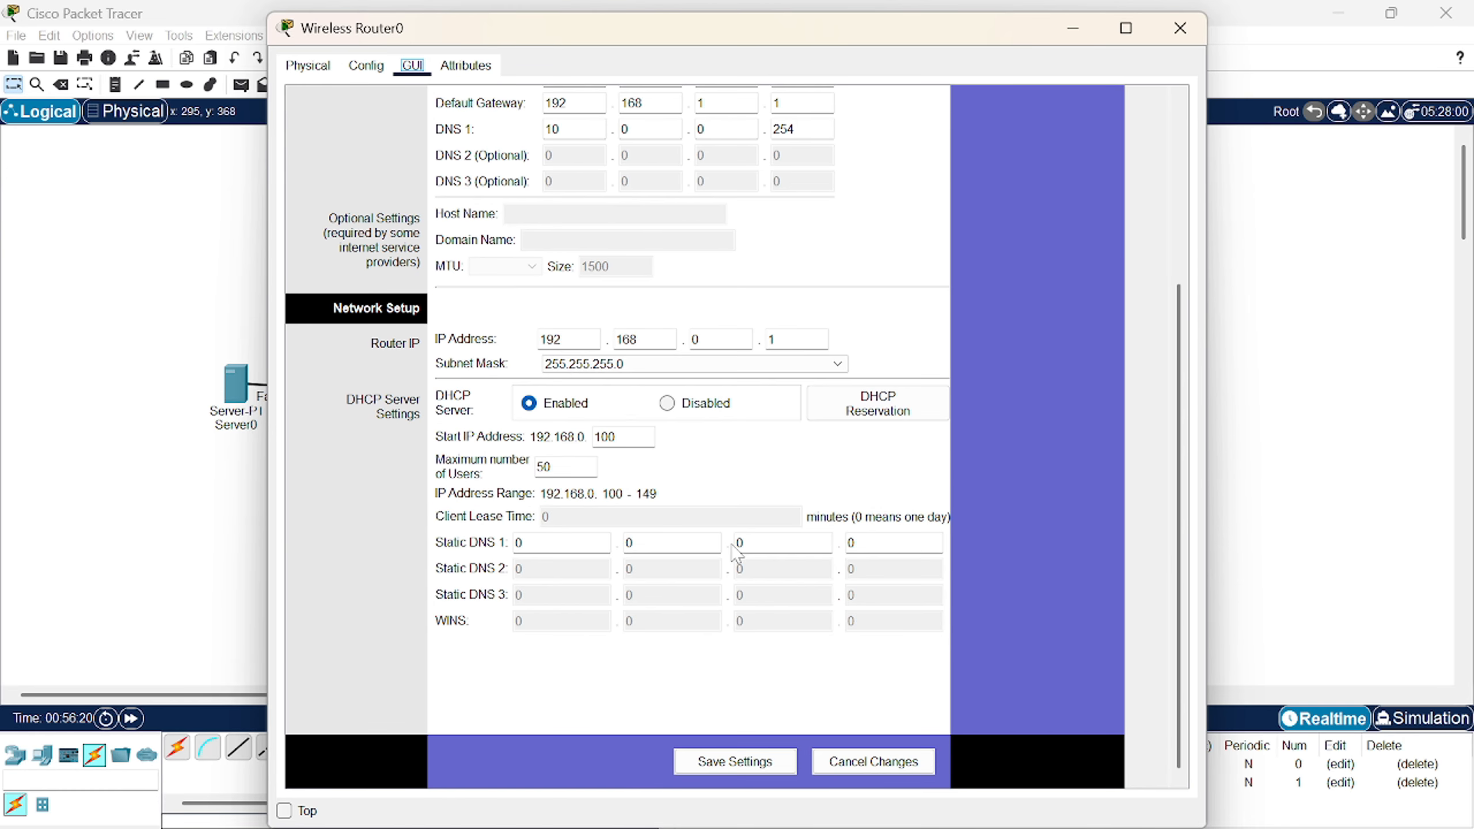
{"action": "left_click", "coordinate": [737, 762]}
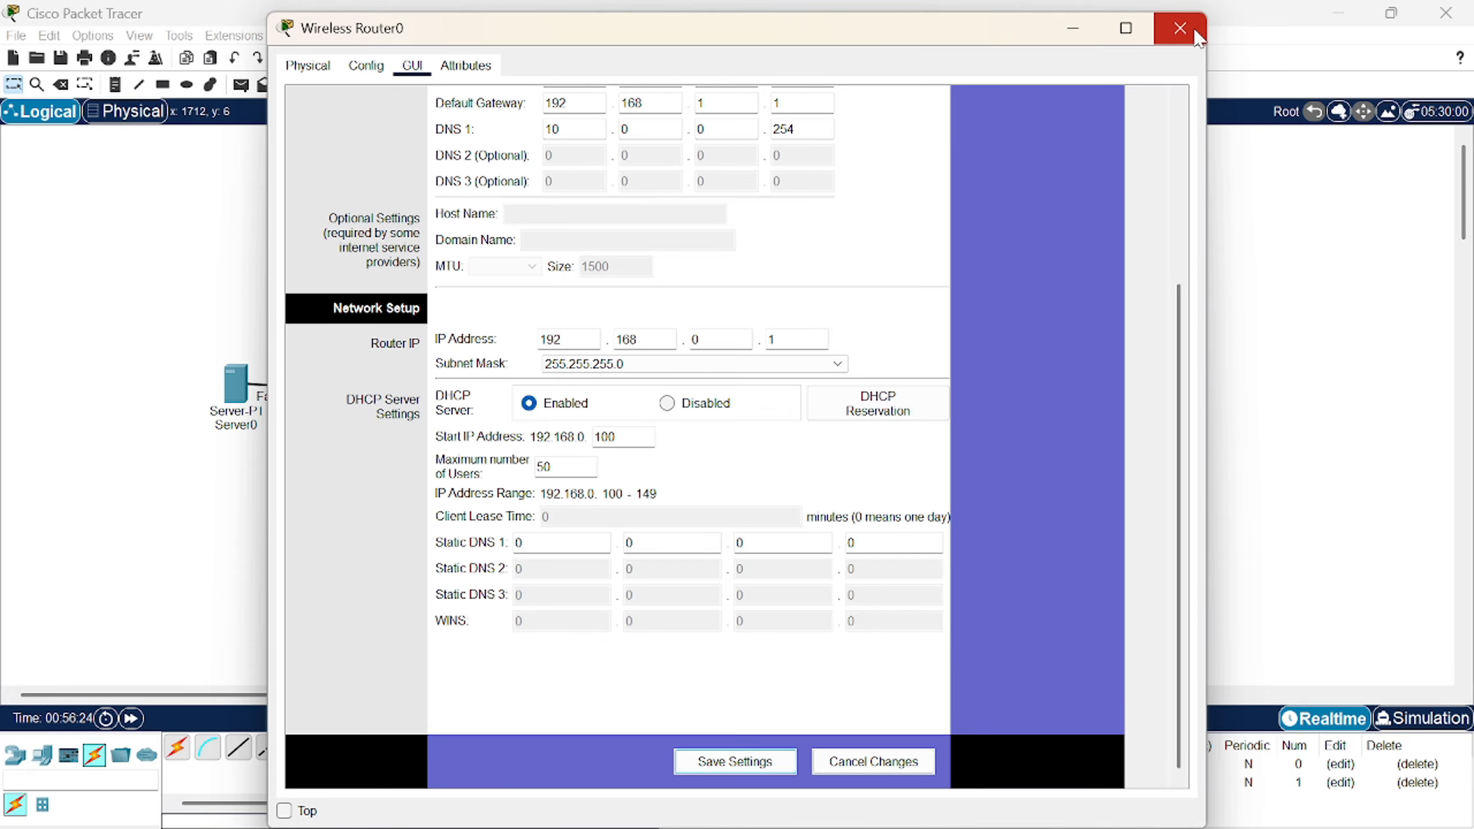
{"action": "scroll", "coordinate": [893, 288], "scroll_direction": "up", "scroll_amount": 4}
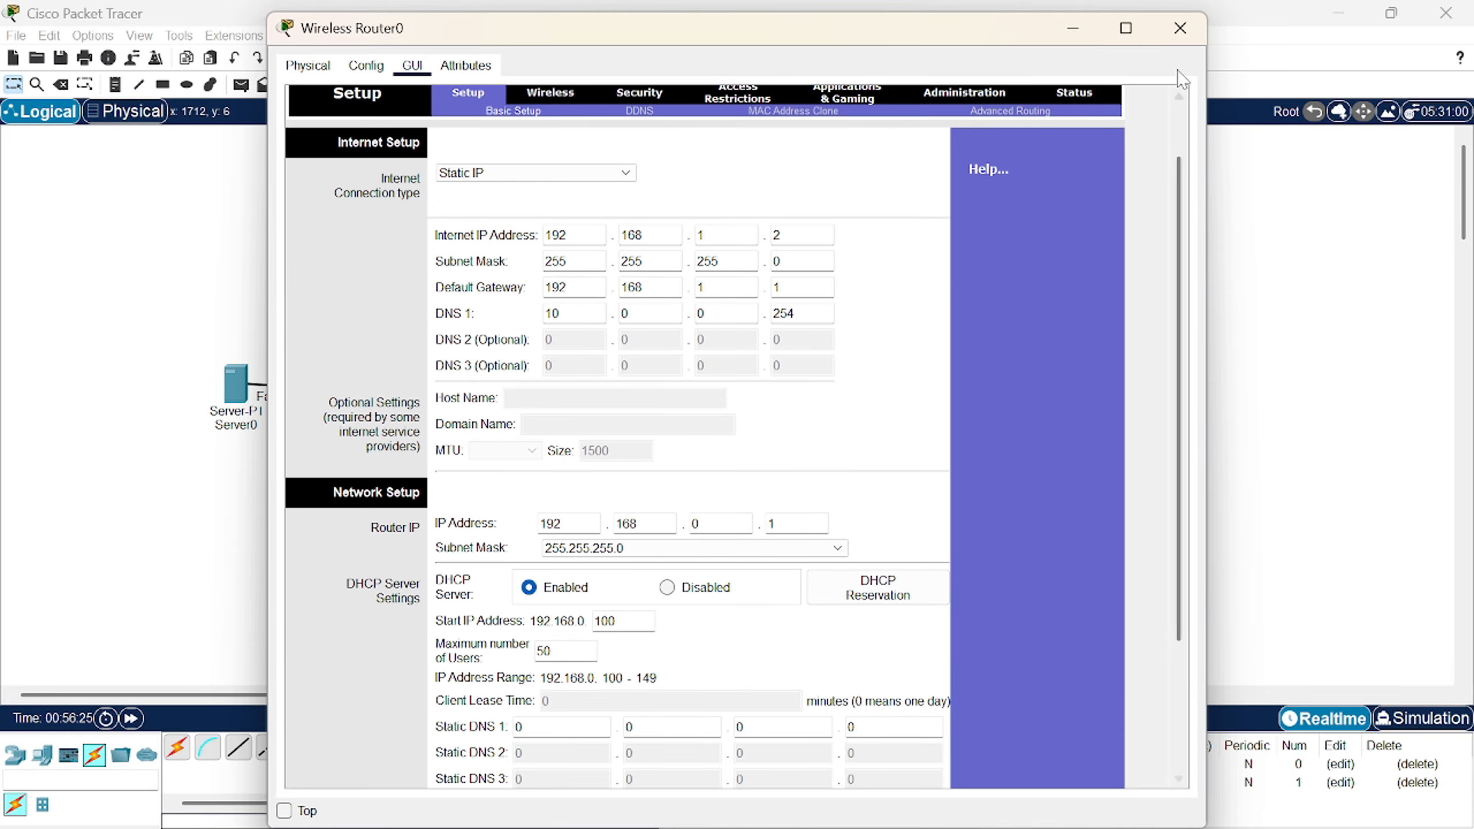
{"action": "left_click", "coordinate": [1180, 28]}
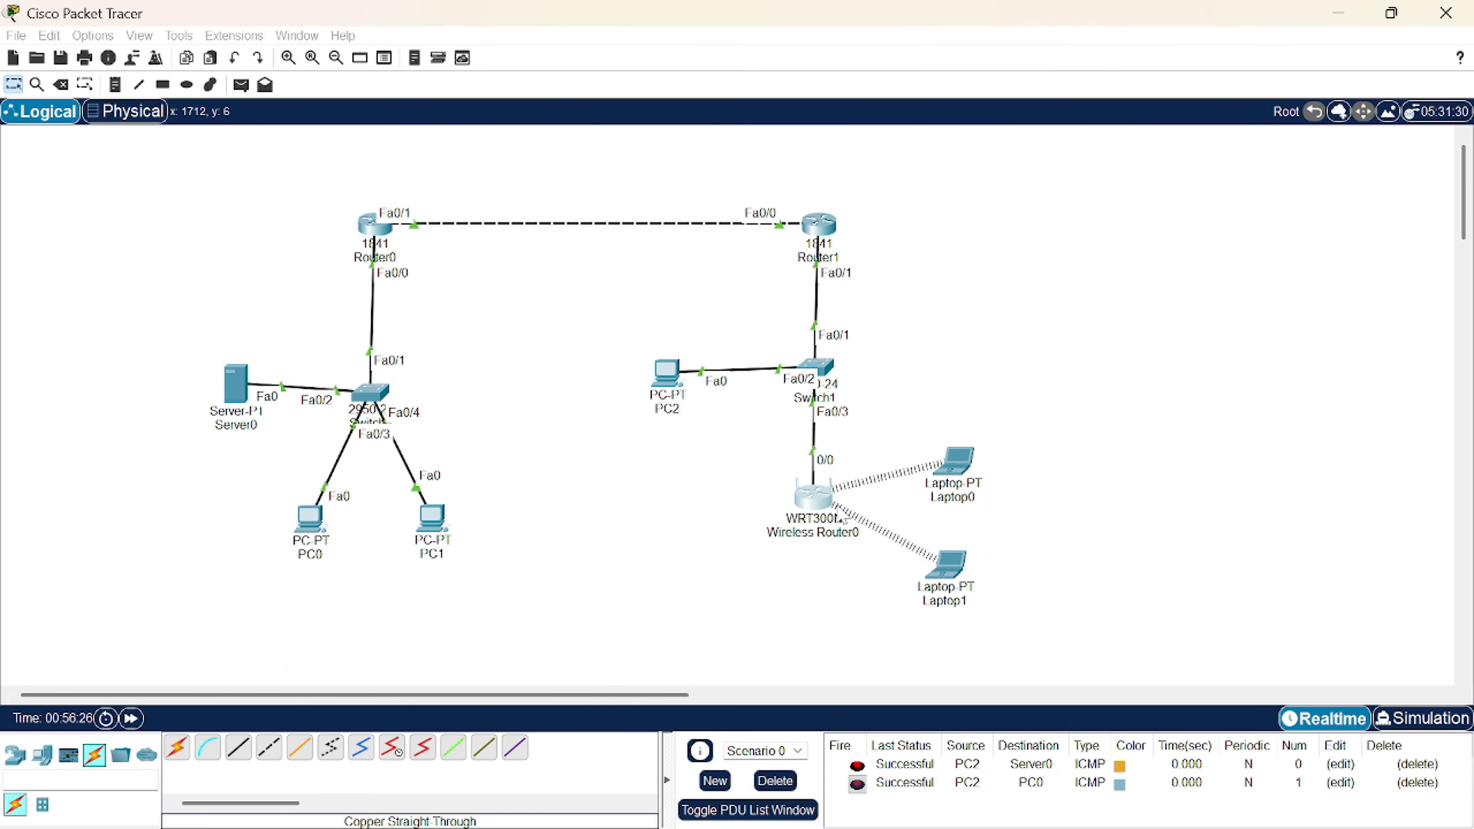
- Switch Laptop0 from Static back to DHCP so it leases 192.168.0.104
{"action": "left_click", "coordinate": [973, 465]}
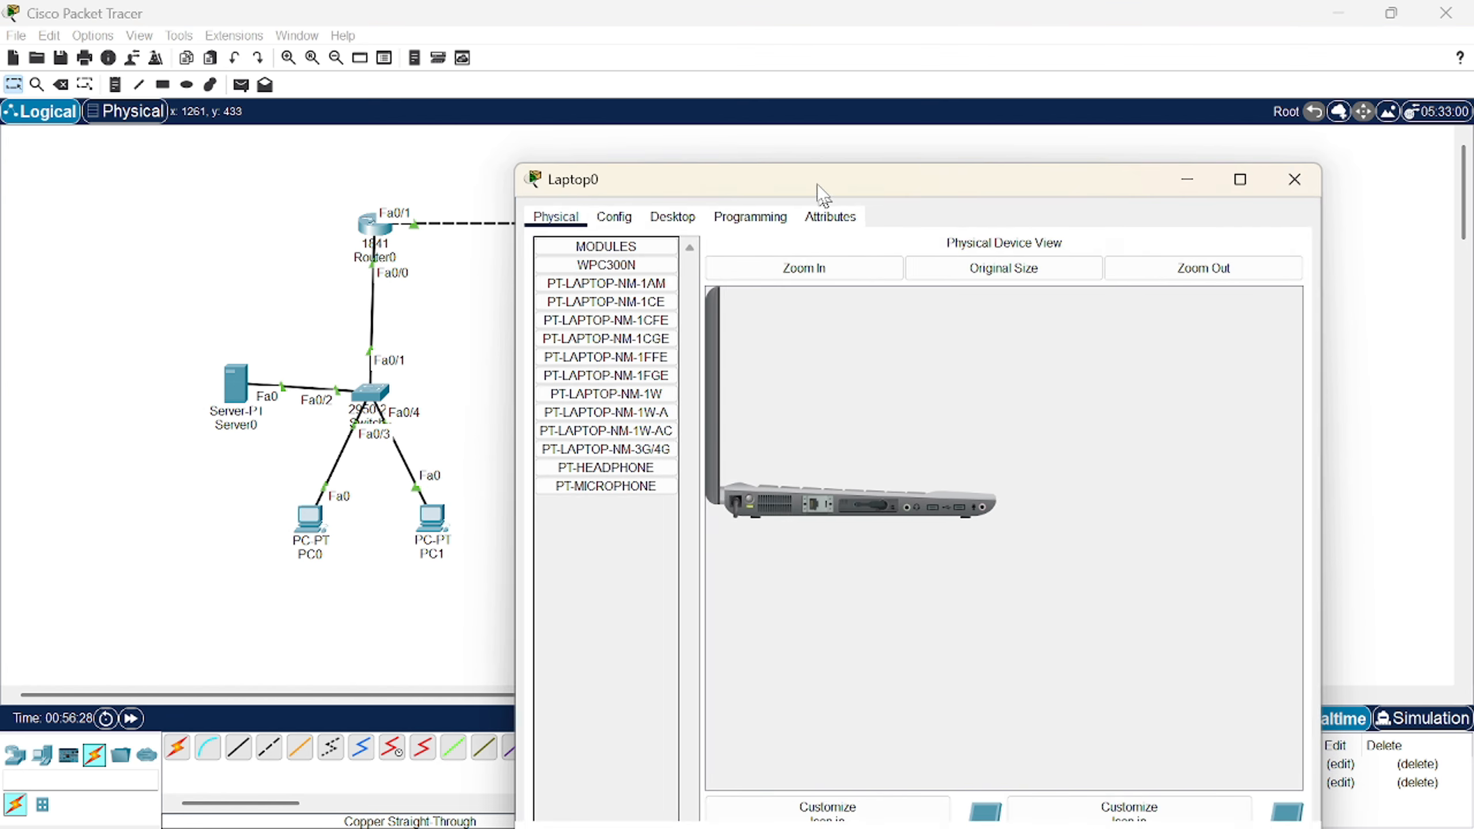
{"action": "left_click_drag", "start_coordinate": [821, 191], "coordinate": [784, 57]}
{"action": "left_click", "coordinate": [619, 88]}
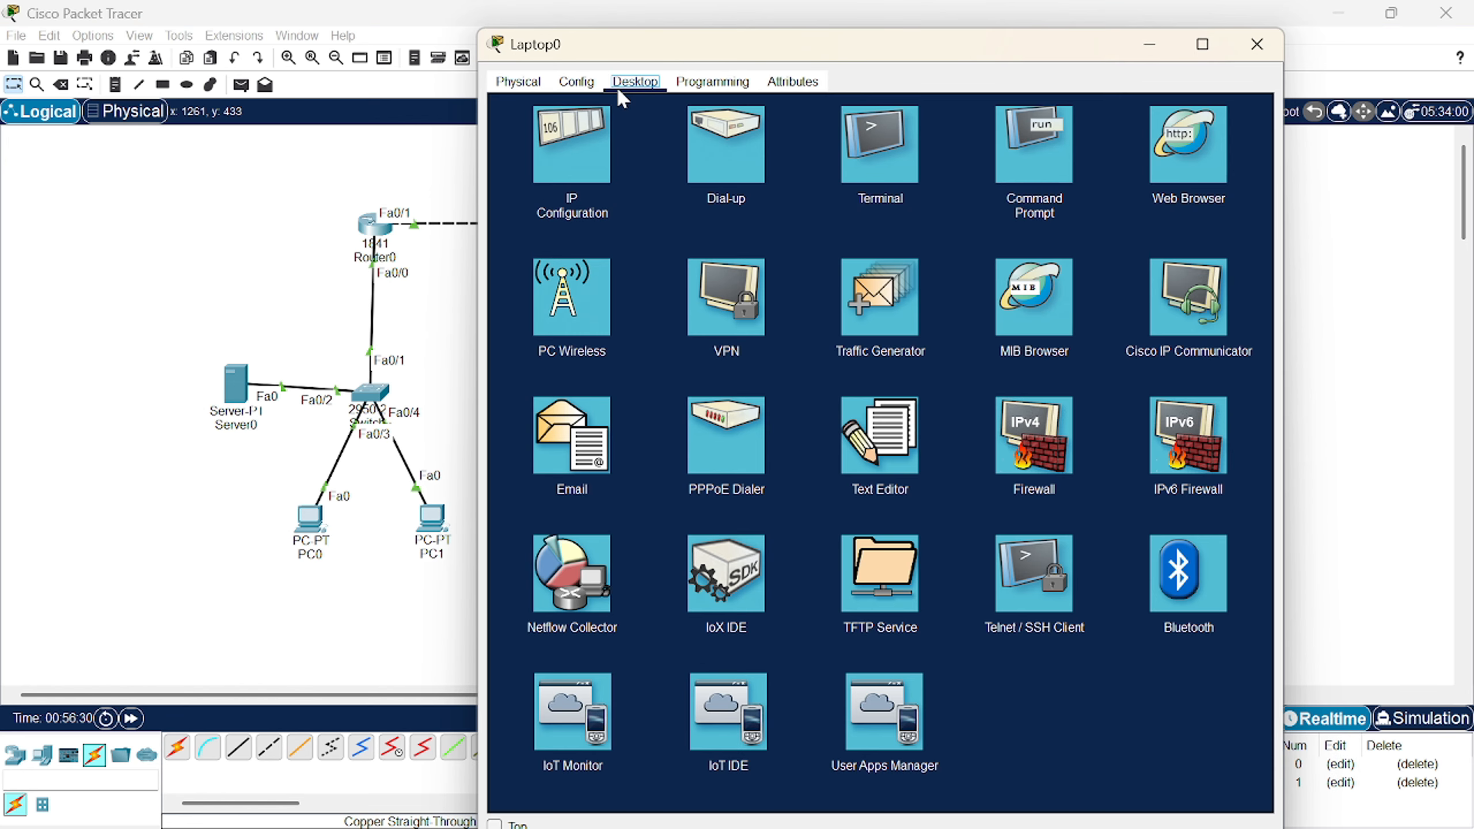
{"action": "left_click", "coordinate": [575, 141]}
{"action": "left_click", "coordinate": [765, 177]}
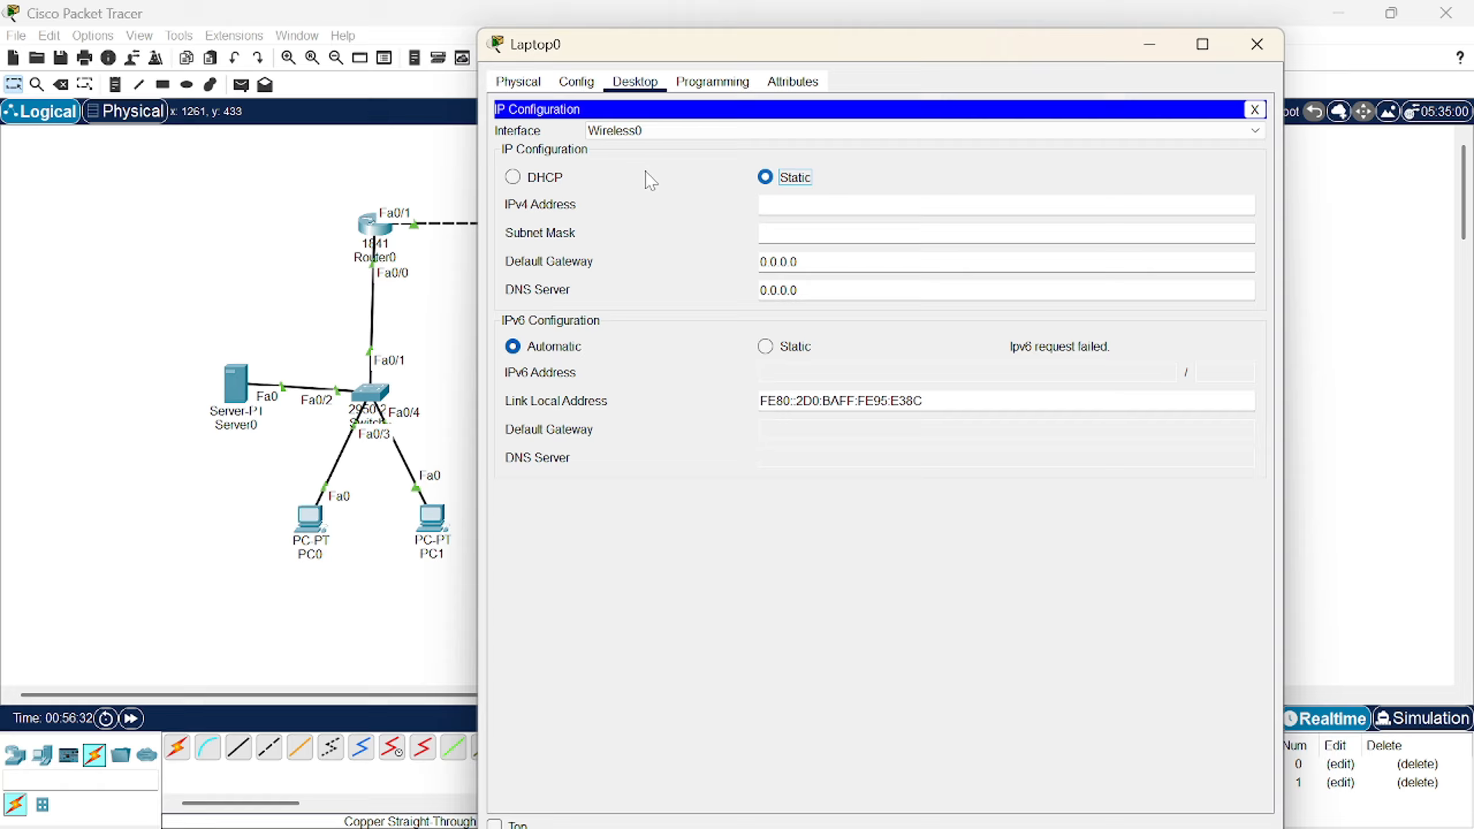
{"action": "left_click", "coordinate": [539, 181]}
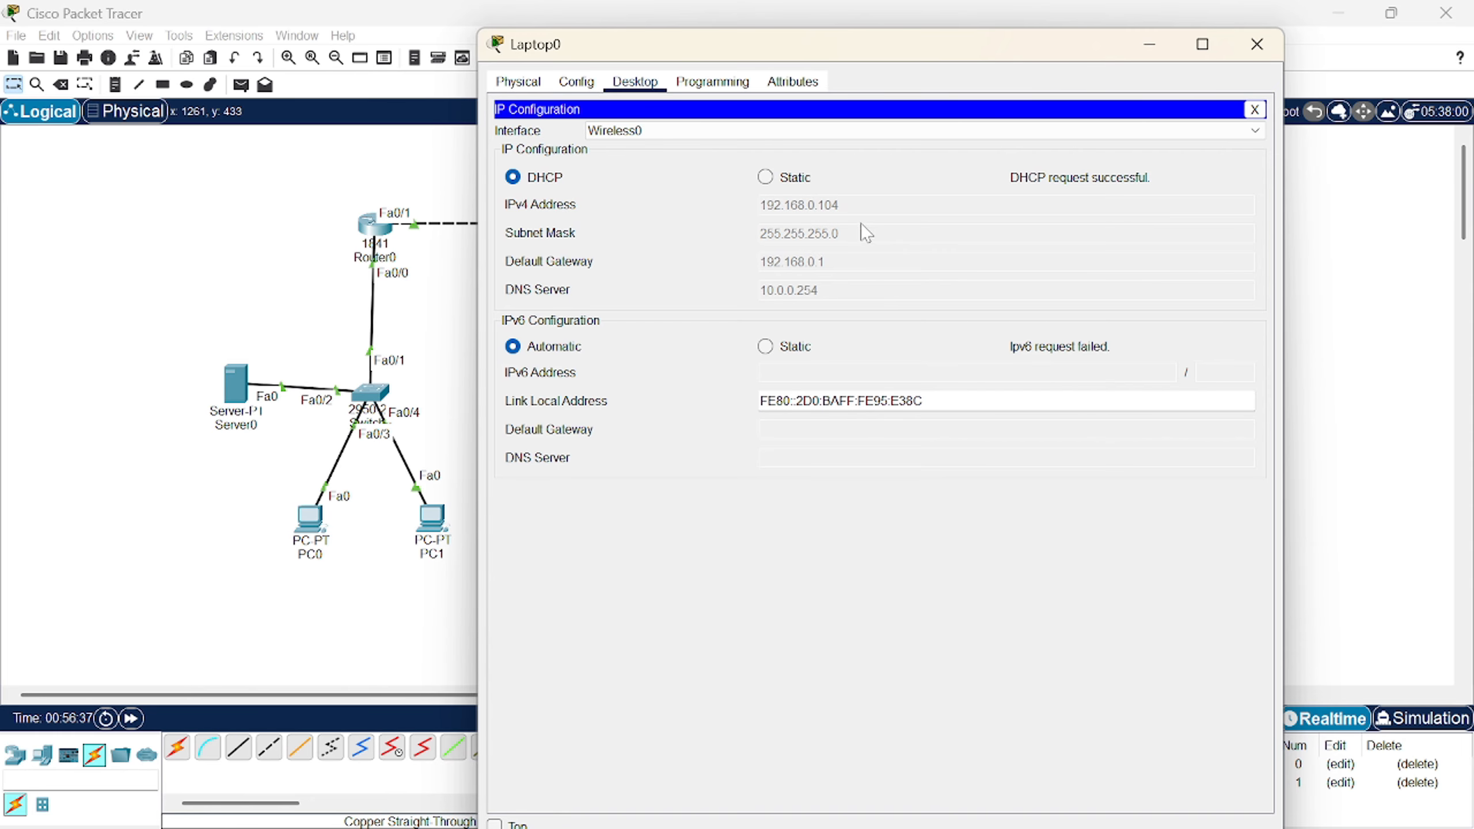
{"action": "left_click", "coordinate": [1258, 44]}
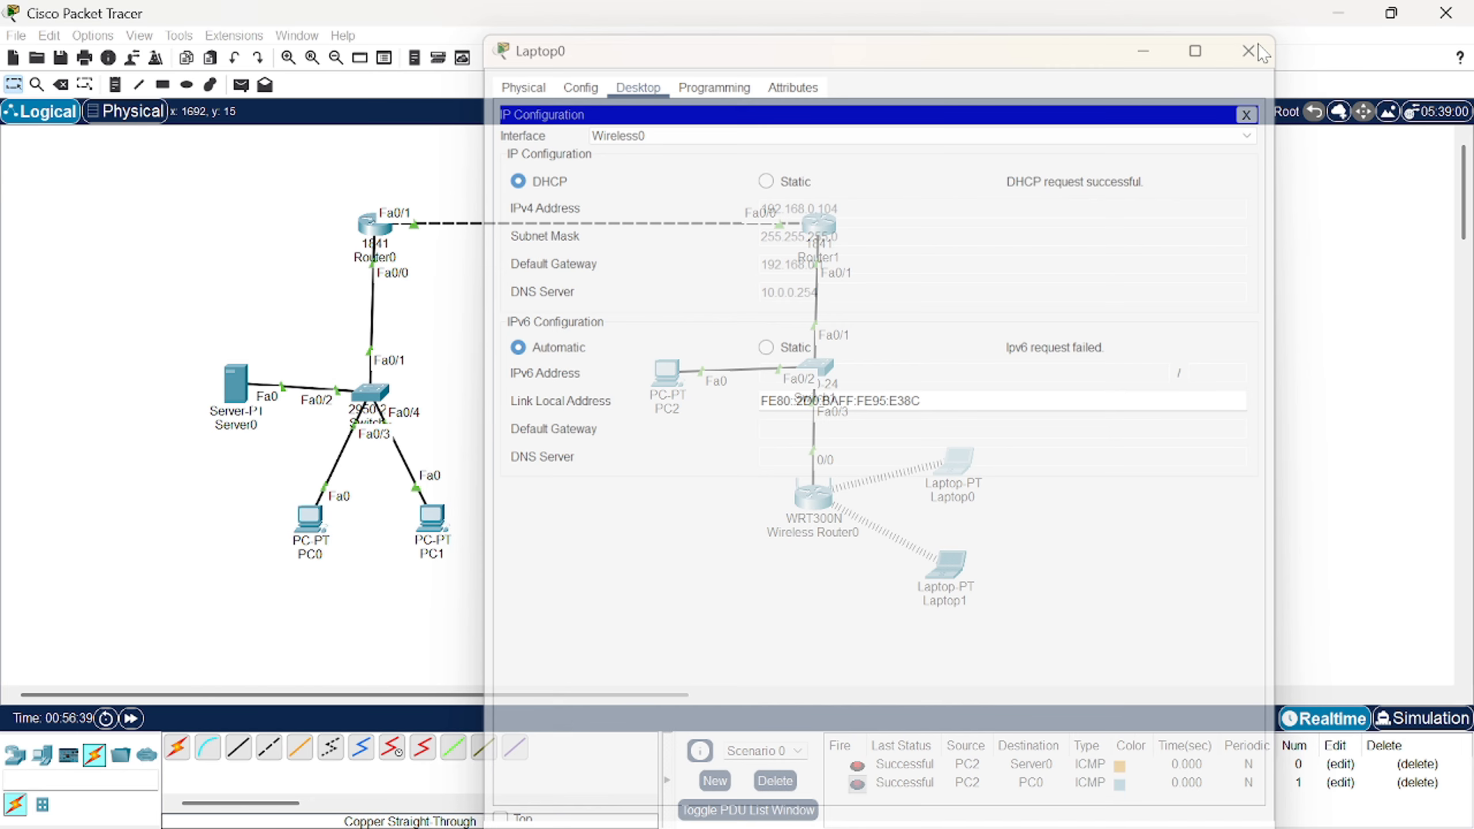
- Switch Laptop1 from Static back to DHCP so it leases 192.168.0.105
{"action": "left_click", "coordinate": [964, 566]}
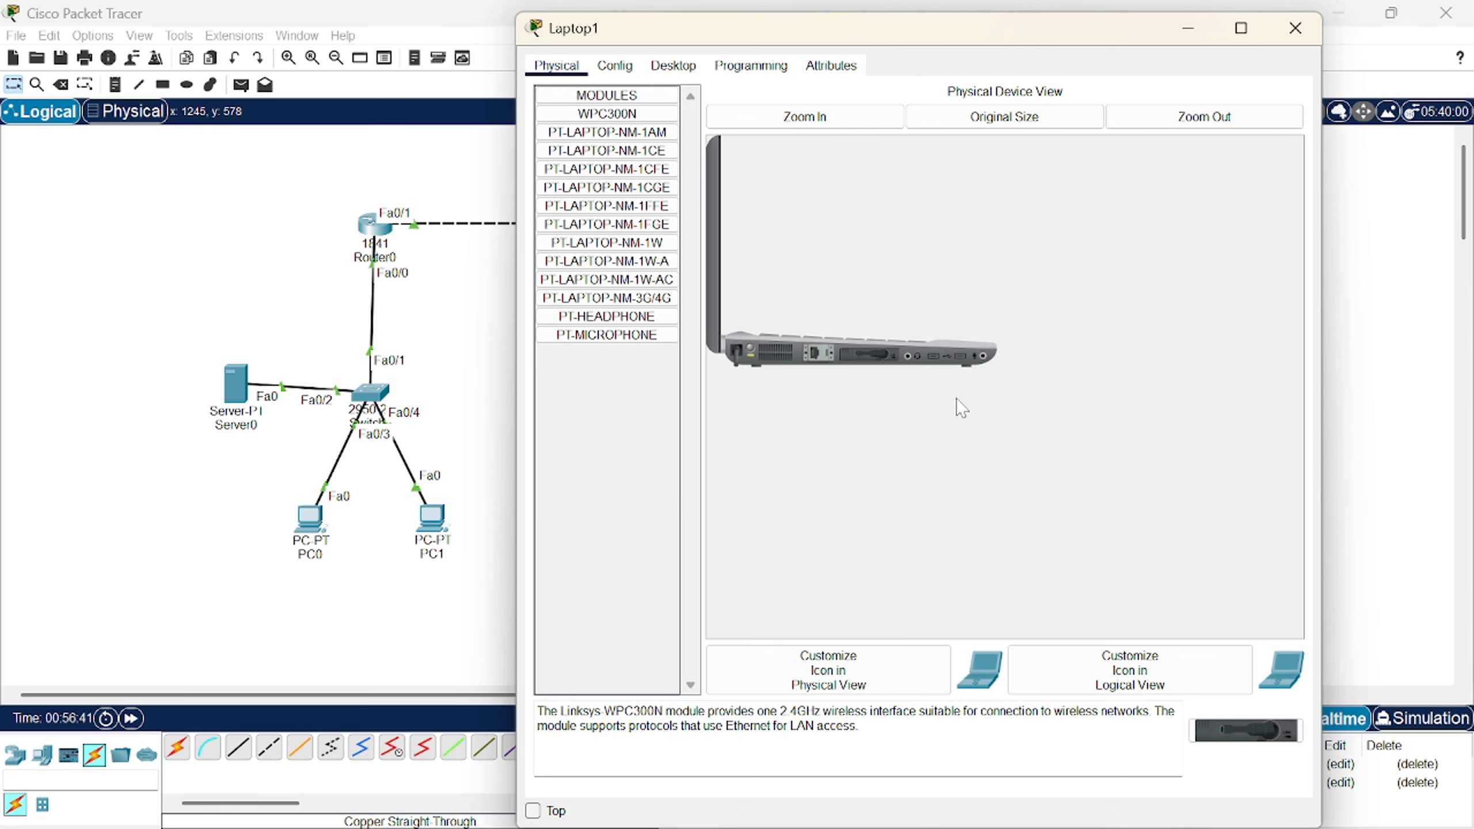
{"action": "left_click", "coordinate": [674, 66]}
{"action": "left_click", "coordinate": [601, 138]}
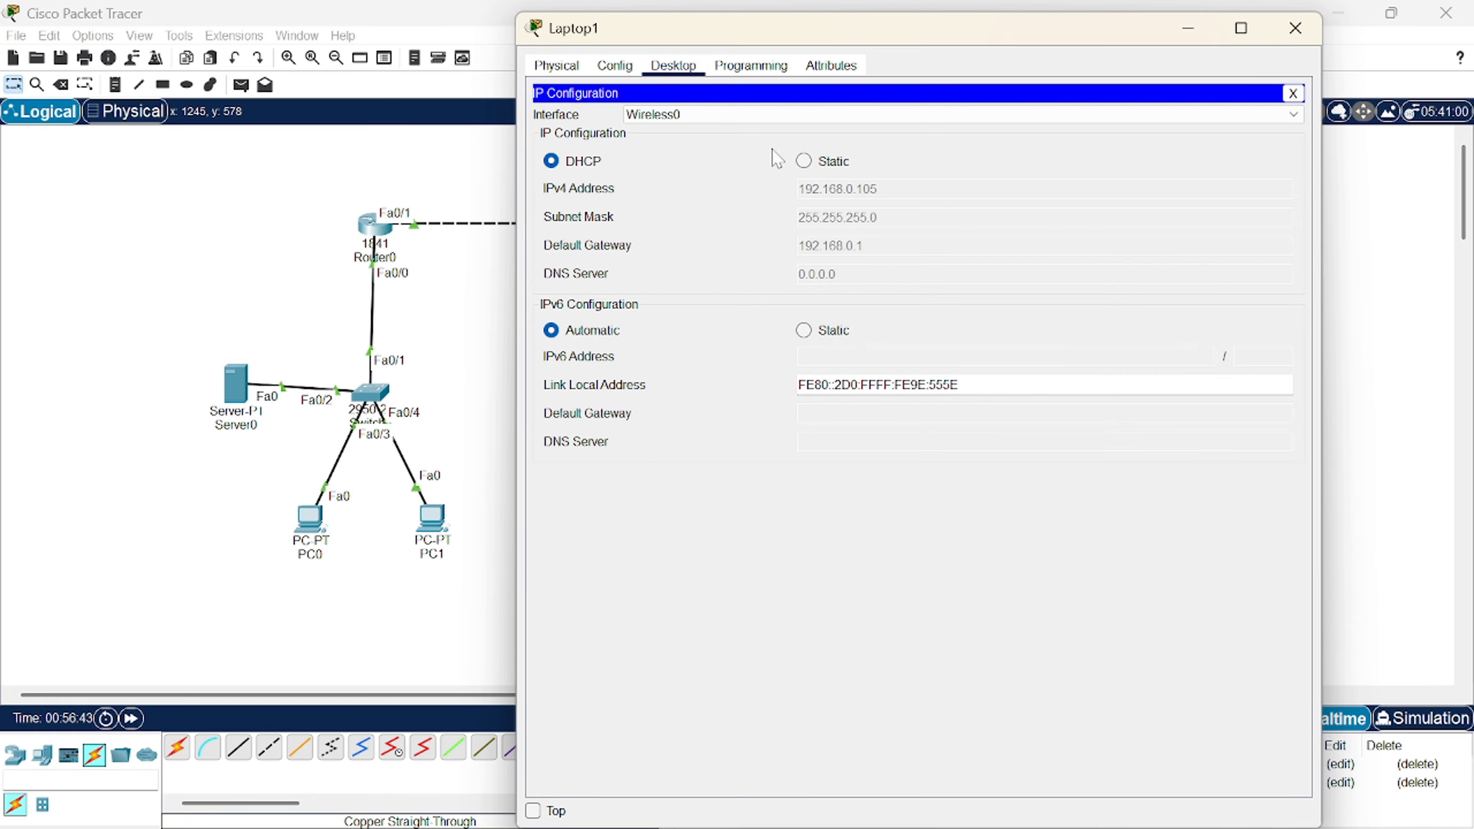
{"action": "left_click", "coordinate": [803, 160]}
{"action": "left_click", "coordinate": [551, 161]}
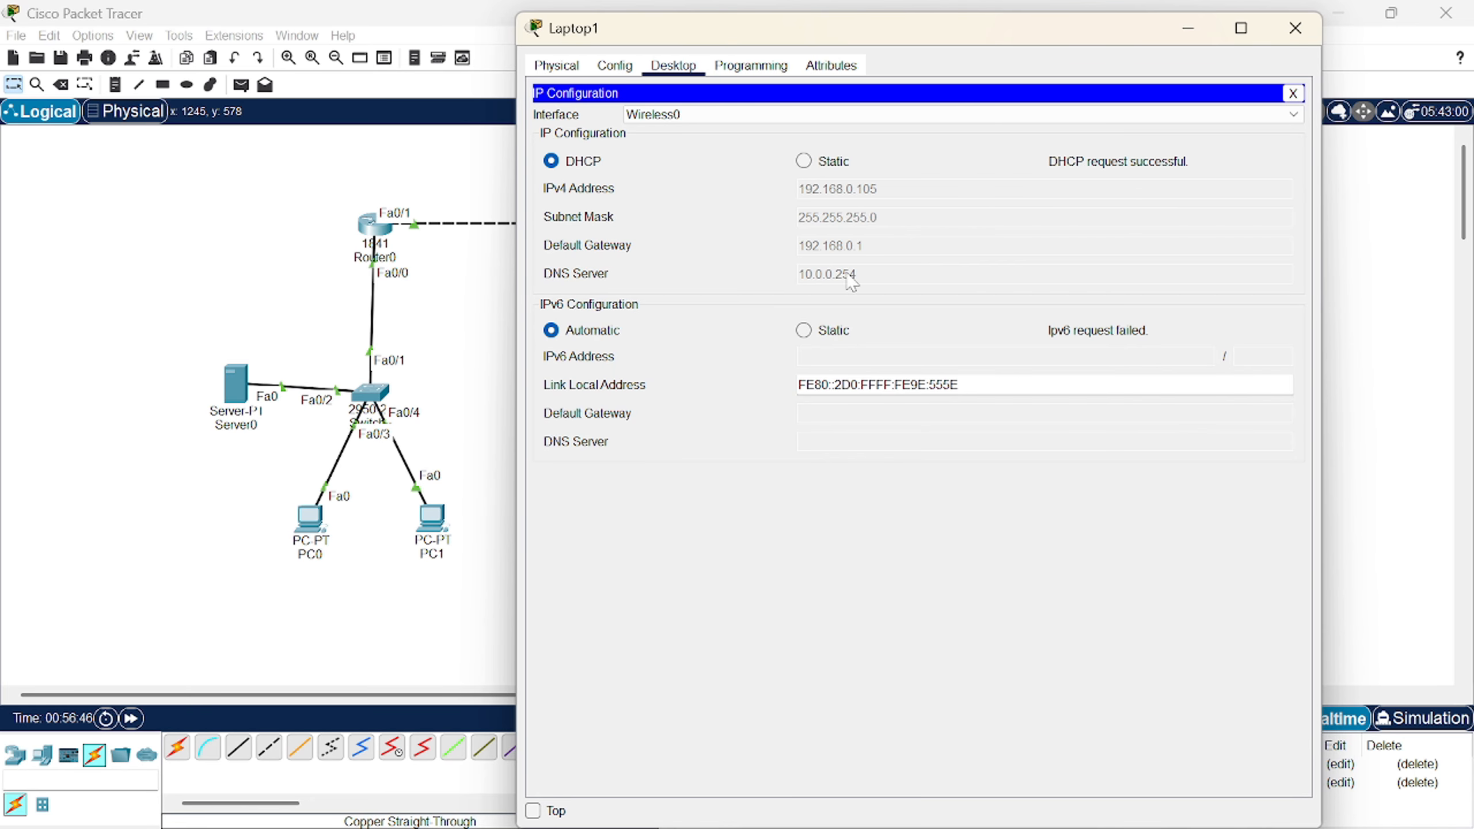
{"action": "left_click", "coordinate": [1296, 28]}
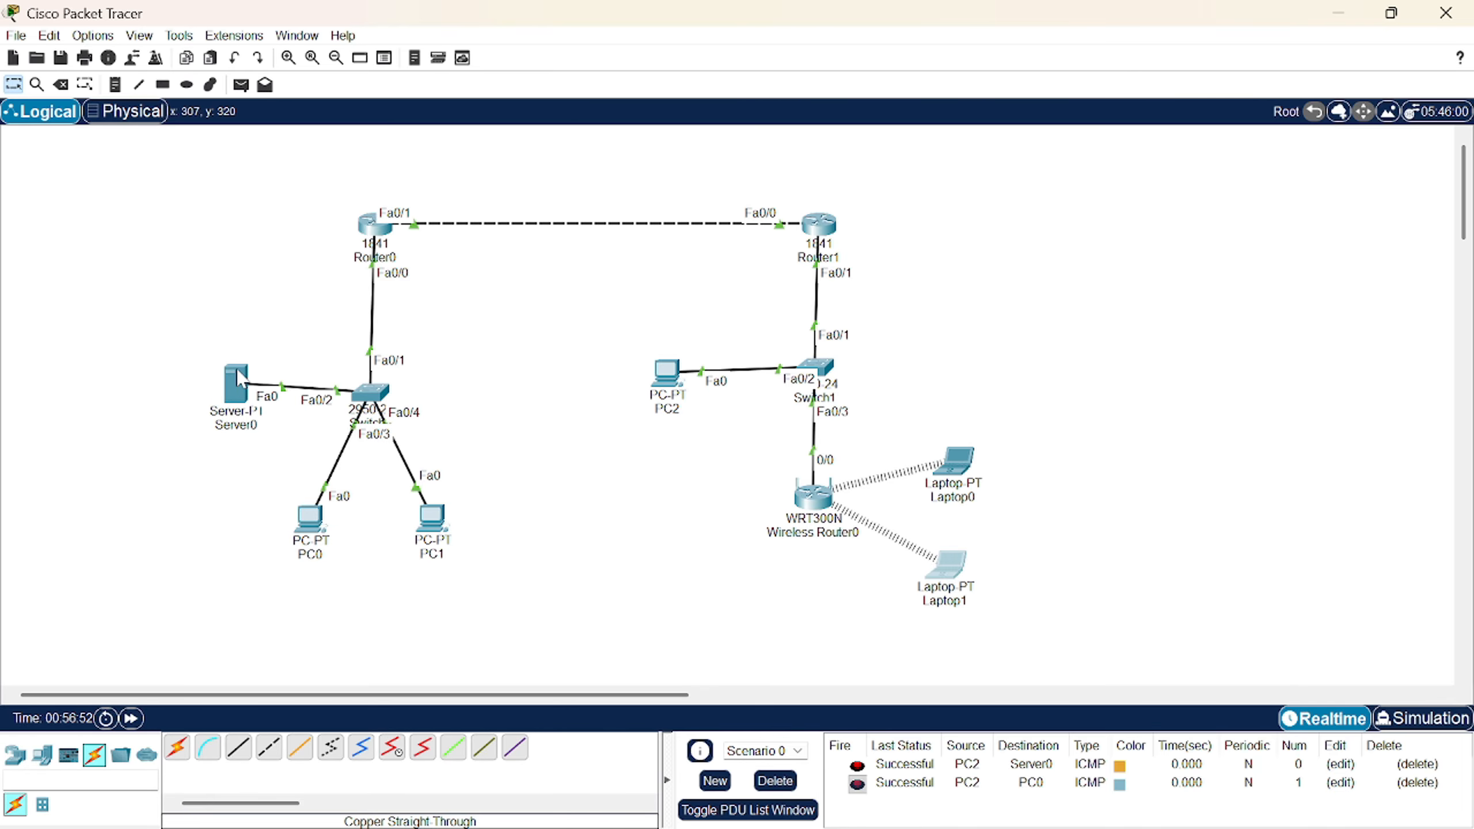
- Ping Server0 from Laptop0 with a simple PDU, confirm it reports Successful, then open Server0
{"action": "left_click", "coordinate": [240, 85]}
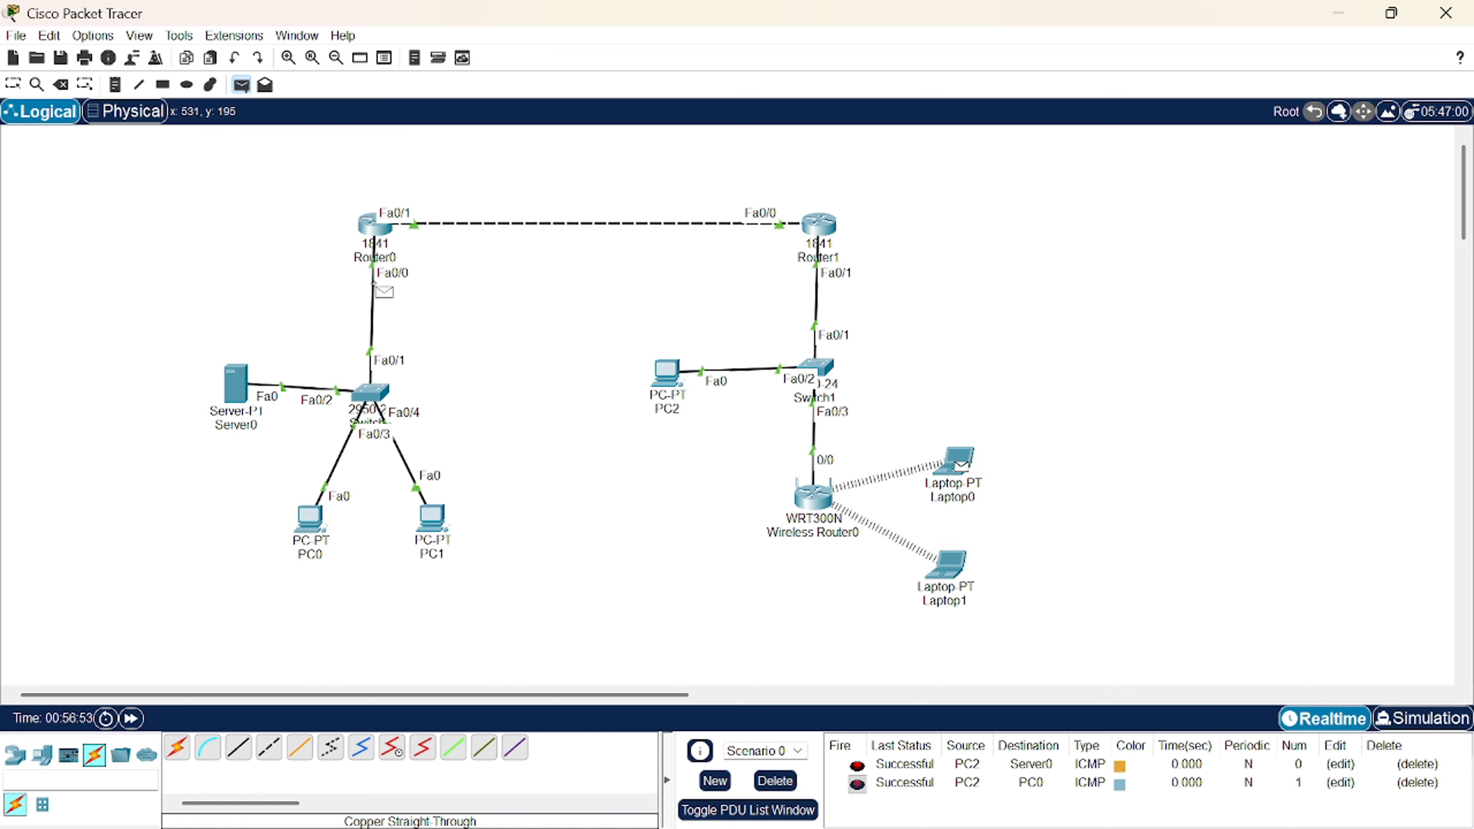
{"action": "left_click", "coordinate": [242, 383]}
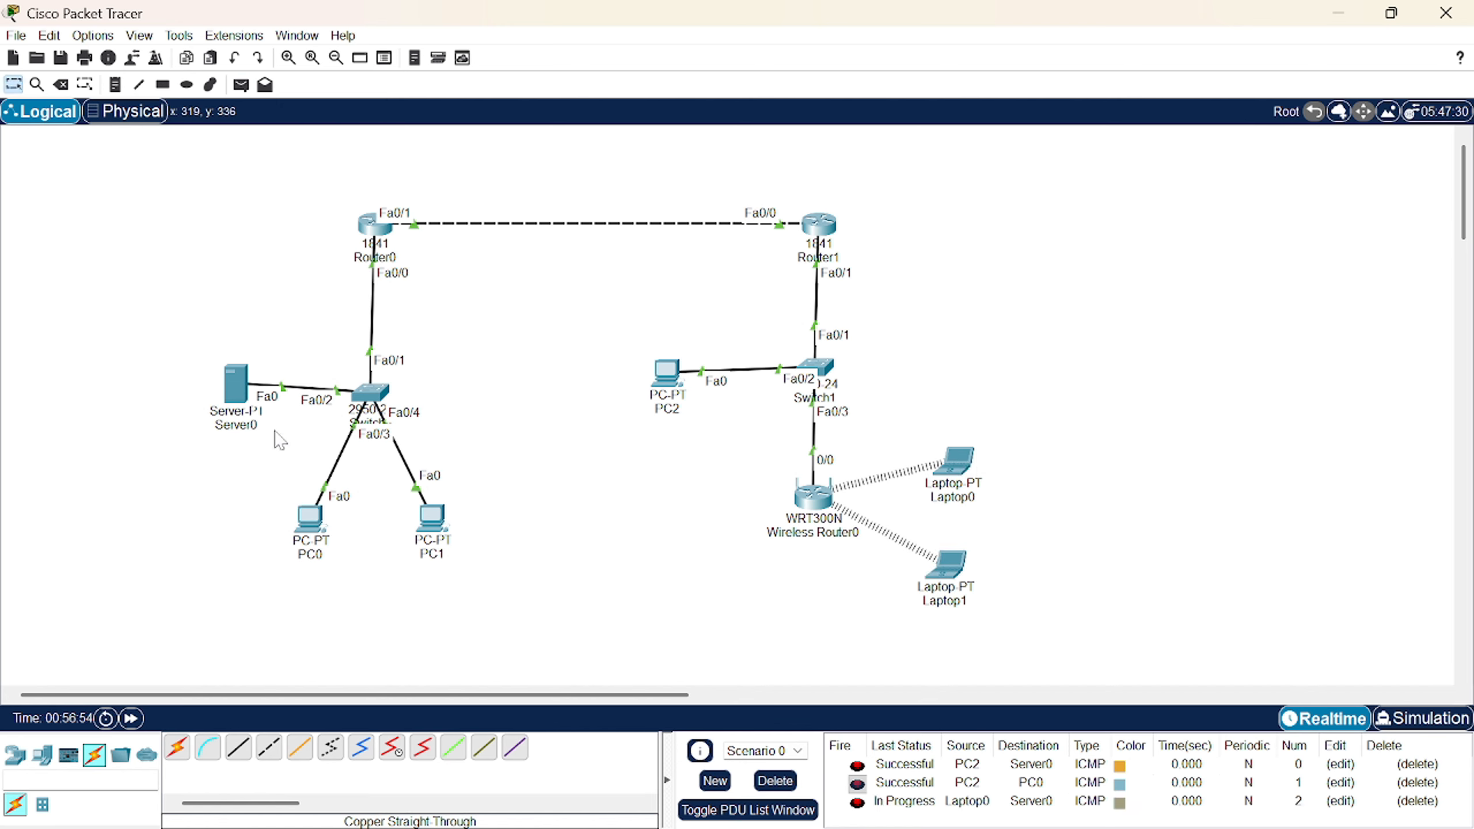
{"action": "left_click", "coordinate": [865, 802]}
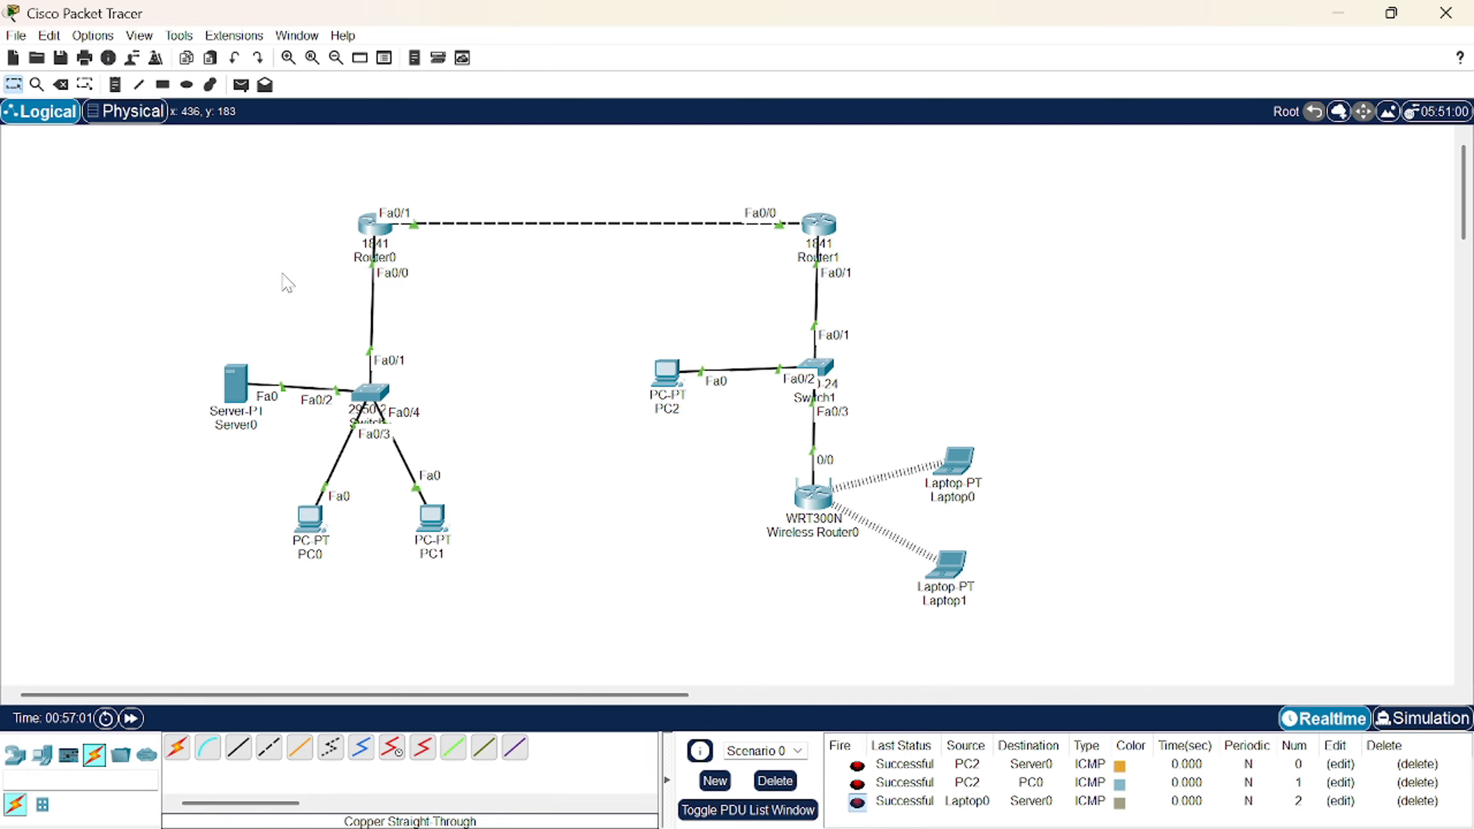
{"action": "left_click", "coordinate": [235, 384]}
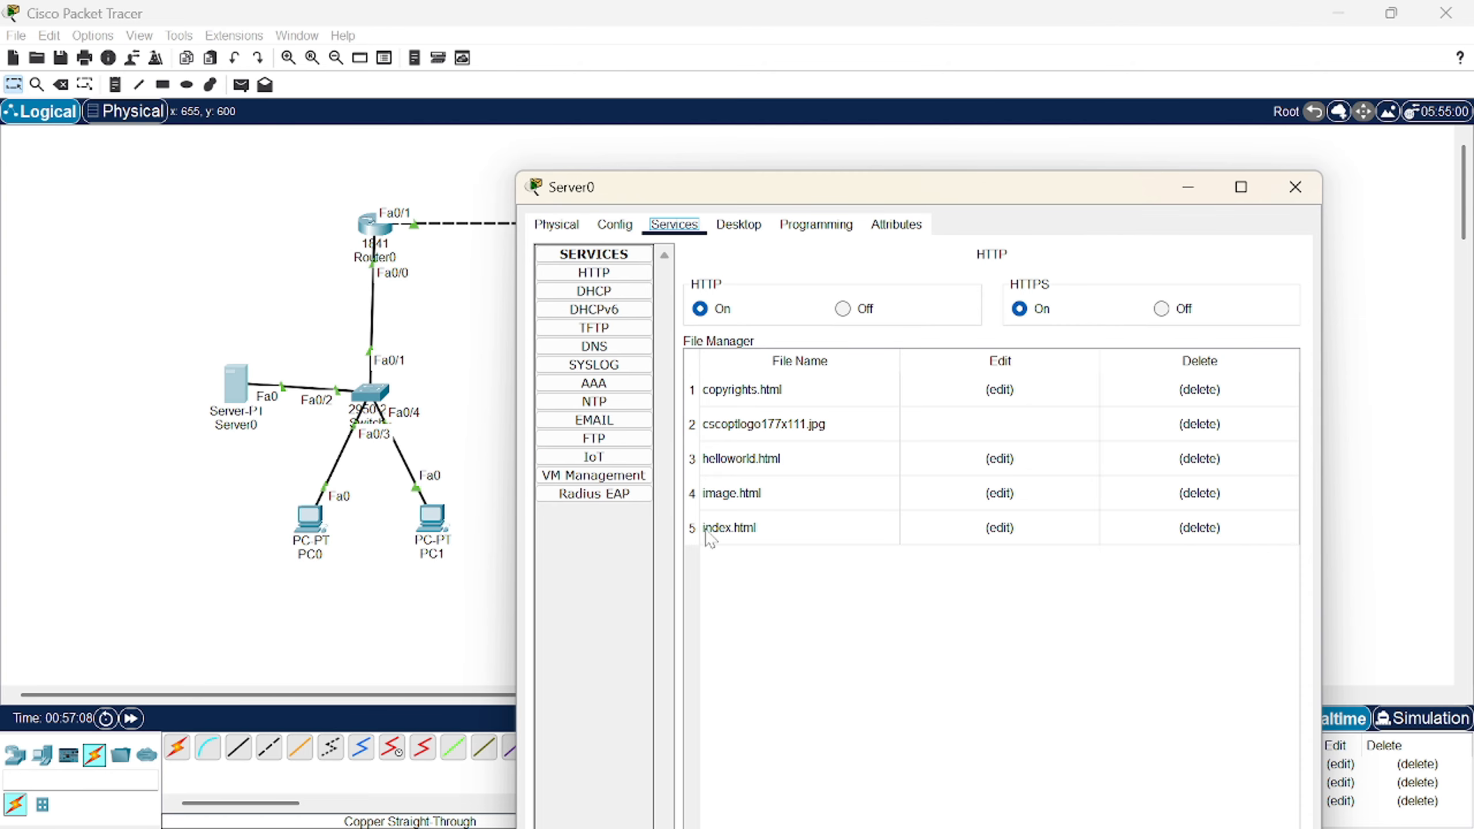
- Open Server0's index.html for editing and delete the welcome text and link list
{"action": "left_click", "coordinate": [632, 278]}
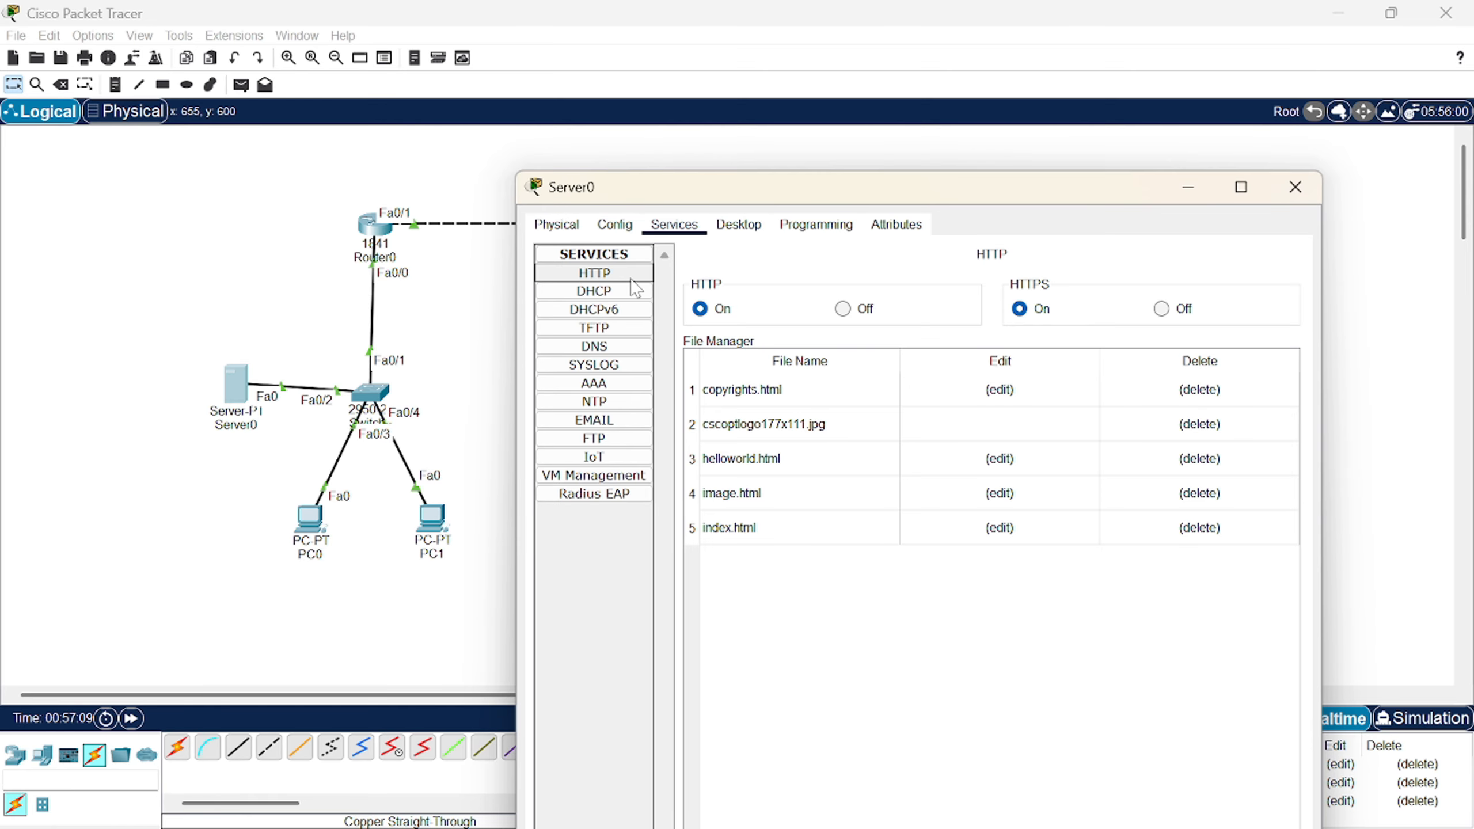
{"action": "left_click", "coordinate": [1004, 528]}
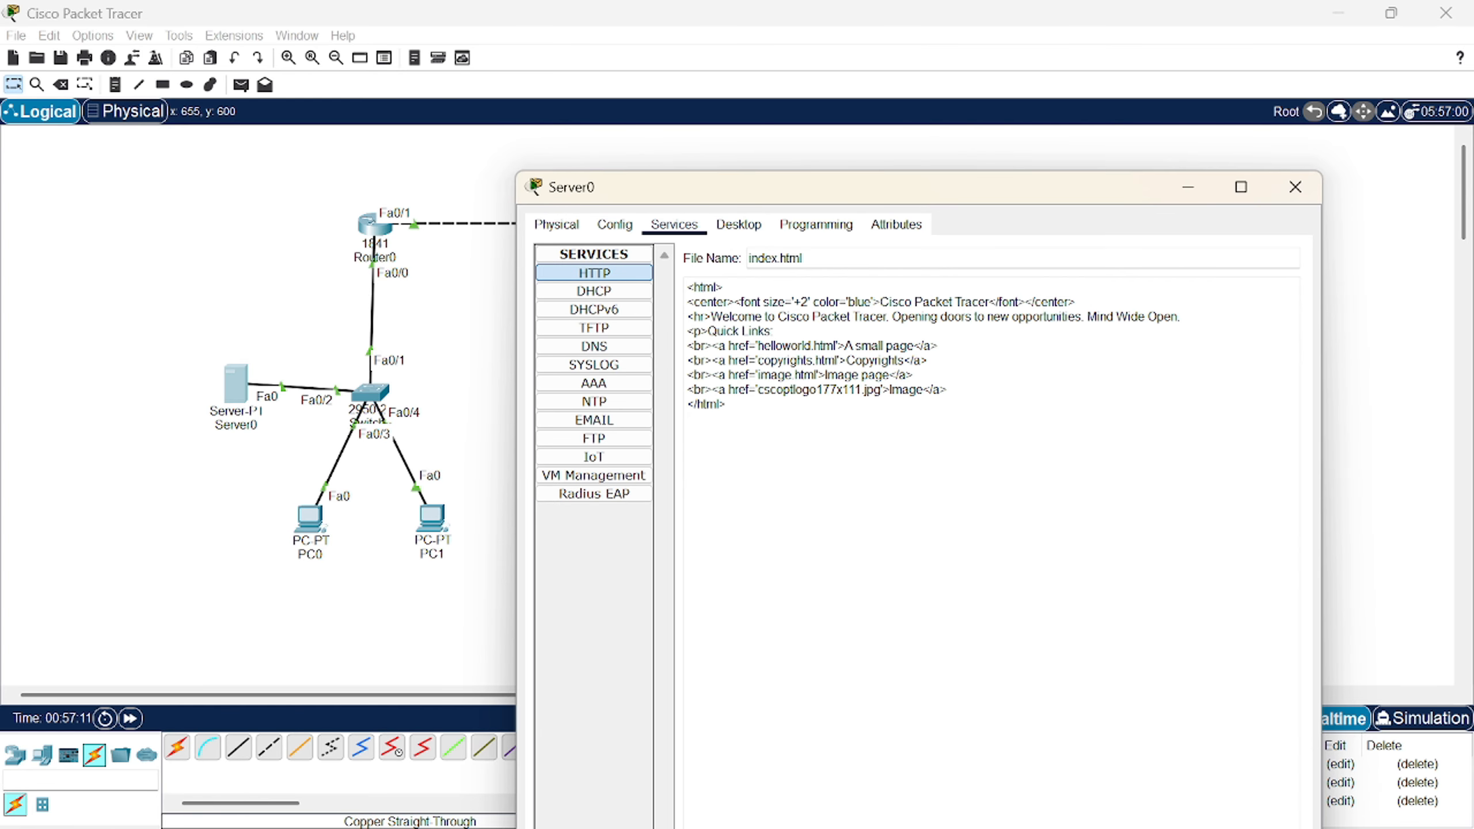
{"action": "mouse_move", "coordinate": [727, 405]}
{"action": "left_mouse_down"}
{"action": "mouse_move", "coordinate": [704, 318]}
{"action": "mouse_move", "coordinate": [933, 390]}
{"action": "mouse_move", "coordinate": [726, 404]}
{"action": "left_mouse_up"}
{"action": "left_click", "coordinate": [824, 432]}
{"action": "key", "text": "BackSpace"}
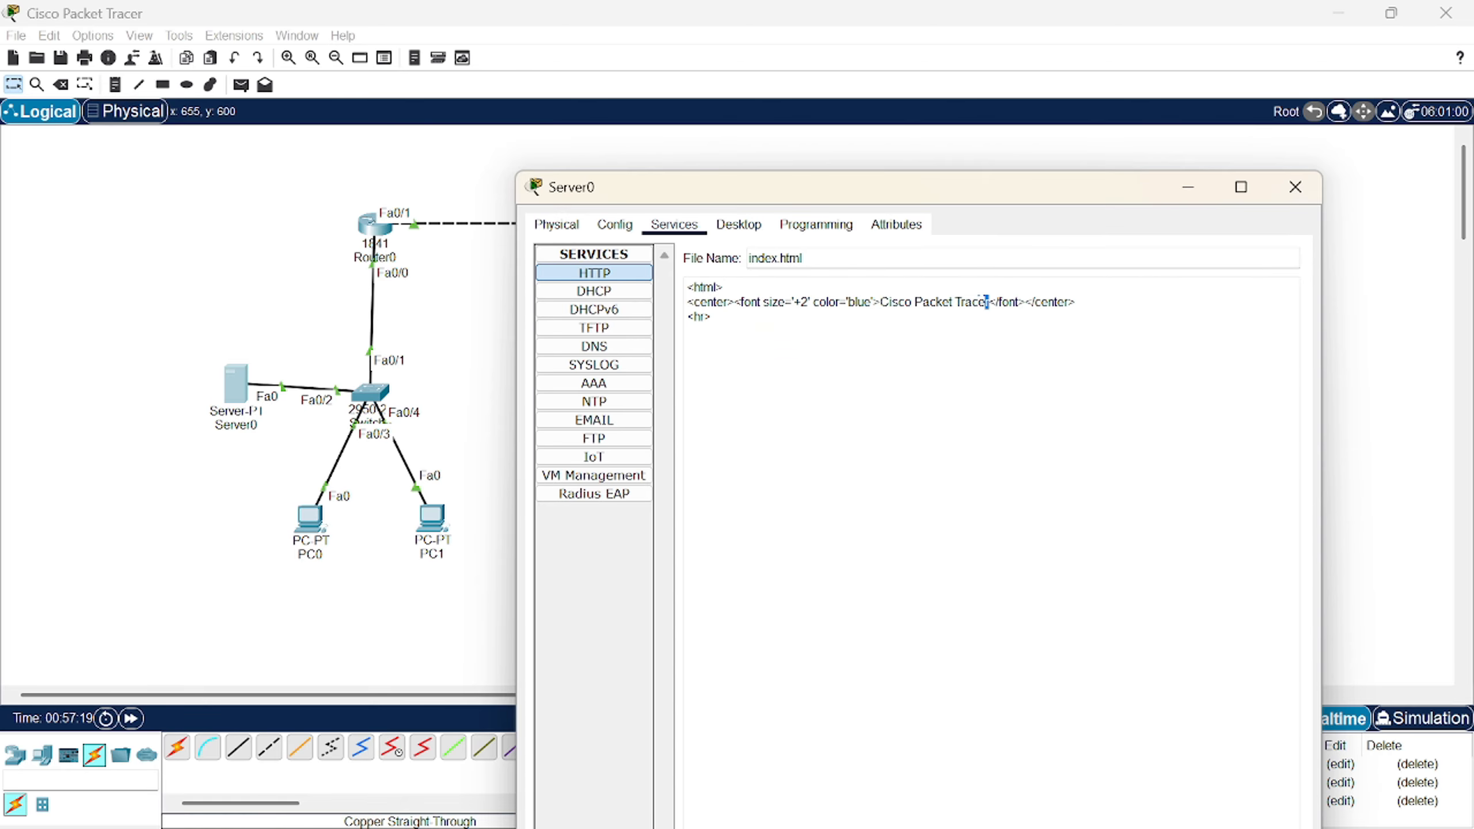
- Replace the Cisco Packet Tracer heading text with the author's name and class code
{"action": "left_click_drag", "start_coordinate": [986, 301], "coordinate": [880, 301]}
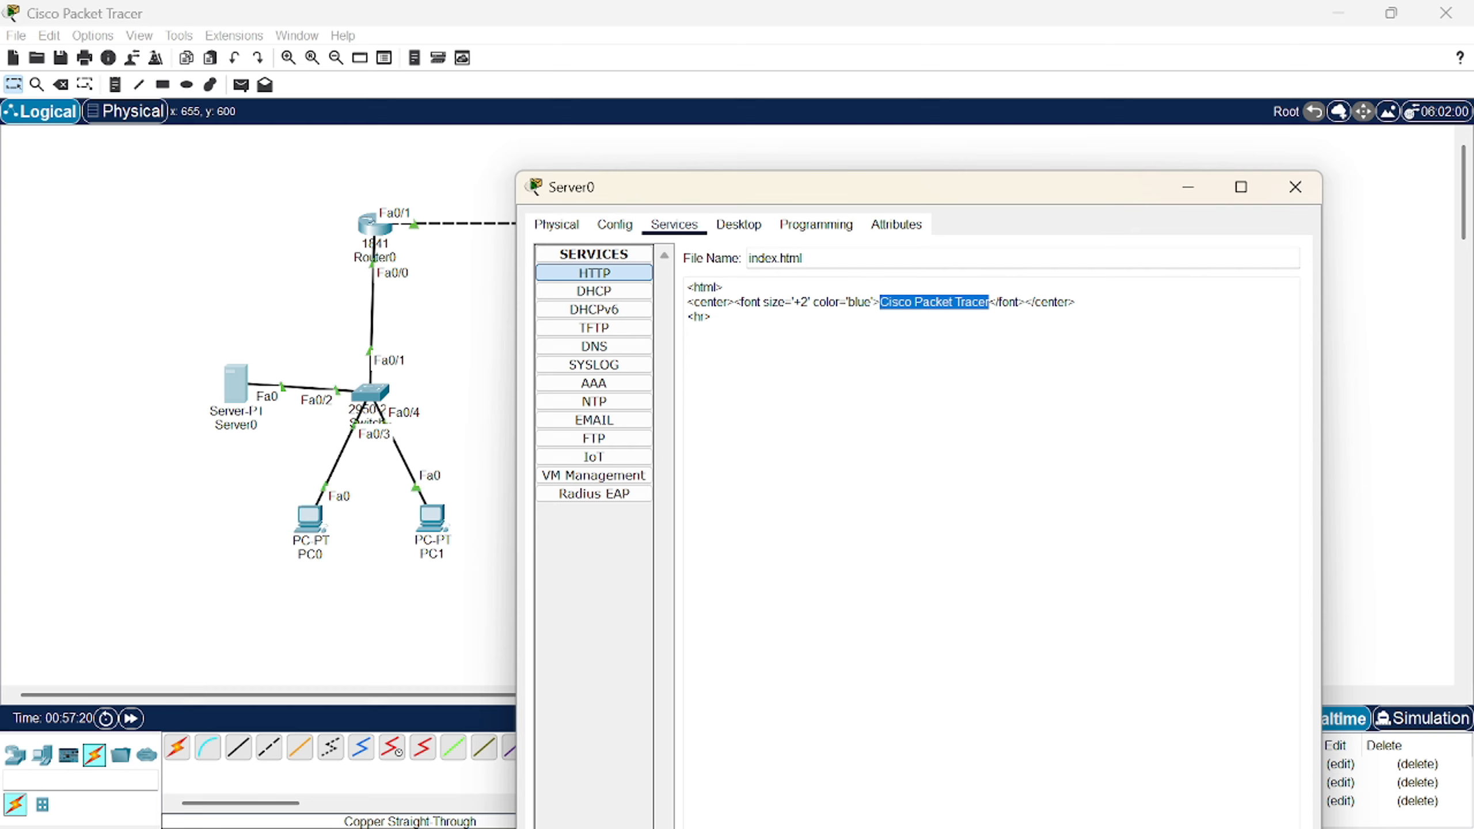
{"action": "key", "text": "BackSpace"}
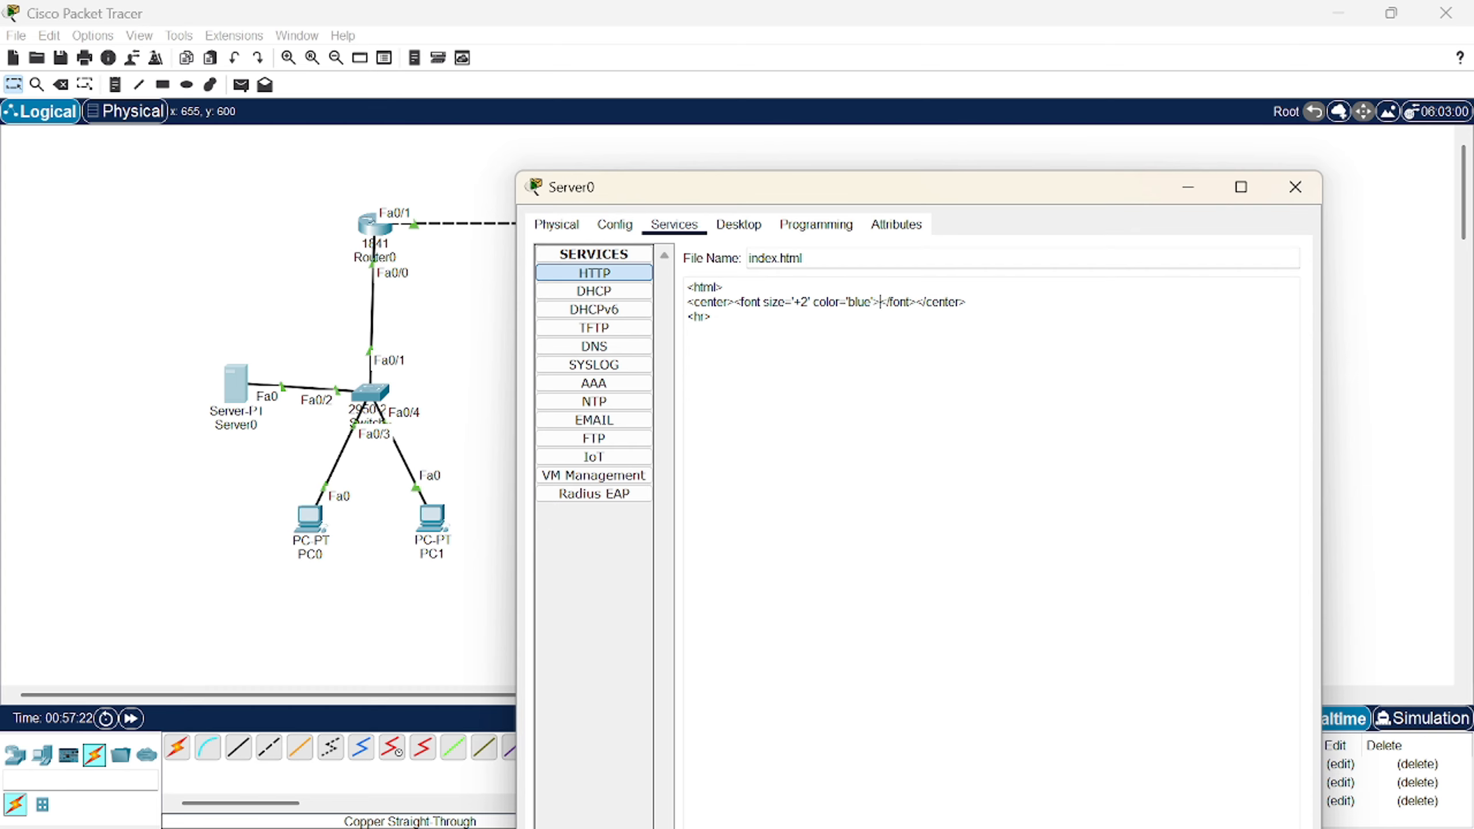
{"action": "key", "text": "BackSpace"}
{"action": "key", "text": "BackSpace"}
{"action": "key", "text": "BackSpace"}
{"action": "key", "text": "BackSpace"}
{"action": "key", "text": "BackSpace"}
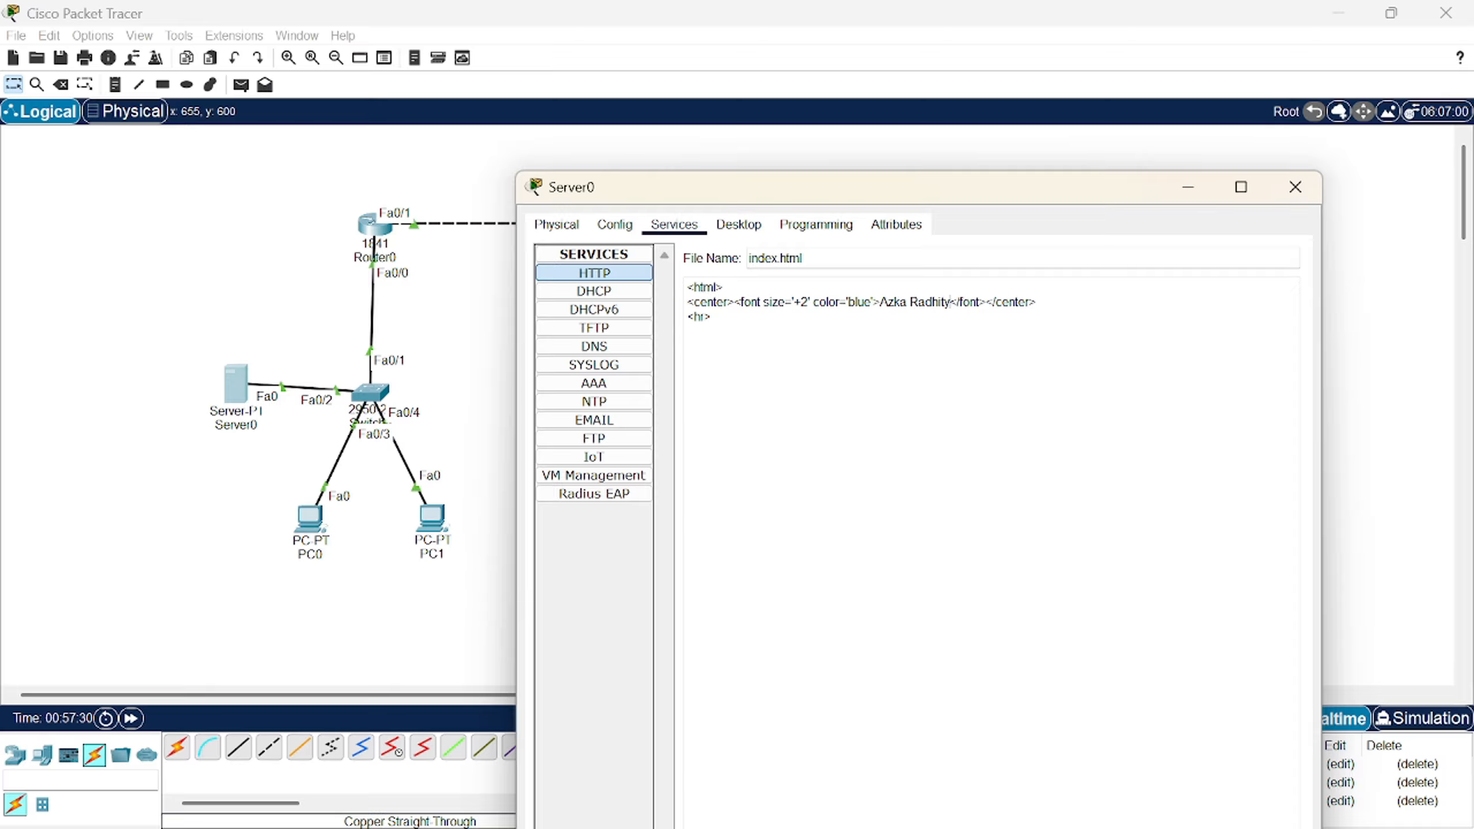
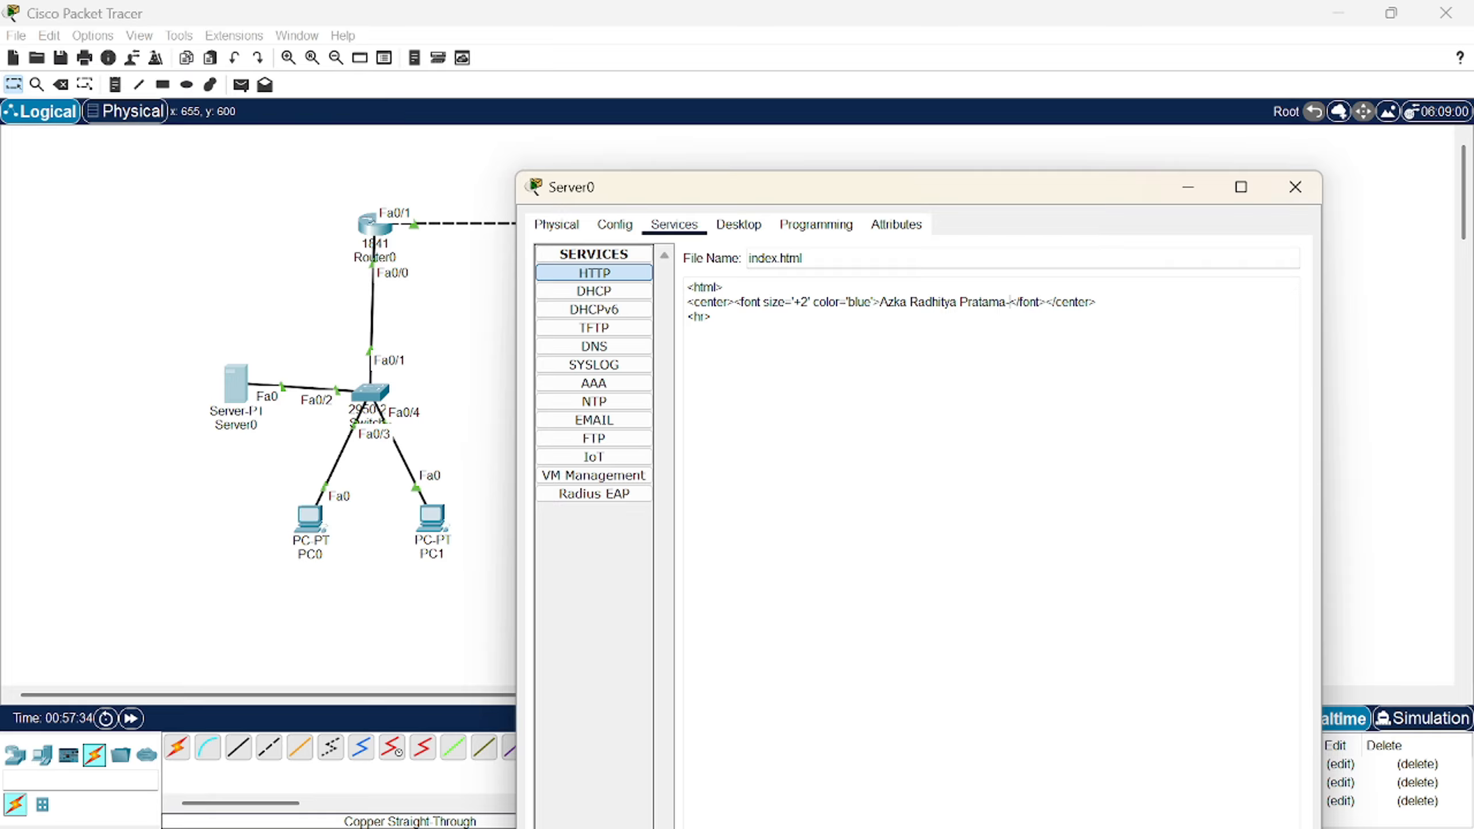
{"action": "key", "text": "BackSpace"}
{"action": "key", "text": "BackSpace"}
{"action": "key", "text": "BackSpace"}
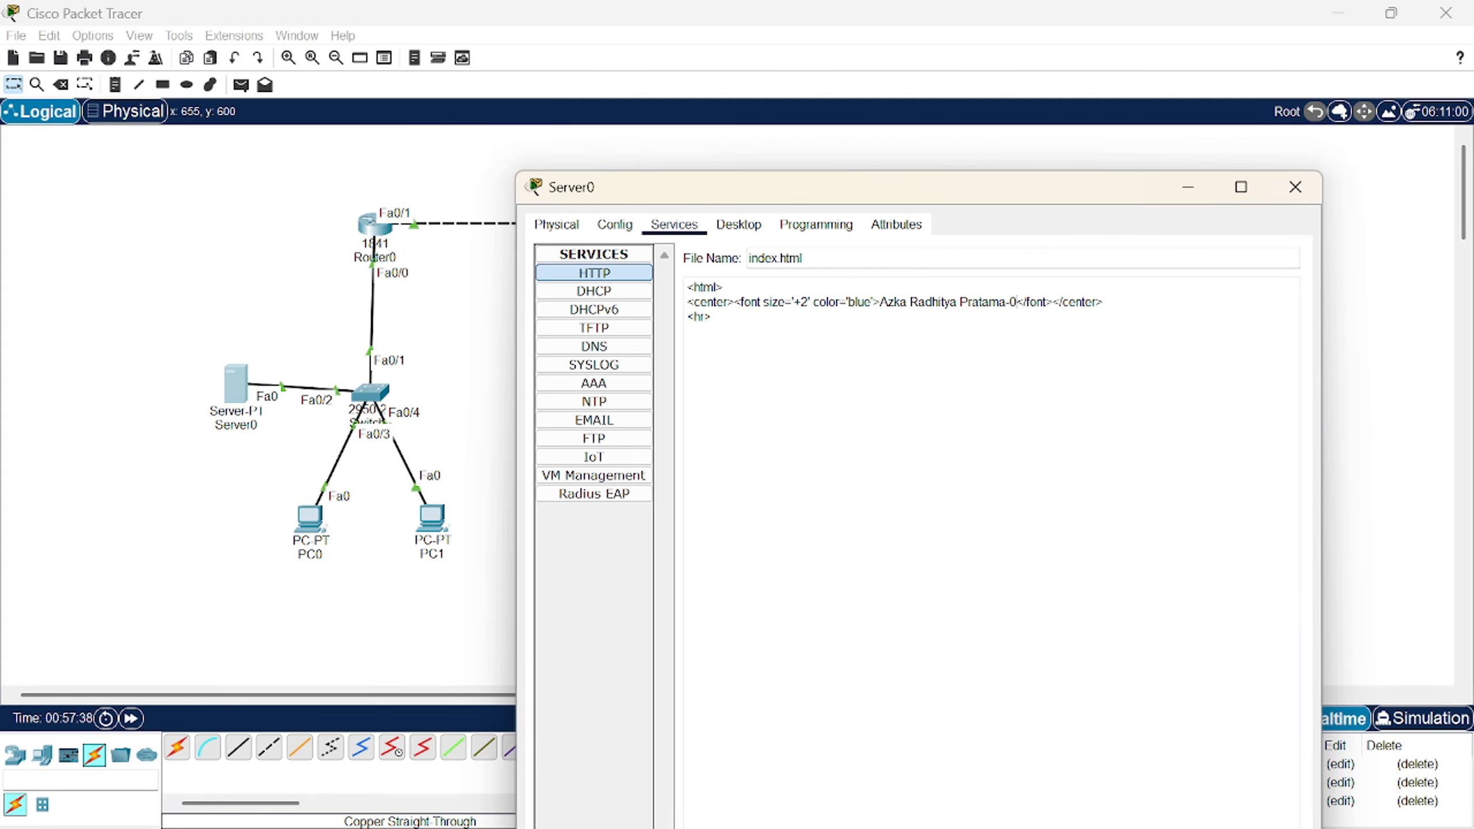
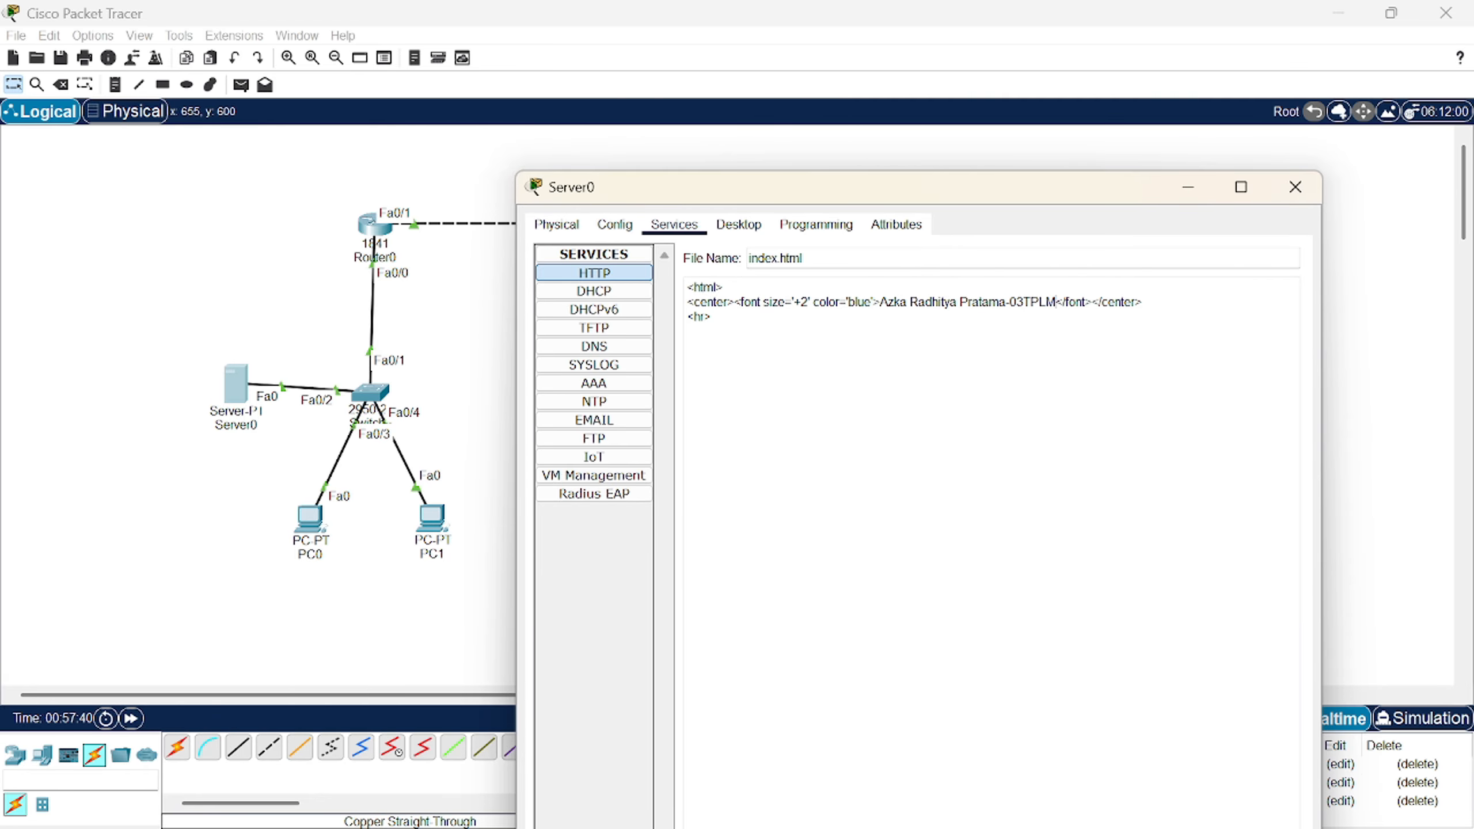
- Save the edited index.html, confirming the overwrite of the existing file
{"action": "left_click_drag", "start_coordinate": [974, 195], "coordinate": [831, 61]}
{"action": "left_click", "coordinate": [1115, 790]}
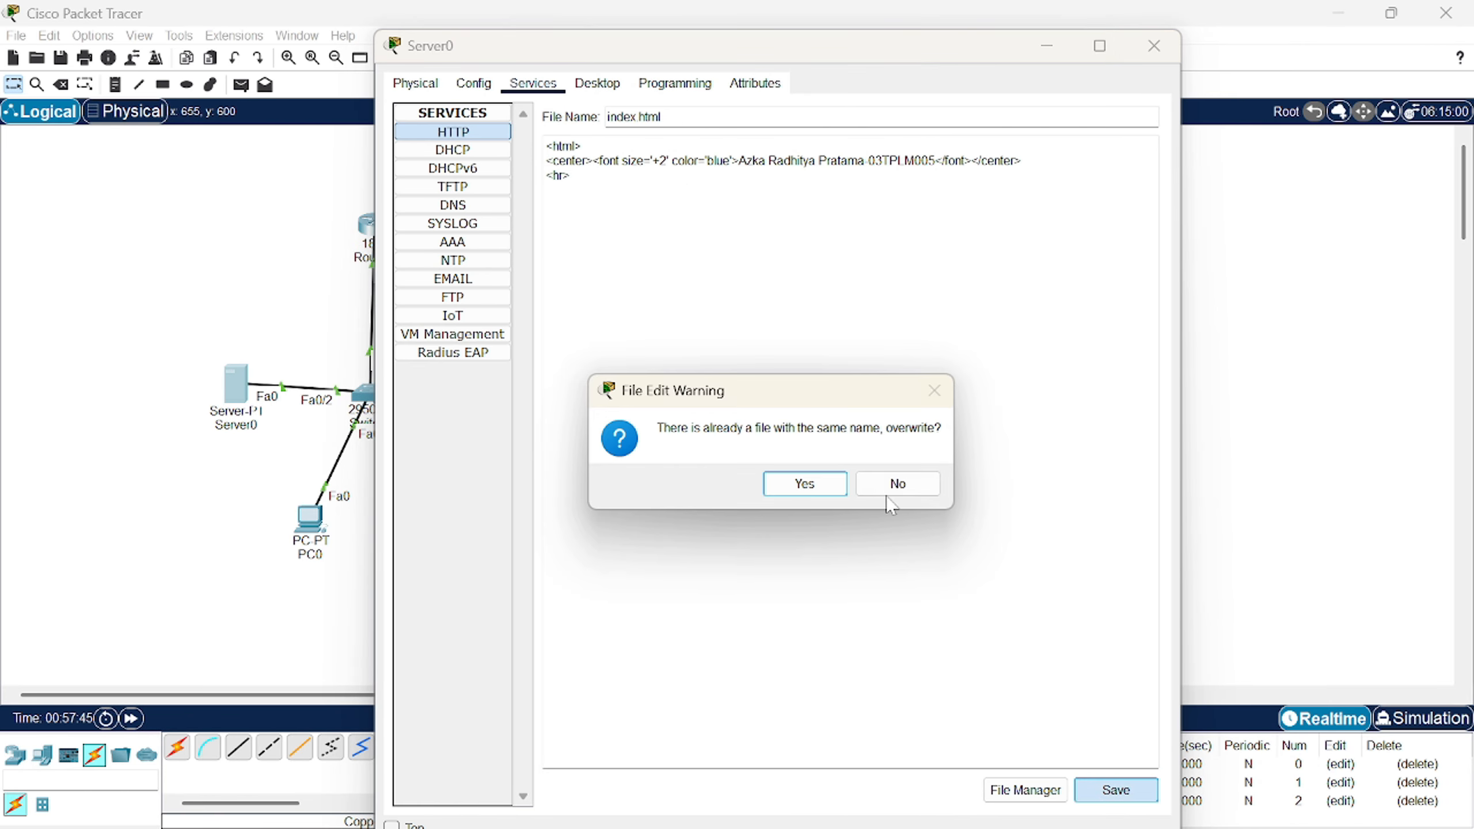
{"action": "left_click", "coordinate": [805, 483]}
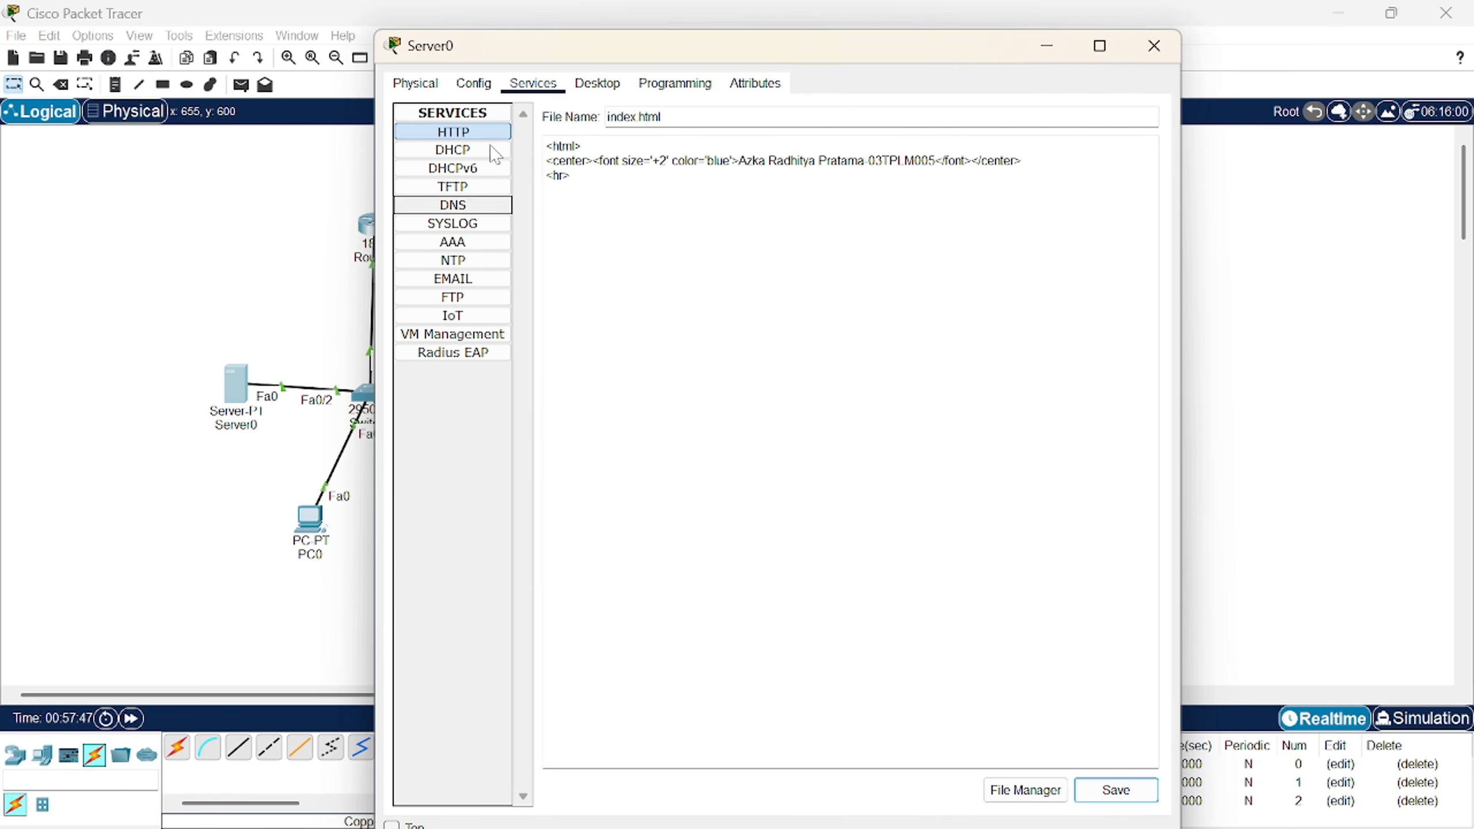
{"action": "left_click", "coordinate": [466, 208]}
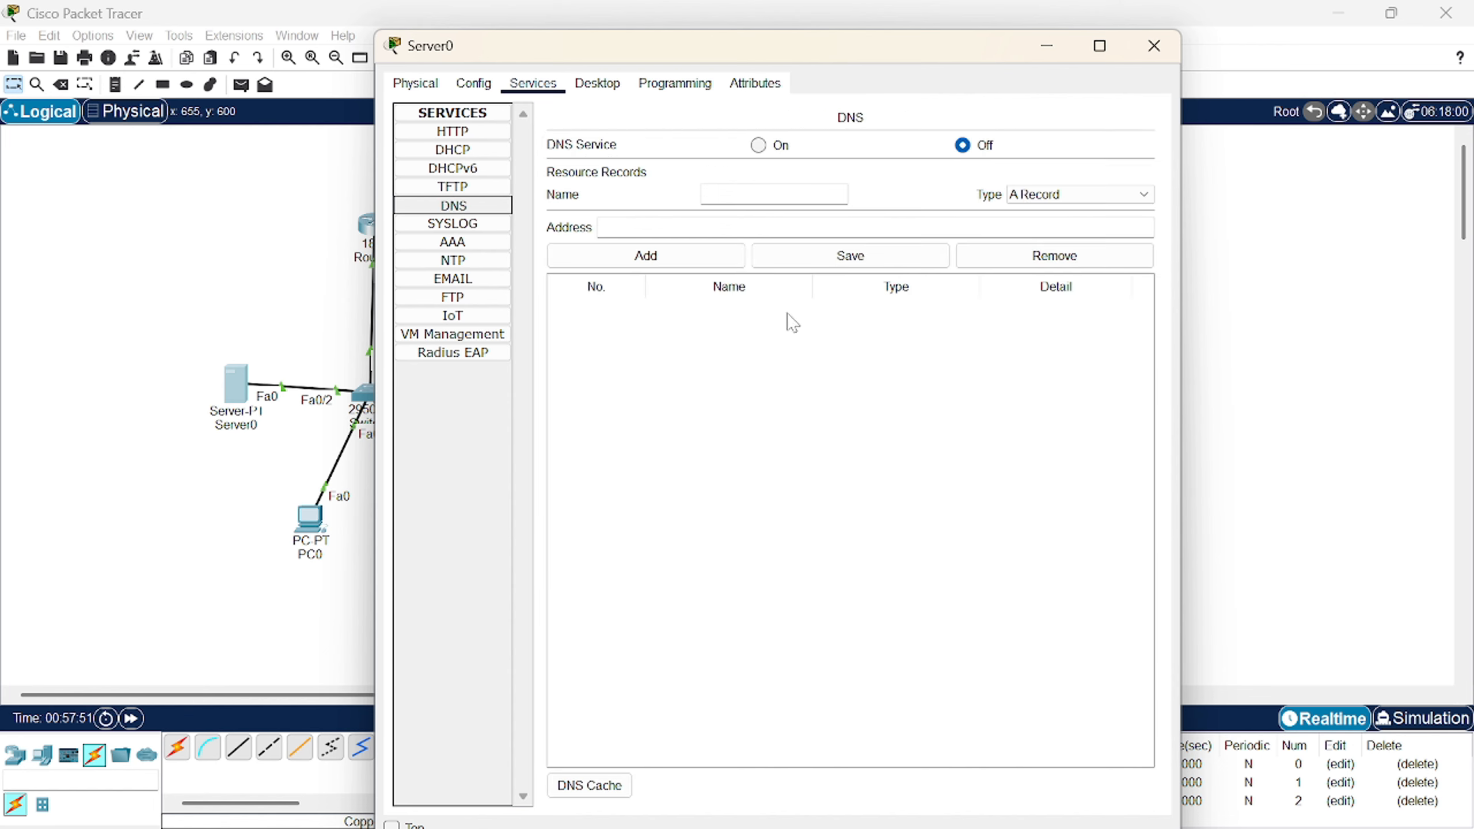
- Turn Server0's DNS on and add an A record mapping azka.com to 10.0.0.254
{"action": "left_click", "coordinate": [765, 145]}
{"action": "left_click", "coordinate": [761, 193]}
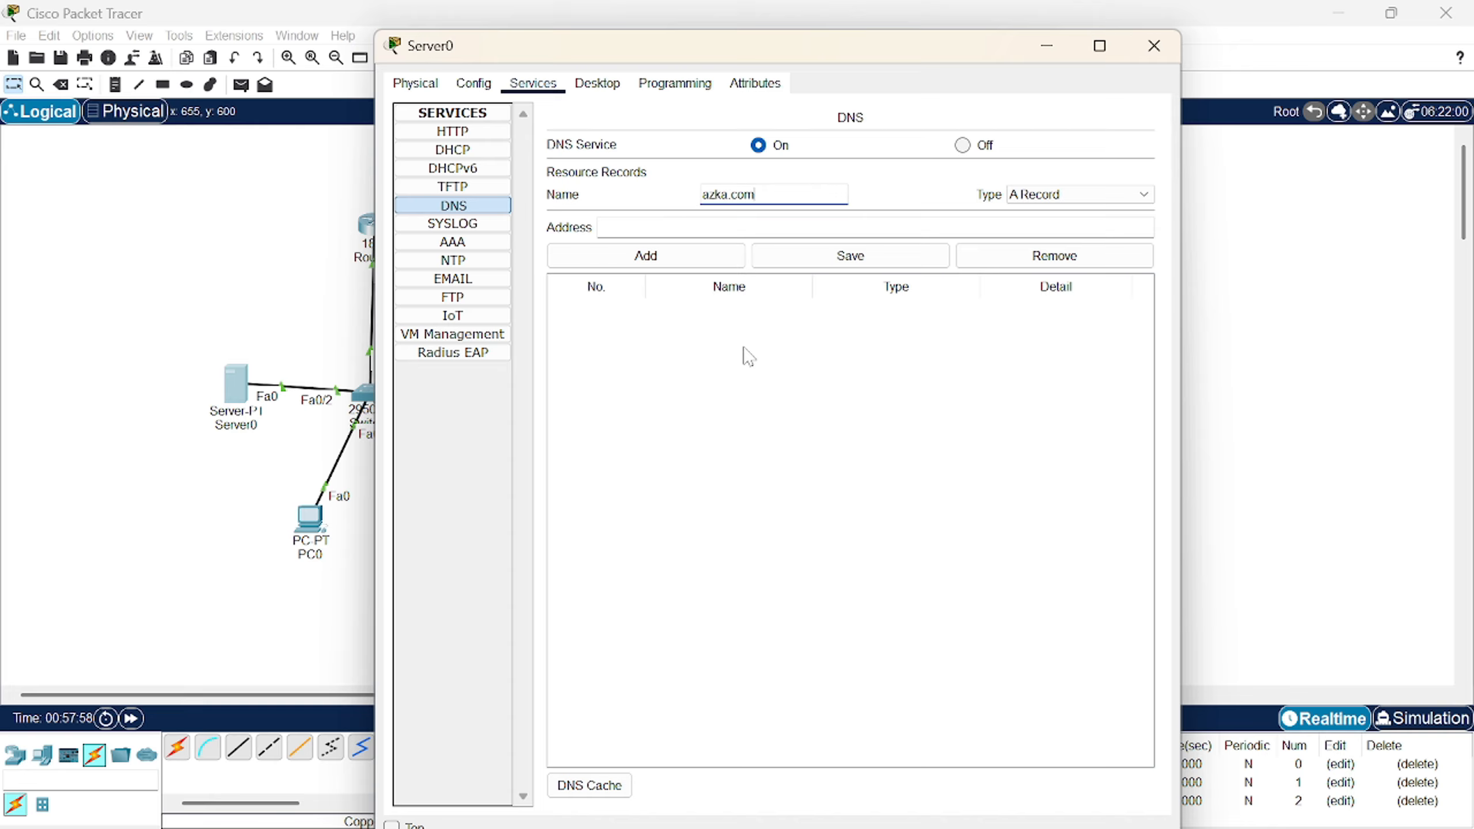
{"action": "key", "text": "Tab"}
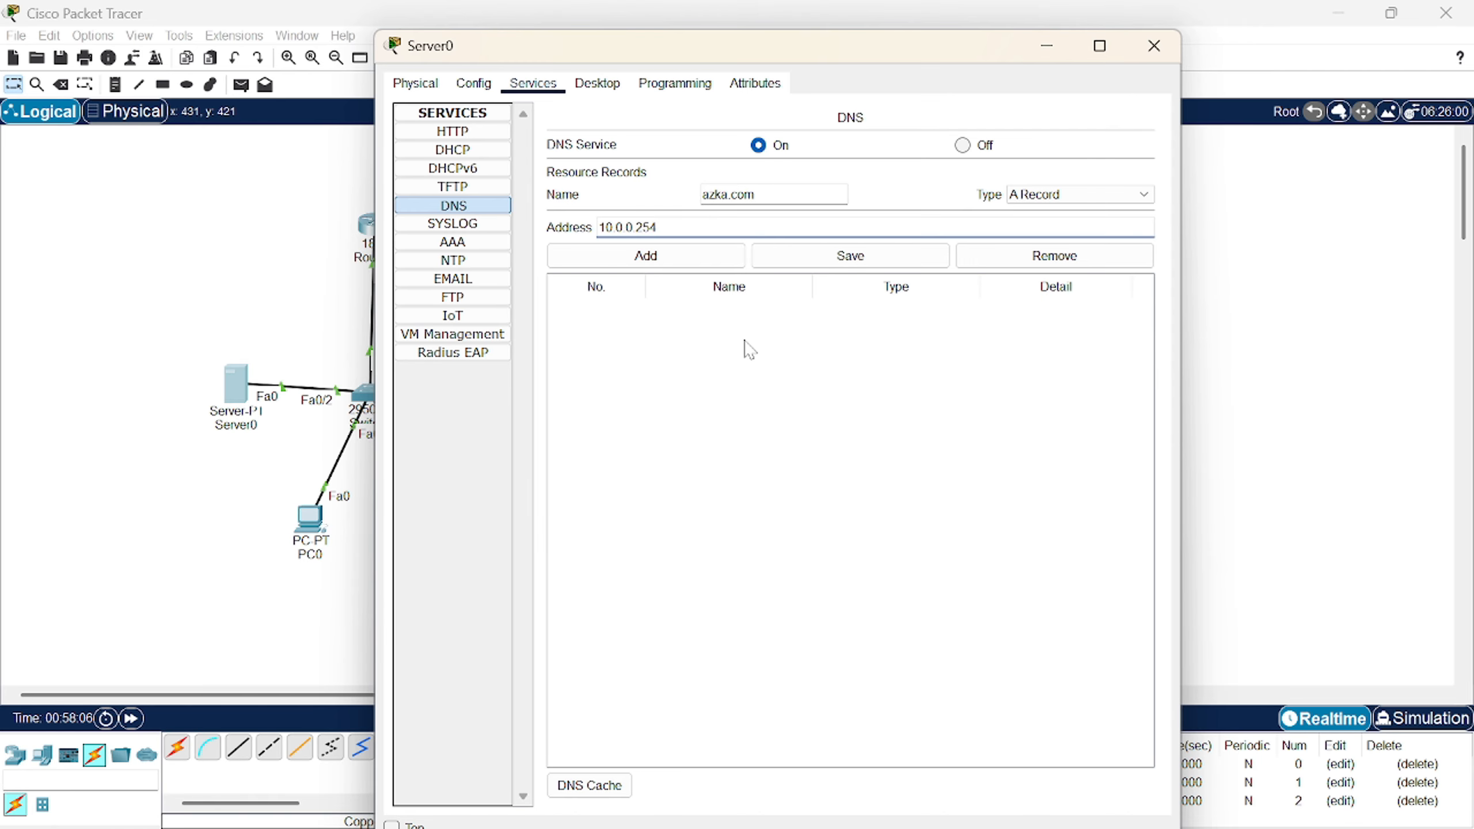
{"action": "type", "text": "10.0.0.254"}
{"action": "left_click", "coordinate": [673, 256]}
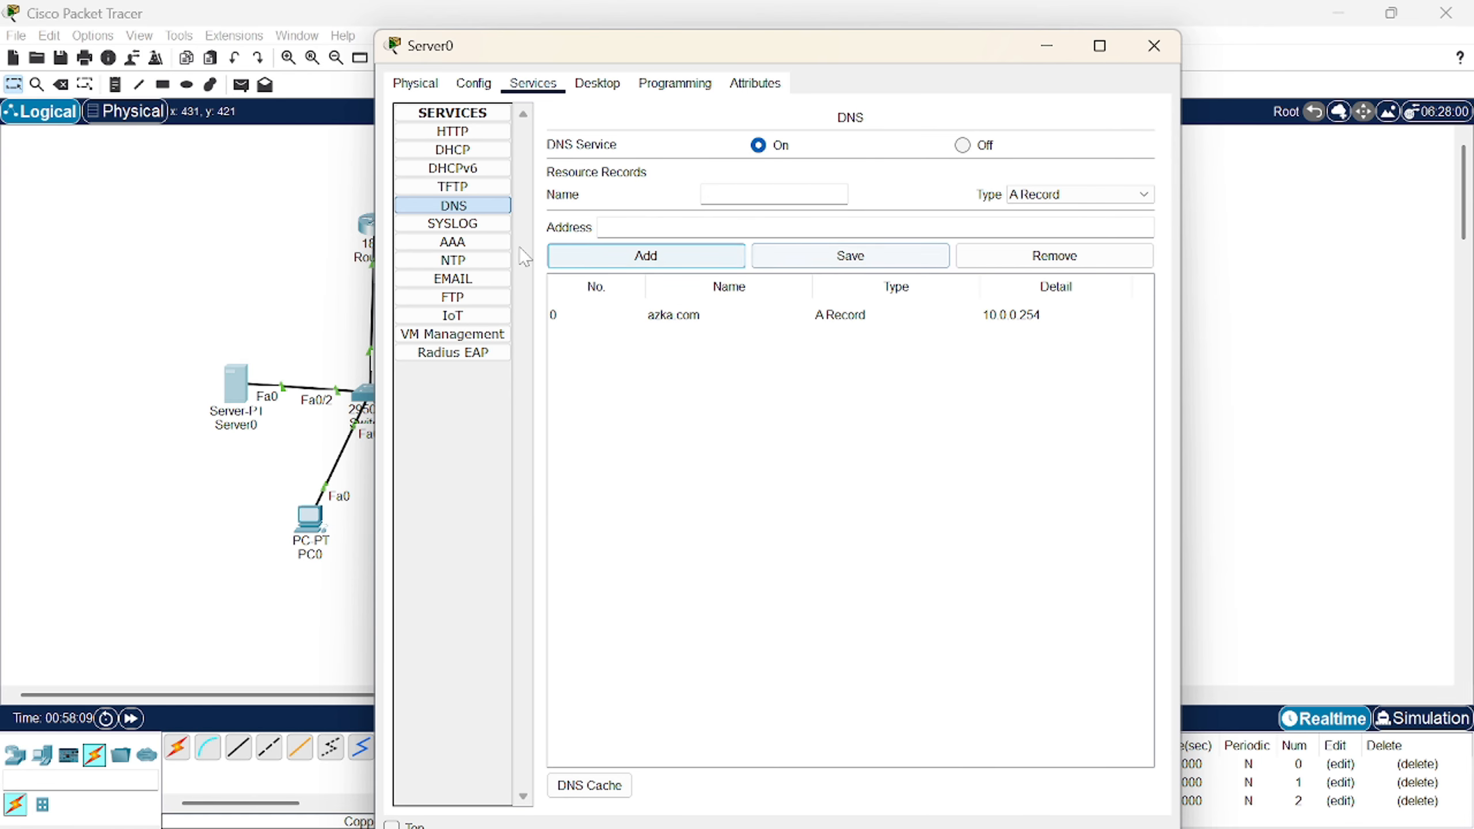
{"action": "left_click", "coordinate": [498, 302]}
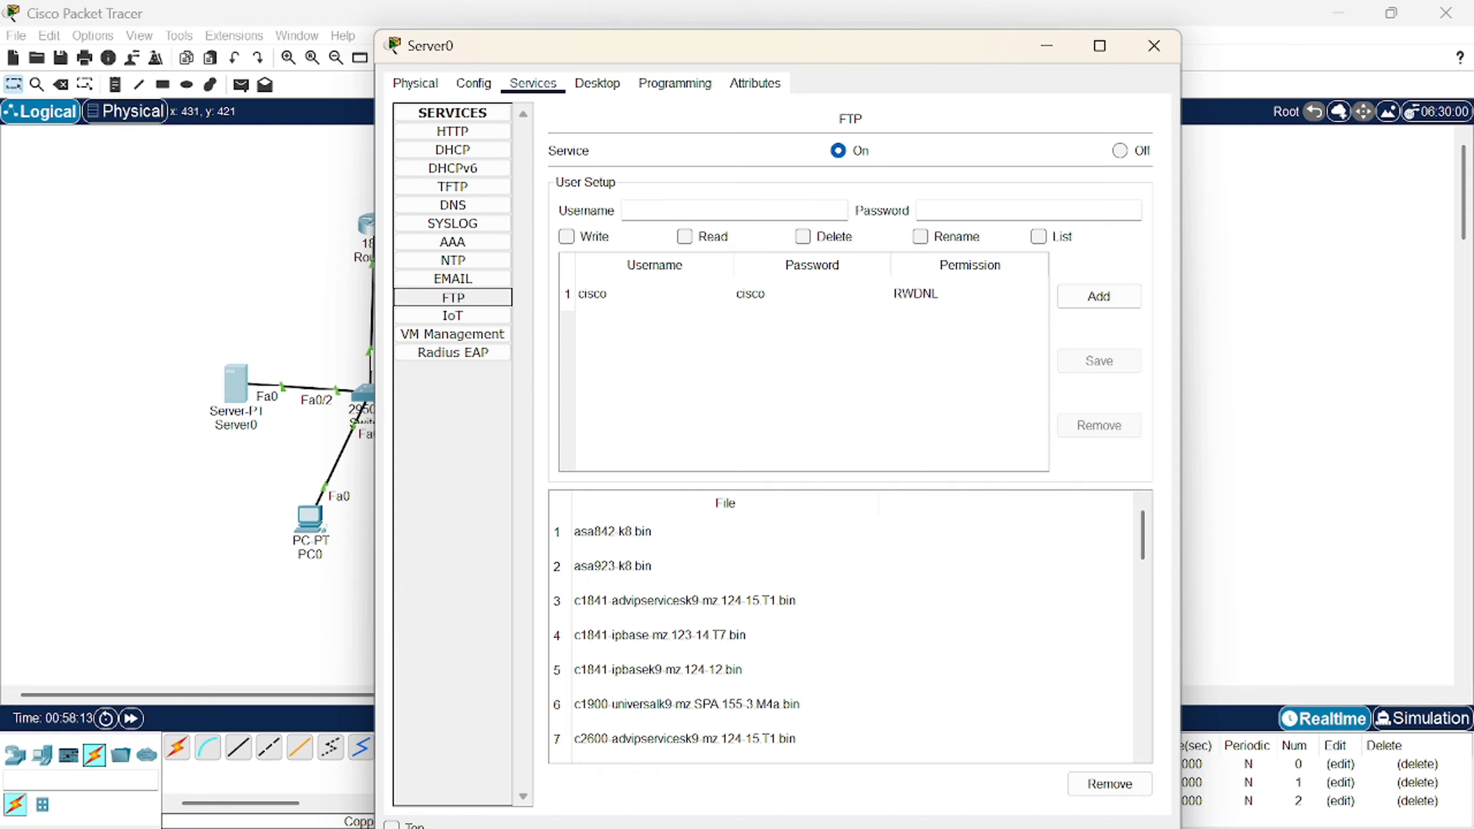
- Add an FTP user with the author's username, a password, and Write, Read, Delete, Rename, List permissions
{"action": "left_click", "coordinate": [703, 210]}
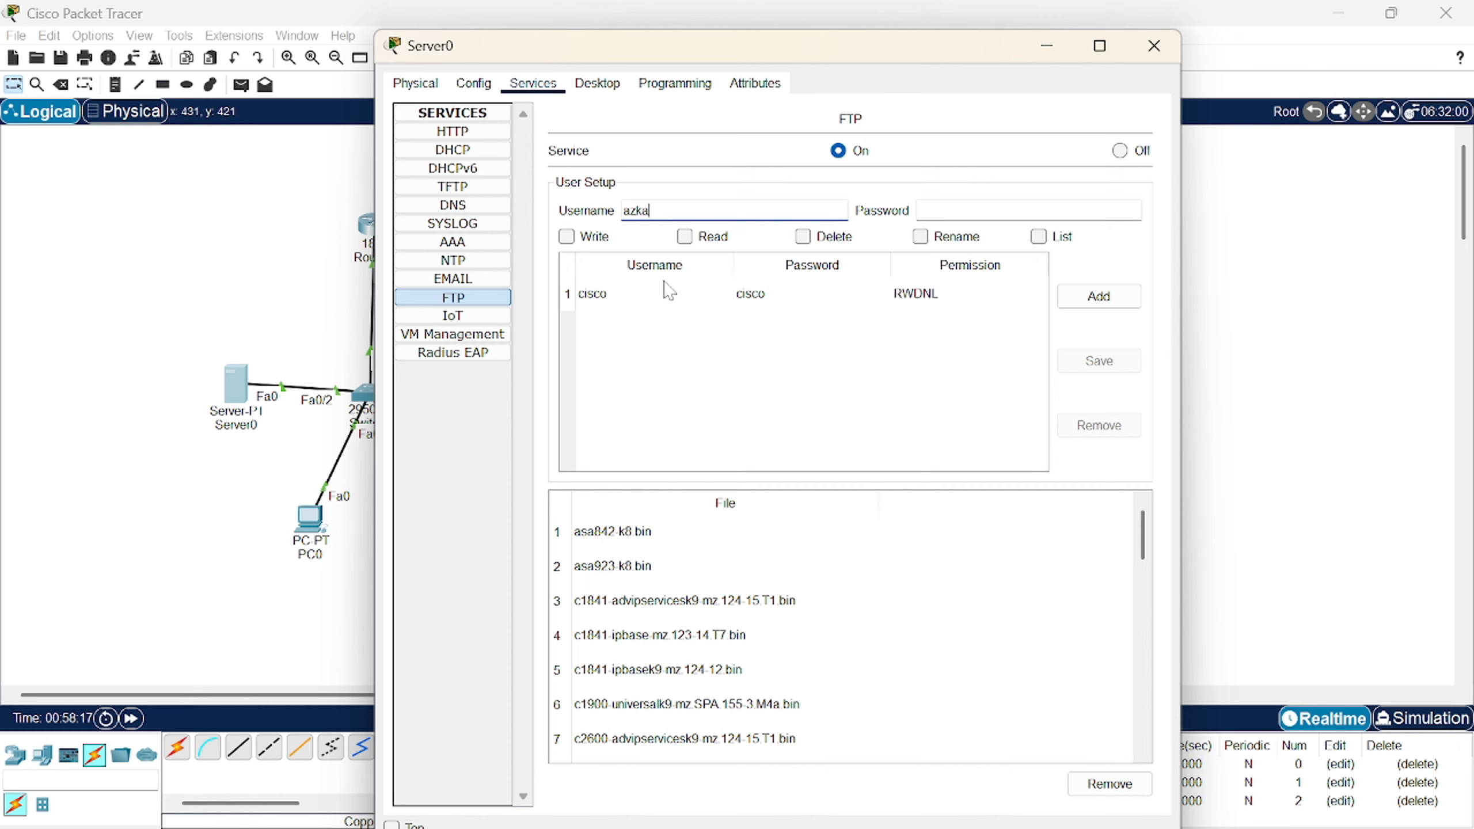
{"action": "key", "text": "Tab"}
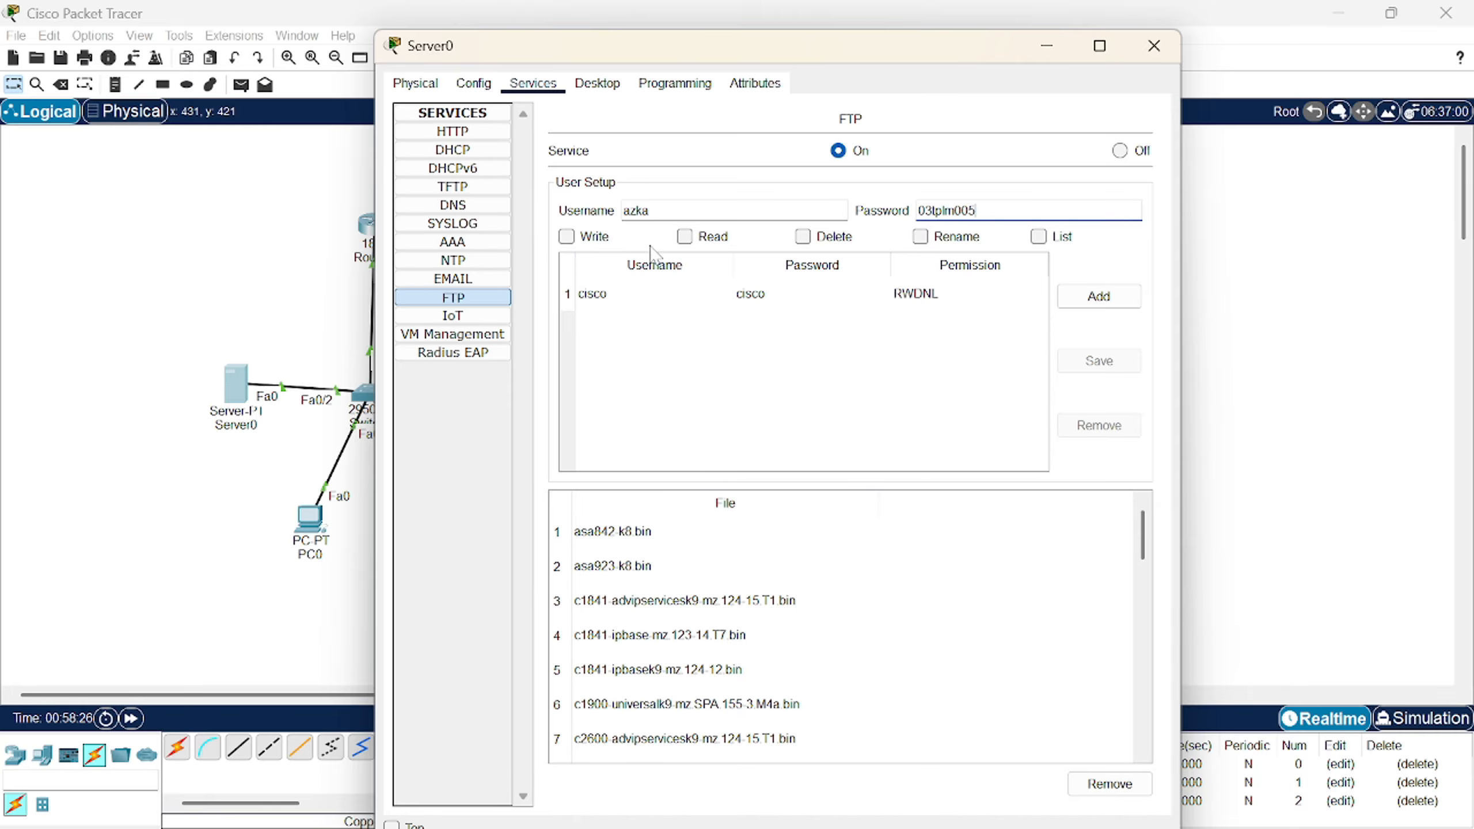
{"action": "left_click", "coordinate": [592, 237]}
{"action": "left_click", "coordinate": [706, 236]}
{"action": "left_click", "coordinate": [833, 237]}
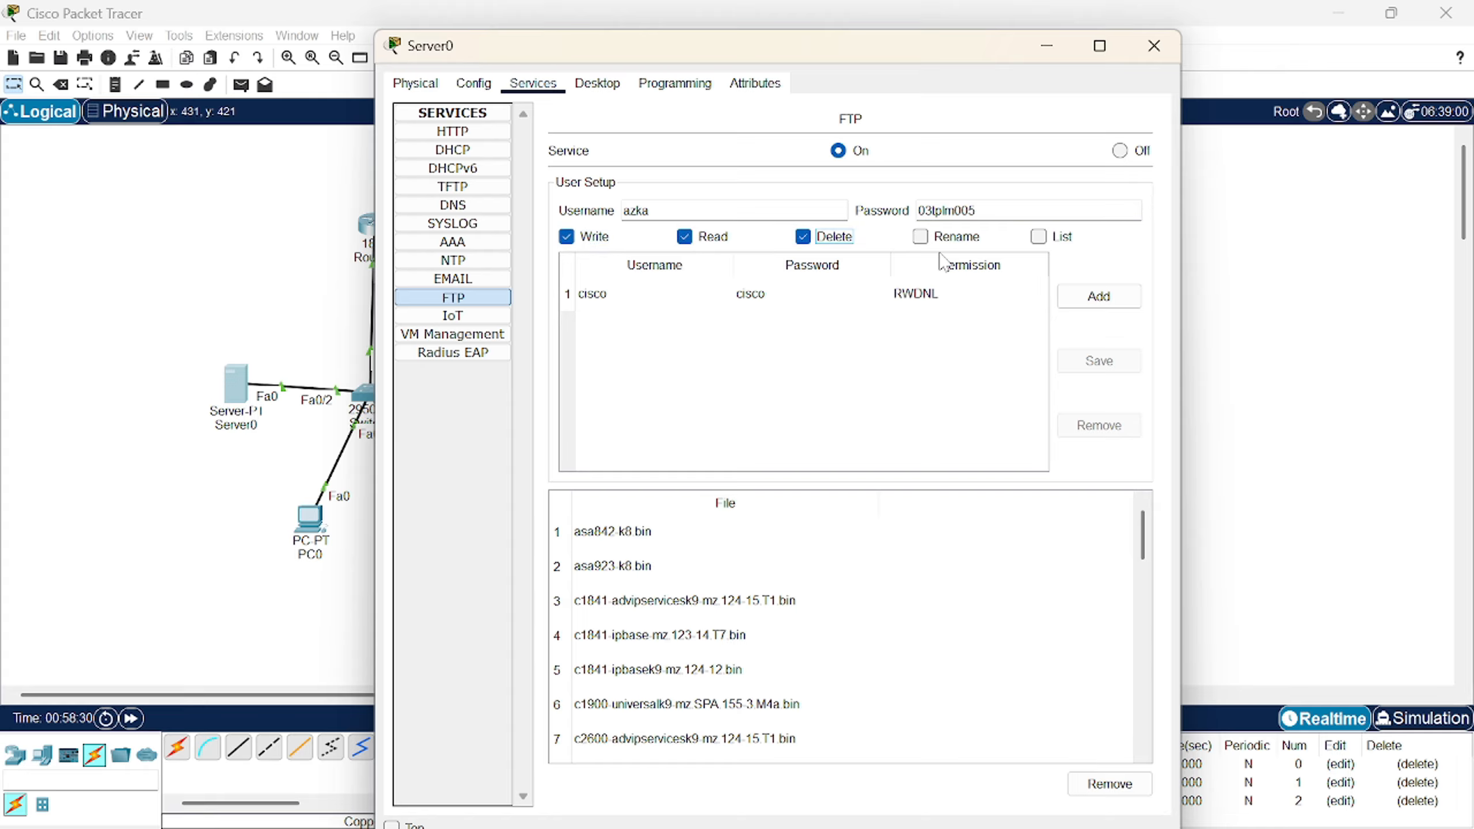
{"action": "left_click", "coordinate": [1053, 237]}
{"action": "left_click", "coordinate": [957, 238]}
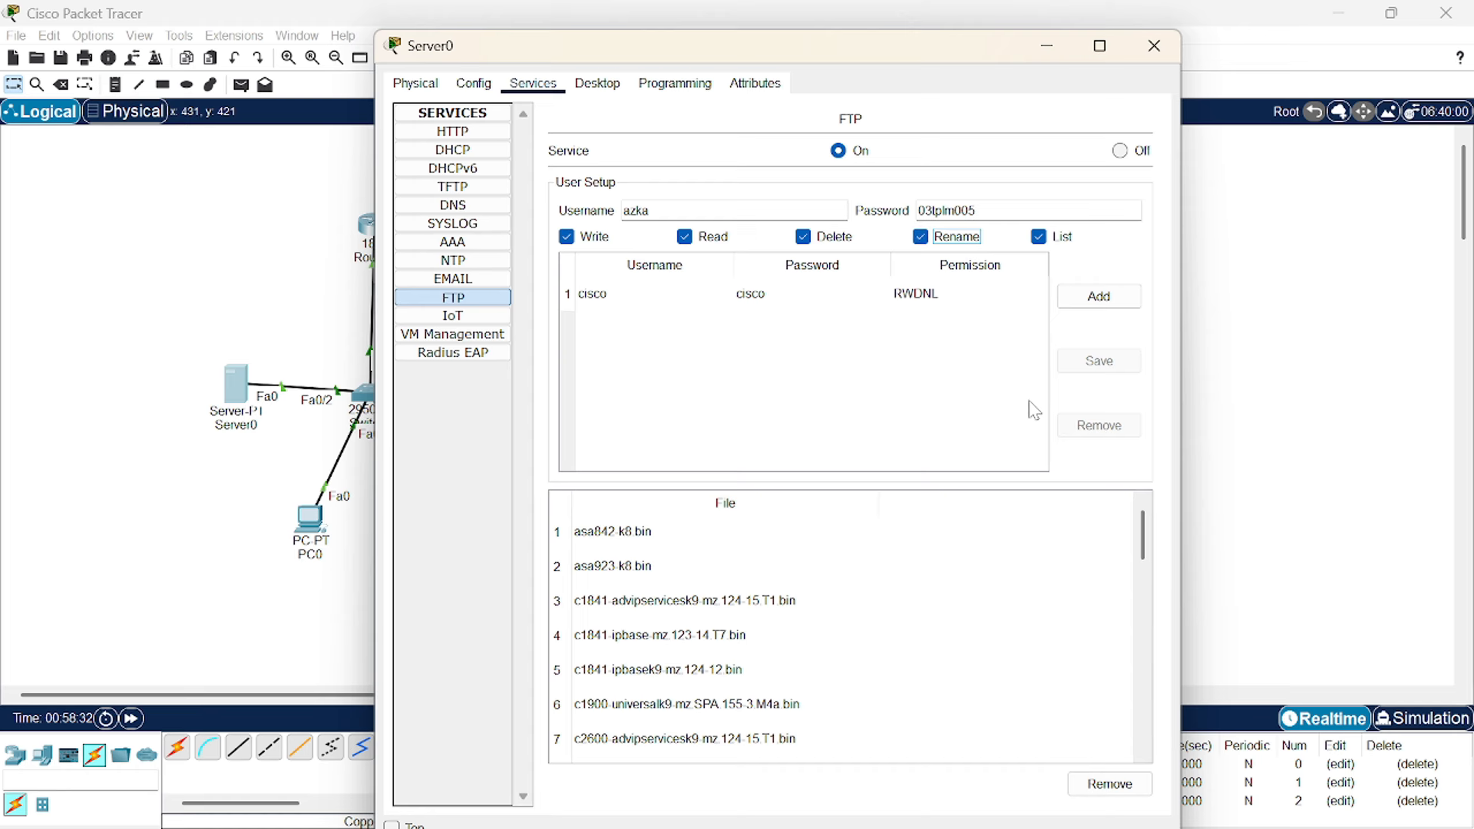
{"action": "left_click", "coordinate": [1098, 296]}
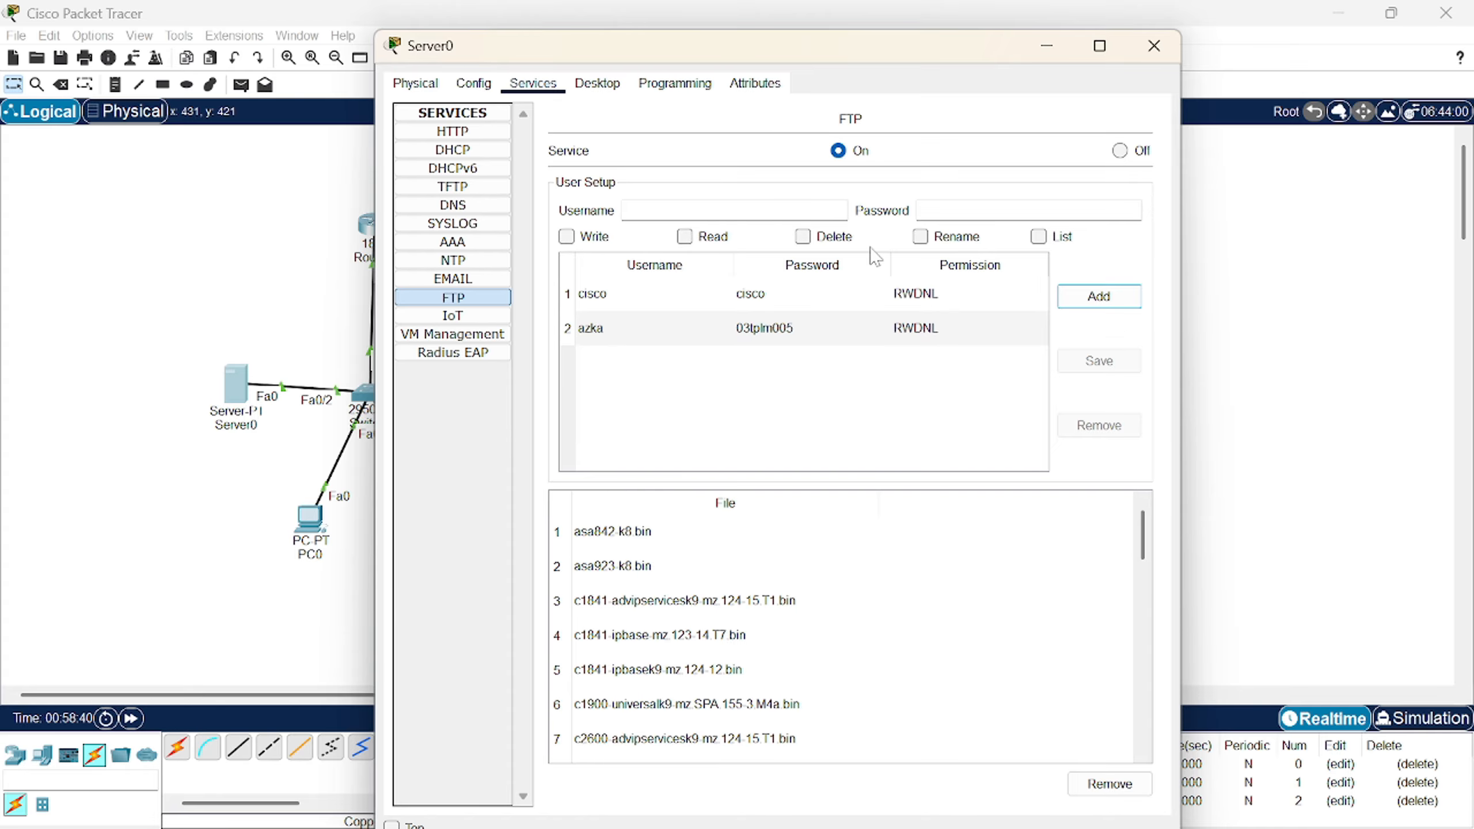
{"action": "left_click", "coordinate": [1154, 45]}
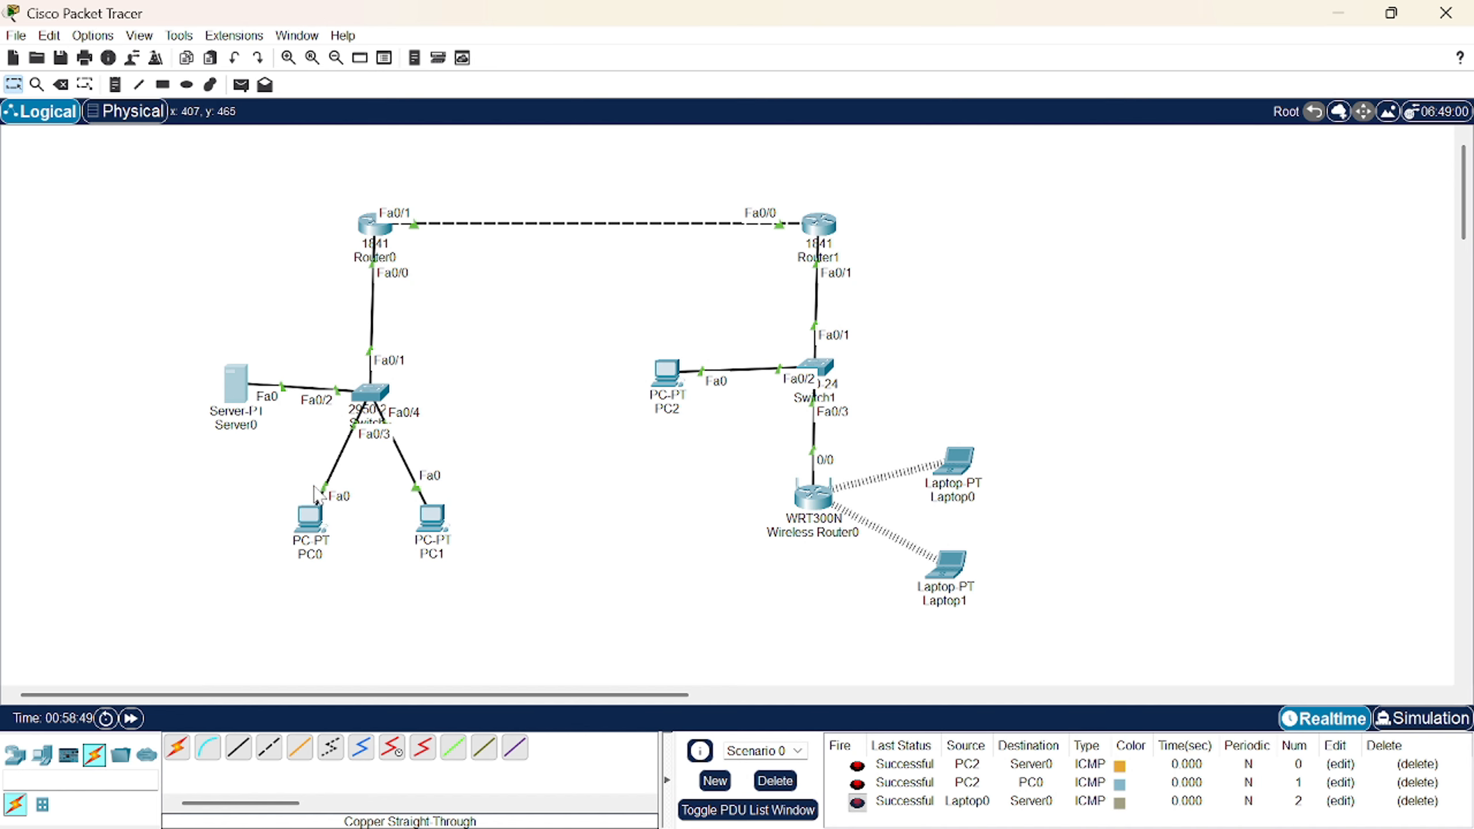
- Browse to azka.com in PC0's web browser to load Server0's heading page
{"action": "left_click", "coordinate": [329, 515]}
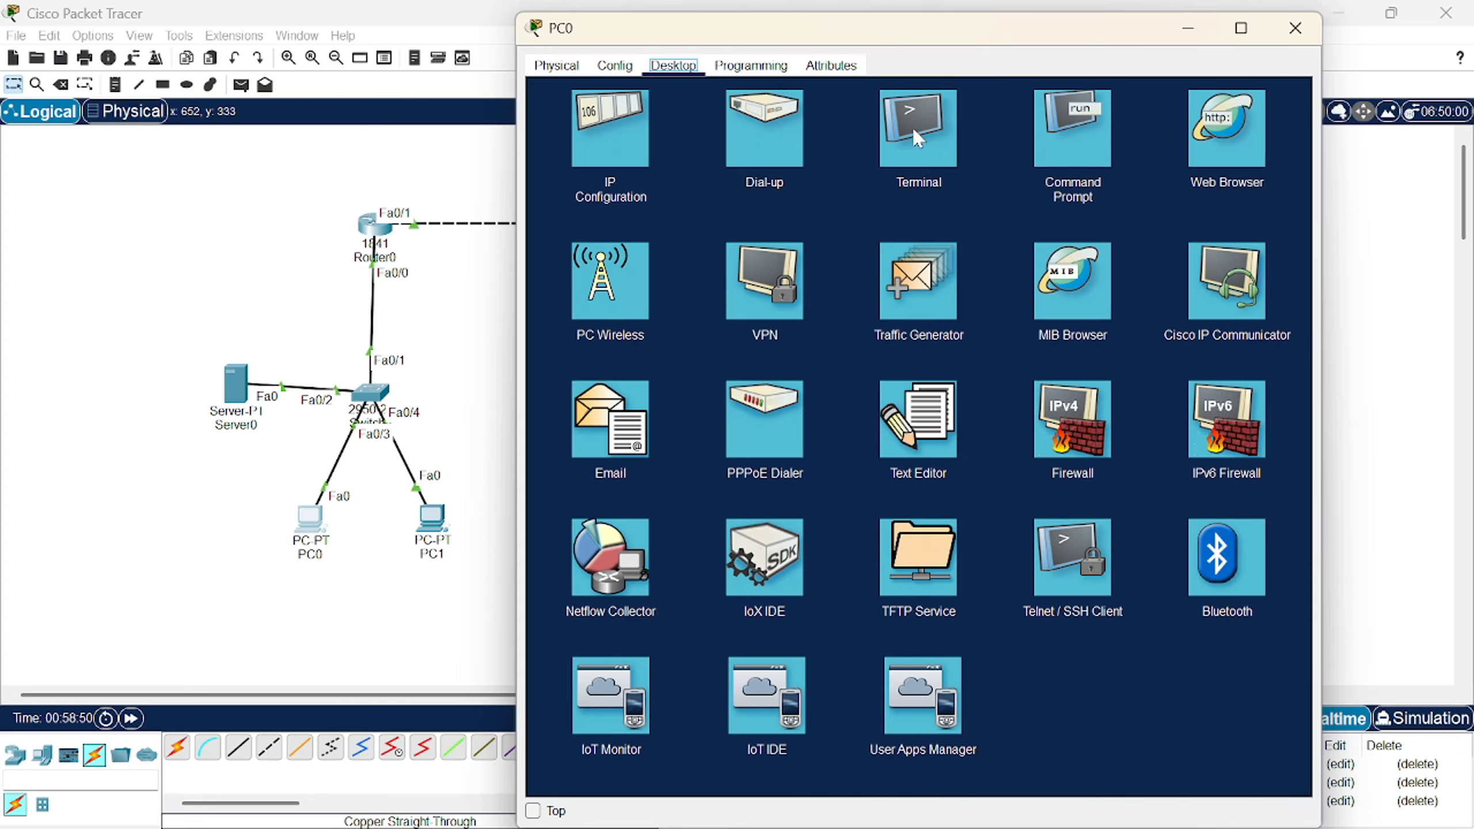
{"action": "left_click", "coordinate": [1226, 136]}
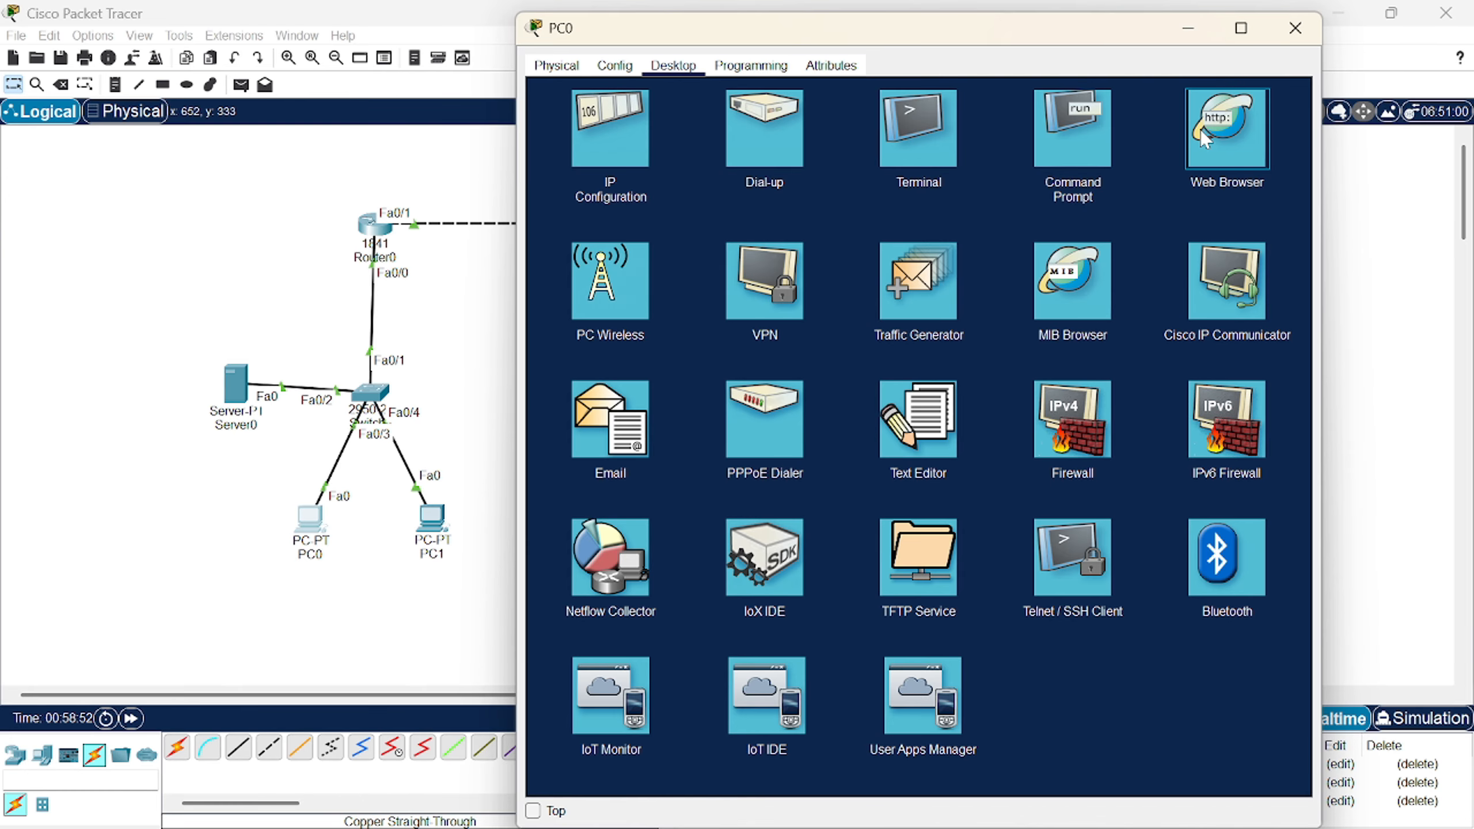
{"action": "left_click", "coordinate": [1202, 133]}
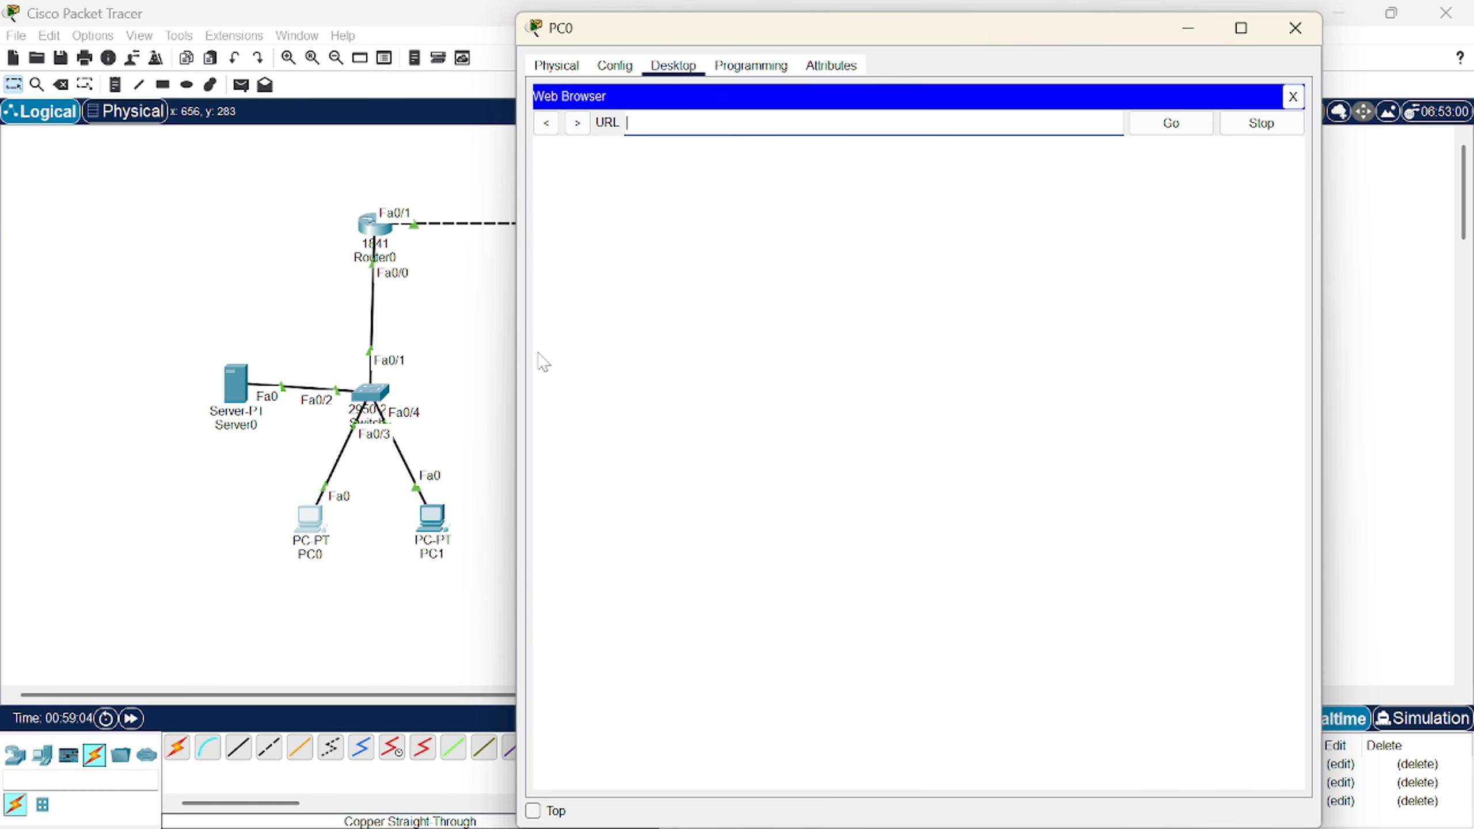
{"action": "type", "text": "azka.com"}
{"action": "key", "text": "Return"}
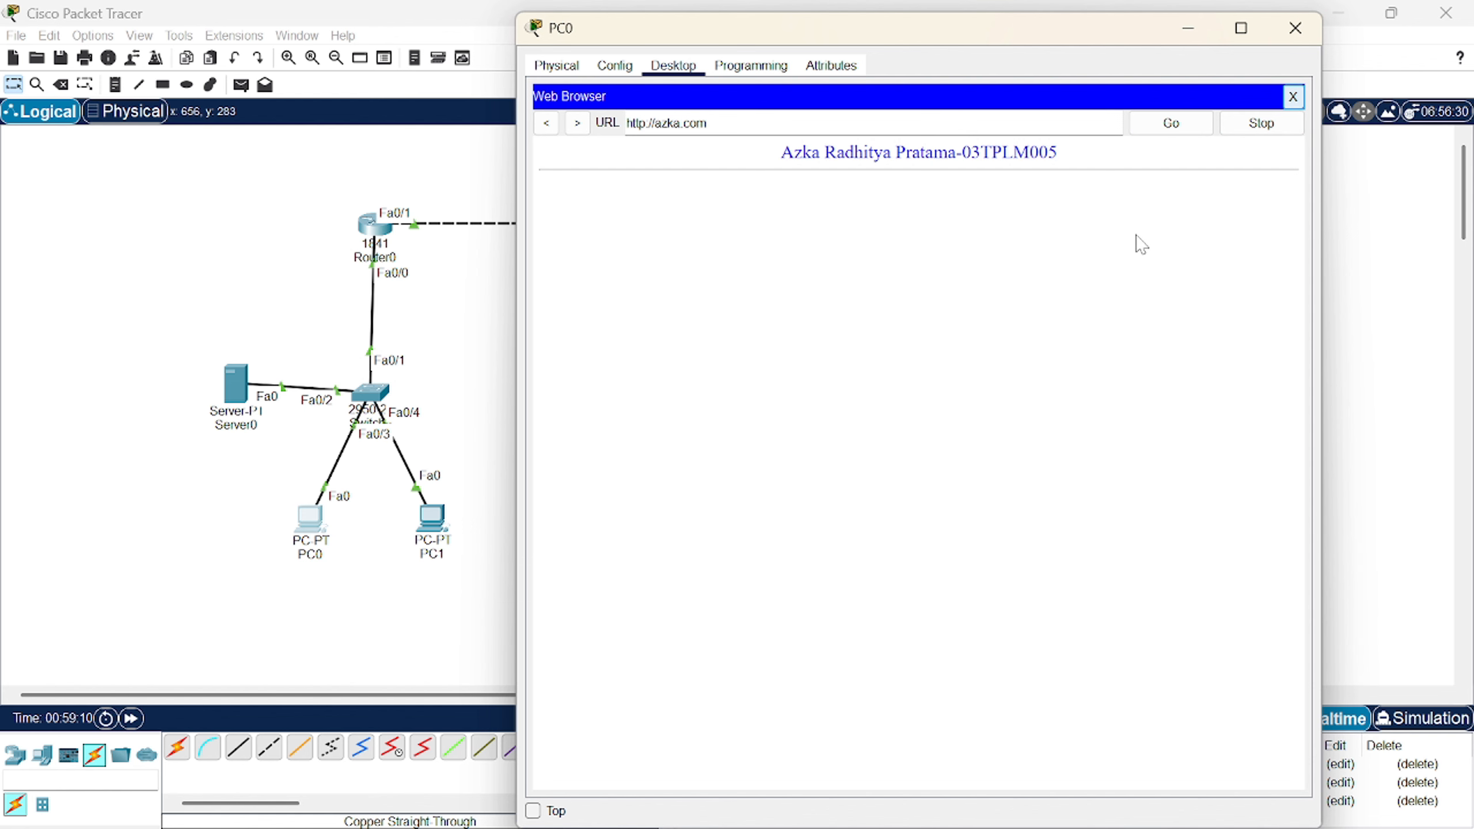
{"action": "left_click", "coordinate": [1293, 96]}
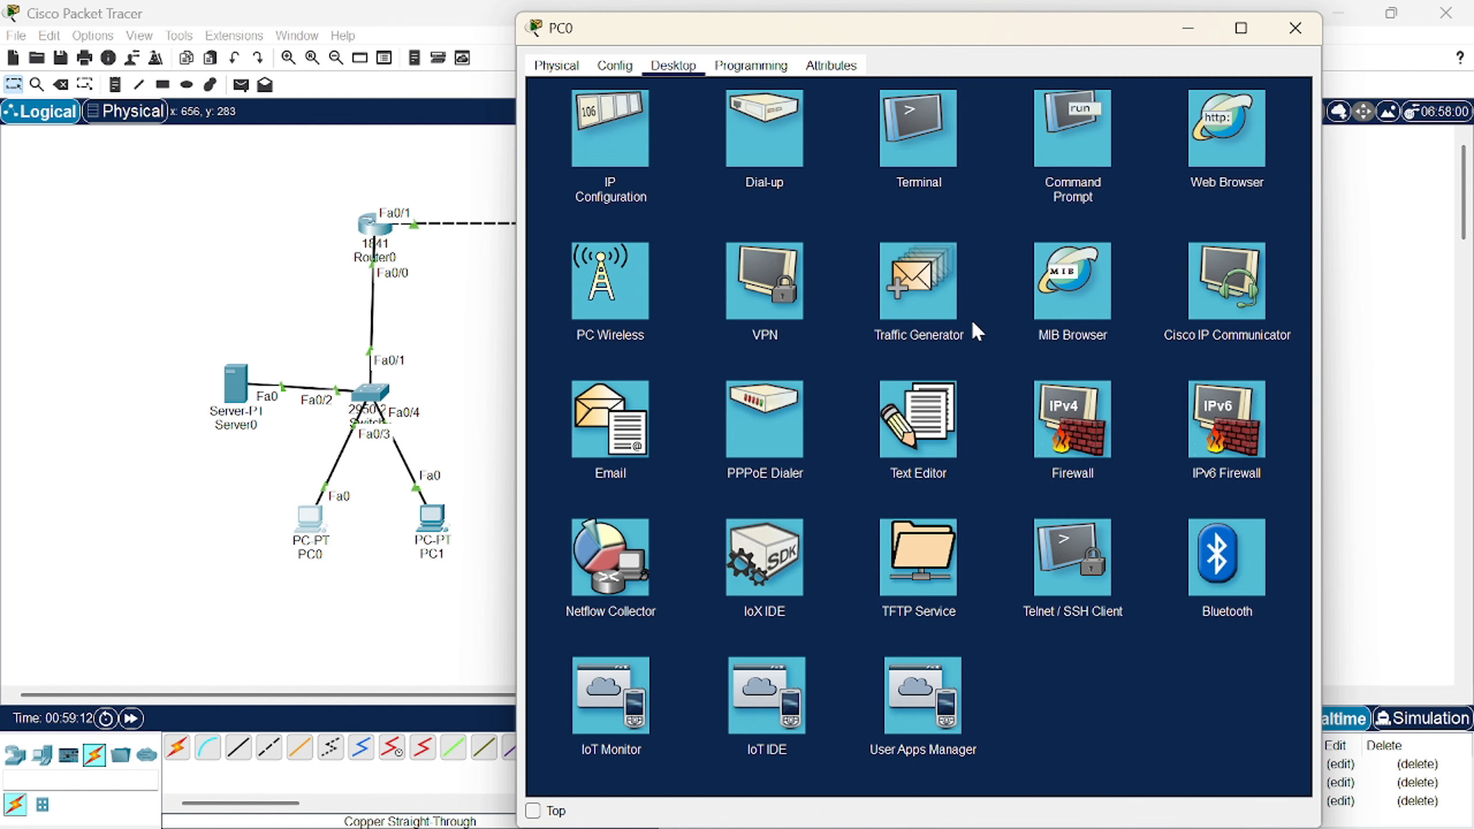
- In PC0's Text Editor, save a note reading 'azka' as biodata.txt
{"action": "left_click", "coordinate": [905, 447]}
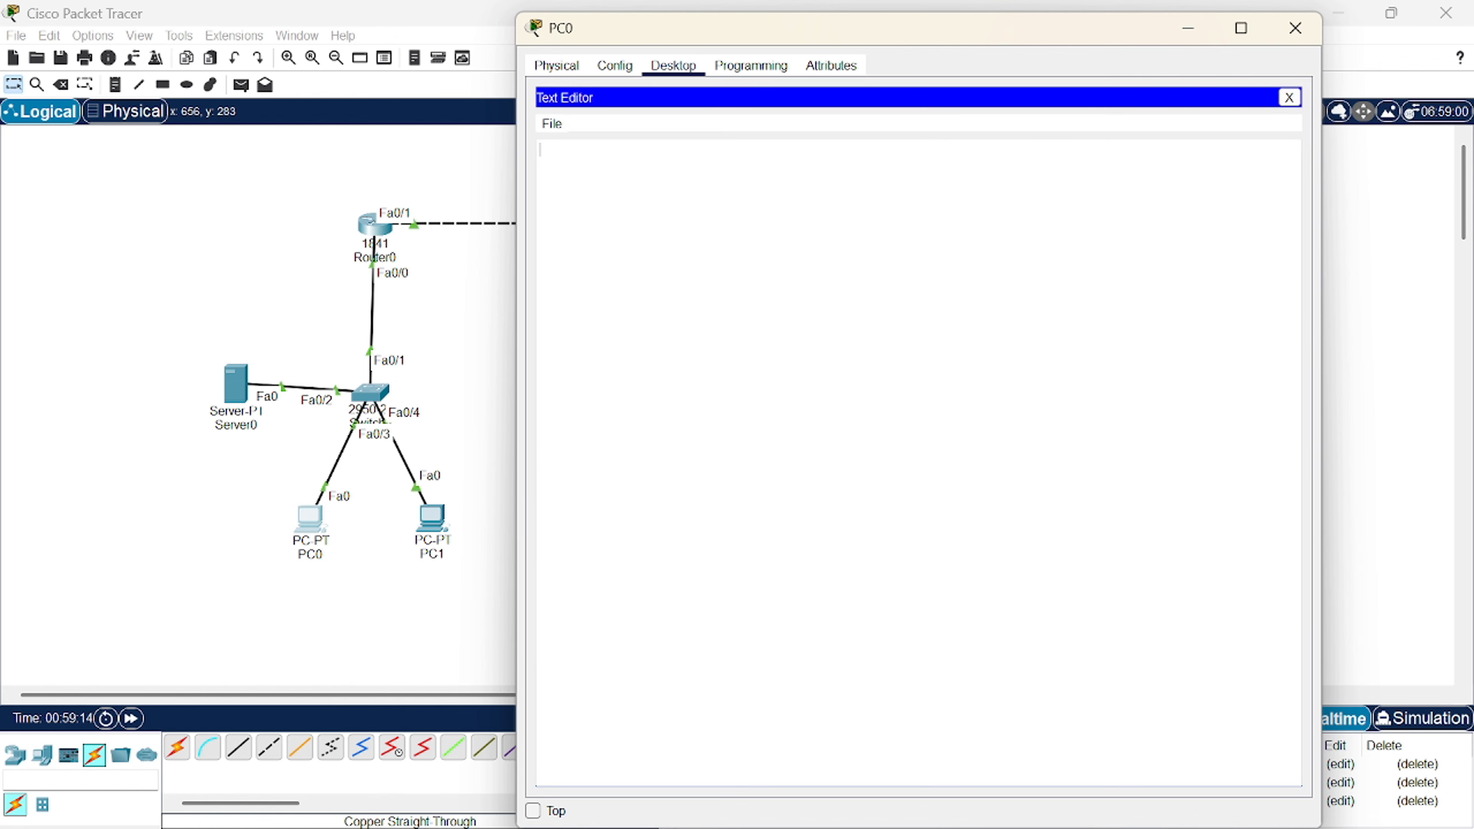
{"action": "type", "text": "azka"}
{"action": "key", "text": "ctrl+s"}
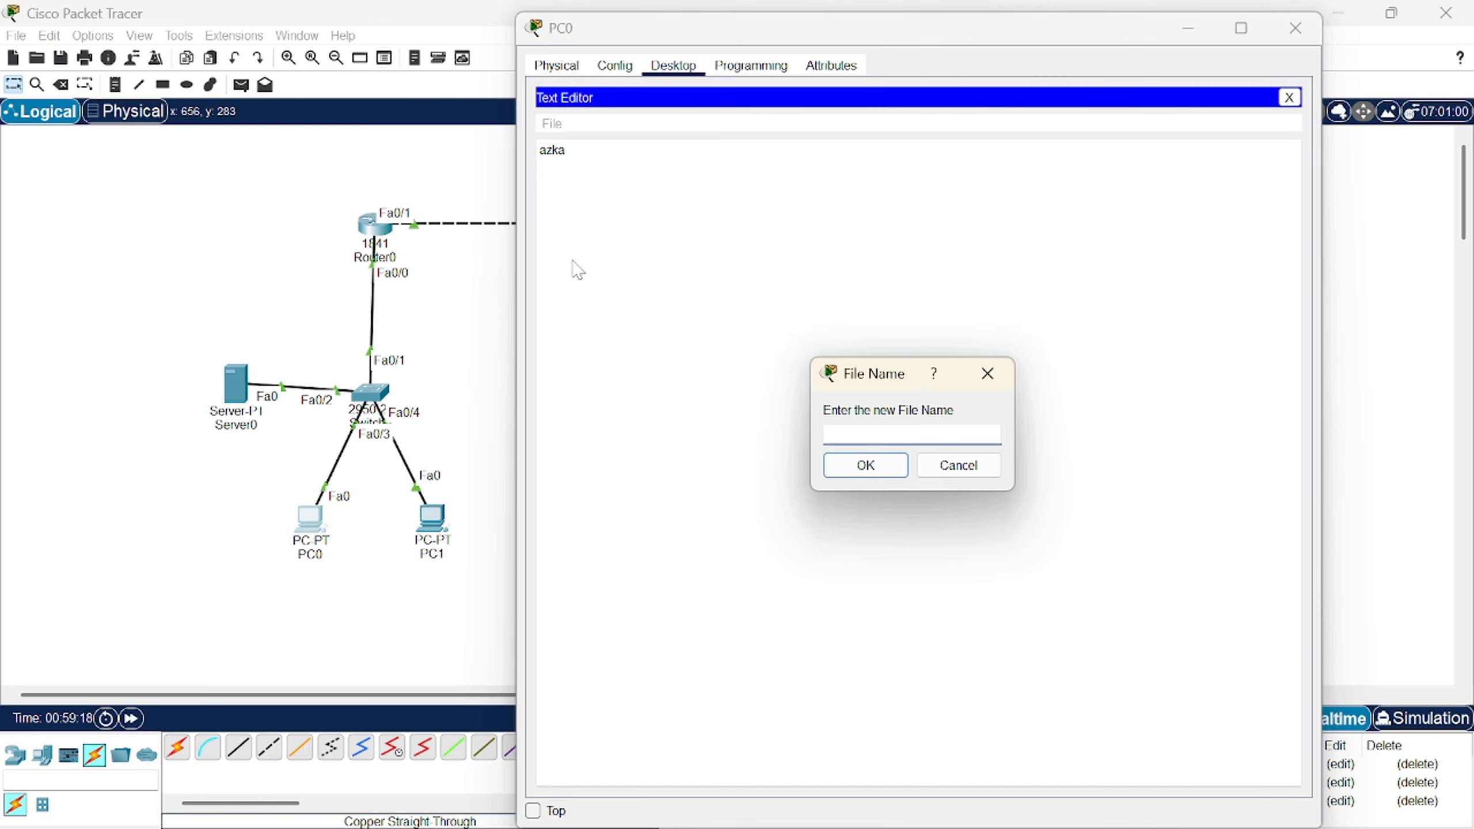
{"action": "type", "text": "biodata.txt"}
{"action": "key", "text": "Return"}
- From PC0's Command Prompt, connect by FTP to 10.0.0.254 and log in with the FTP username and password
{"action": "left_click", "coordinate": [1289, 97]}
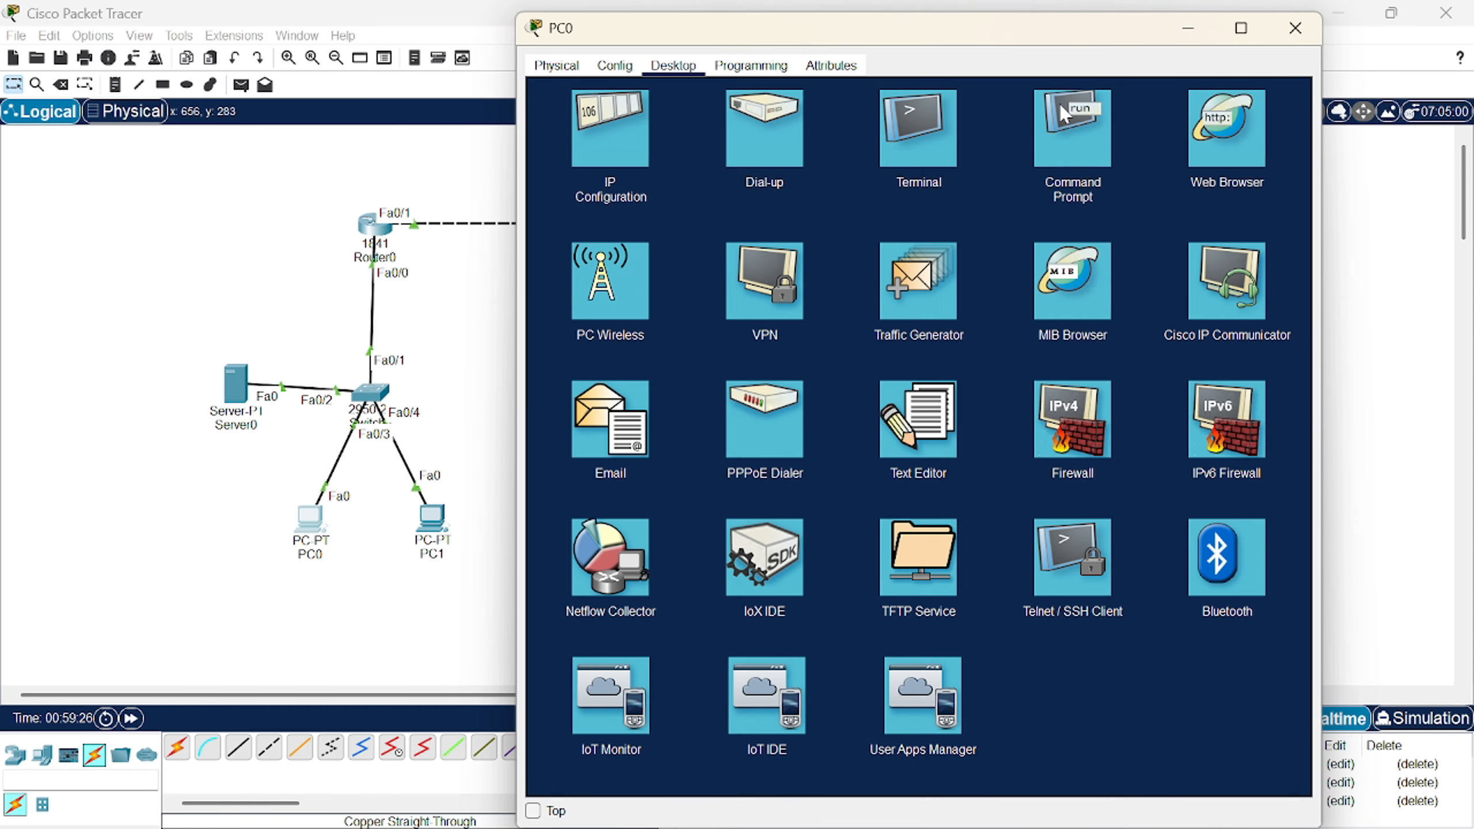
{"action": "left_click", "coordinate": [1077, 132]}
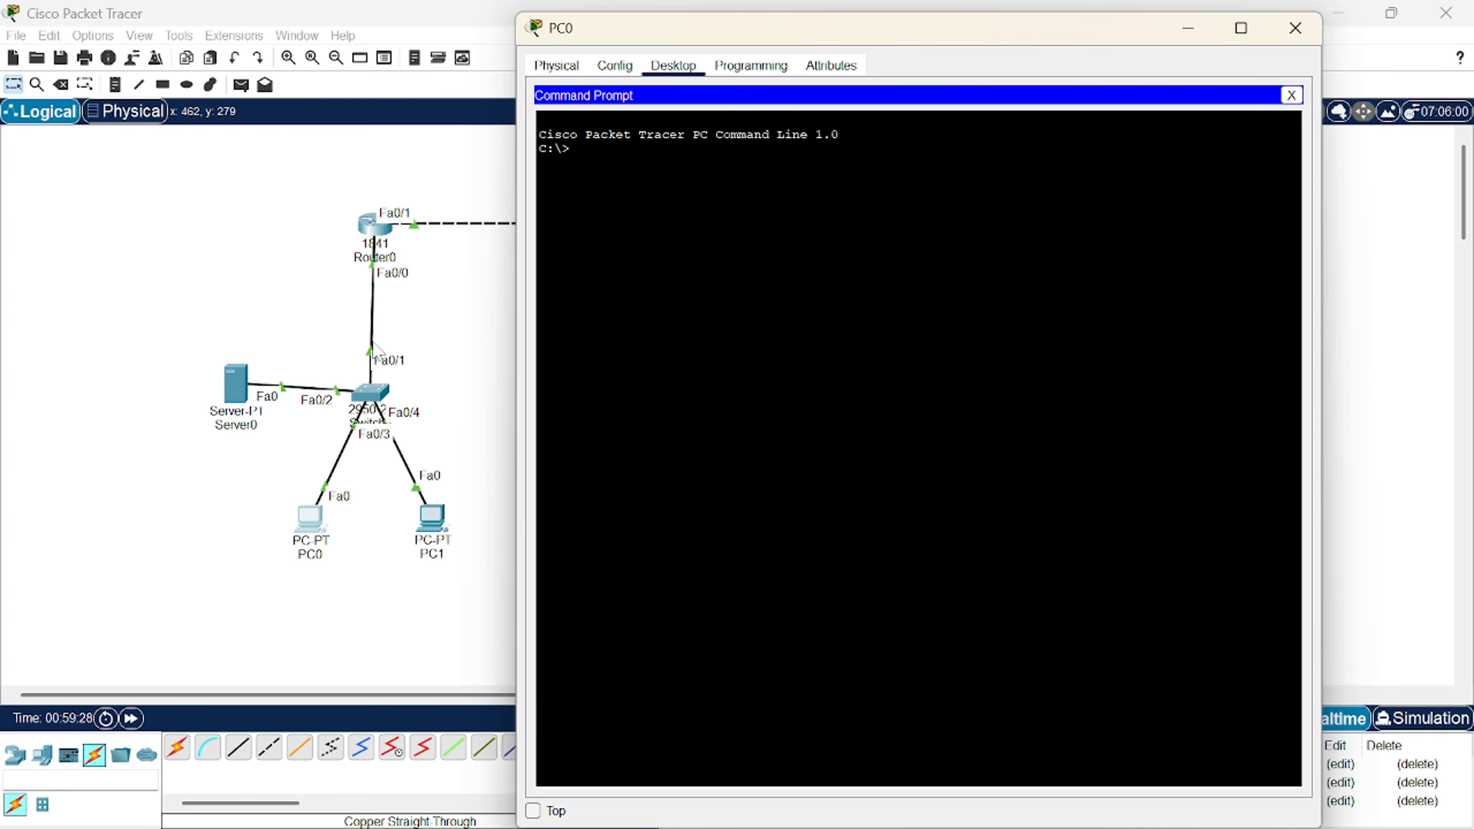
{"action": "type", "text": "ftp"}
{"action": "type", "text": "10.0.0."}
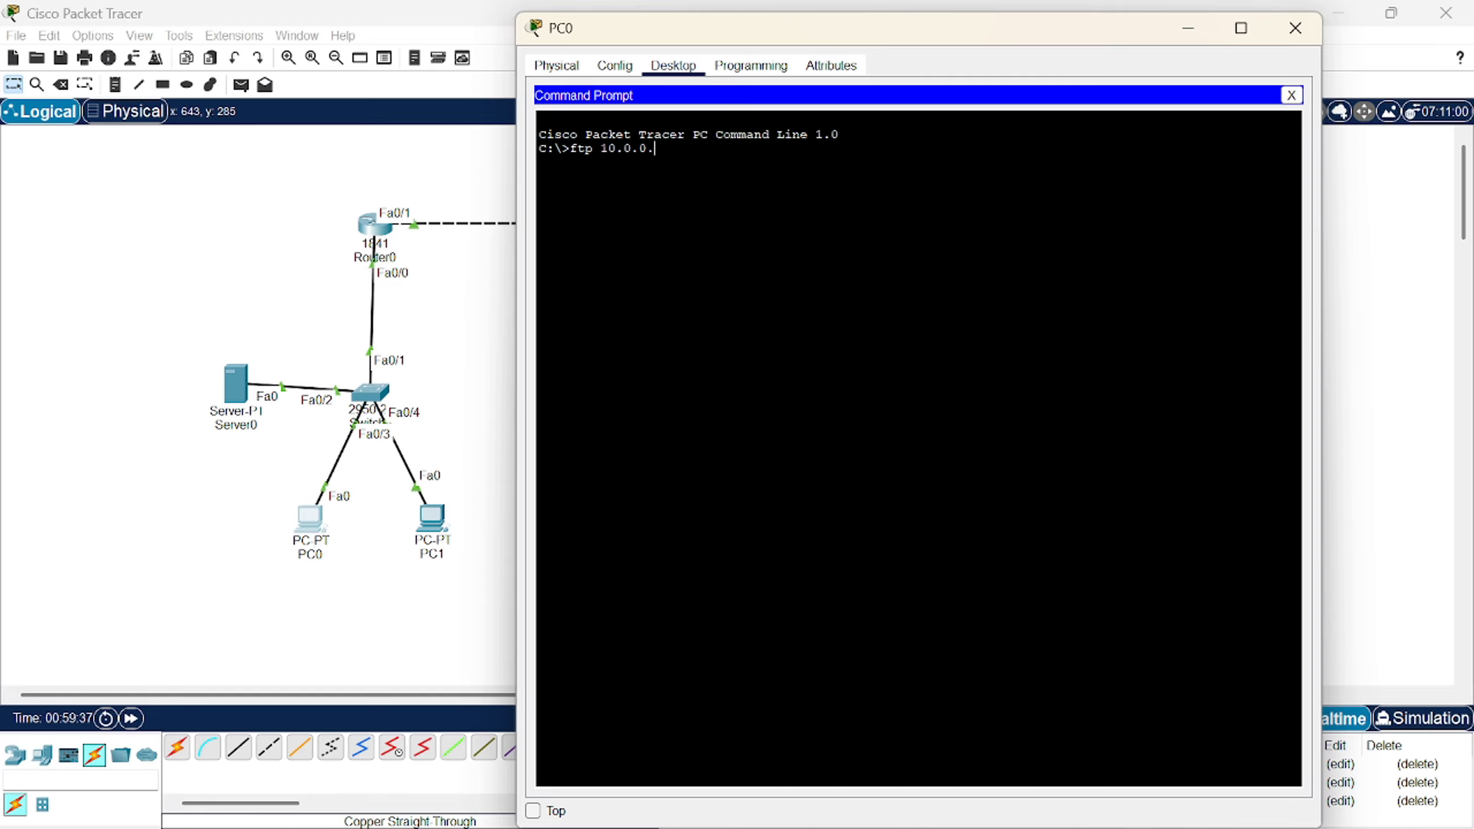
{"action": "type", "text": "542"}
{"action": "key", "text": "Return"}
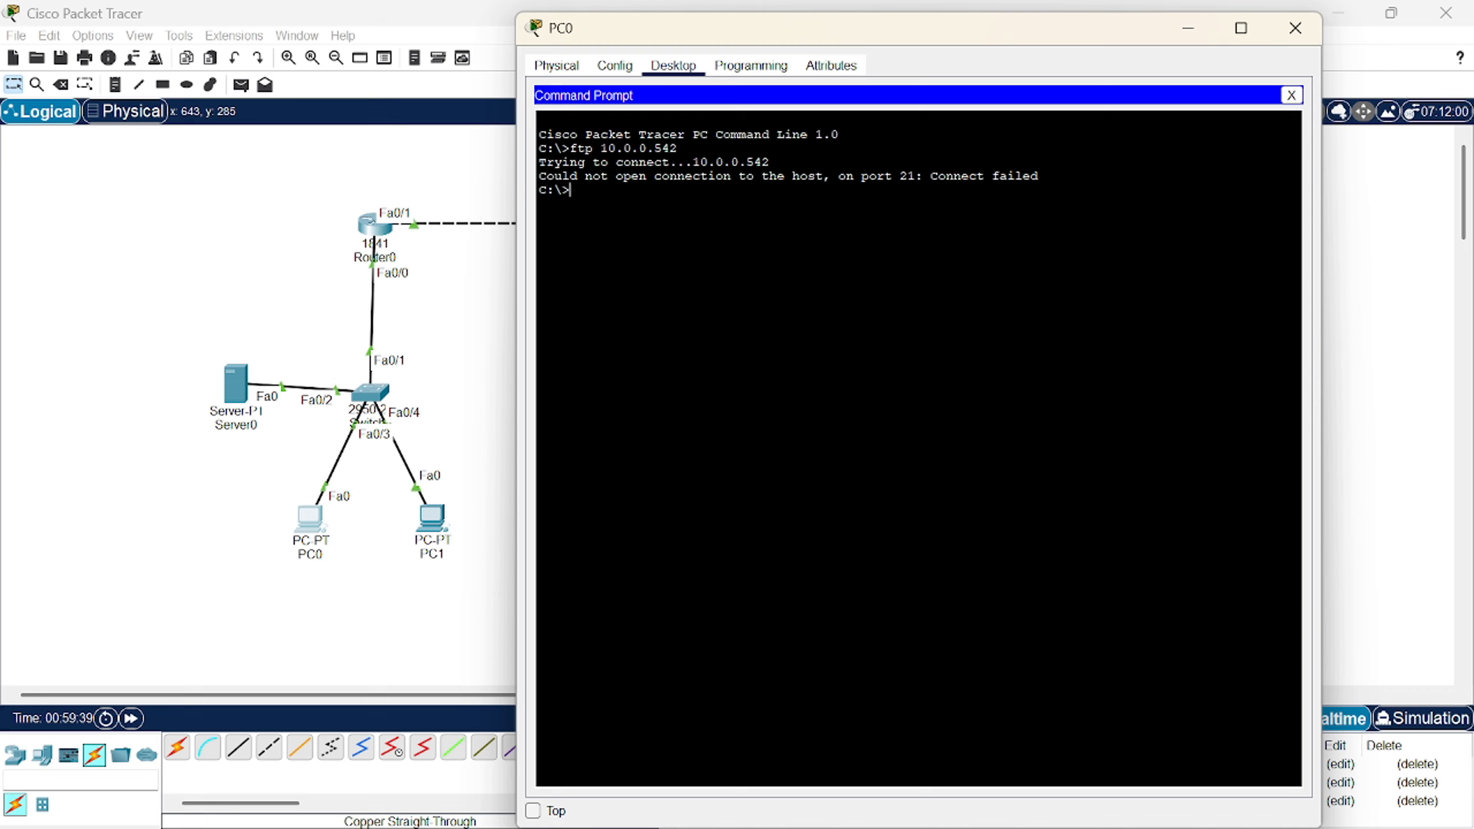
{"action": "key", "text": "Up"}
{"action": "key", "text": "BackSpace"}
{"action": "key", "text": "BackSpace"}
{"action": "key", "text": "BackSpace"}
{"action": "type", "text": "254"}
{"action": "key", "text": "Return"}
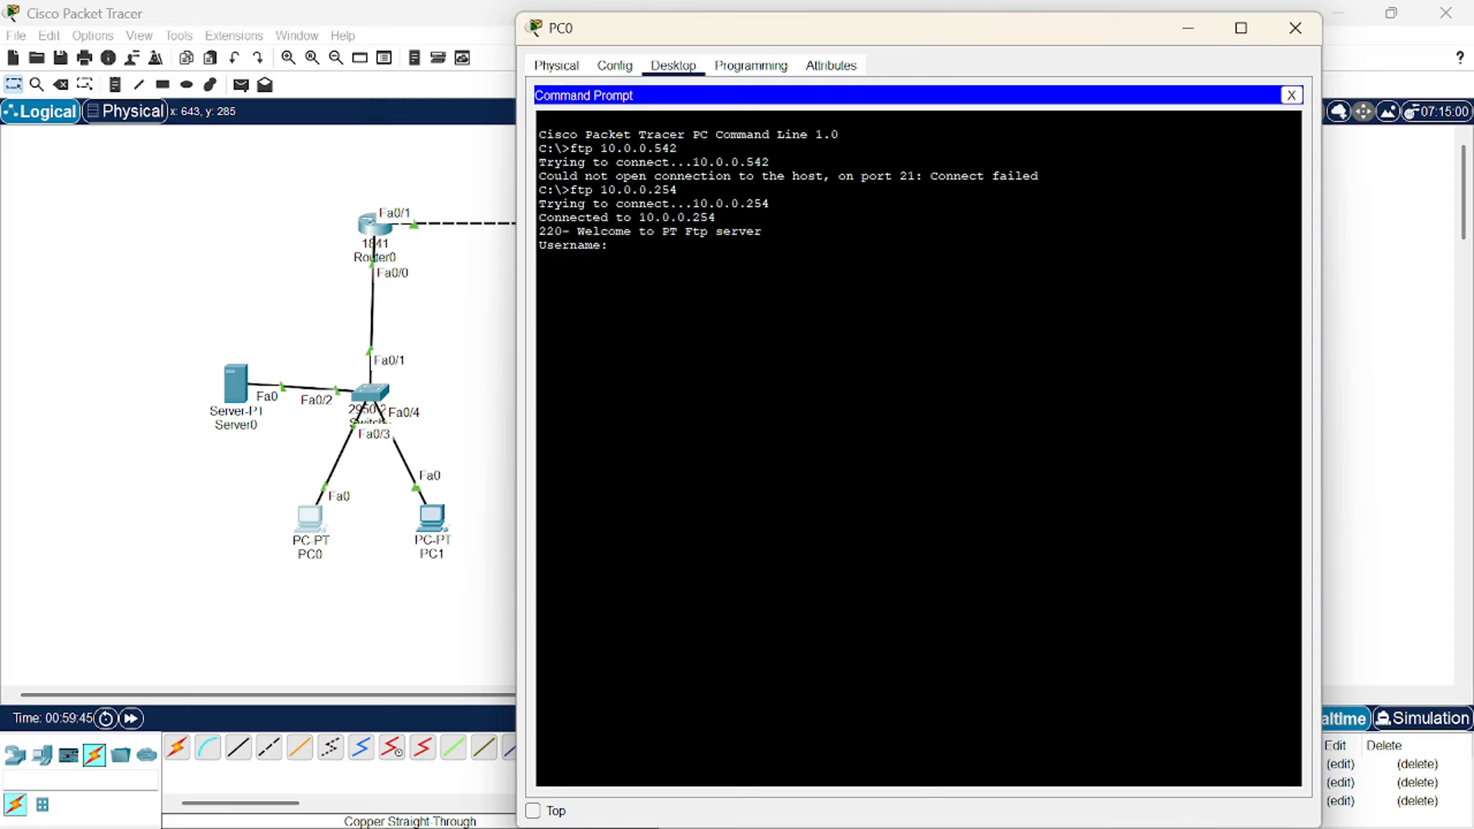
{"action": "type", "text": "azka"}
{"action": "key", "text": "Return"}
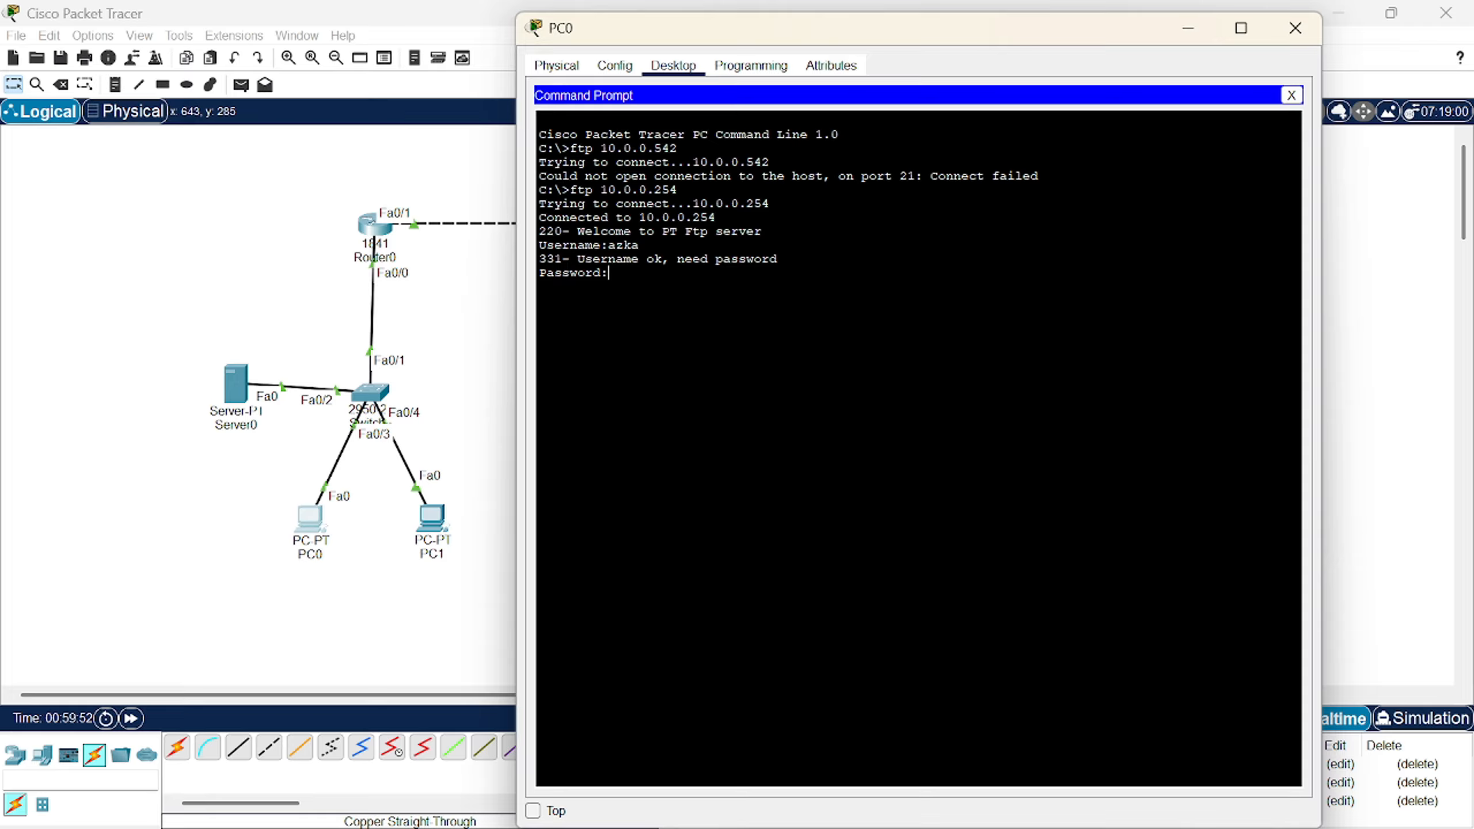
{"action": "key", "text": "Return"}
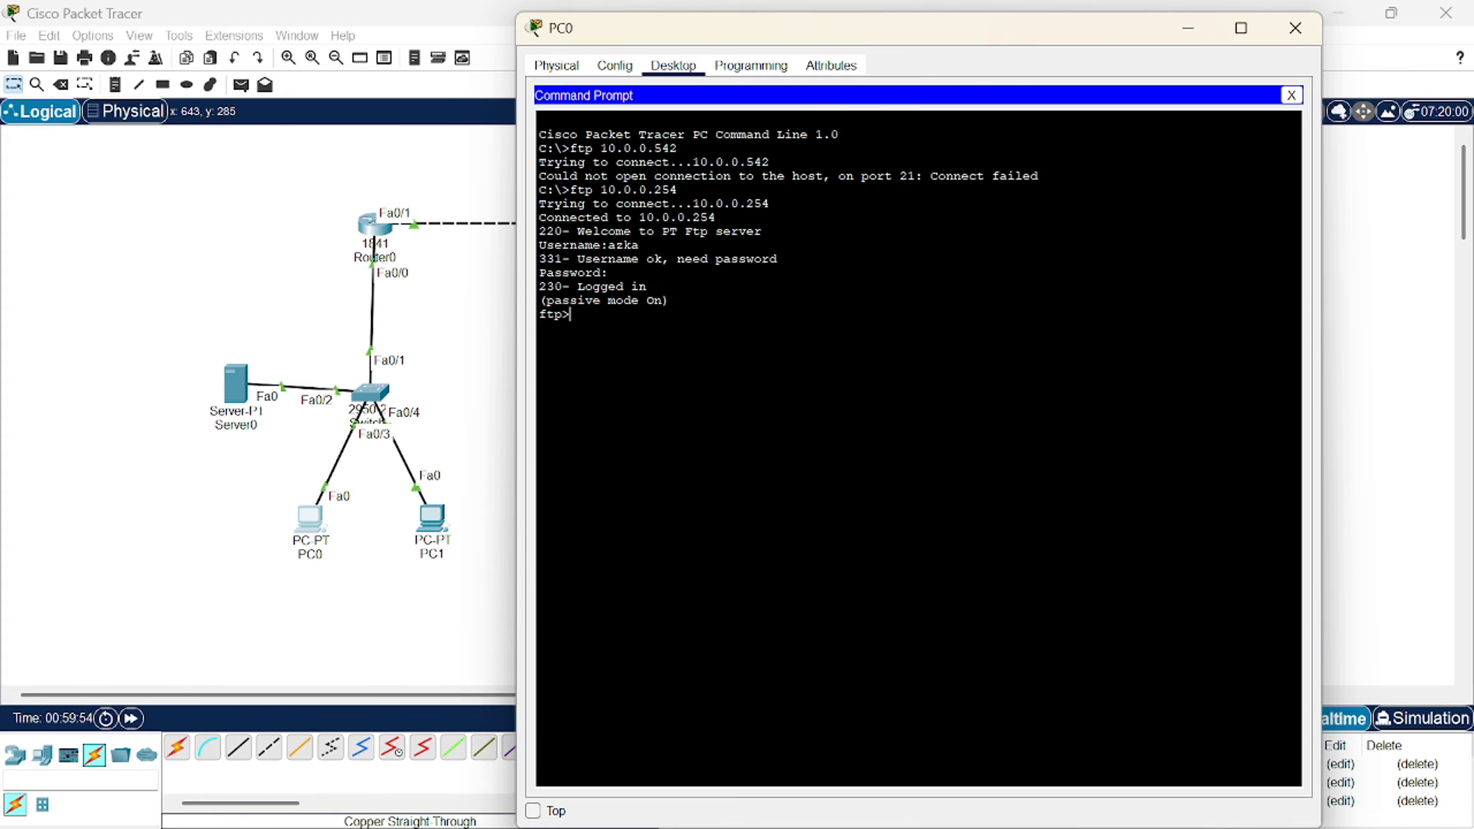
- List the server files, upload biodata.txt with put, and list again to confirm it
{"action": "type", "text": "dir"}
{"action": "key", "text": "Return"}
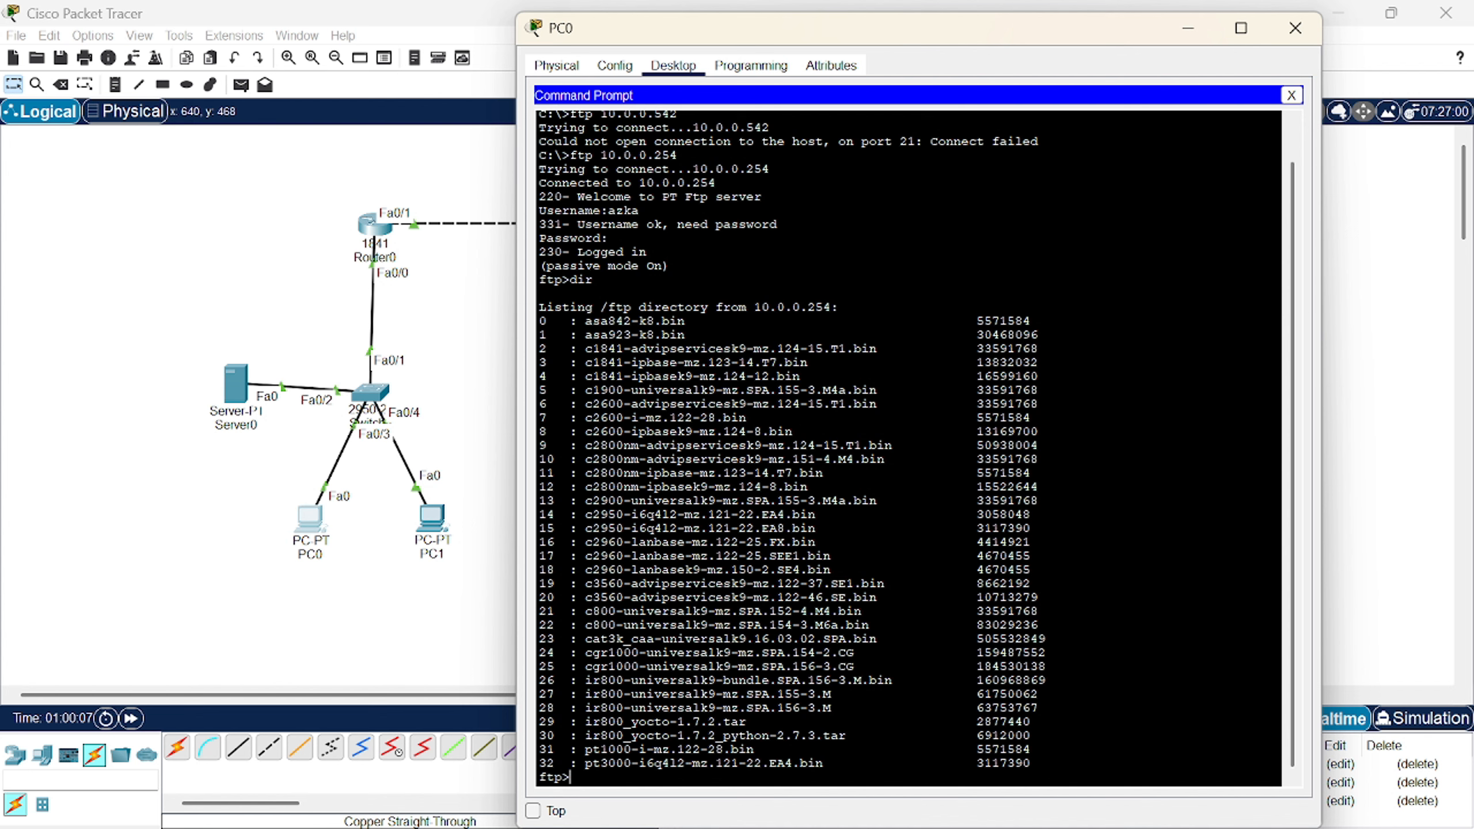
{"action": "type", "text": "put biodata.txt"}
{"action": "key", "text": "Return"}
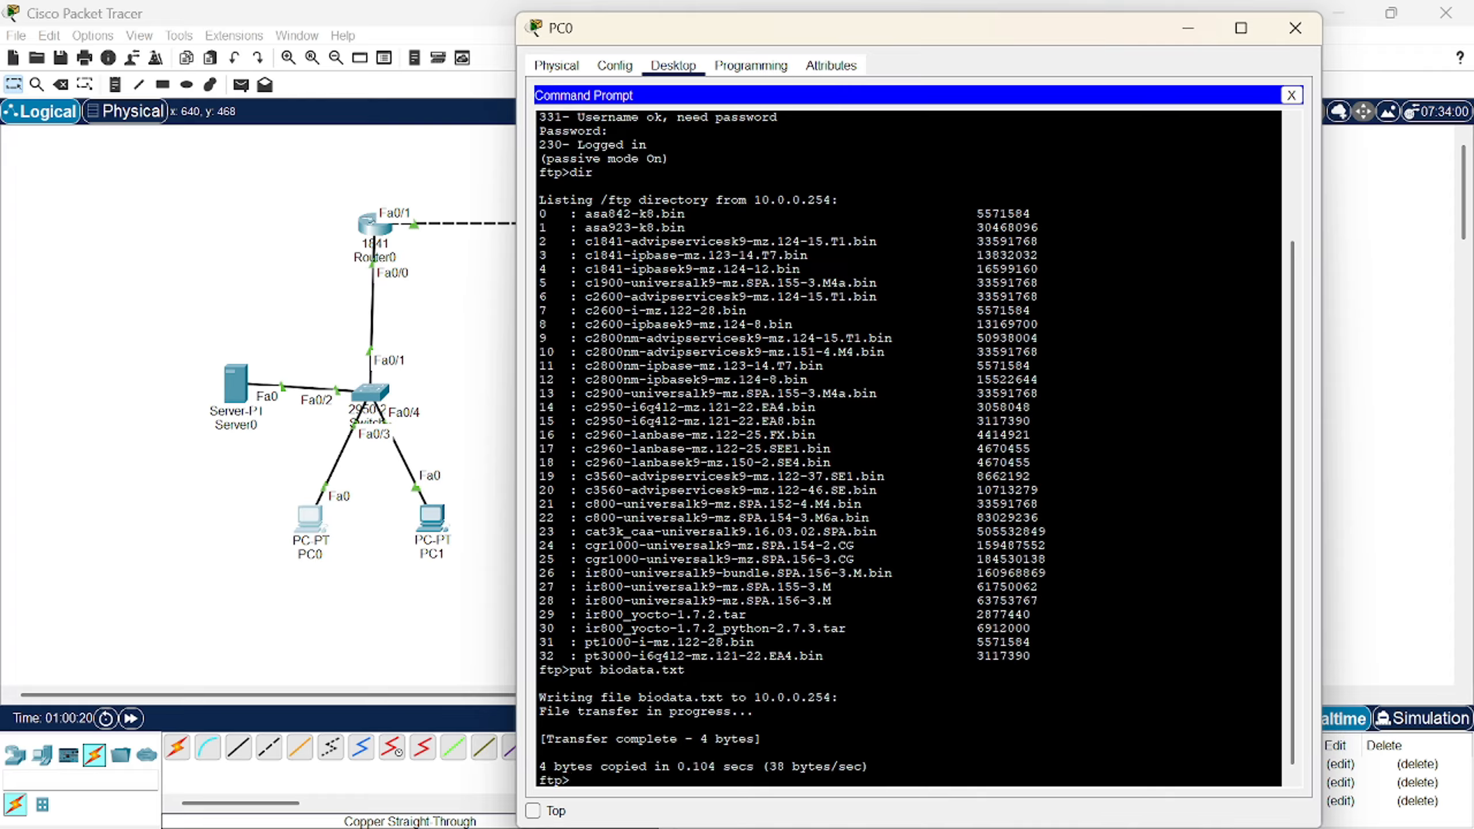
{"action": "type", "text": "dir"}
{"action": "key", "text": "Return"}
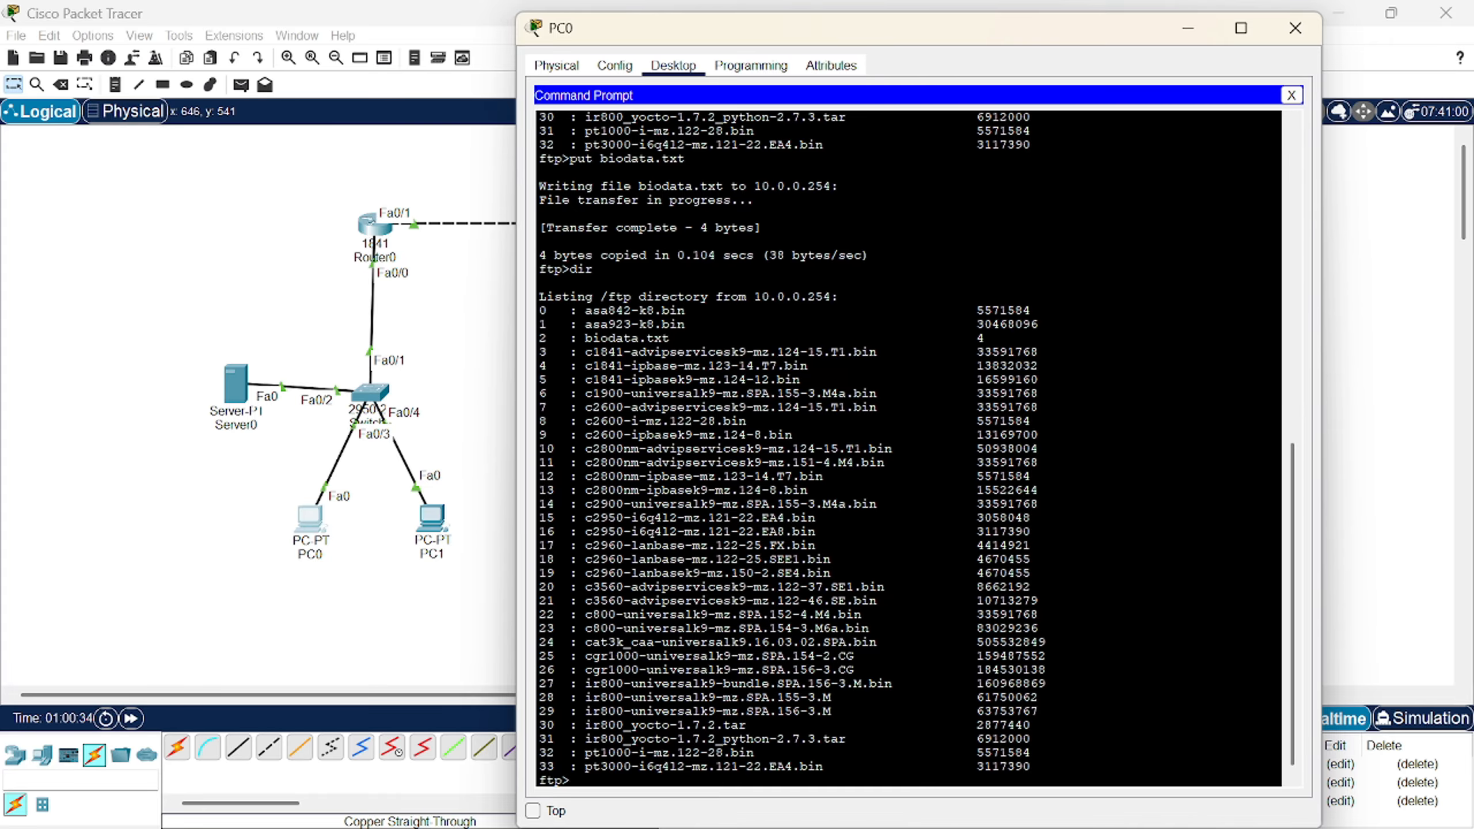
- Switch from PC0 to PC2, load azka.com in PC2's web browser, then close the browser
{"action": "left_click", "coordinate": [1297, 28]}
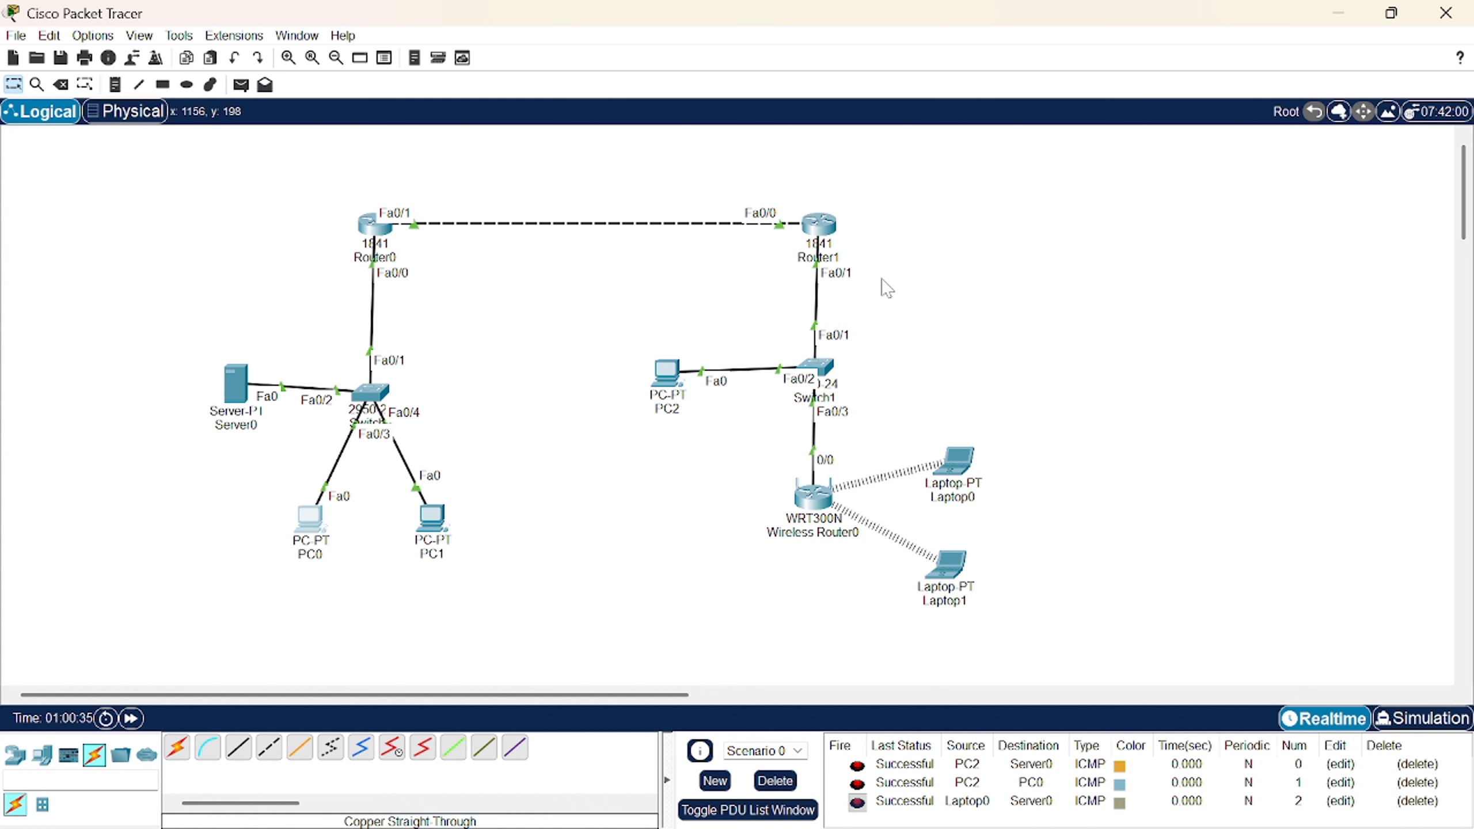
{"action": "left_click", "coordinate": [675, 373]}
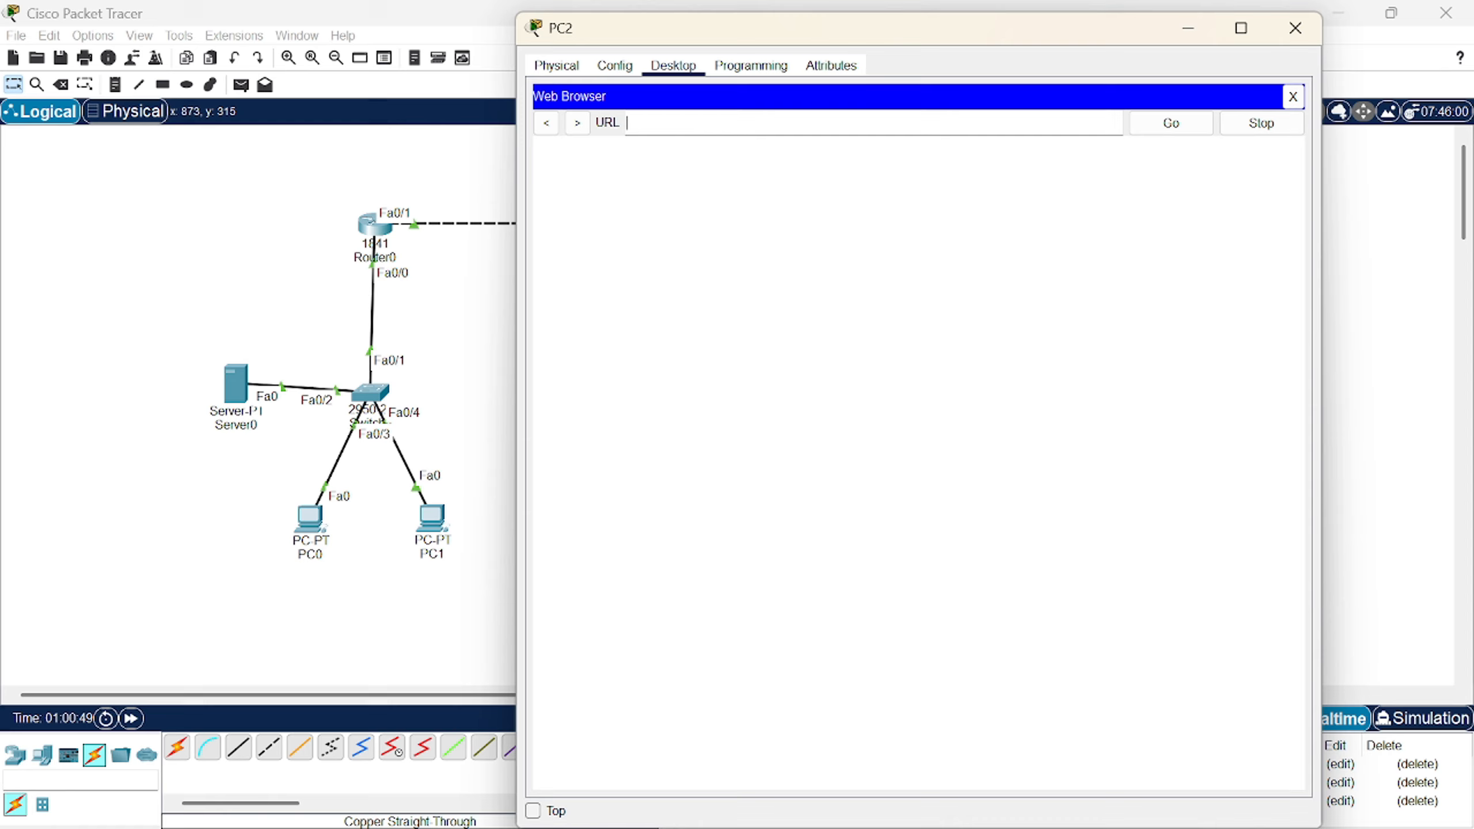
{"action": "left_click", "coordinate": [877, 125]}
{"action": "type", "text": "azka.com"}
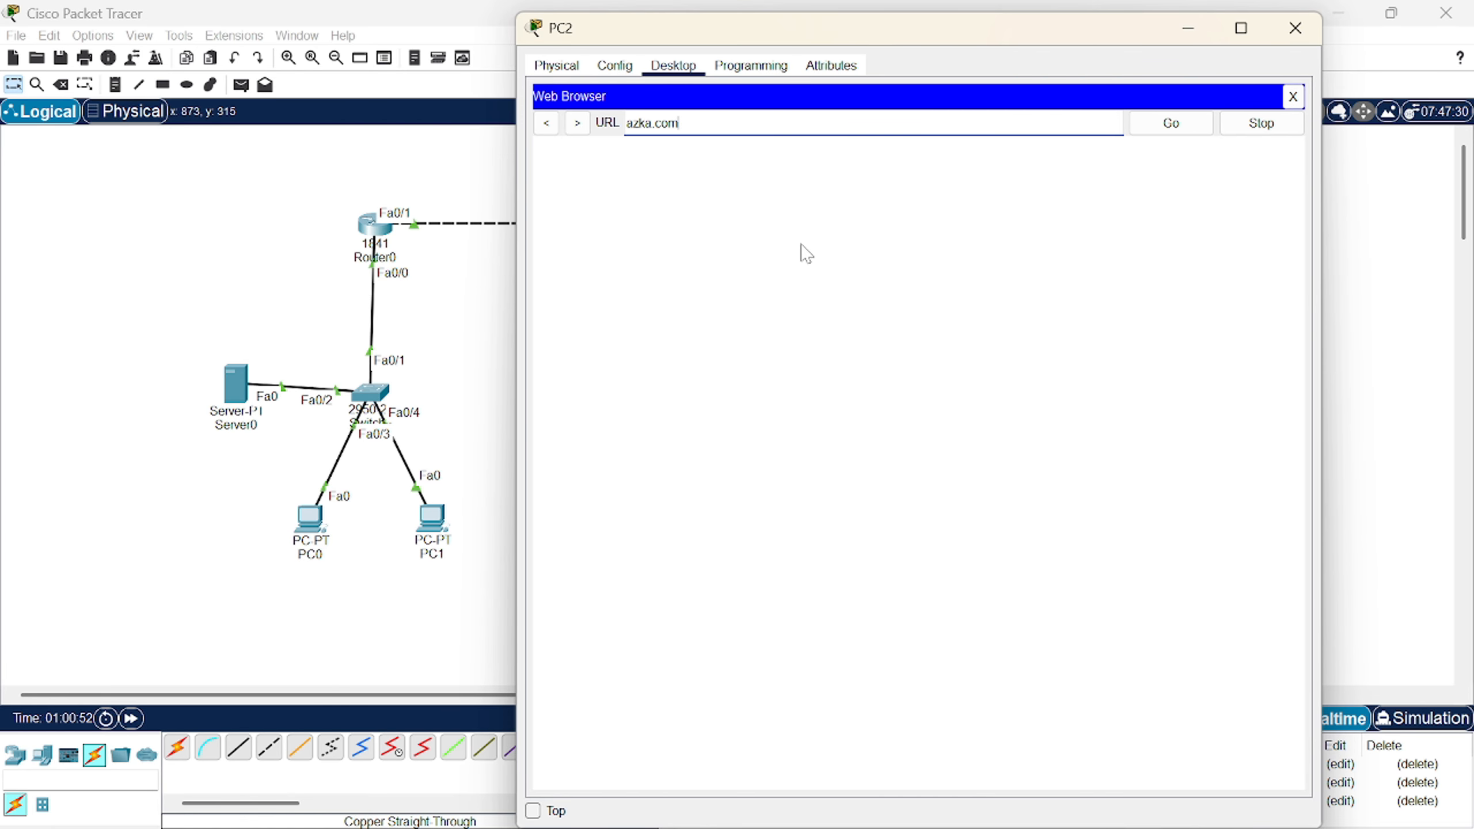
{"action": "key", "text": "Return"}
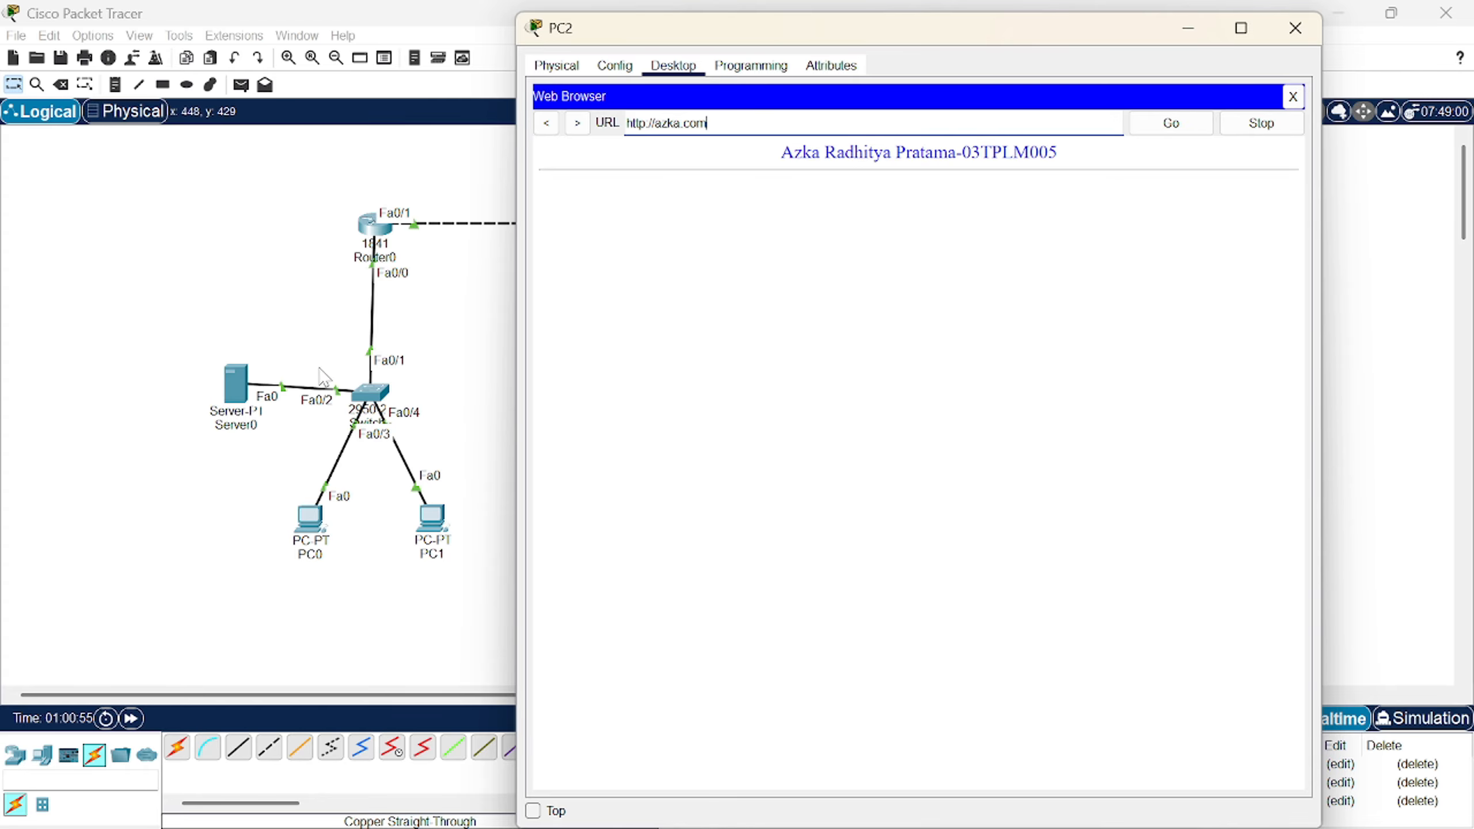
{"action": "left_click", "coordinate": [1276, 123]}
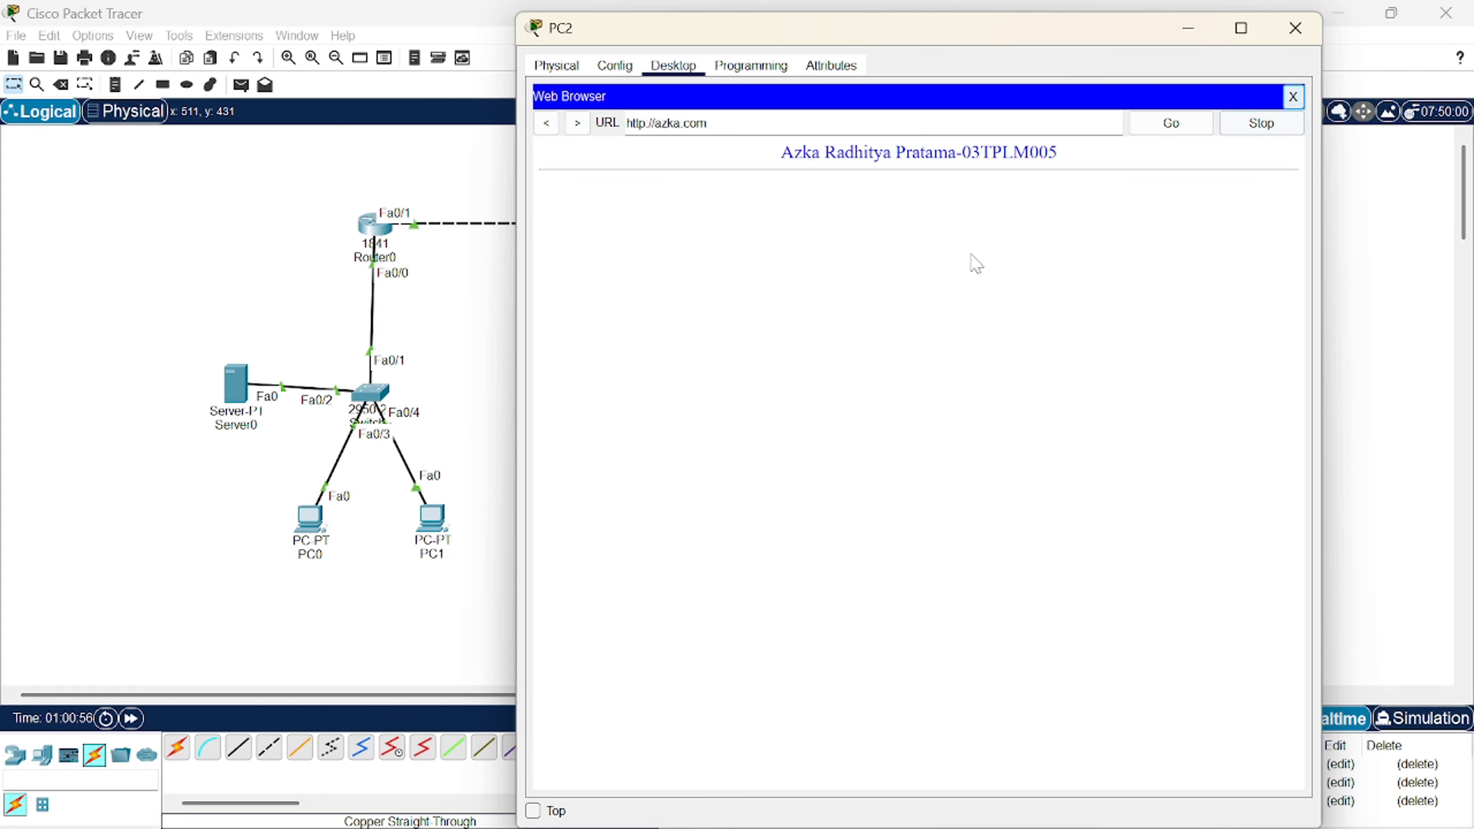
{"action": "left_click", "coordinate": [1291, 96]}
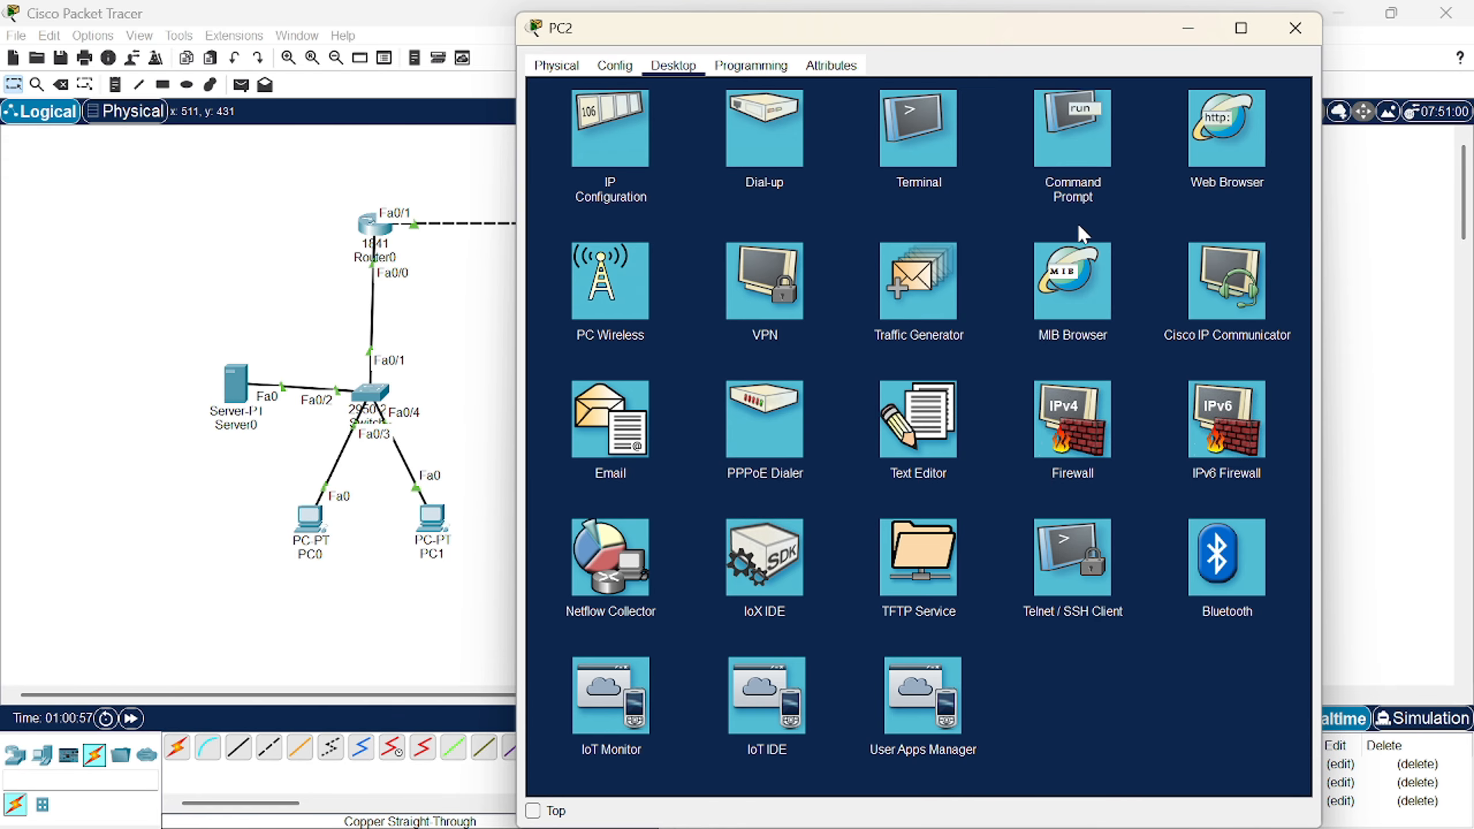
- On PC2, save a note reading 'azka' as biodata.txt, then bring up the Command Prompt
{"action": "left_click", "coordinate": [909, 429]}
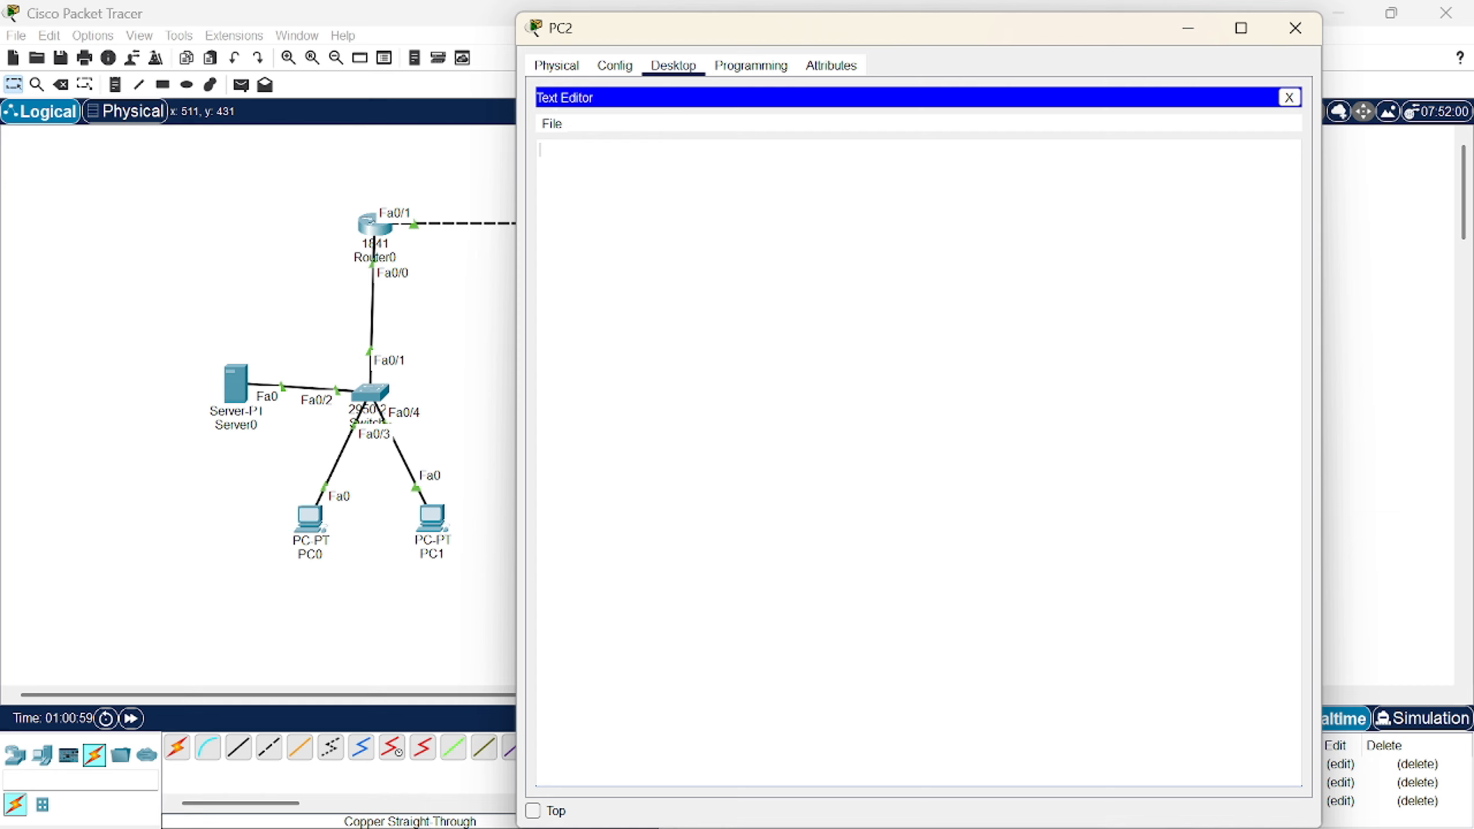
{"action": "type", "text": "azka"}
{"action": "key", "text": "ctrl+s"}
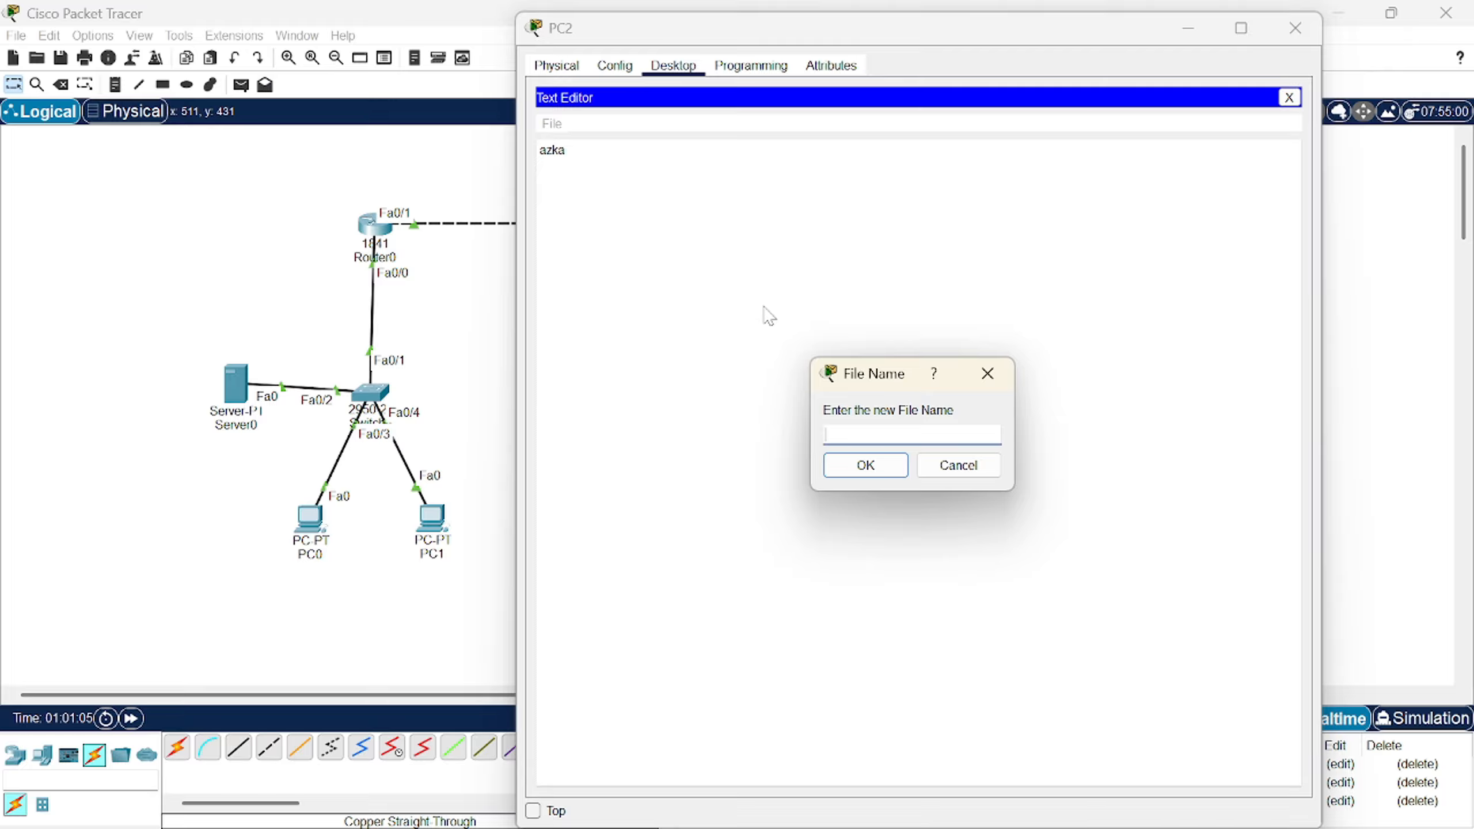
{"action": "type", "text": "radit"}
{"action": "key", "text": "BackSpace"}
{"action": "key", "text": "BackSpace"}
{"action": "key", "text": "BackSpace"}
{"action": "key", "text": "BackSpace"}
{"action": "key", "text": "BackSpace"}
{"action": "type", "text": "biodata.txt"}
{"action": "key", "text": "Return"}
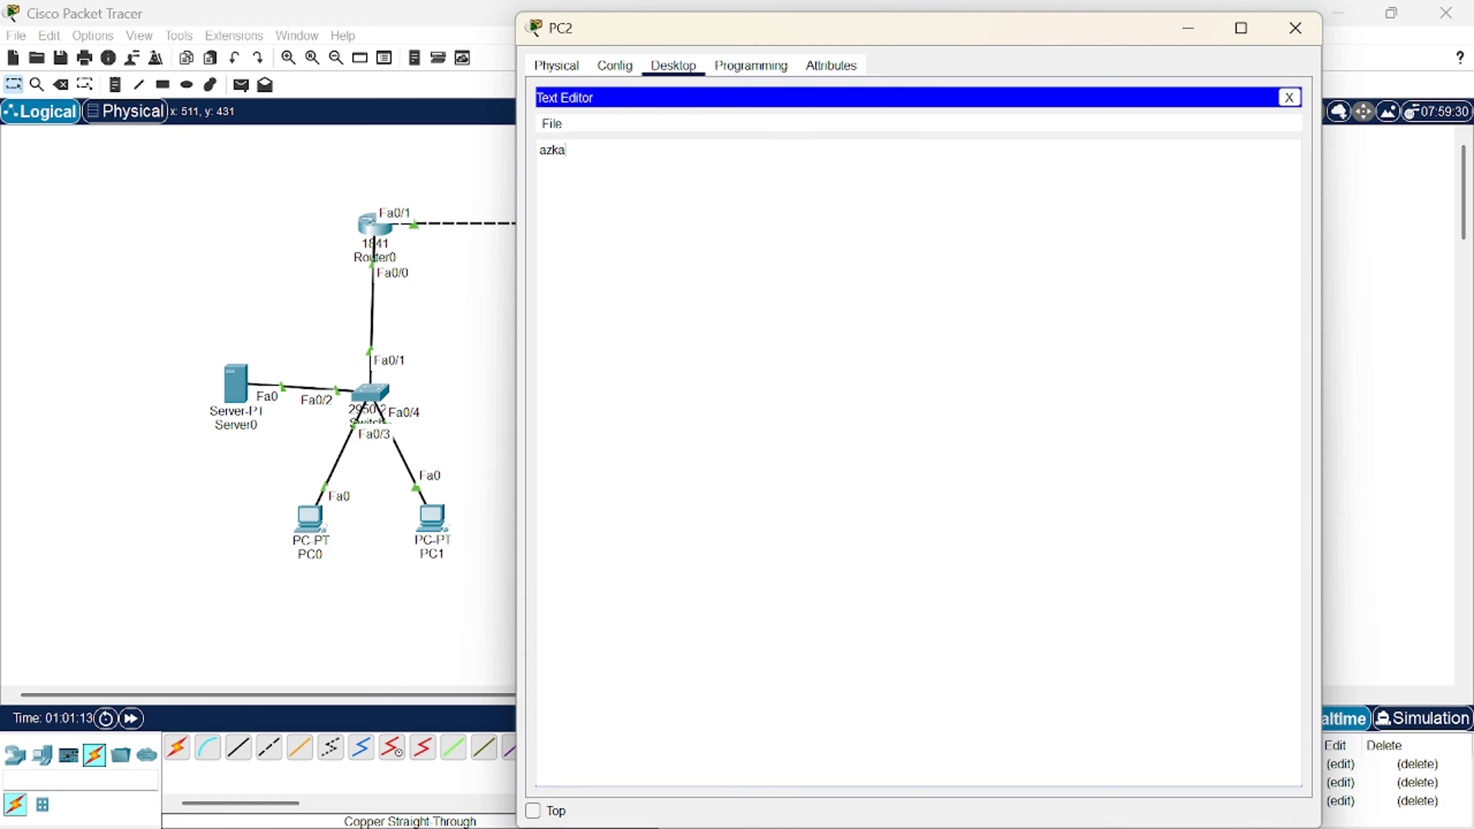
{"action": "left_click", "coordinate": [1289, 97]}
{"action": "left_click", "coordinate": [1086, 128]}
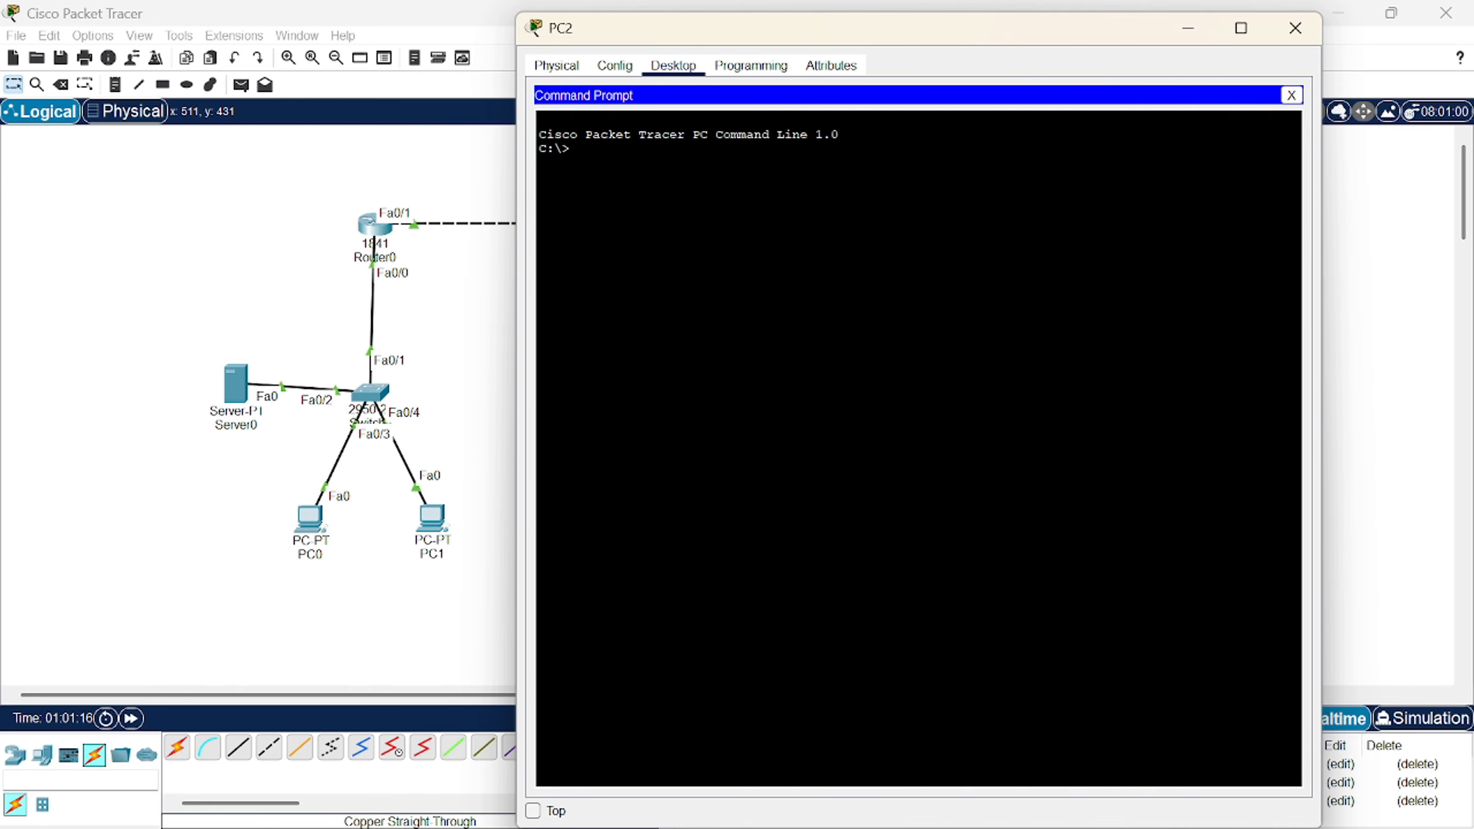
- From PC2, run ftp 10.0.0.254, log in with the FTP credentials, and run dir
{"action": "type", "text": "ftp 10.0.0.254"}
{"action": "key", "text": "Return"}
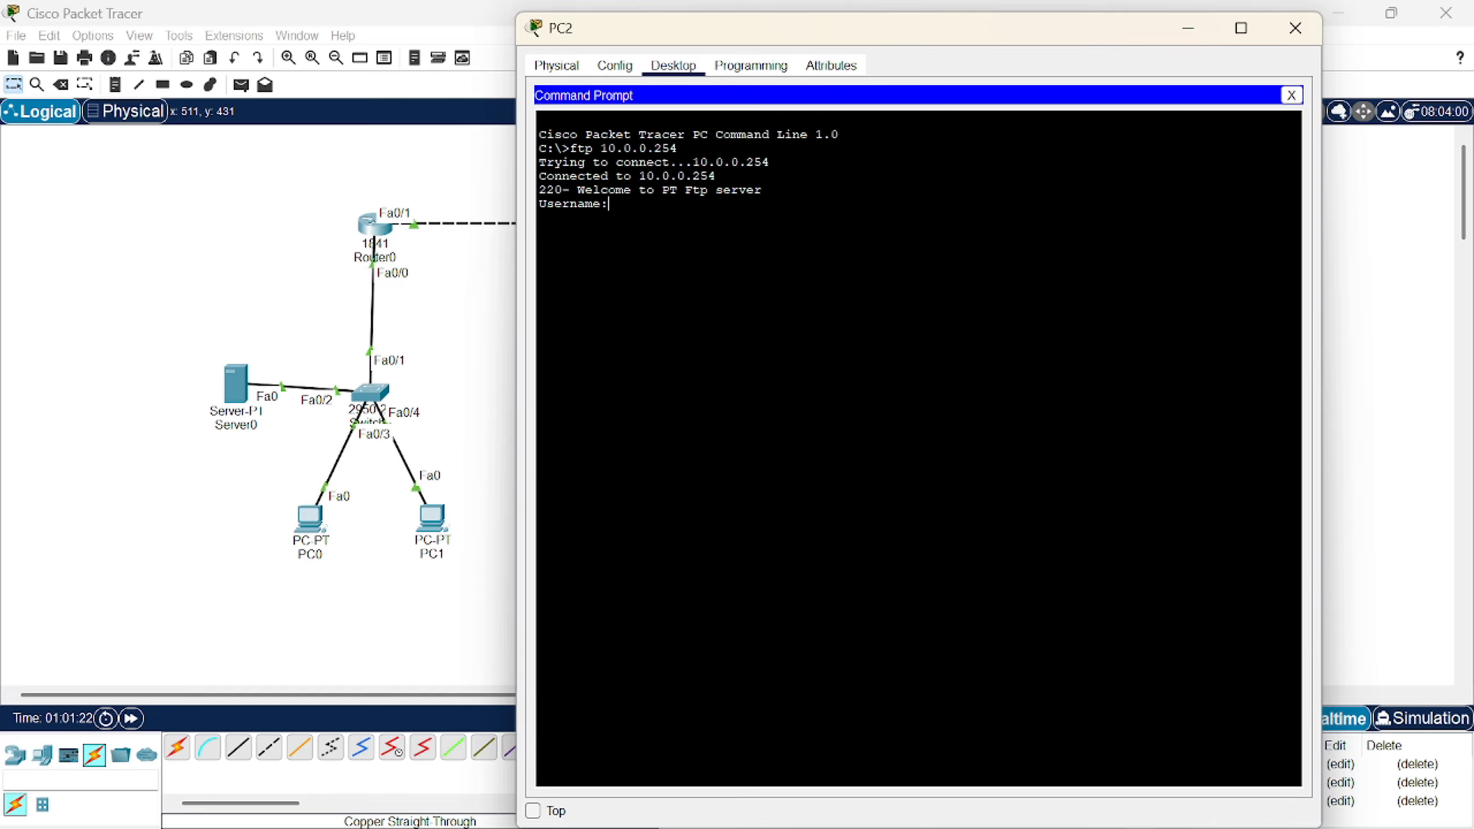
{"action": "type", "text": "azka"}
{"action": "key", "text": "Return"}
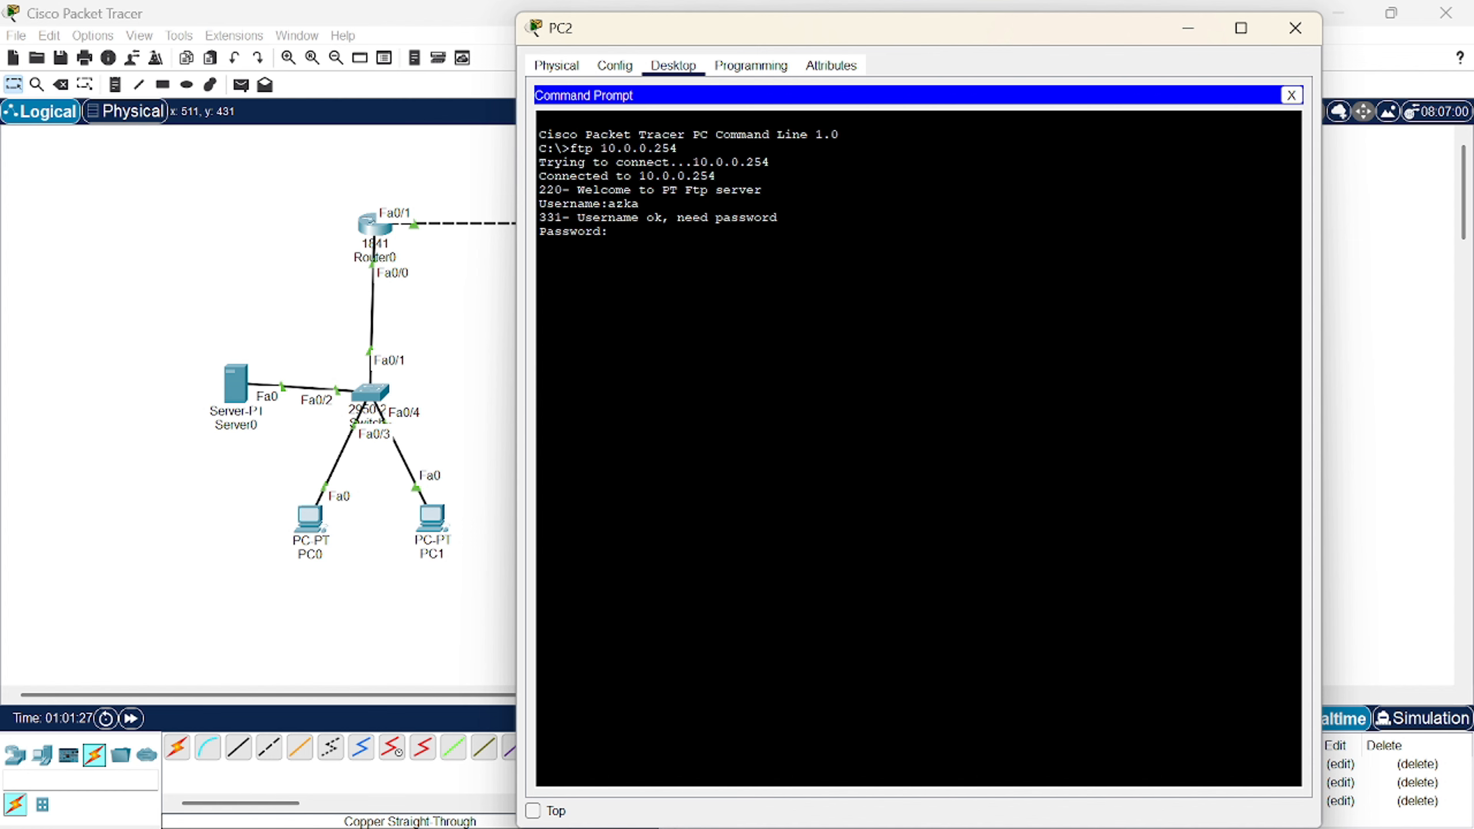
{"action": "key", "text": "Return"}
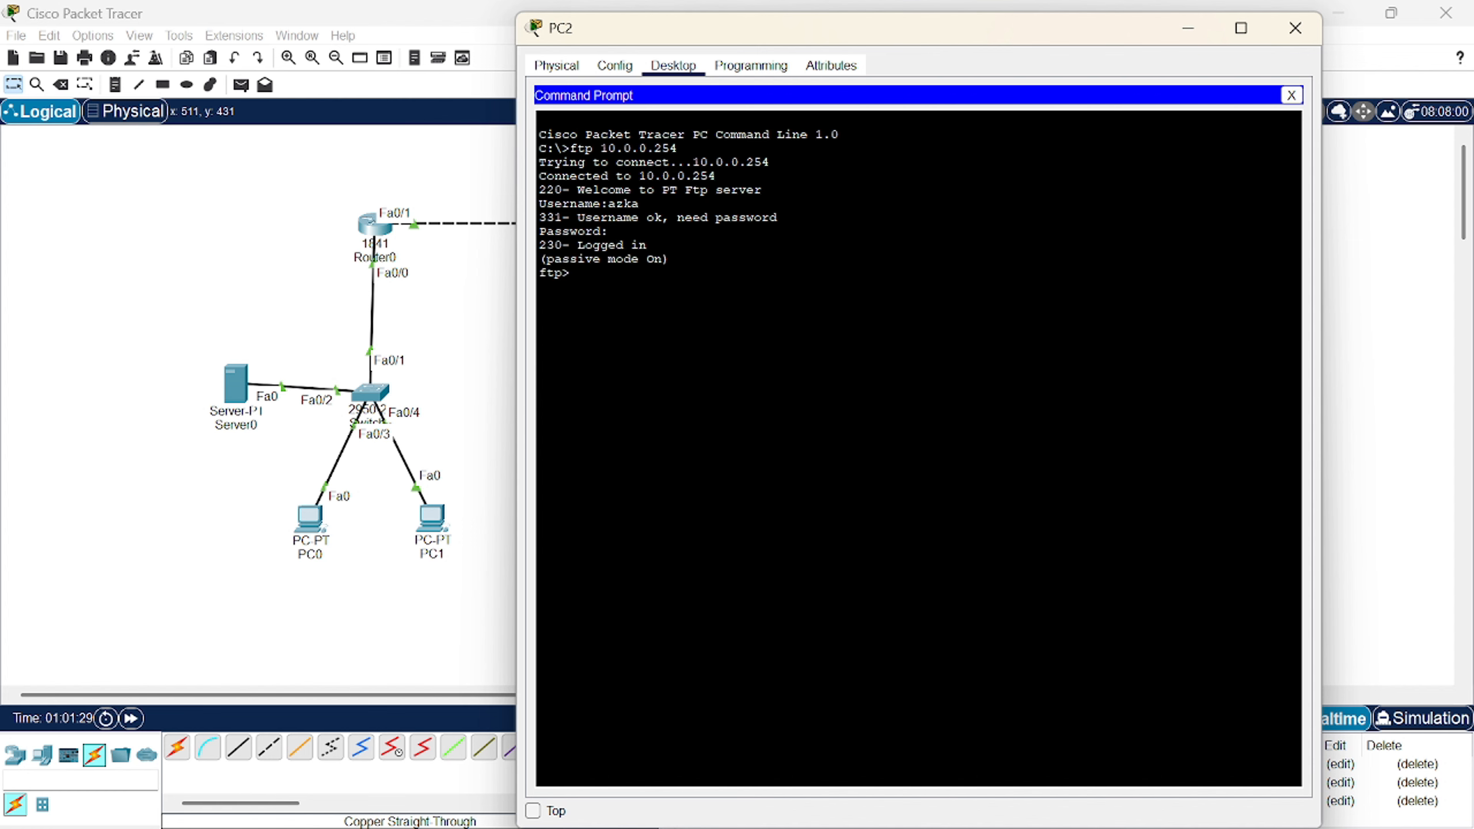
{"action": "type", "text": "dir"}
{"action": "key", "text": "Return"}
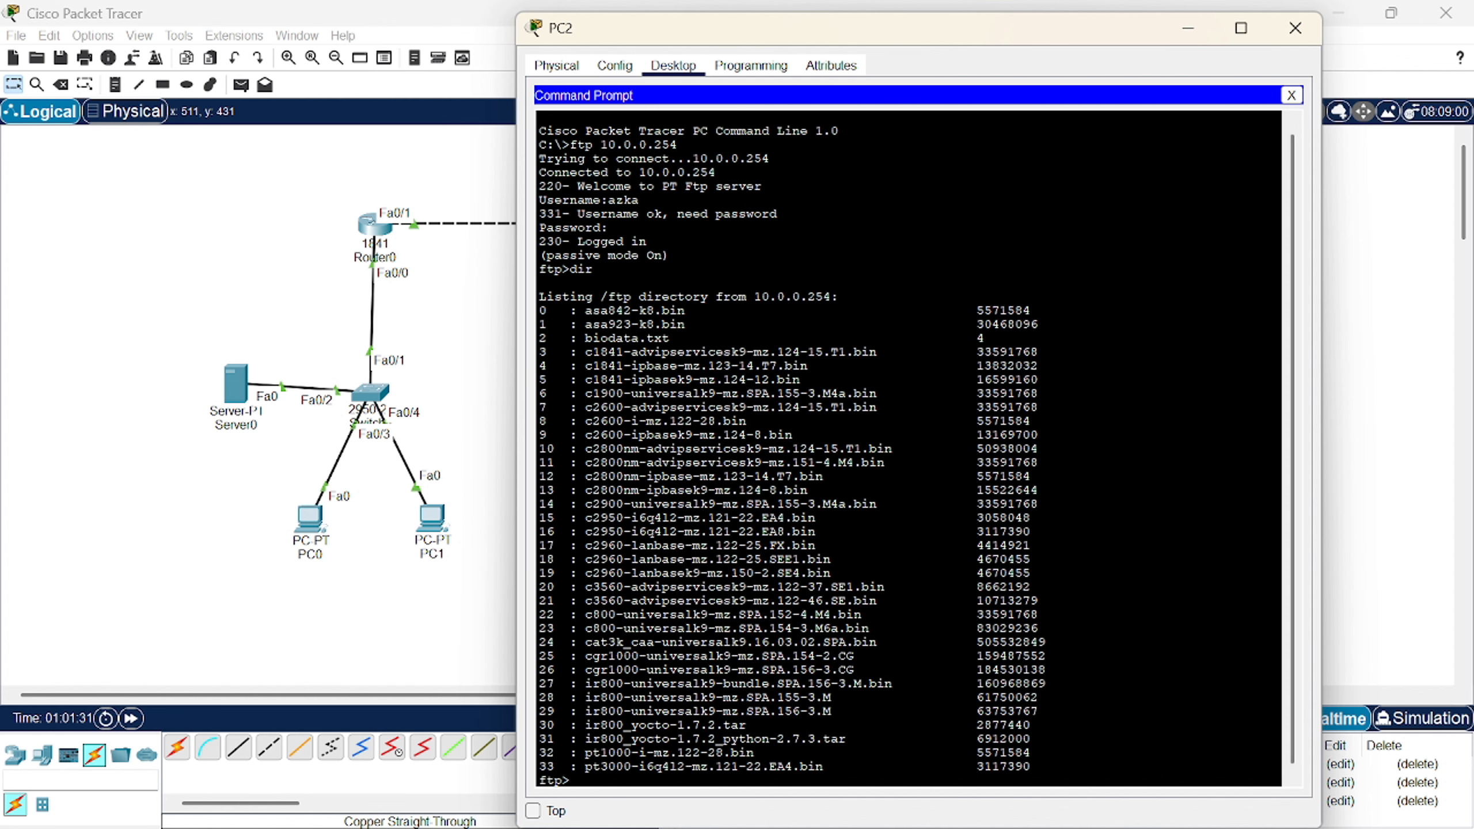